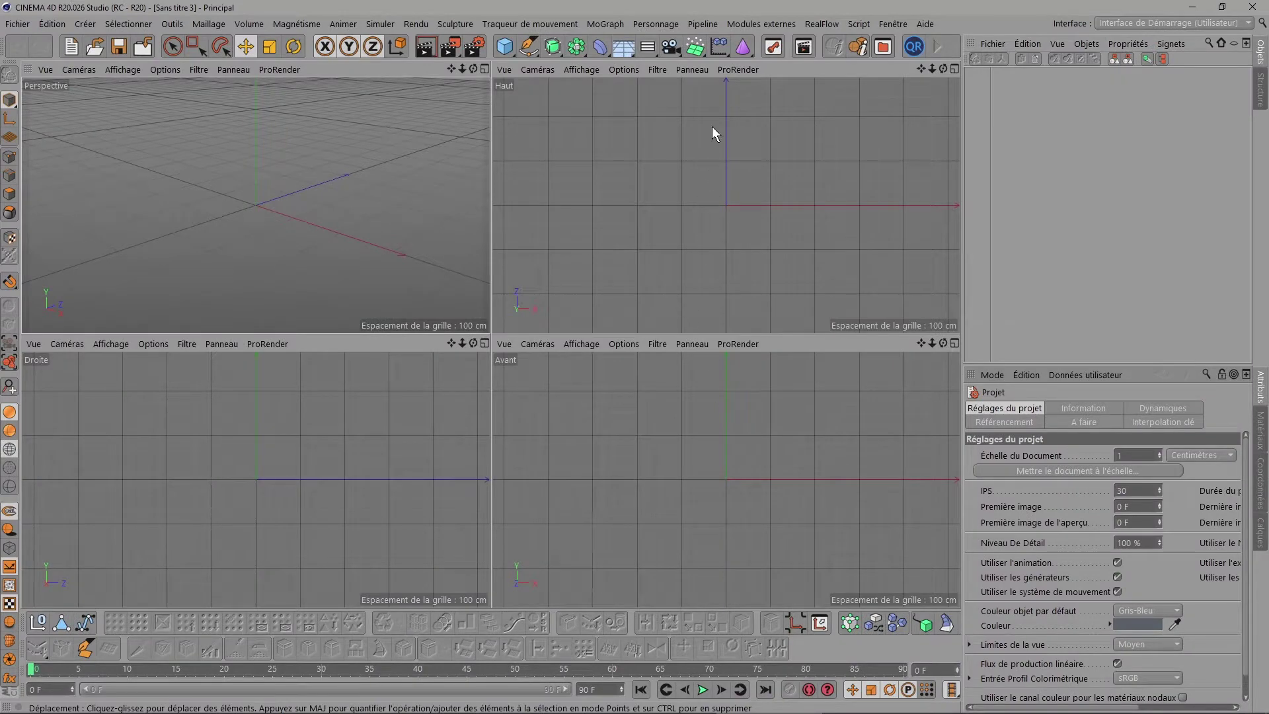
# Step: Create a RealFlow Scene with solver Time Scale 0.5 and GPU simulation on the GeForce GTX 1060
pyautogui.click(819, 24)
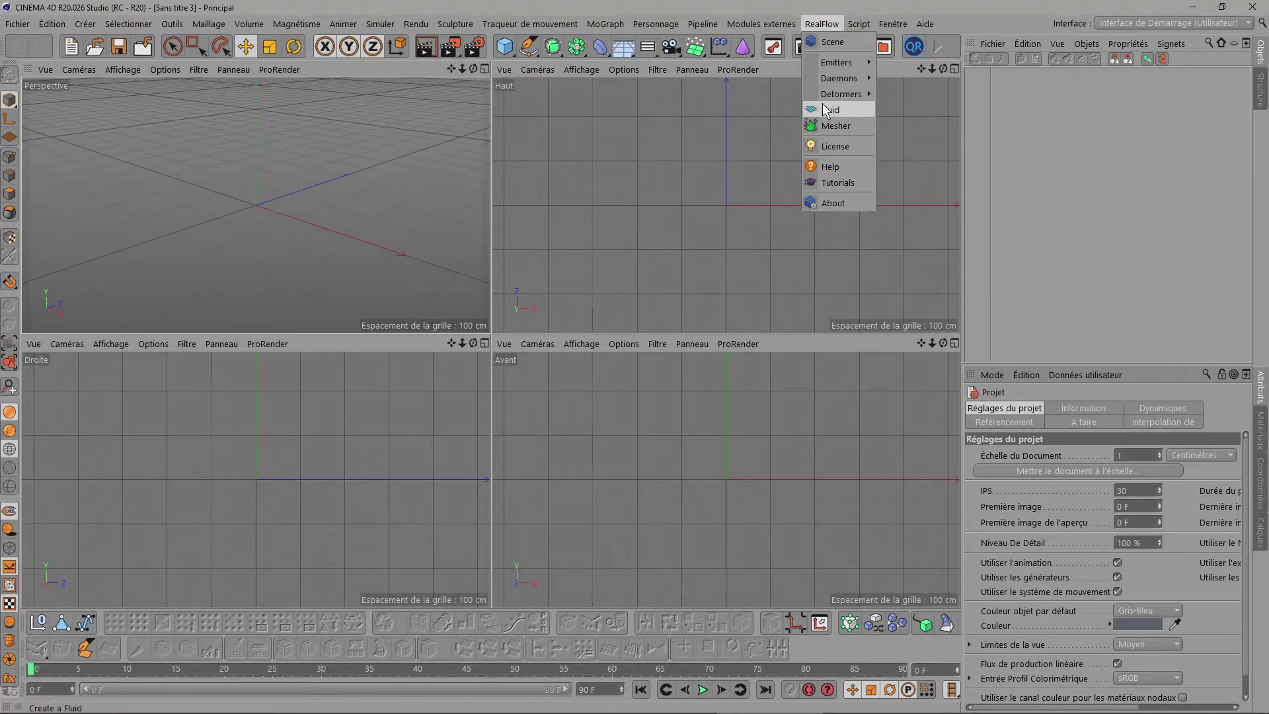
pyautogui.click(822, 25)
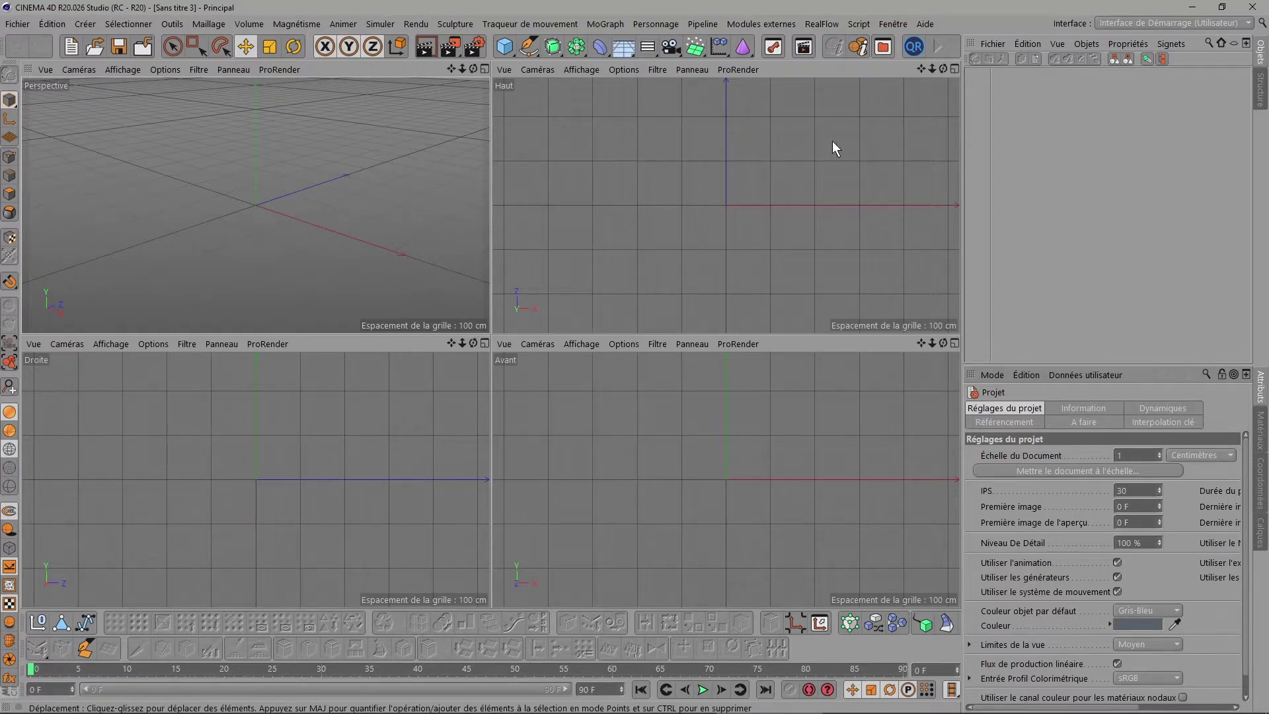
pyautogui.moveTo(828, 36); pyautogui.dragTo(826, 47)
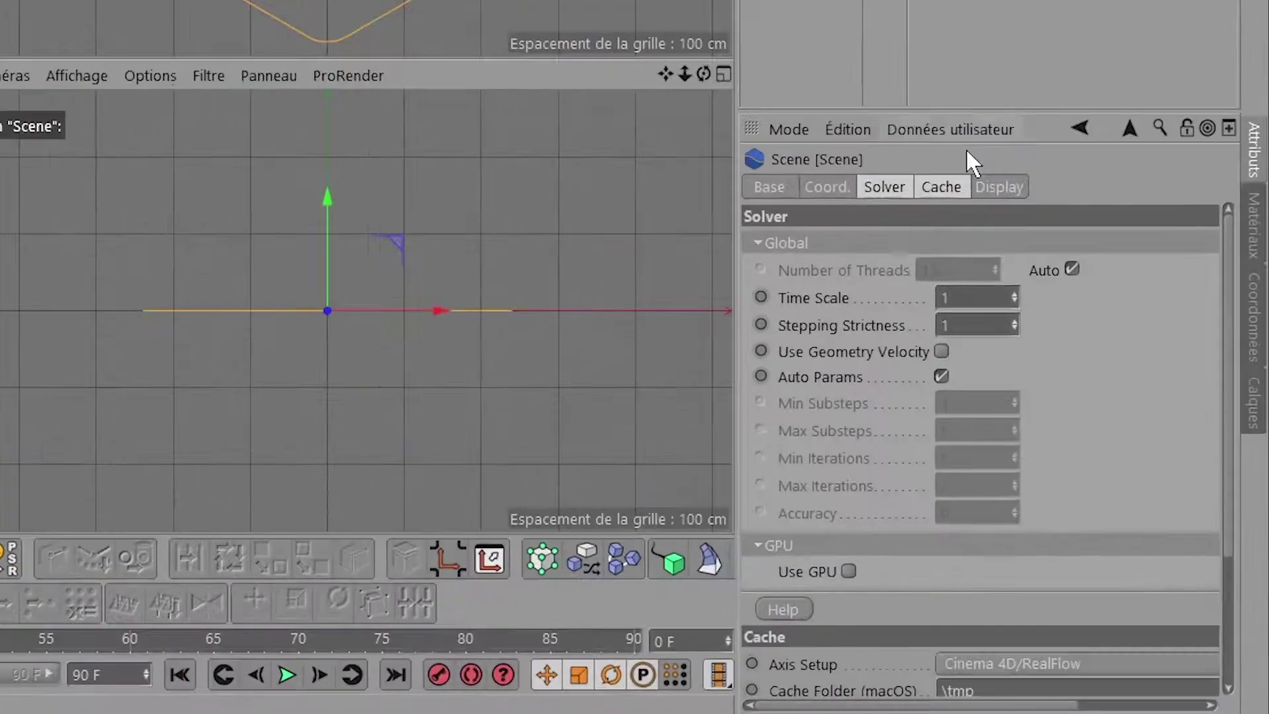
pyautogui.click(969, 297)
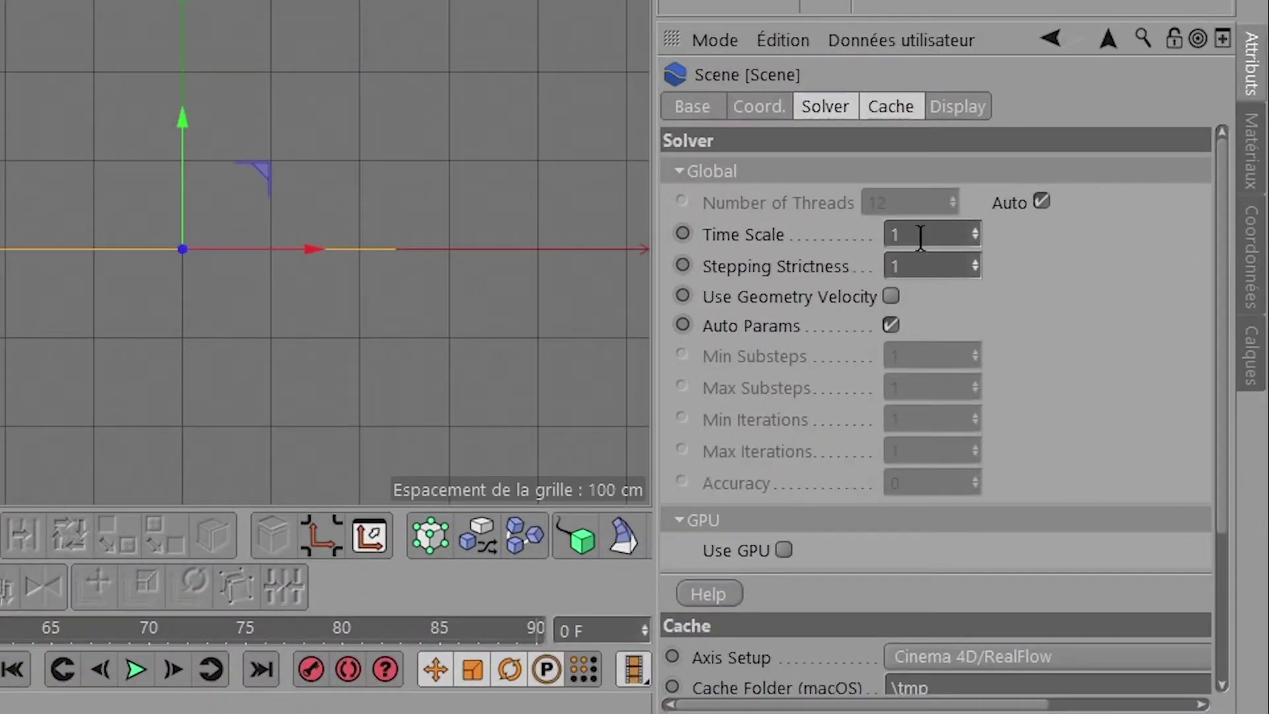
pyautogui.write('0.5')
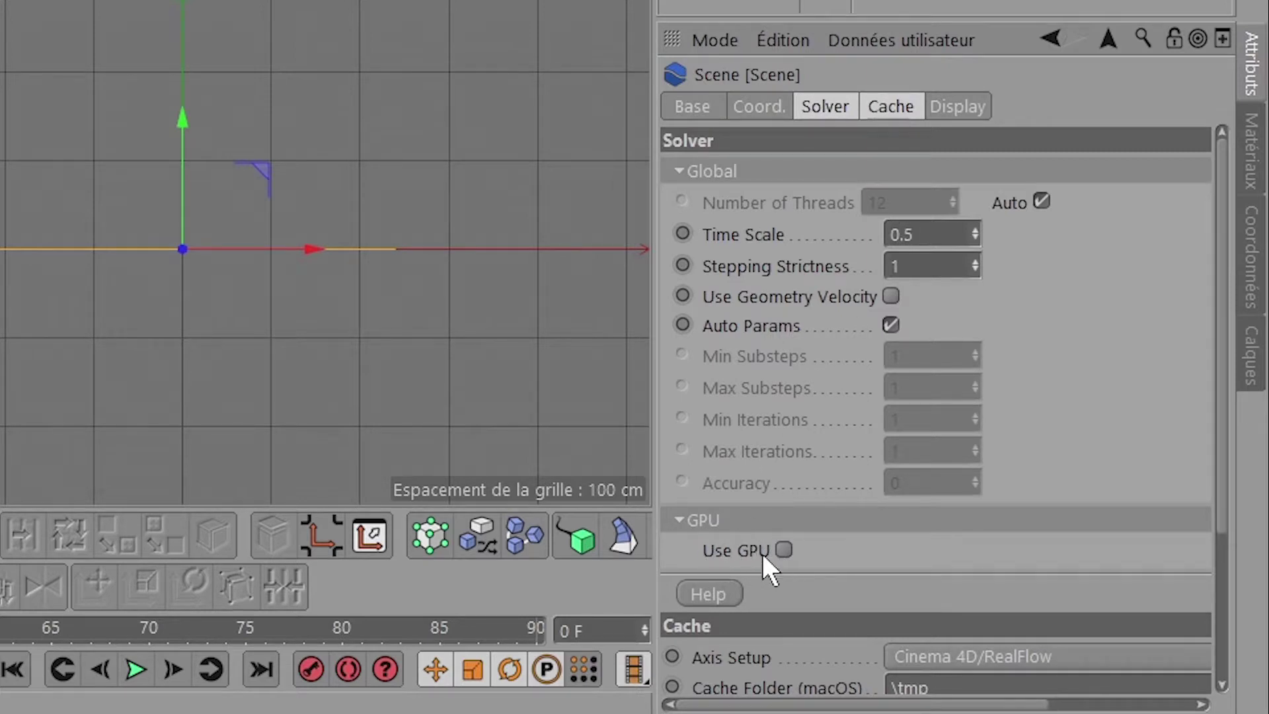
pyautogui.click(783, 549)
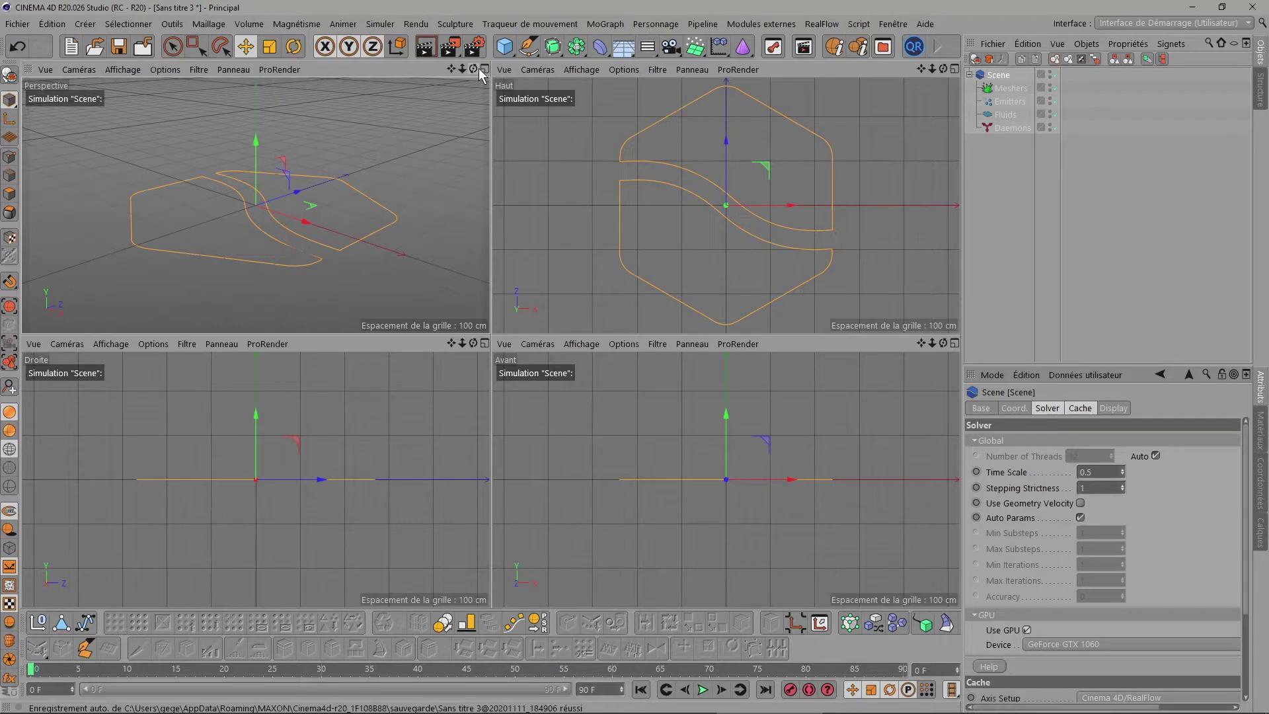
# Step: Add a RealFlow Circle emitter and rotate its pitch to -90°
pyautogui.click(832, 25)
pyautogui.moveTo(836, 62)
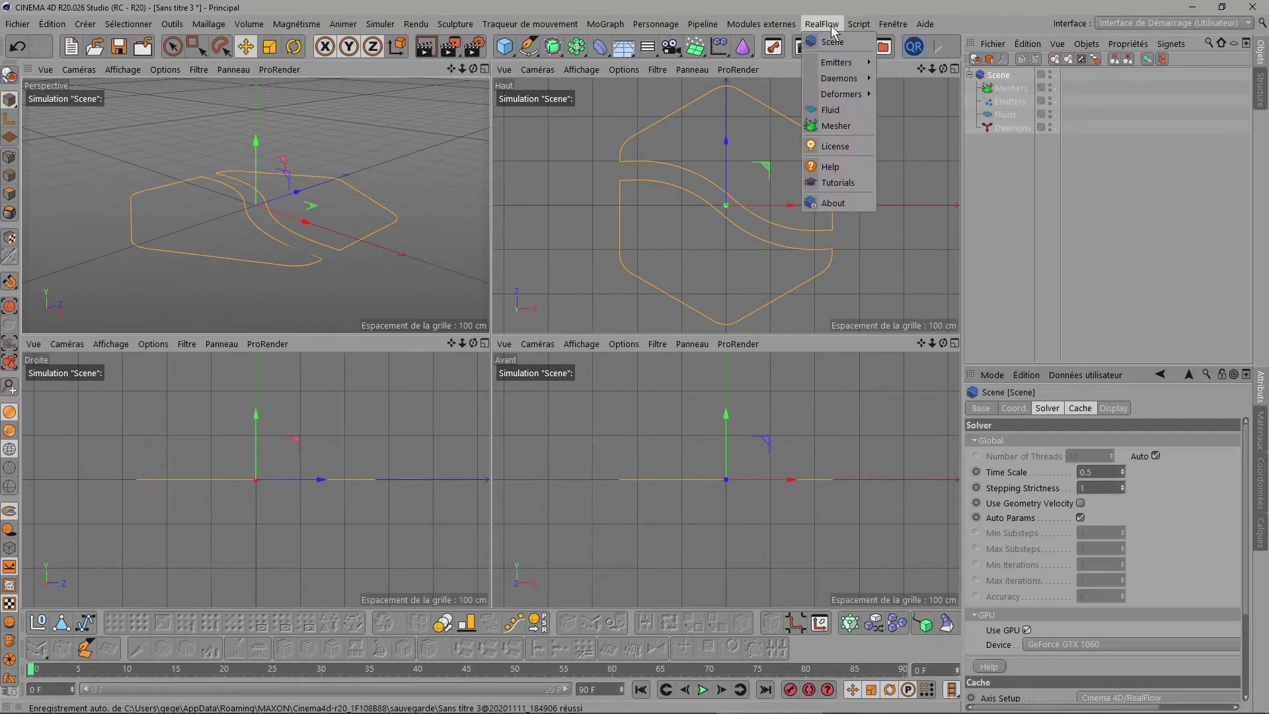
pyautogui.click(897, 69)
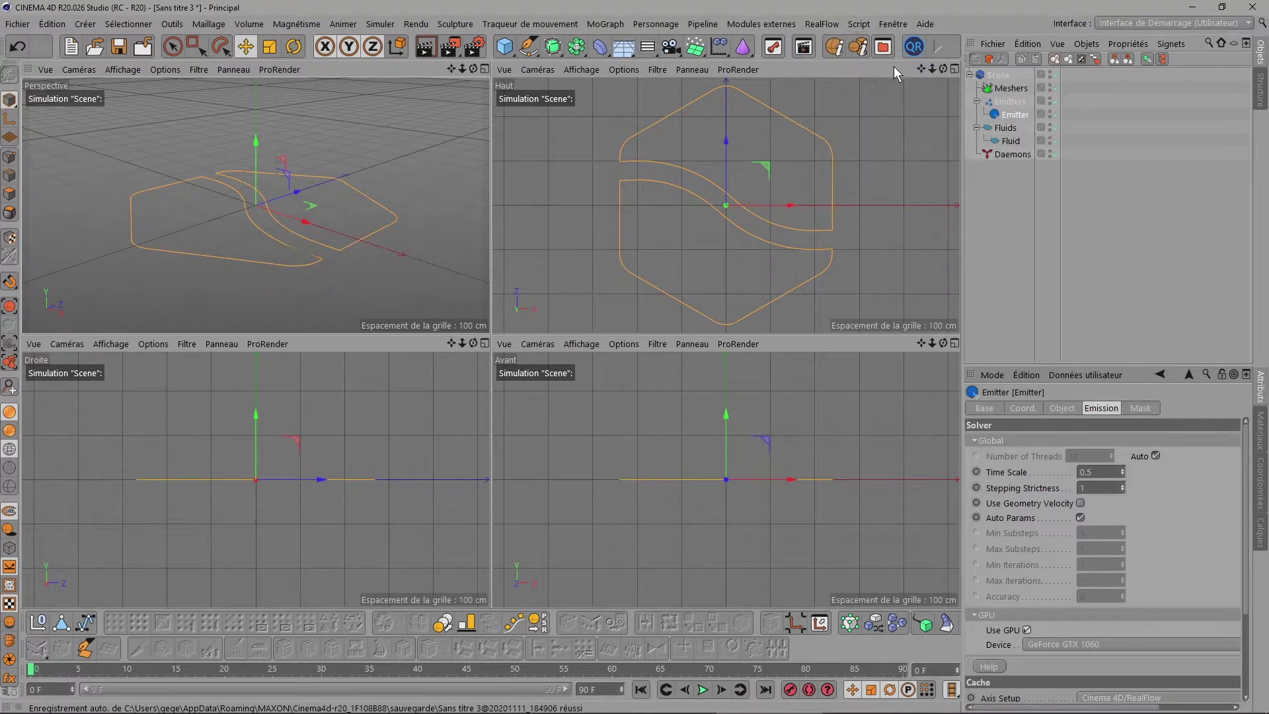
pyautogui.click(485, 69)
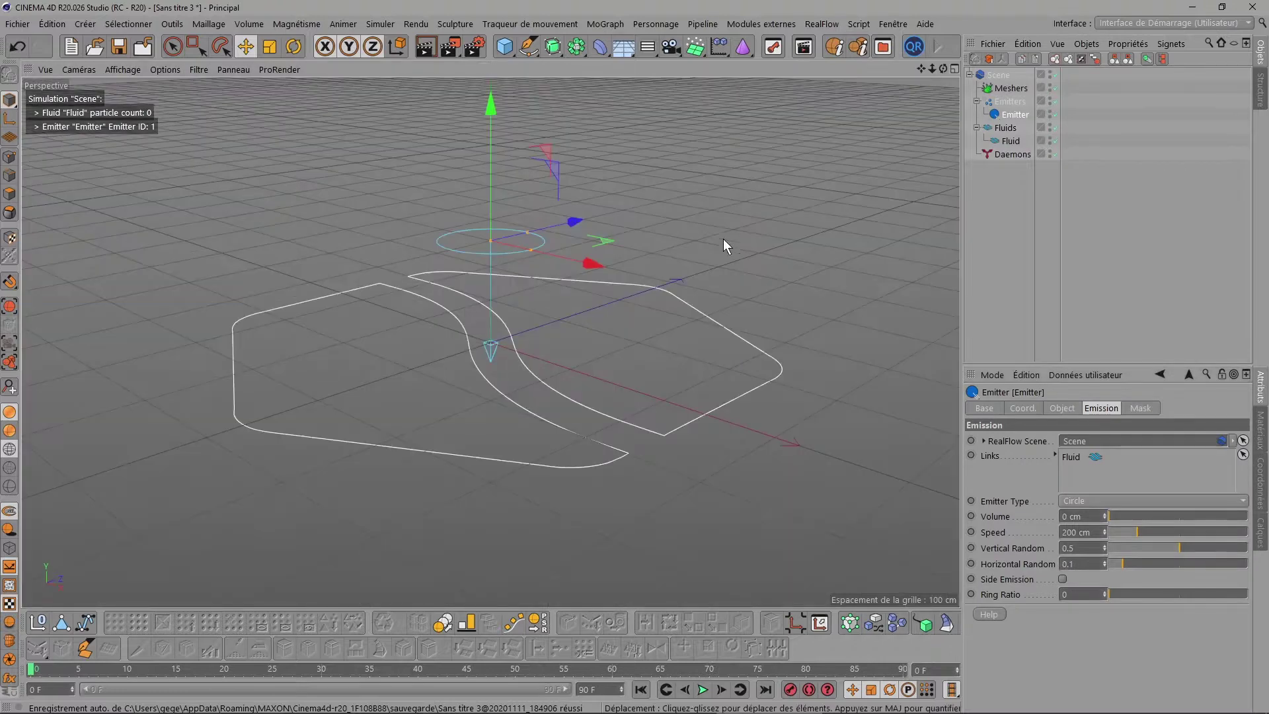
pyautogui.scroll(-3, 727, 235)
pyautogui.keyDown('alt'); pyautogui.moveTo(490, 342); pyautogui.dragTo(502, 291); pyautogui.keyUp('alt')
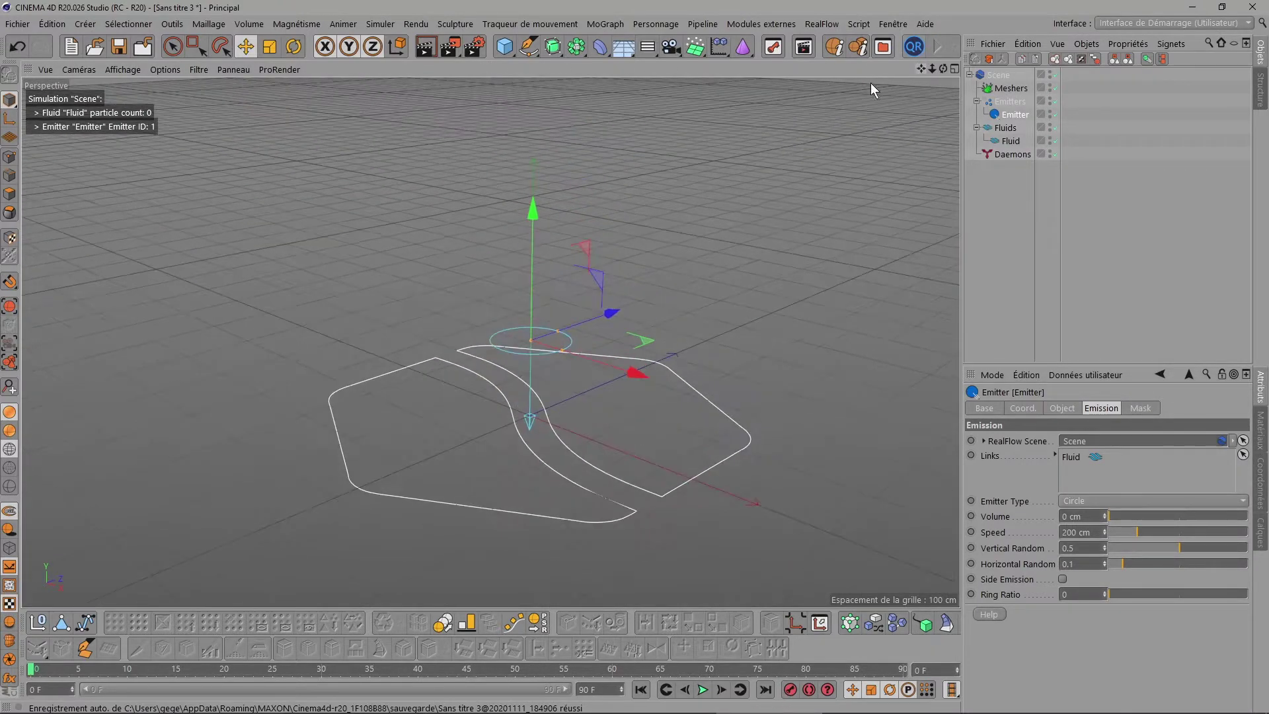
pyautogui.click(1023, 407)
pyautogui.doubleClick(1219, 456)
pyautogui.write('-90')
pyautogui.press('Return')
# Step: Check the Fluid object's display settings and add a Gravity daemon
pyautogui.click(1010, 141)
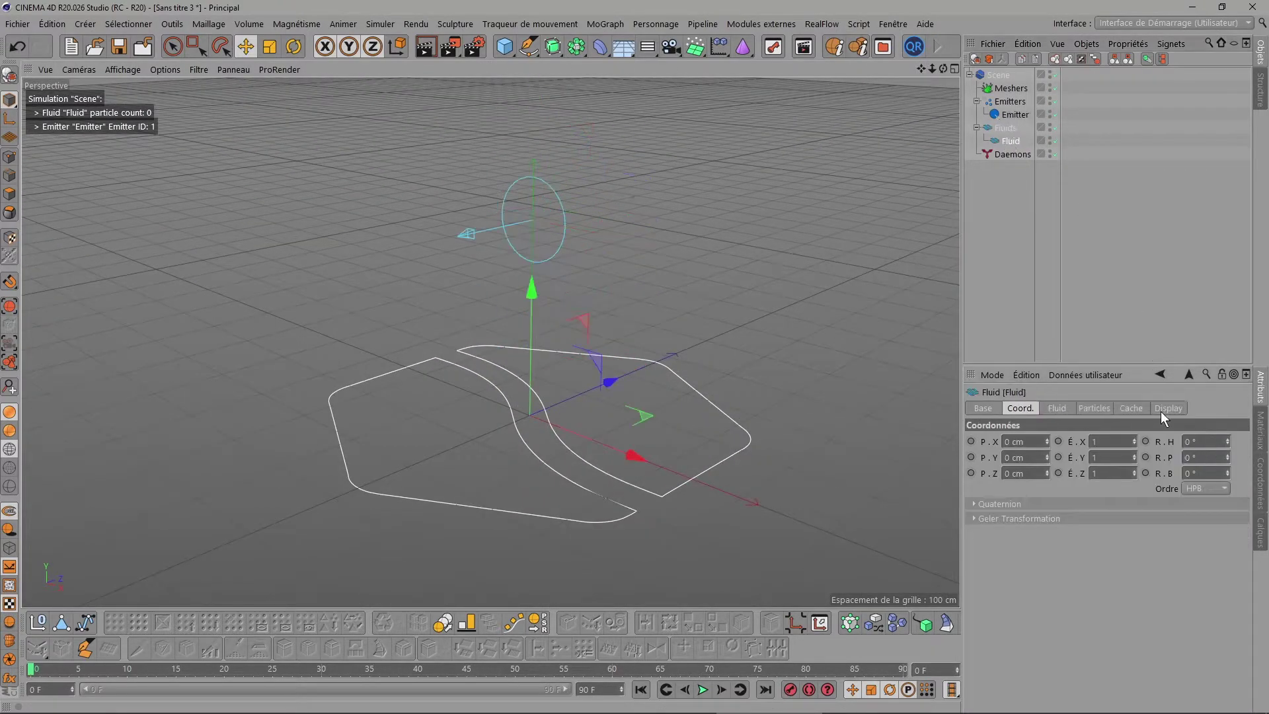
pyautogui.click(1167, 408)
pyautogui.click(803, 46)
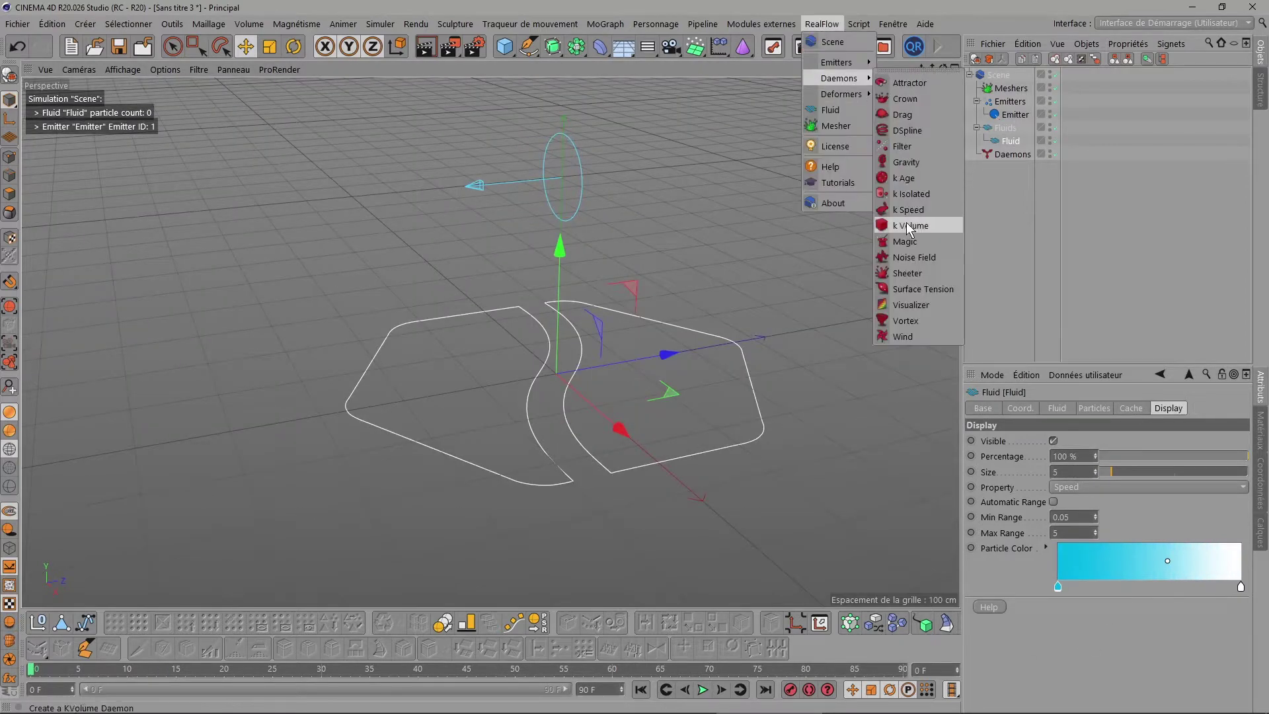
pyautogui.click(921, 221)
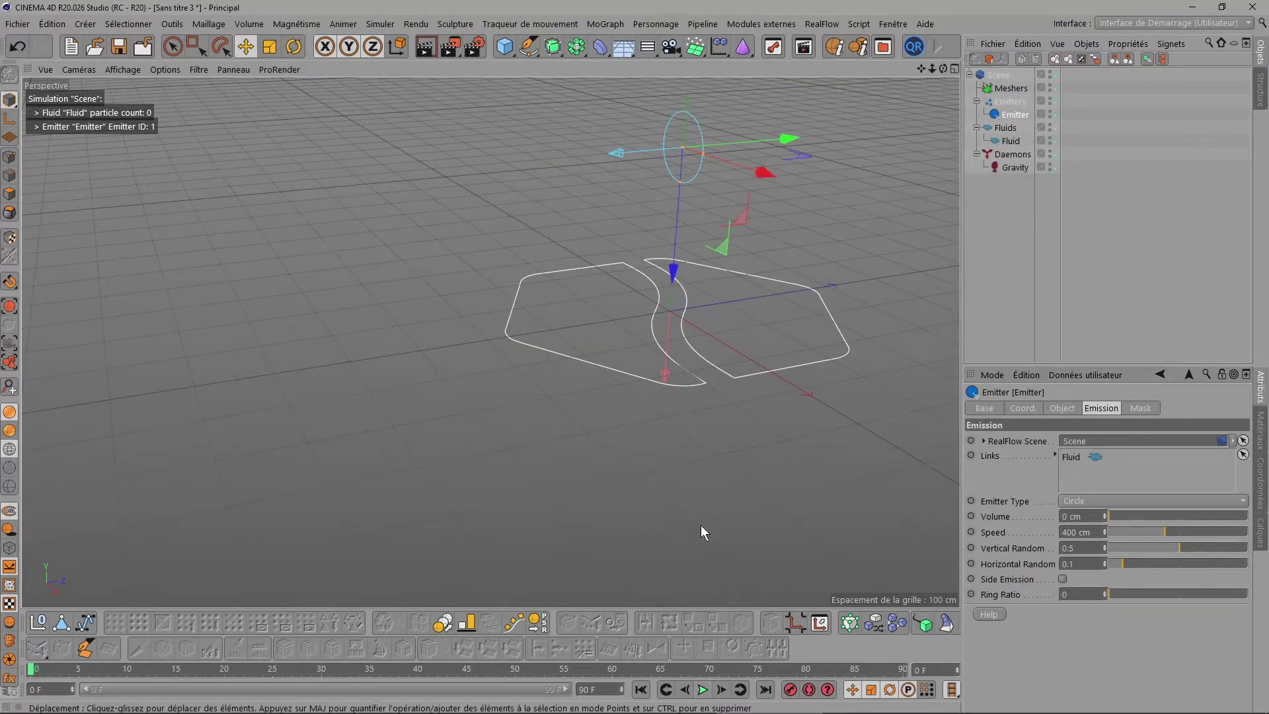
# Step: Play the simulation to watch the falling stream, then stop and rewind to the first frame
pyautogui.click(703, 690)
pyautogui.keyDown('alt'); pyautogui.moveTo(744, 484); pyautogui.dragTo(799, 359); pyautogui.keyUp('alt')
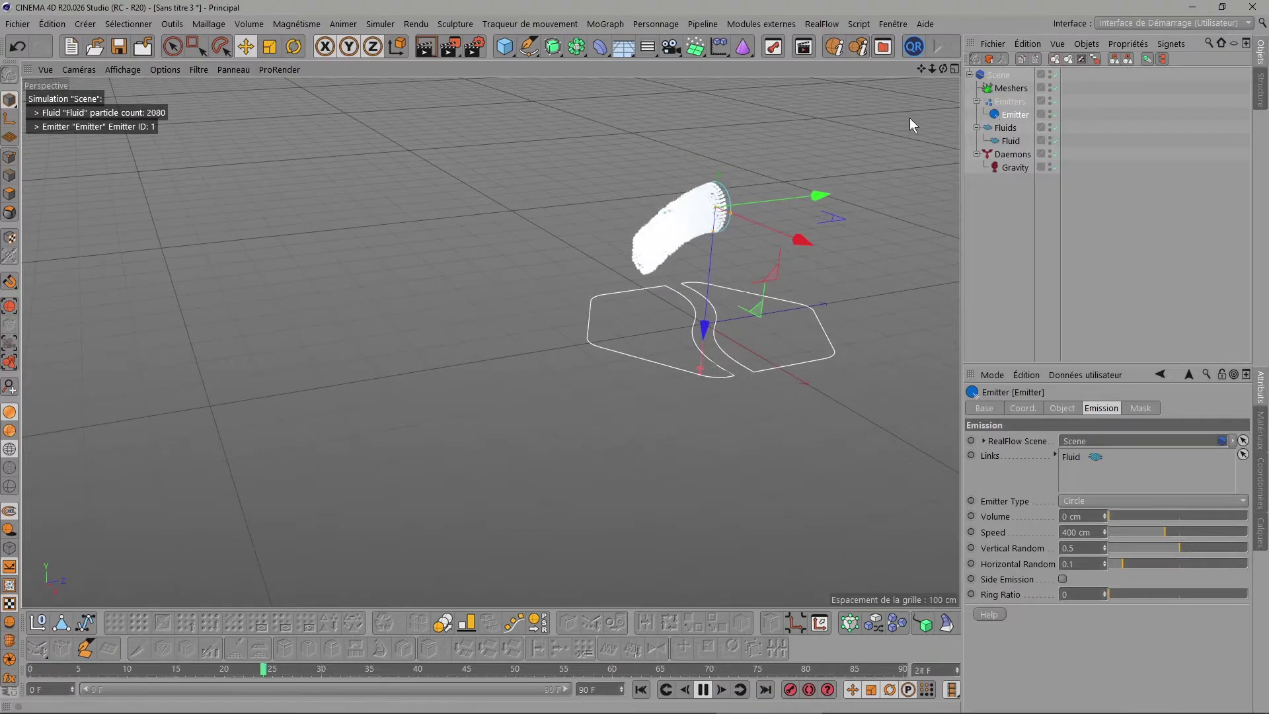
pyautogui.moveTo(943, 69); pyautogui.dragTo(955, 73)
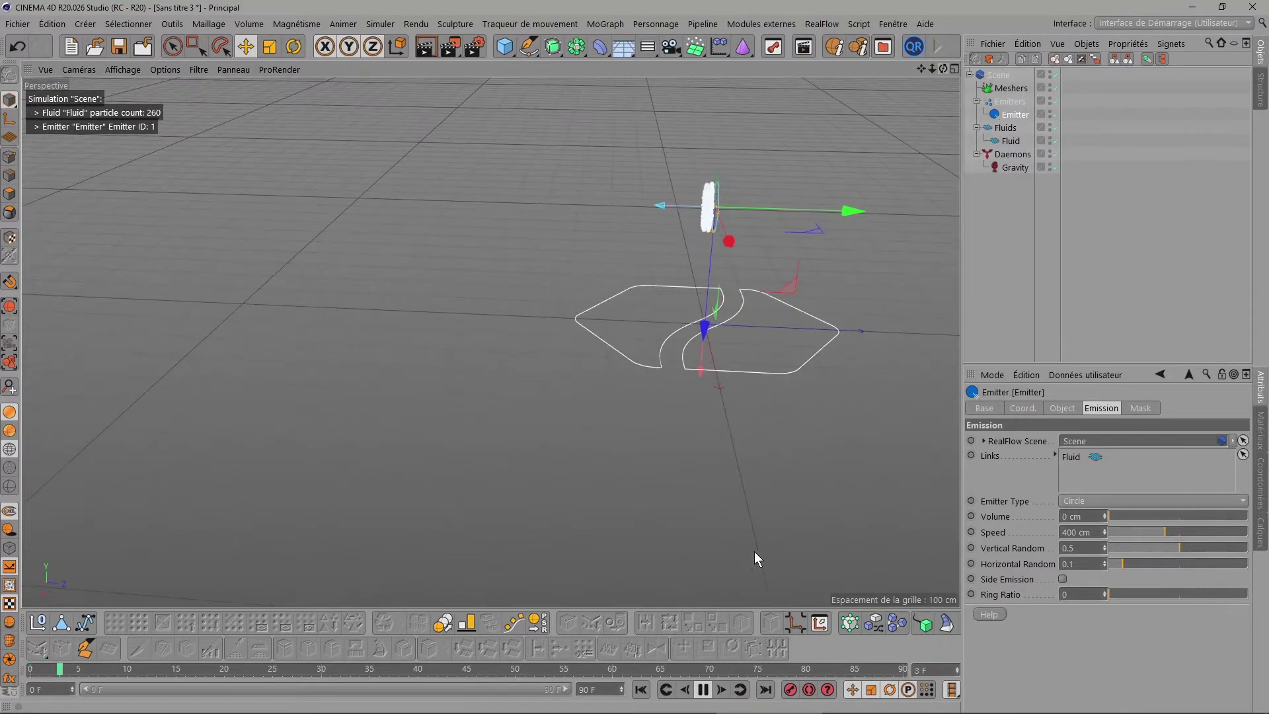
pyautogui.click(703, 689)
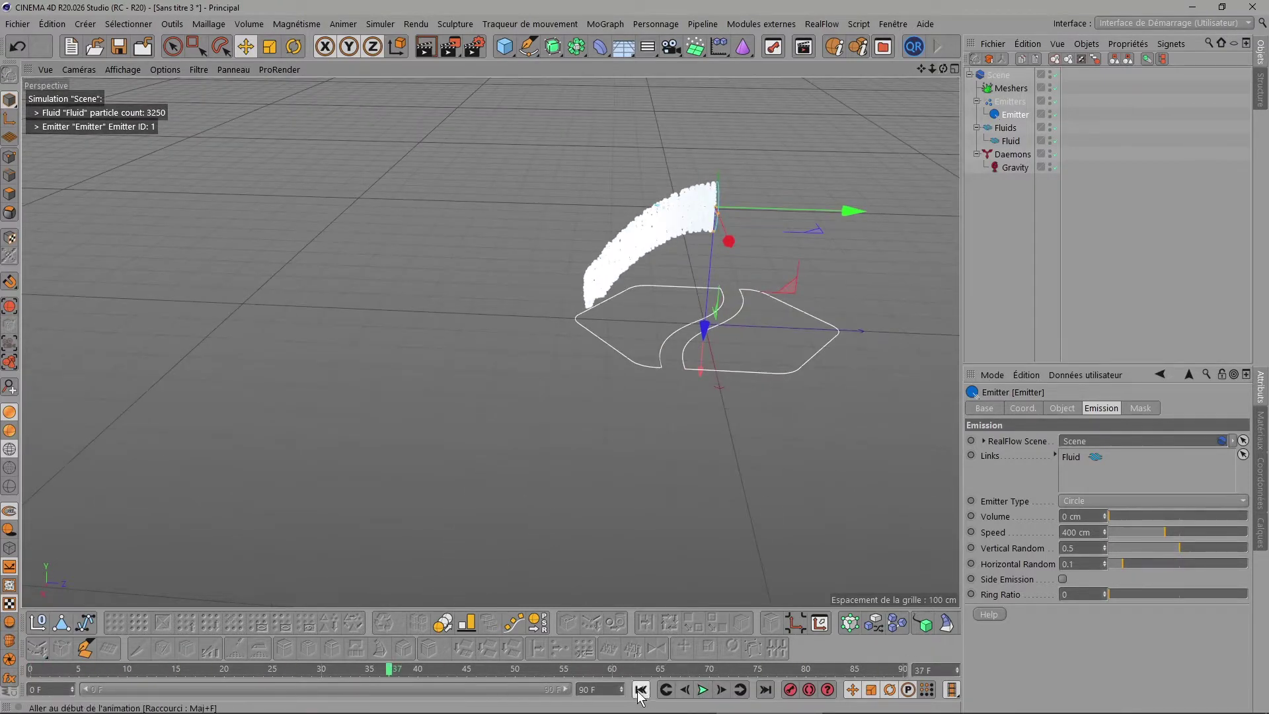
pyautogui.click(642, 689)
# Step: Add a cube and flatten it into a roughly 1872 × 22 × 2059 cm floor slab
pyautogui.click(504, 46)
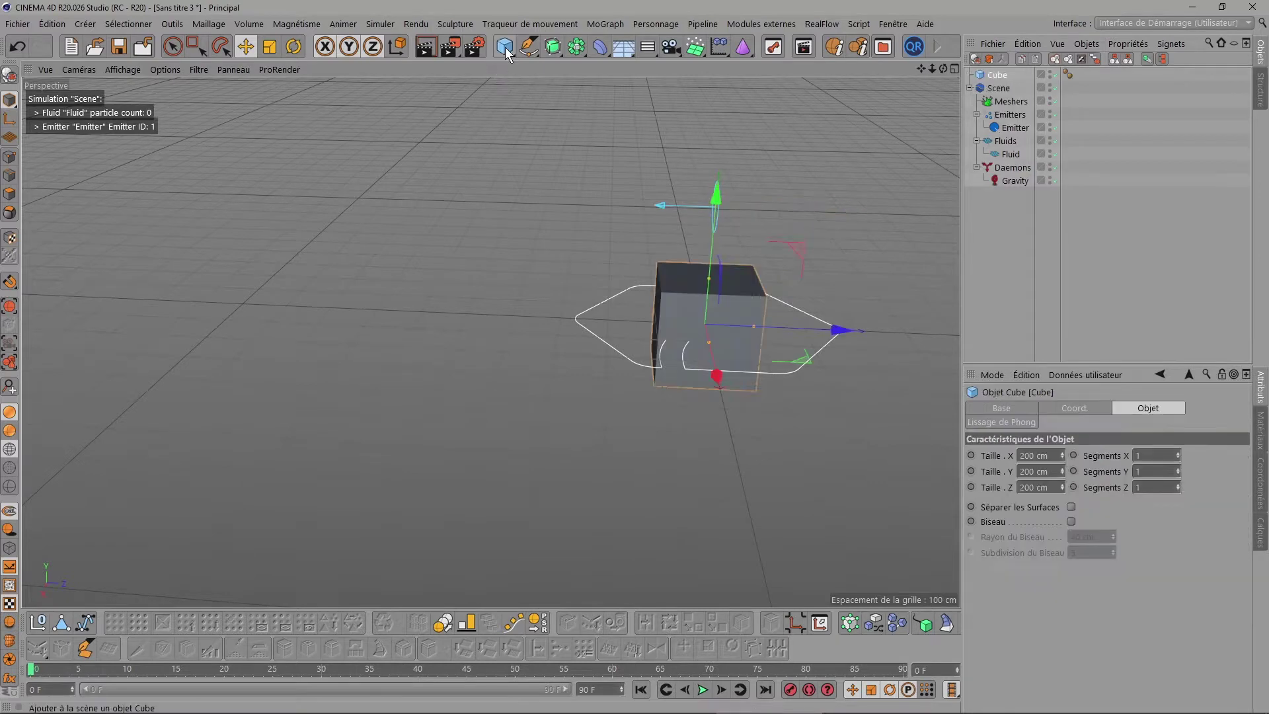
pyautogui.moveTo(920, 69); pyautogui.dragTo(845, 163)
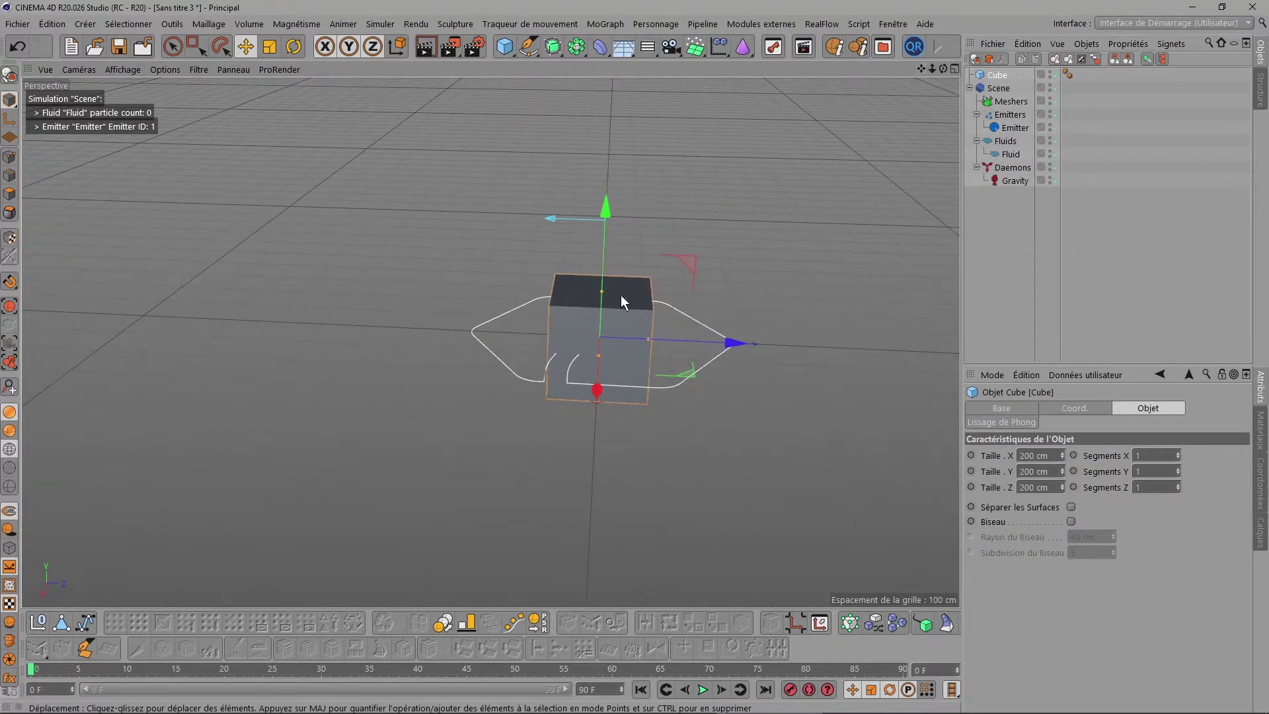
pyautogui.moveTo(603, 292)
pyautogui.mouseDown()
pyautogui.moveTo(597, 332)
pyautogui.moveTo(446, 369)
pyautogui.mouseUp()
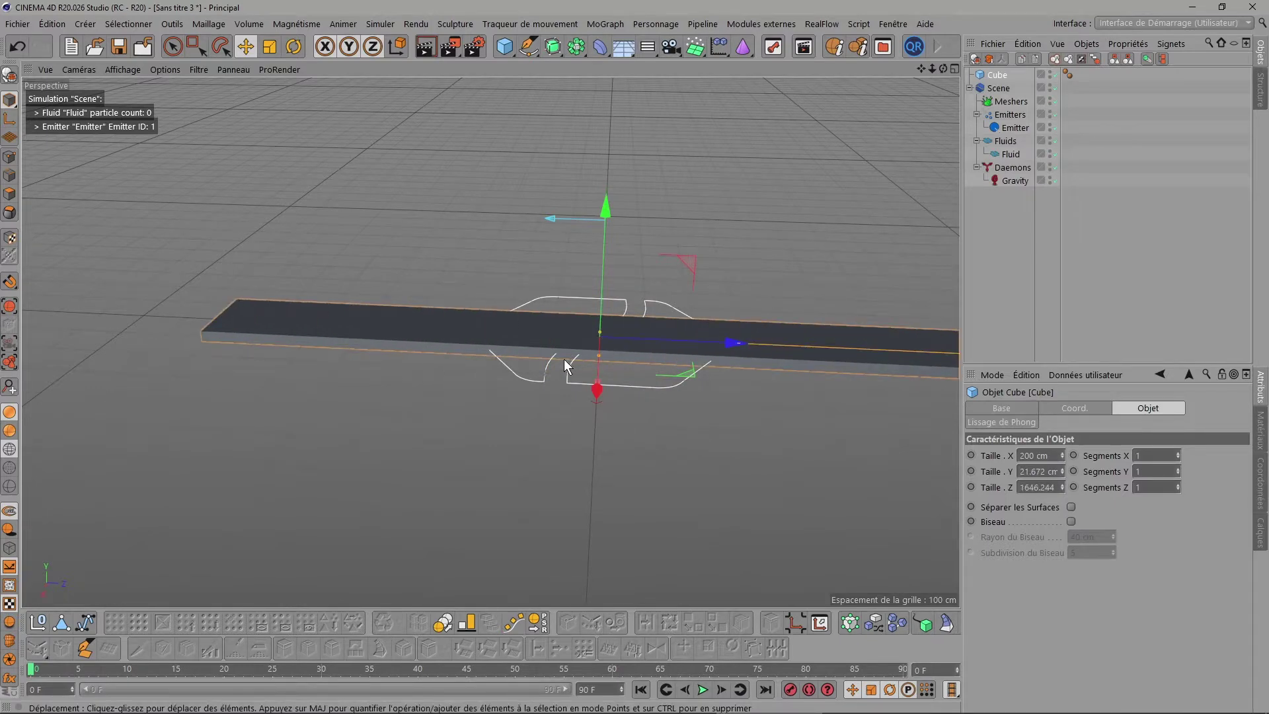
pyautogui.moveTo(600, 355)
pyautogui.mouseDown()
pyautogui.moveTo(598, 529)
pyautogui.moveTo(803, 189)
pyautogui.mouseUp()
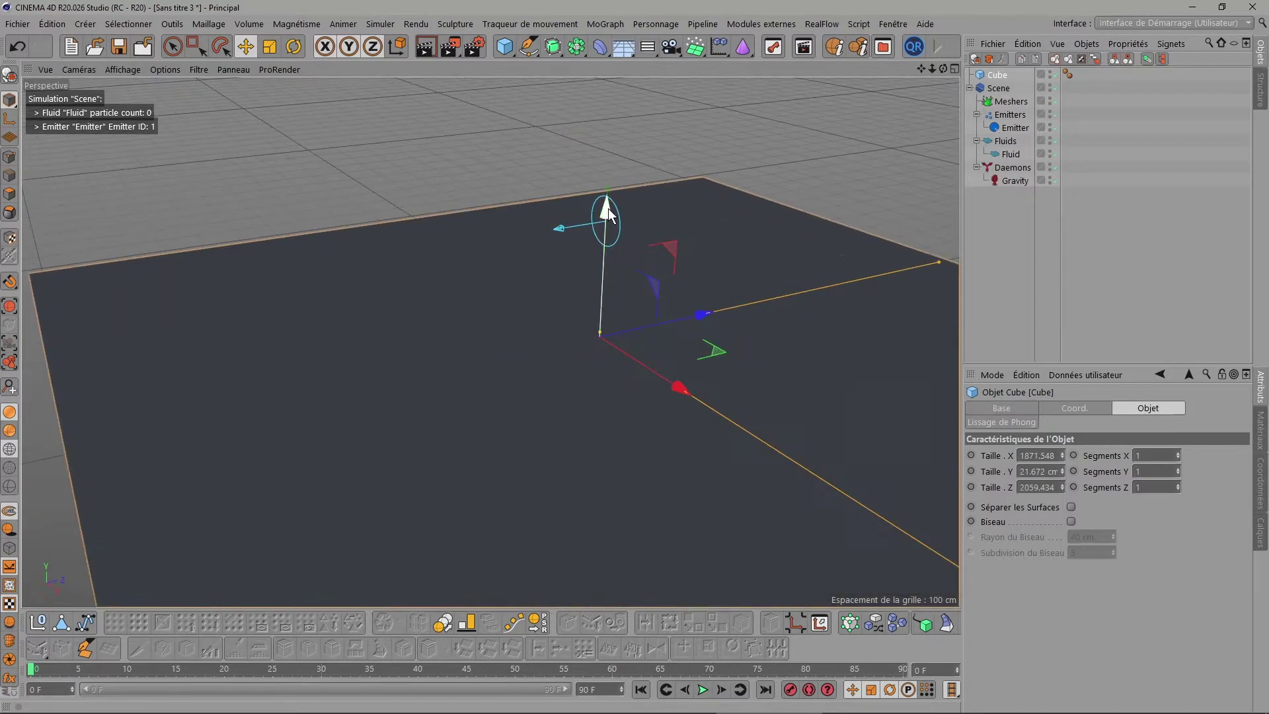
# Step: Hide the viewport grid using the display filter
pyautogui.click(193, 69)
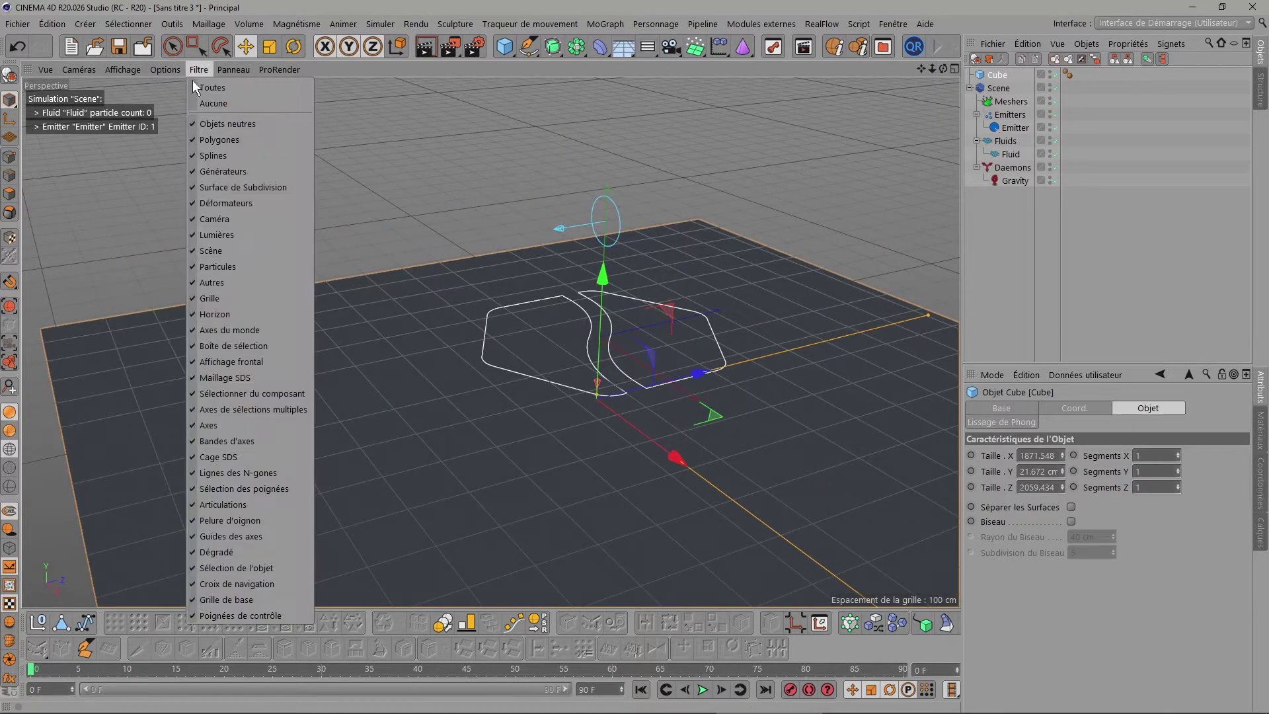
pyautogui.click(212, 298)
pyautogui.moveTo(921, 68); pyautogui.dragTo(923, 80)
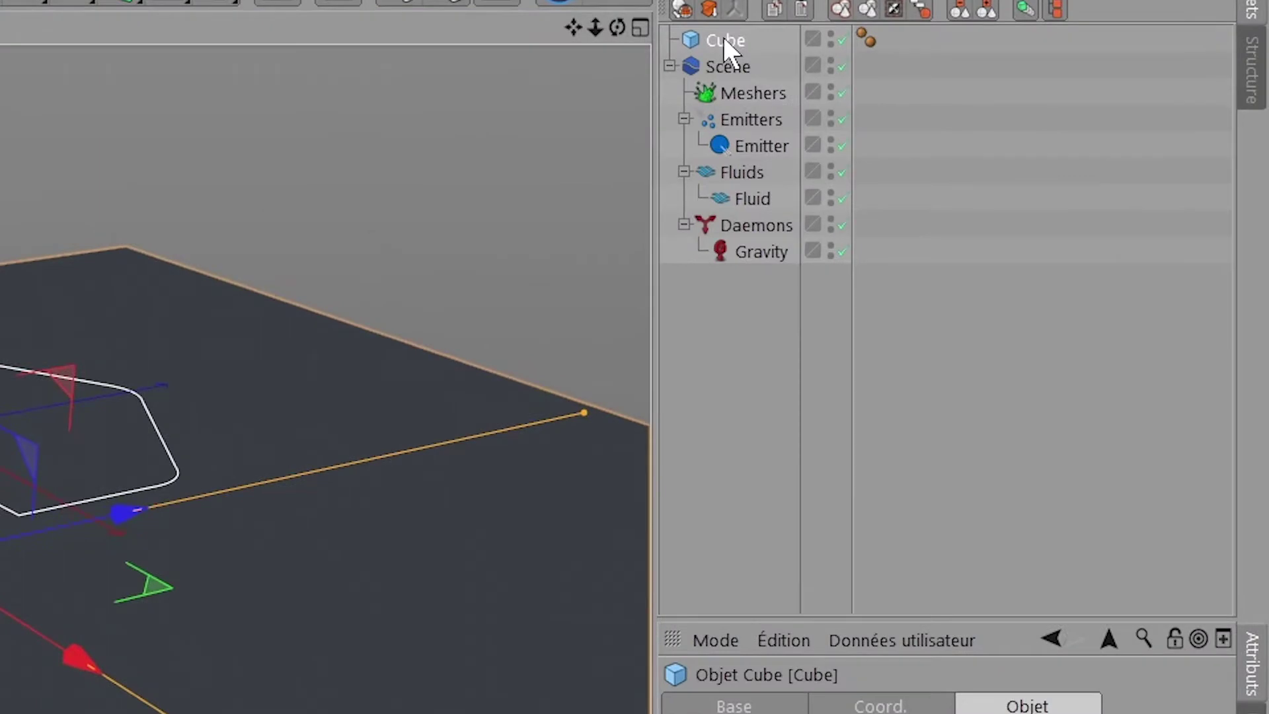
# Step: Give the Cube floor a RealFlow Collider tag via its right-click menu, then reframe the view
pyautogui.rightClick(998, 77)
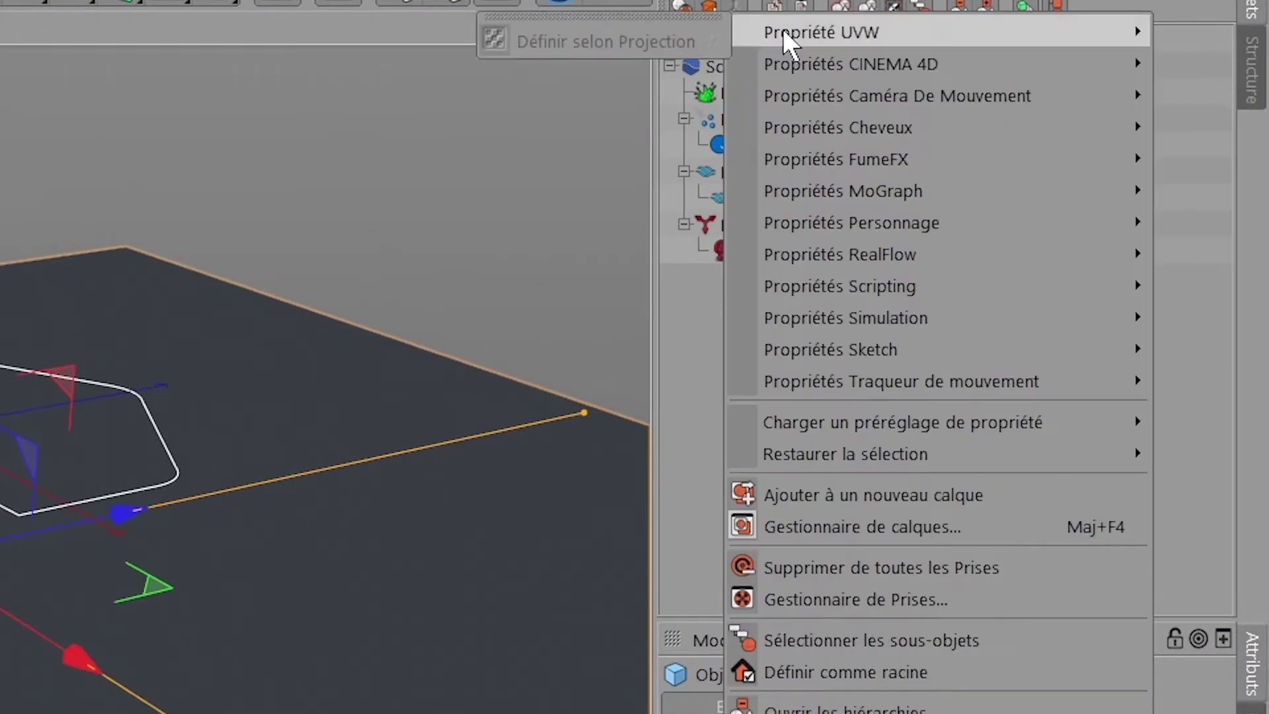
pyautogui.moveTo(840, 254)
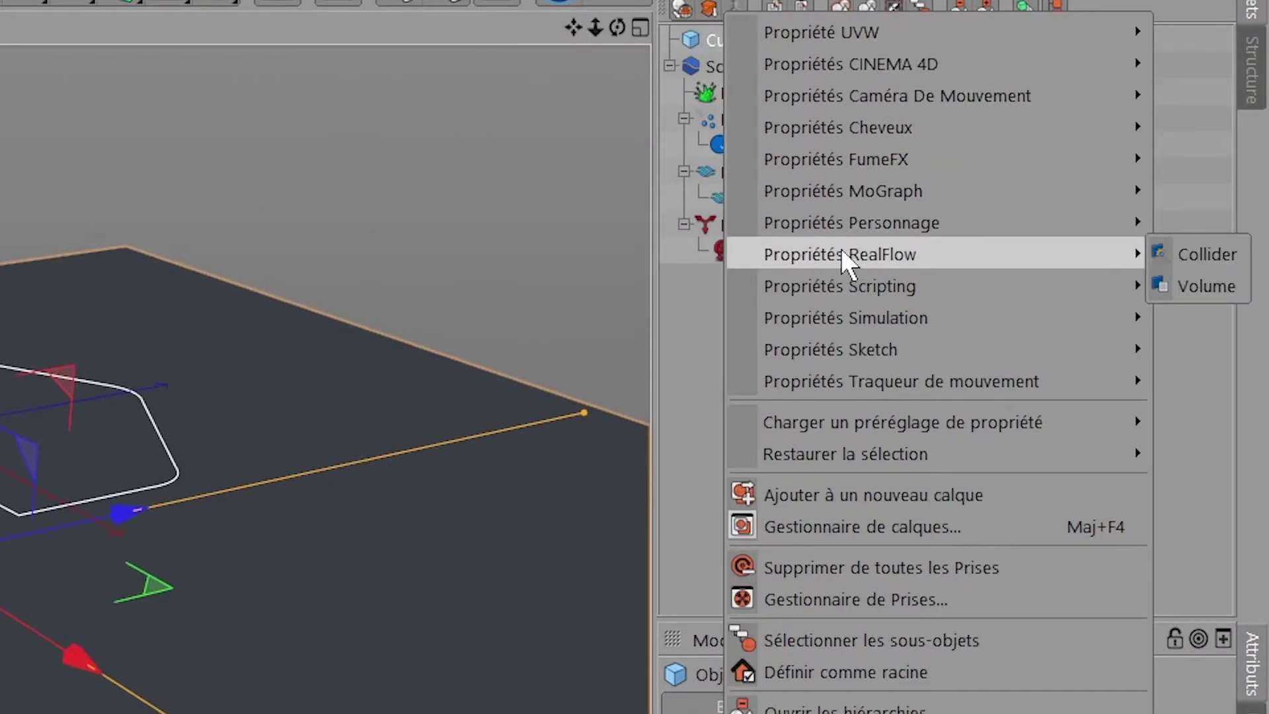
pyautogui.click(1188, 253)
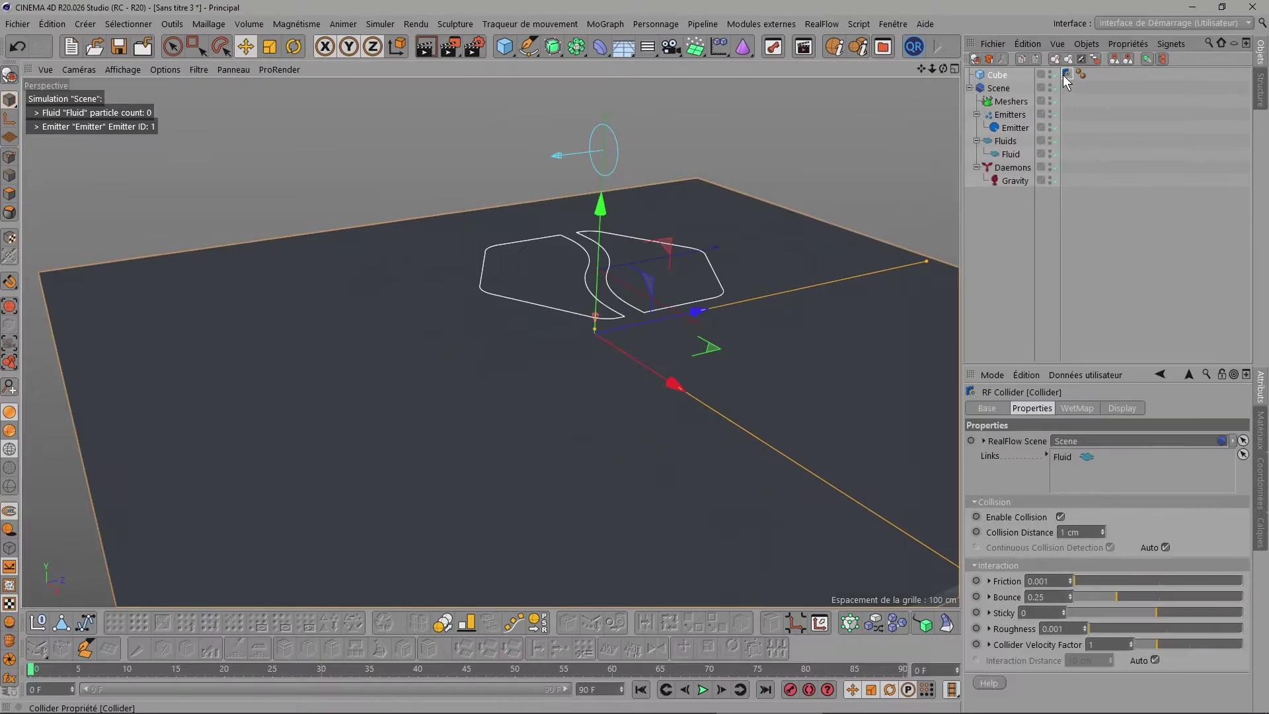
pyautogui.moveTo(568, 330)
pyautogui.keyDown('alt'); pyautogui.mouseDown()
pyautogui.moveTo(594, 334)
pyautogui.moveTo(490, 342)
pyautogui.mouseUp(); pyautogui.keyUp('alt')
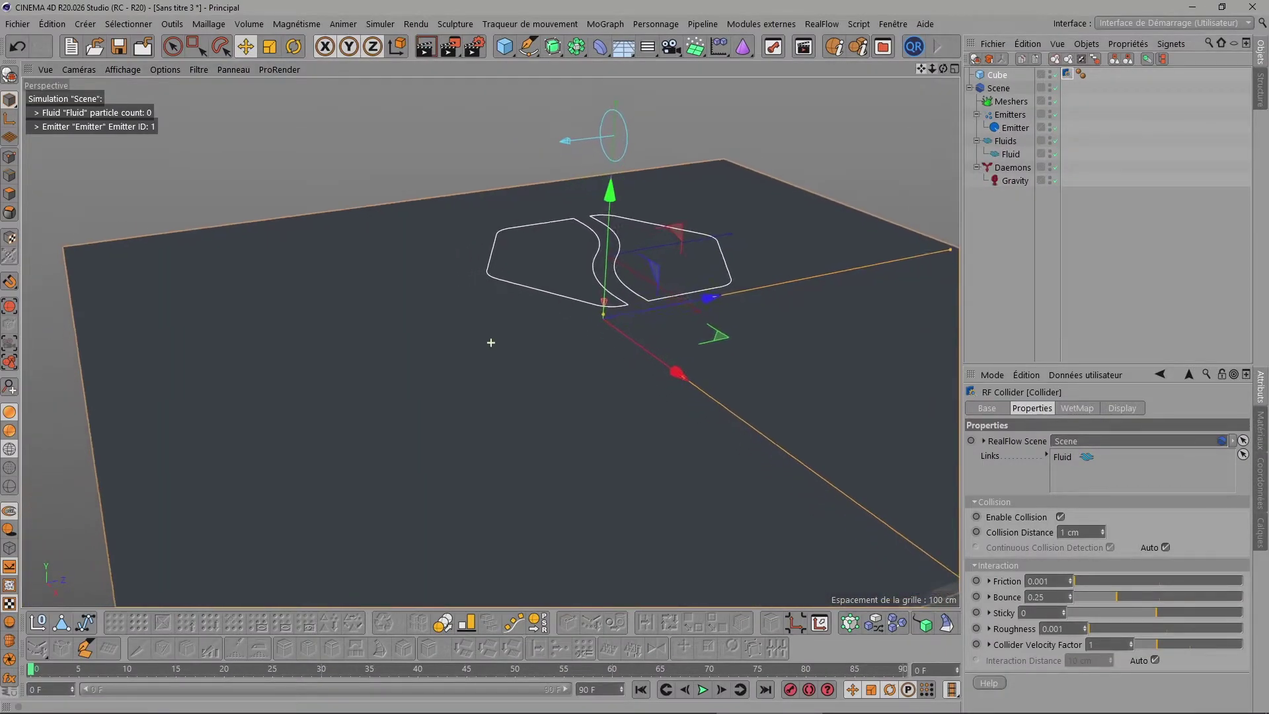
pyautogui.moveTo(921, 69); pyautogui.dragTo(922, 74)
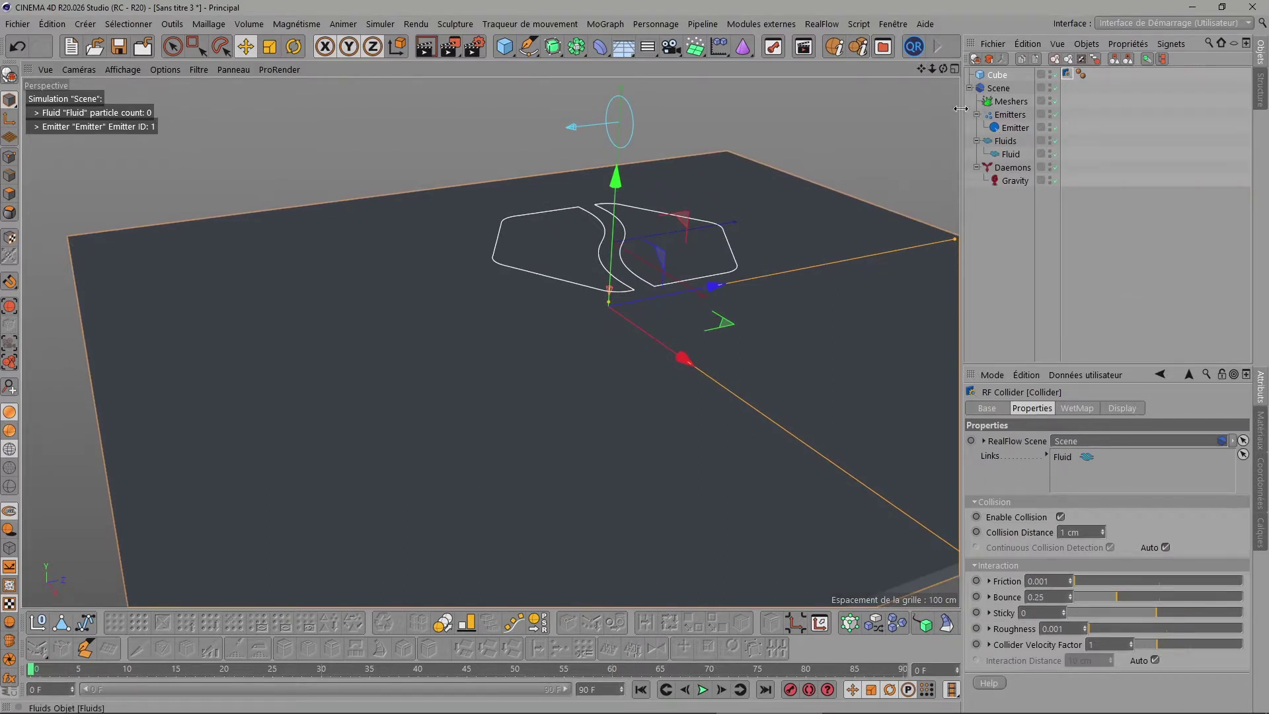
pyautogui.moveTo(923, 70); pyautogui.dragTo(719, 506)
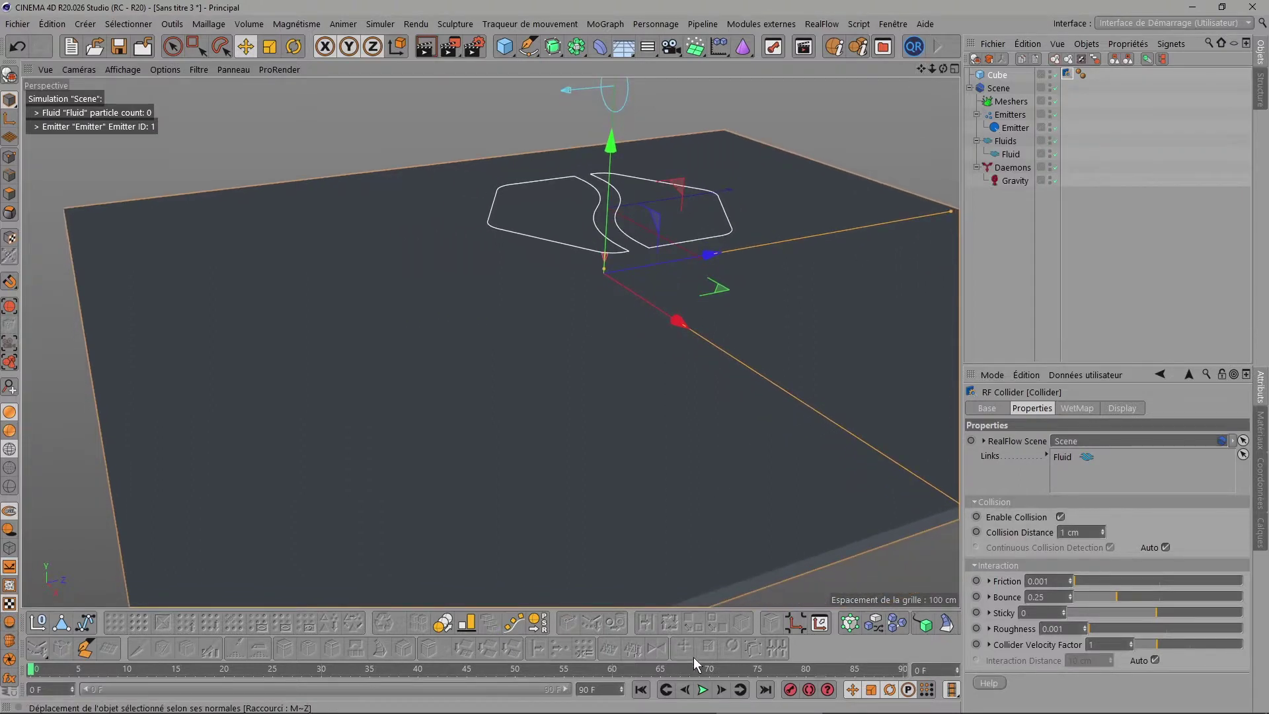
# Step: Test-play the fluid, then set the animation end frame to 500 and extend the preview range
pyautogui.click(703, 689)
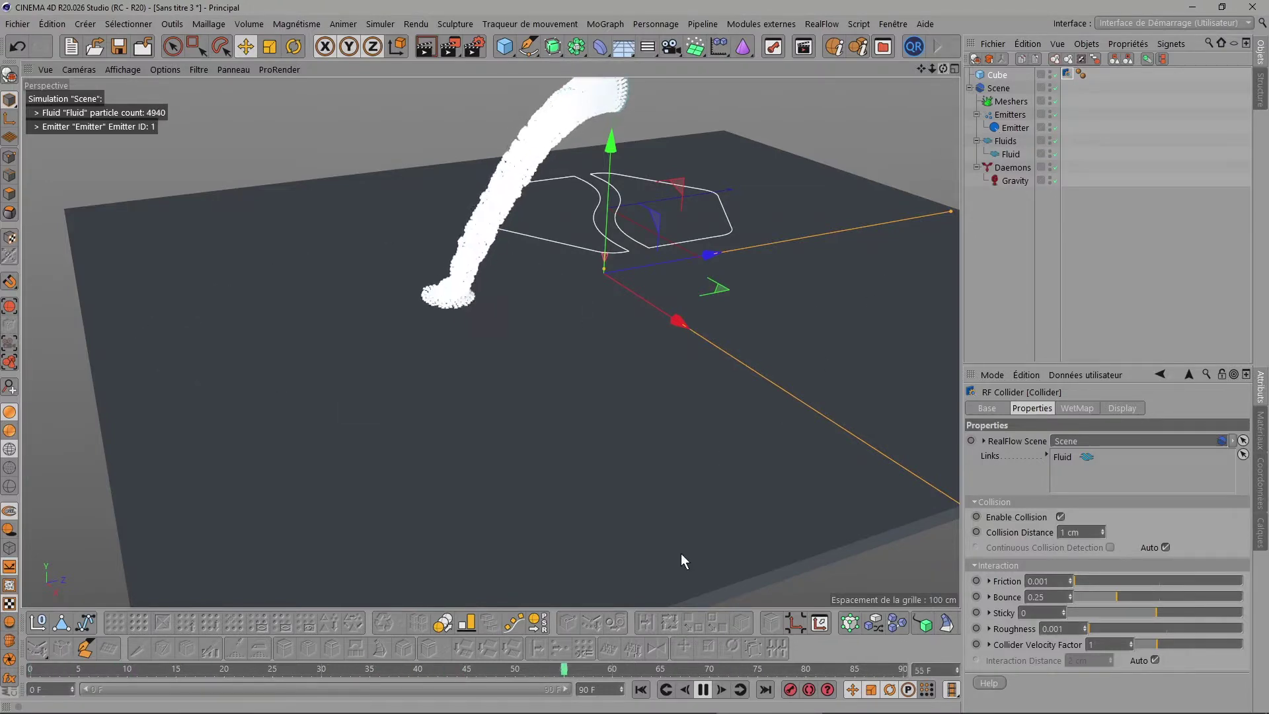
pyautogui.click(703, 689)
pyautogui.doubleClick(608, 689)
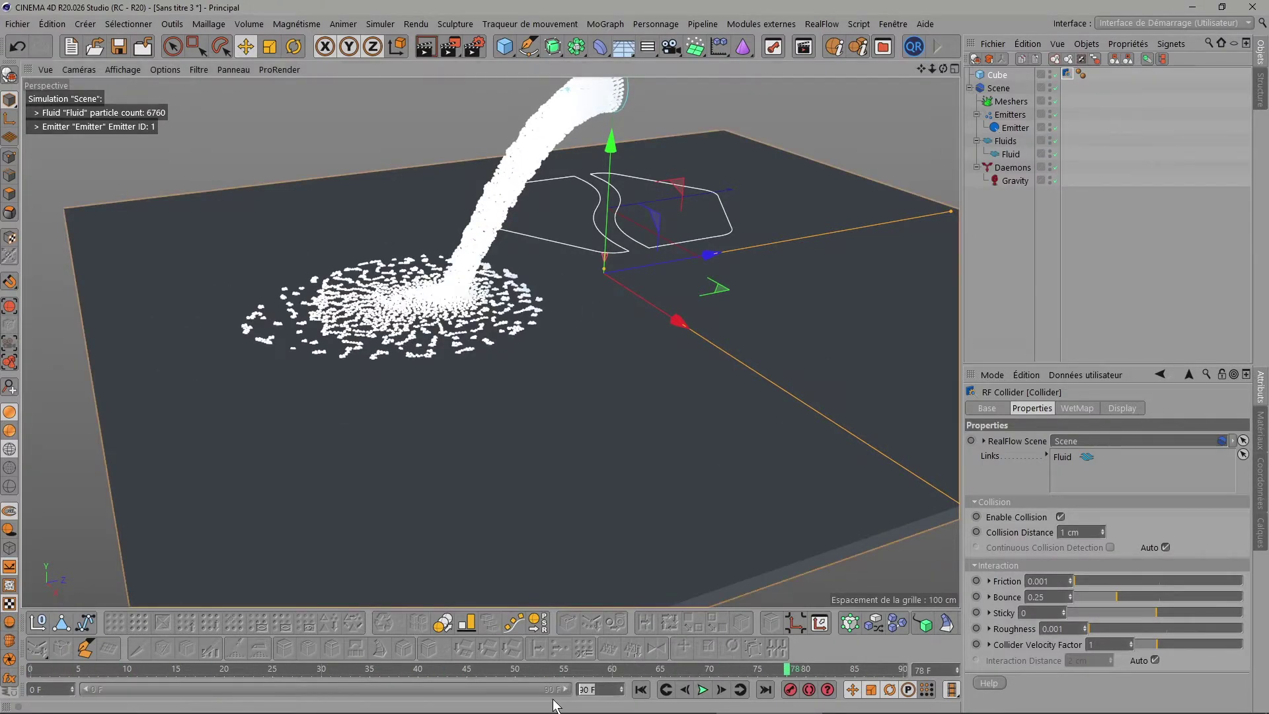
pyautogui.write('500')
pyautogui.press('Return')
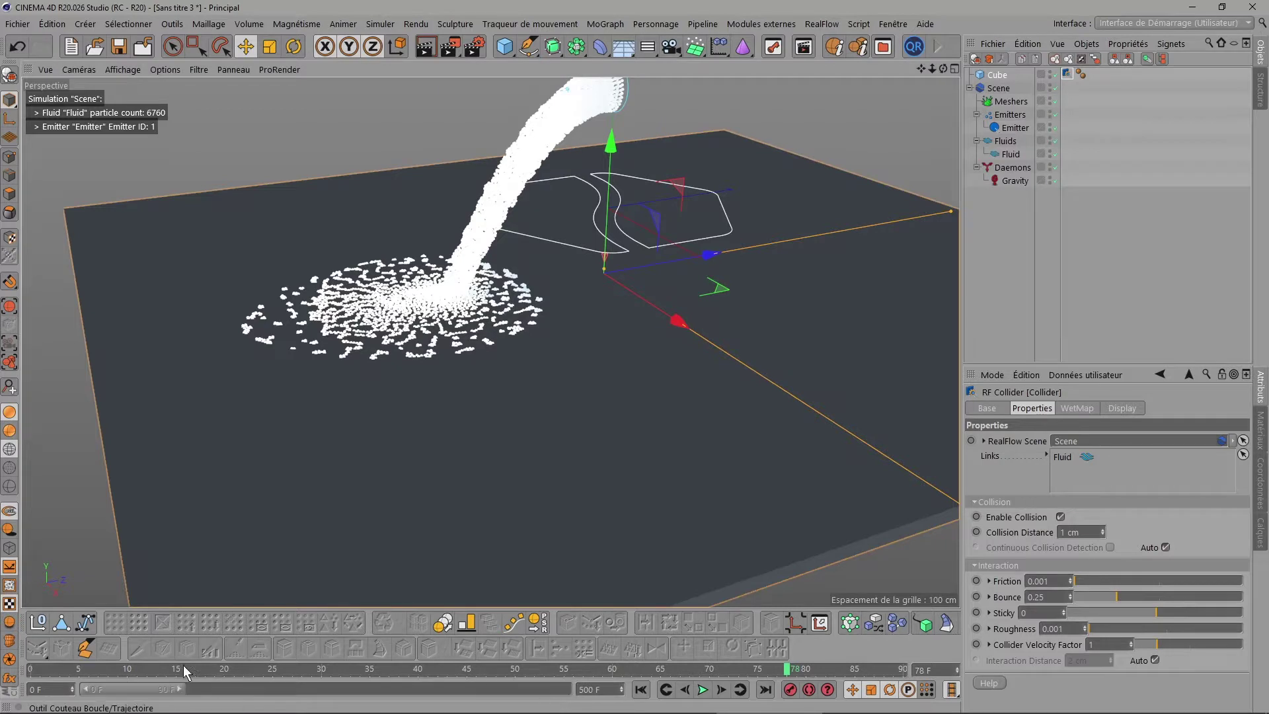
pyautogui.moveTo(177, 689); pyautogui.dragTo(568, 690)
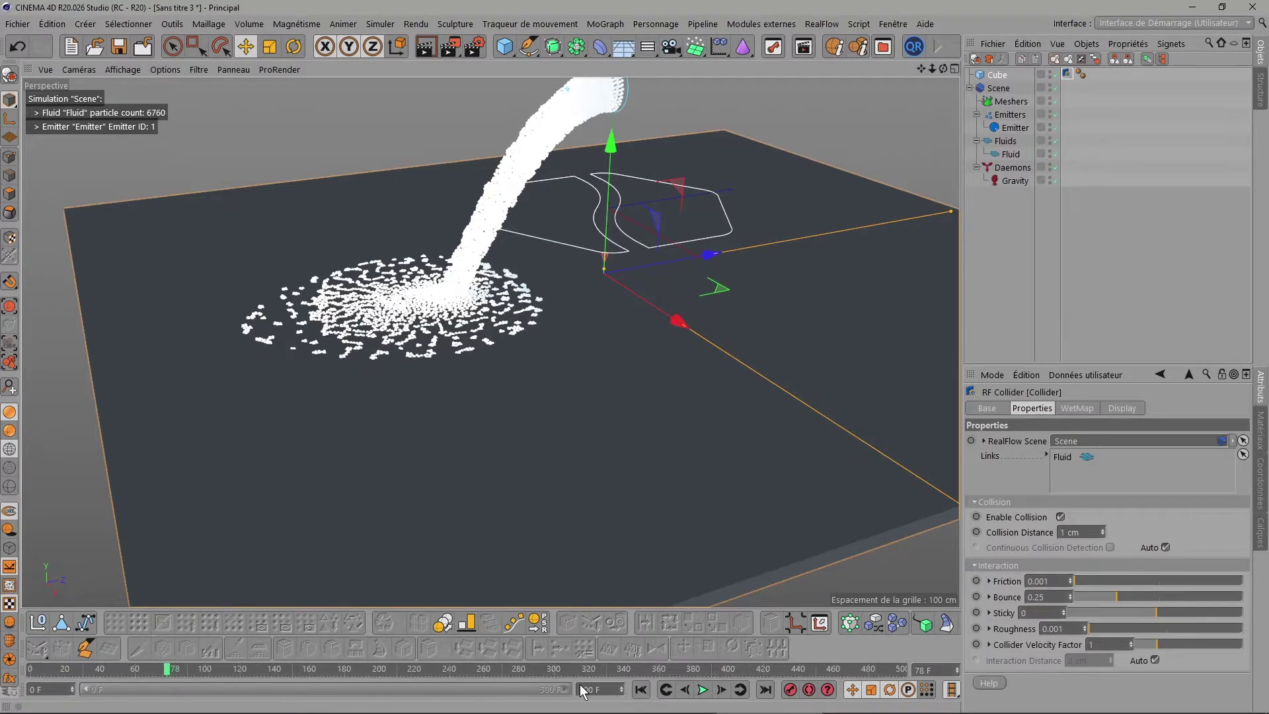
# Step: Replay the simulation from the start and watch the fluid splash across the floor
pyautogui.click(641, 689)
pyautogui.click(702, 690)
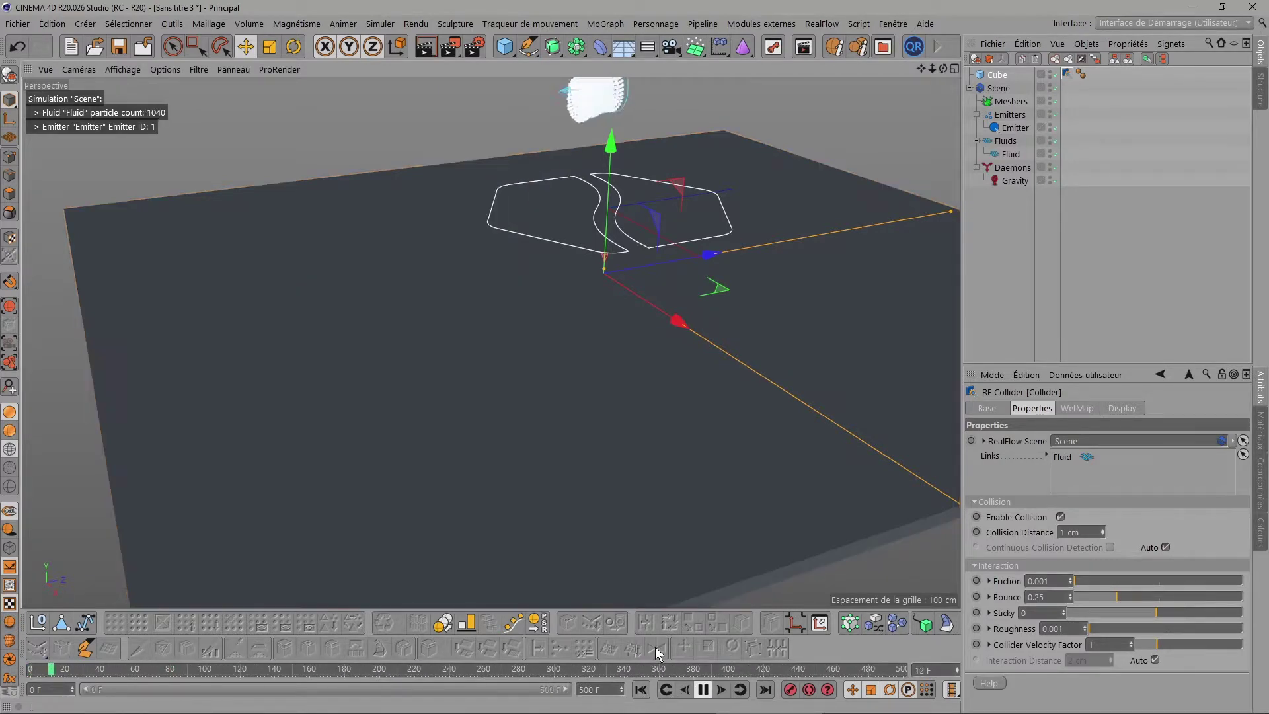
pyautogui.moveTo(943, 70)
pyautogui.mouseDown()
pyautogui.moveTo(952, 99)
pyautogui.moveTo(935, 46)
pyautogui.moveTo(951, 86)
pyautogui.moveTo(925, 82)
pyautogui.mouseUp()
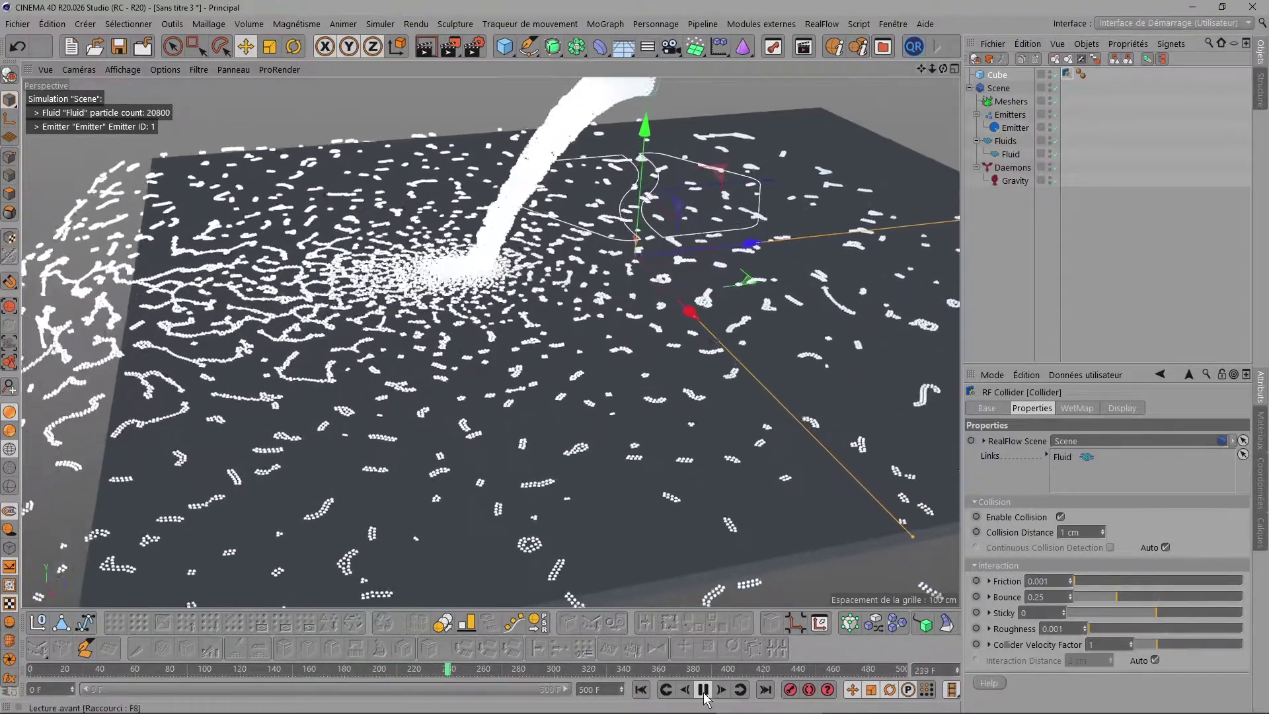
# Step: Stop playback, rewind to frame 0, and show the RF Collider's Display options
pyautogui.click(705, 695)
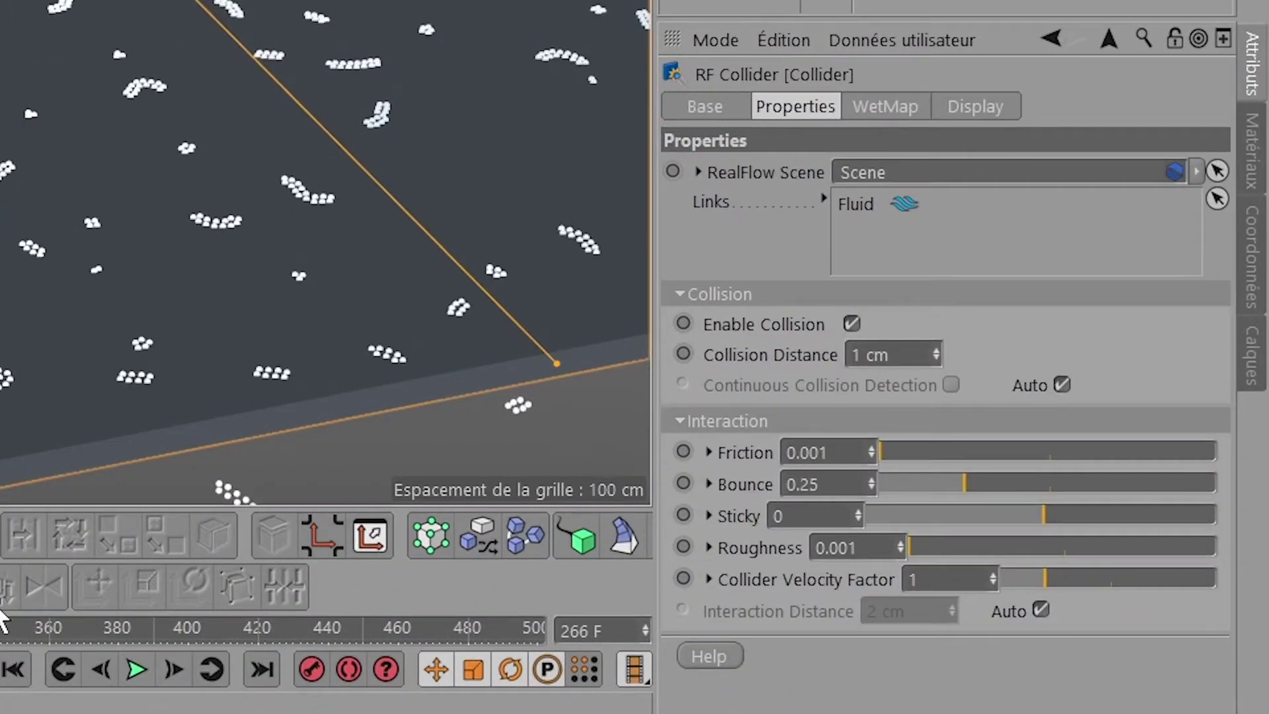
pyautogui.click(13, 671)
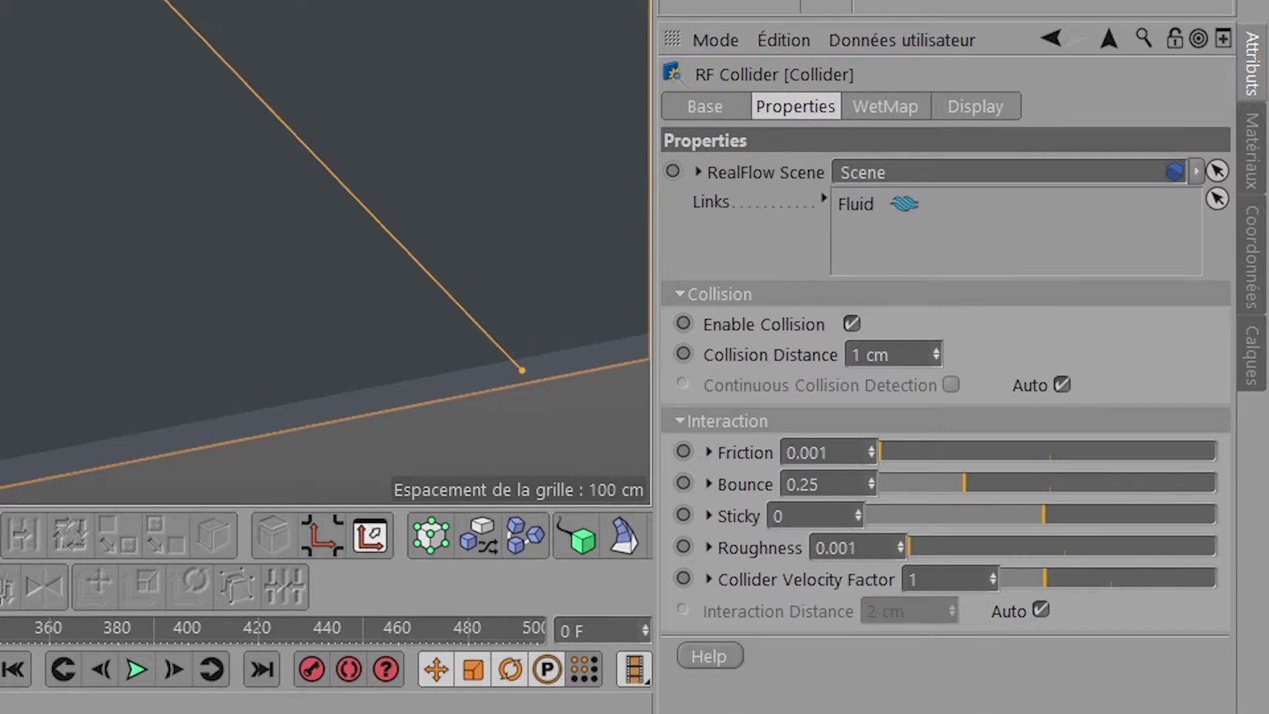
pyautogui.click(981, 108)
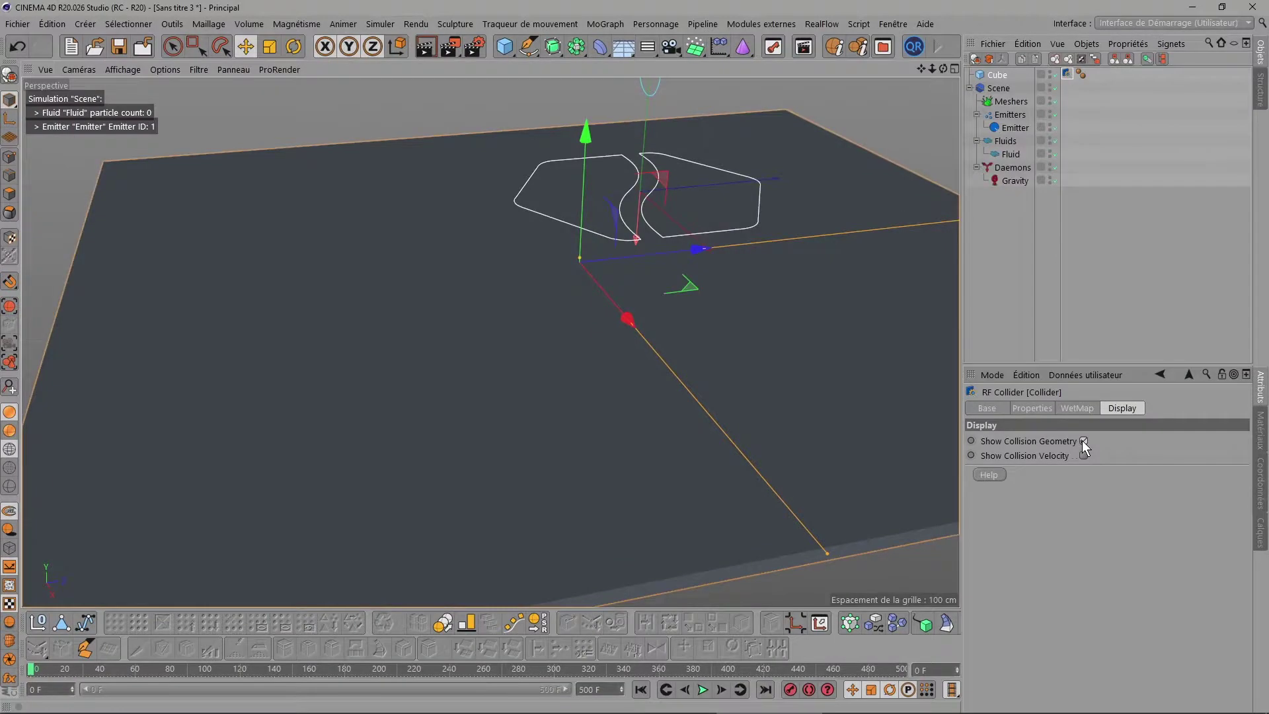
# Step: Enable Show Collision Geometry on the Collider tag and inspect the red-shaded floor slab
pyautogui.click(1082, 441)
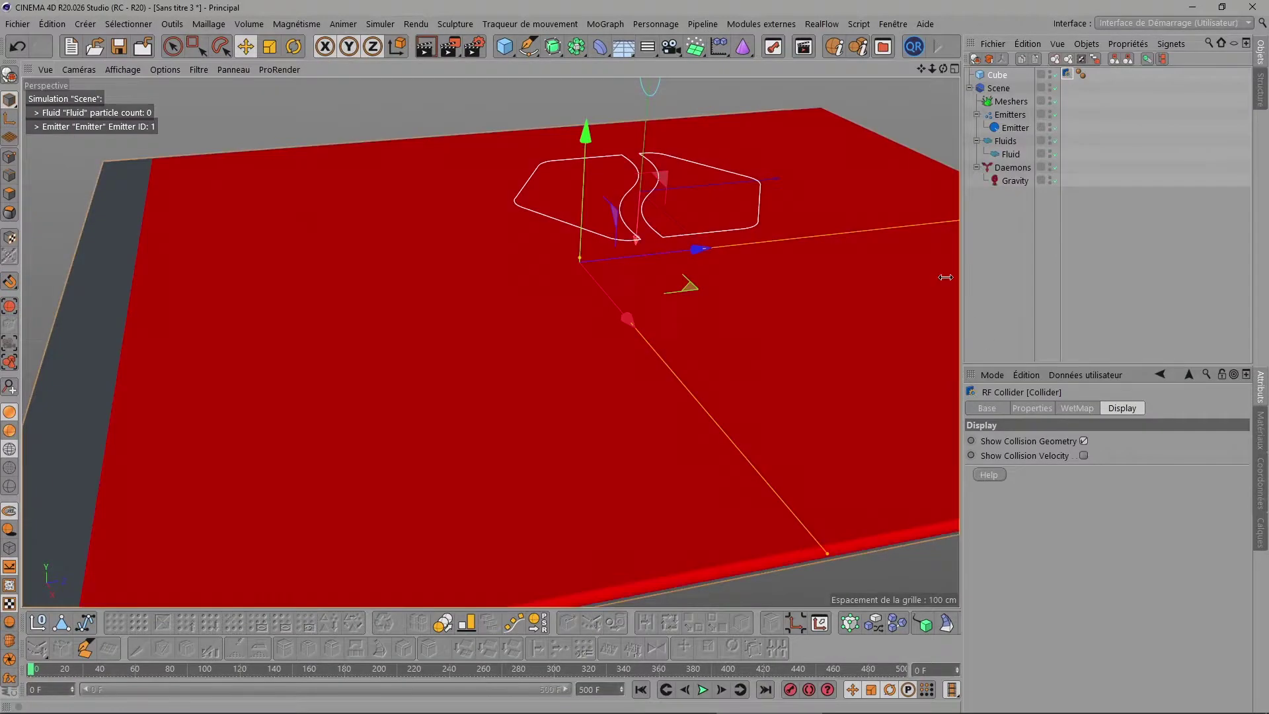
pyautogui.moveTo(944, 69)
pyautogui.mouseDown()
pyautogui.moveTo(945, 47)
pyautogui.moveTo(944, 106)
pyautogui.mouseUp()
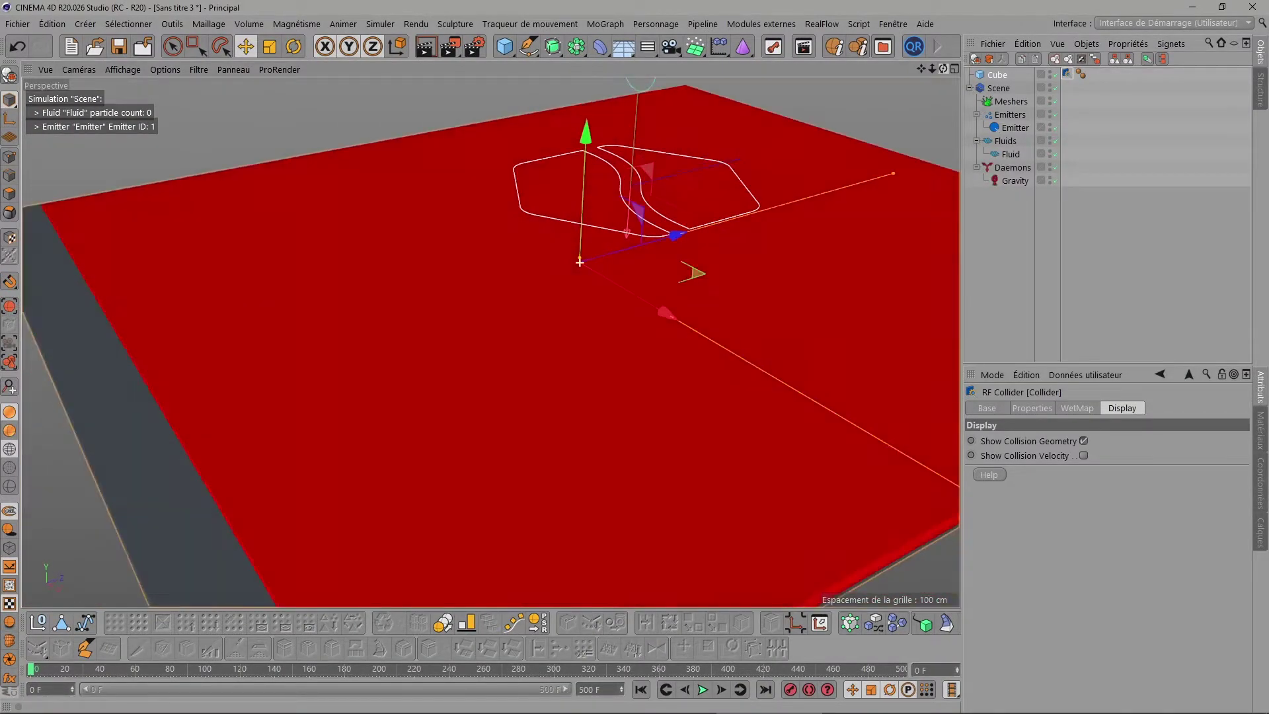
pyautogui.moveTo(943, 68)
pyautogui.mouseDown()
pyautogui.moveTo(943, 40)
pyautogui.moveTo(943, 99)
pyautogui.moveTo(943, 47)
pyautogui.moveTo(944, 86)
pyautogui.moveTo(932, 86)
pyautogui.moveTo(956, 68)
pyautogui.moveTo(943, 46)
pyautogui.moveTo(938, 73)
pyautogui.mouseUp()
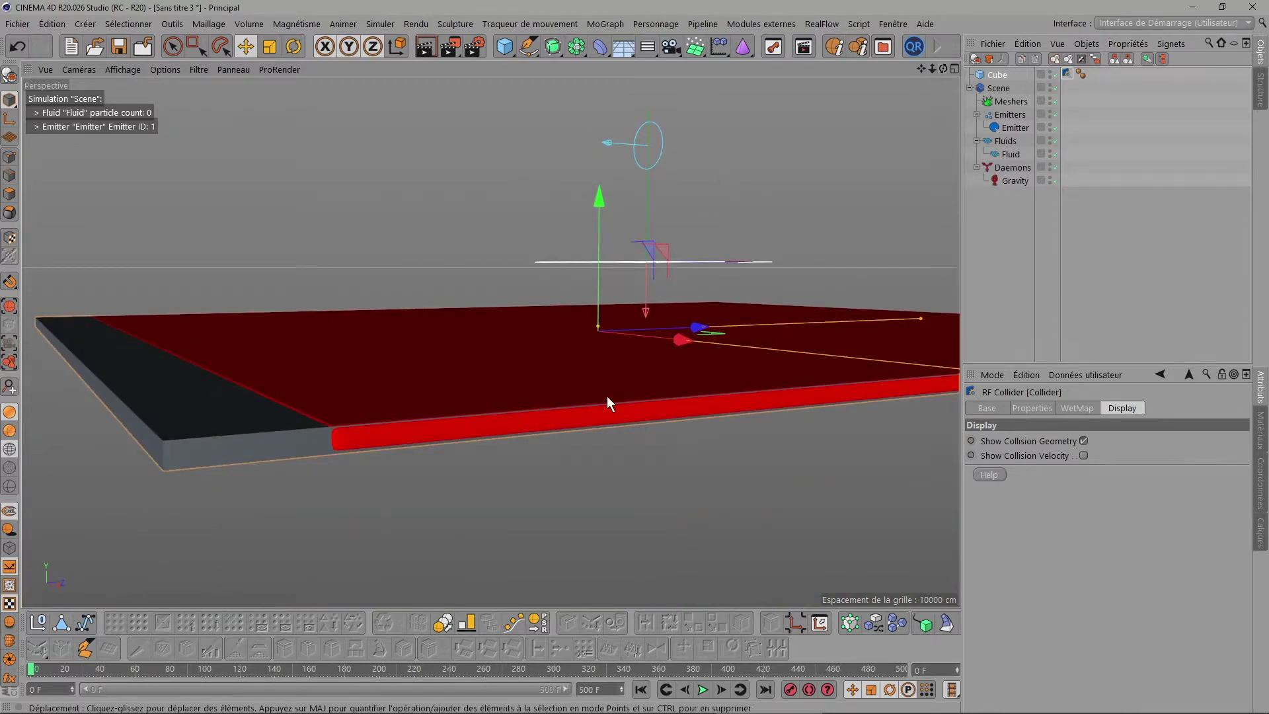
pyautogui.moveTo(941, 74)
pyautogui.mouseDown()
pyautogui.moveTo(946, 63)
pyautogui.moveTo(945, 74)
pyautogui.mouseUp()
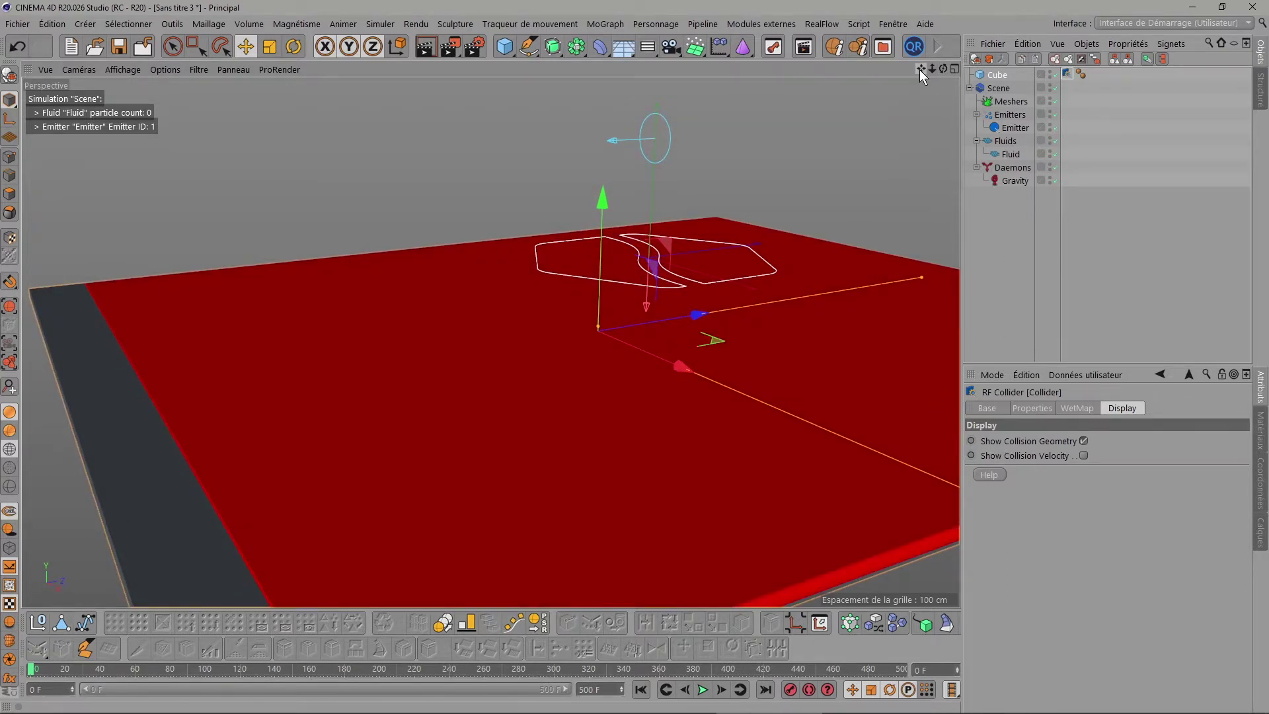
pyautogui.moveTo(920, 70)
pyautogui.mouseDown()
pyautogui.moveTo(919, 40)
pyautogui.moveTo(920, 60)
pyautogui.mouseUp()
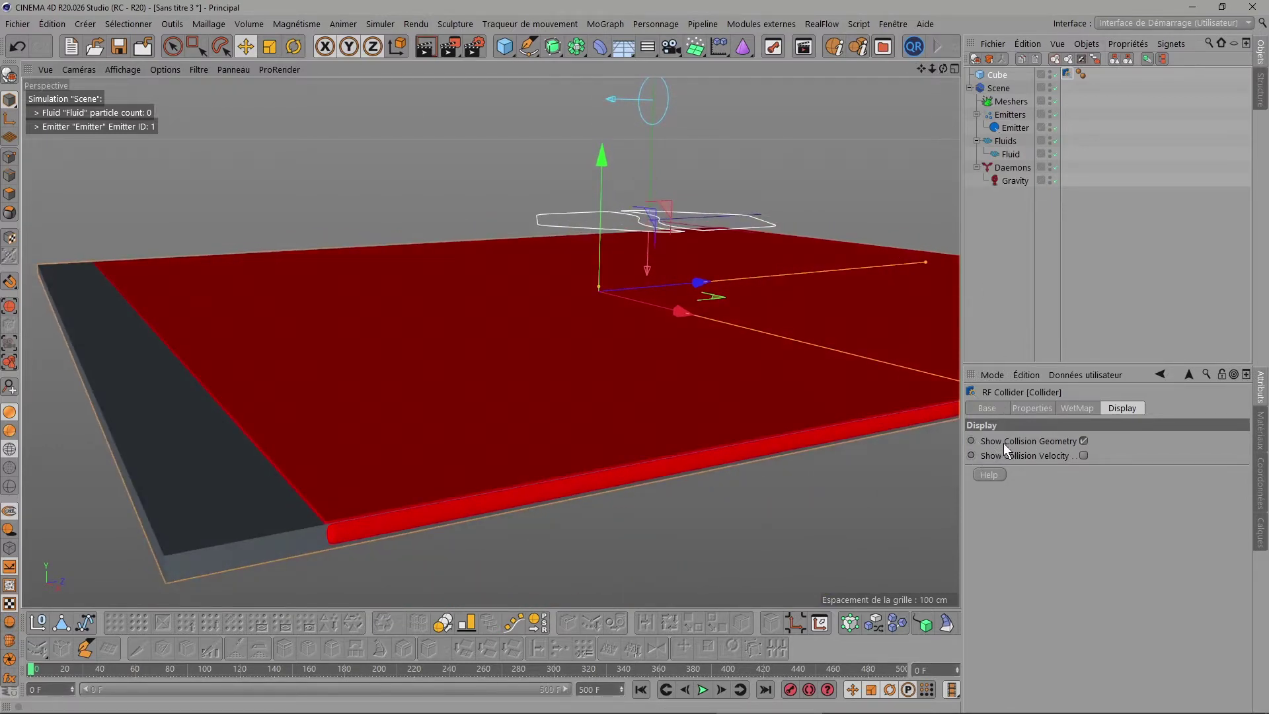
pyautogui.scroll(2, 598, 291)
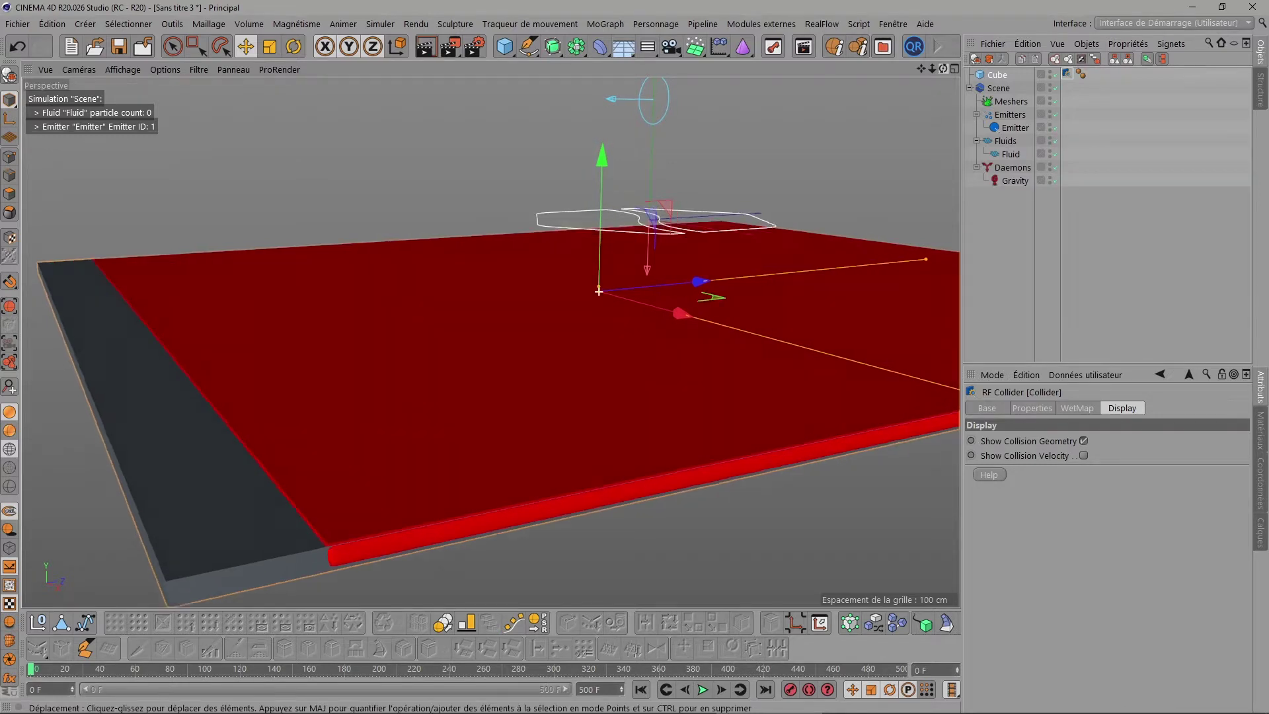
pyautogui.scroll(2, 599, 291)
pyautogui.scroll(2, 599, 291)
pyautogui.keyDown('alt'); pyautogui.moveTo(599, 291); pyautogui.dragTo(635, 271); pyautogui.keyUp('alt')
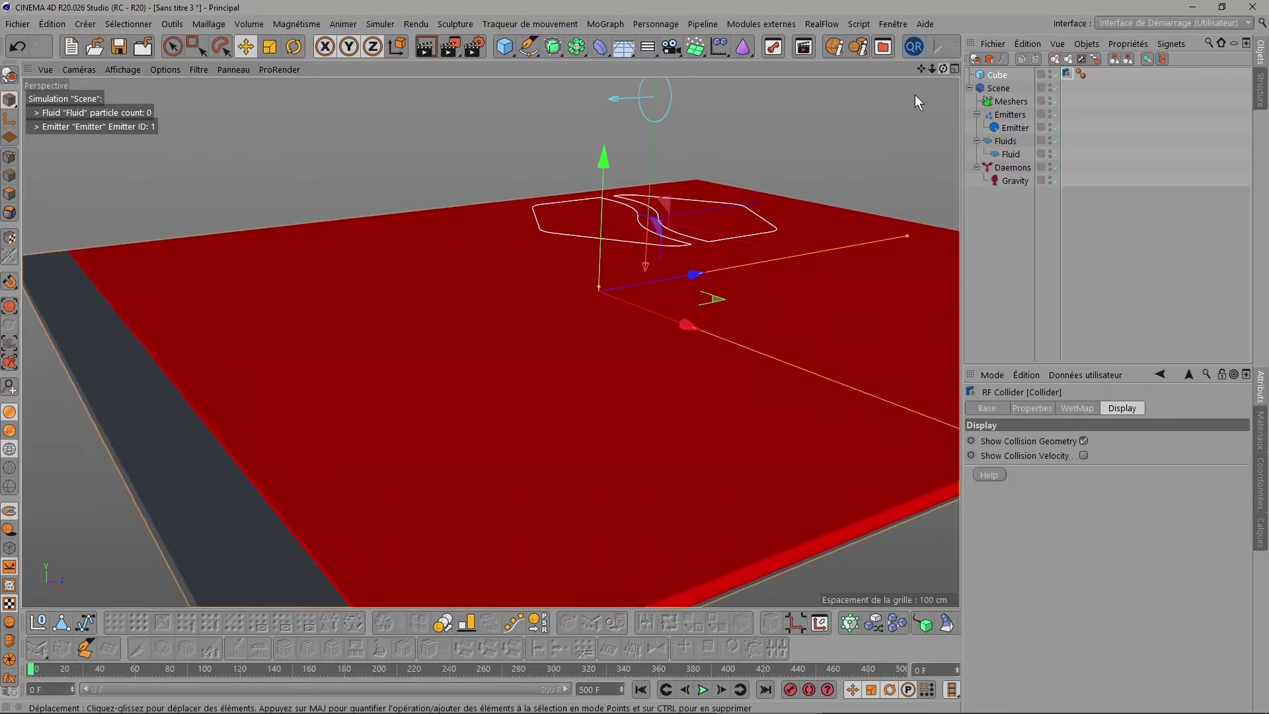
# Step: Turn off Show Collision Geometry and return to the collider's Properties settings at plane level
pyautogui.click(1084, 441)
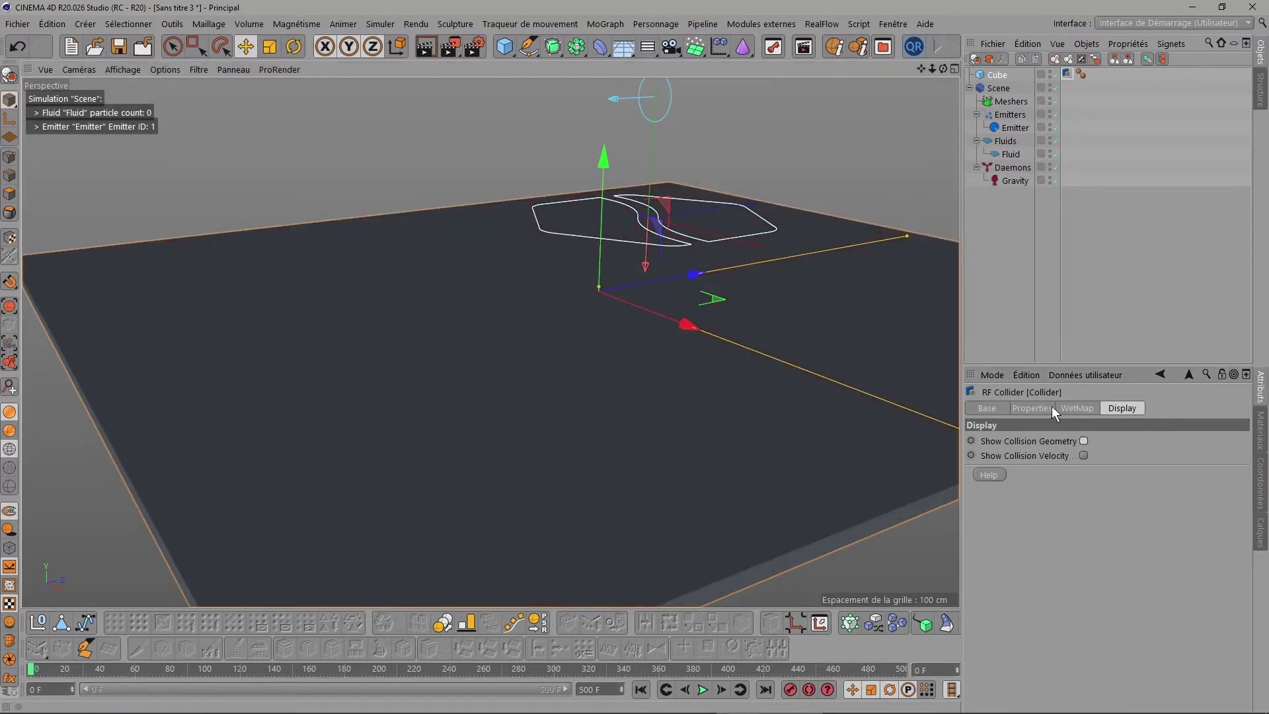
pyautogui.click(1027, 409)
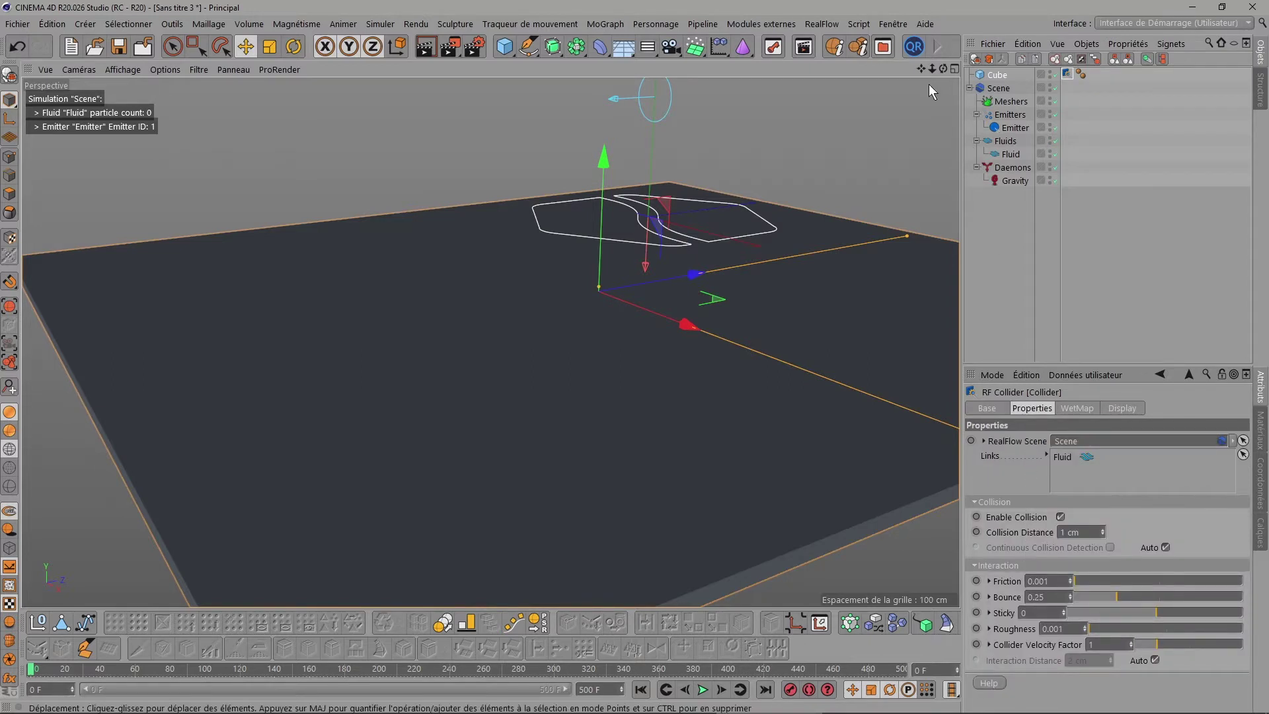
pyautogui.moveTo(491, 360)
pyautogui.keyDown('alt'); pyautogui.mouseDown(button='middle')
pyautogui.moveTo(491, 342)
pyautogui.moveTo(491, 356)
pyautogui.mouseUp(button='middle'); pyautogui.keyUp('alt')
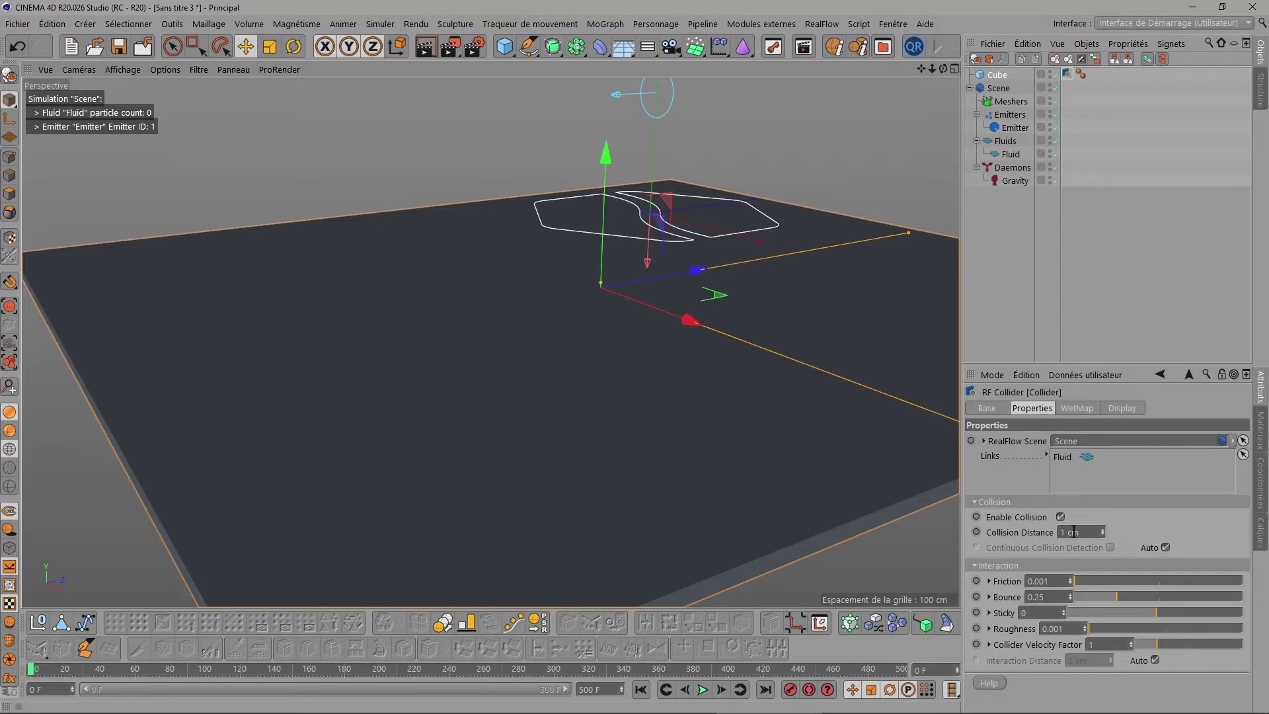
pyautogui.moveTo(943, 69); pyautogui.dragTo(943, 99)
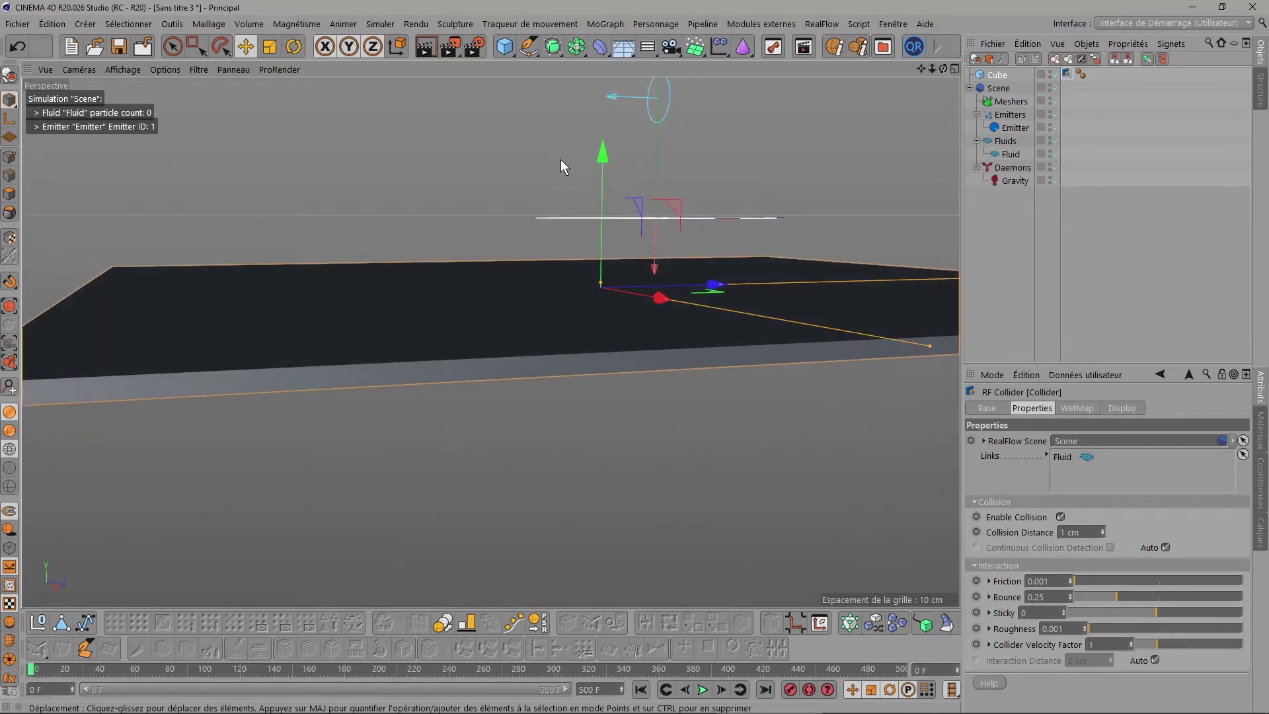
pyautogui.scroll(2, 522, 248)
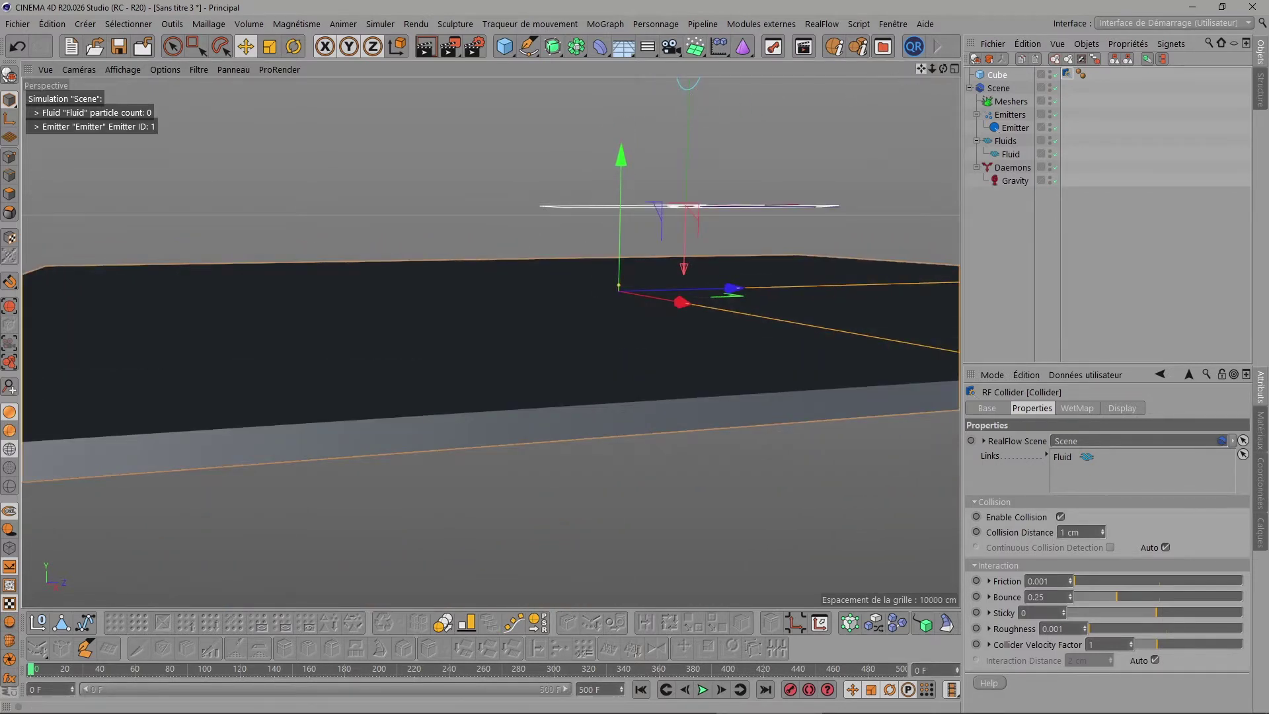
# Step: Set the Collider's Collision Distance to 20 cm and replay the simulation
pyautogui.moveTo(921, 69); pyautogui.dragTo(927, 85)
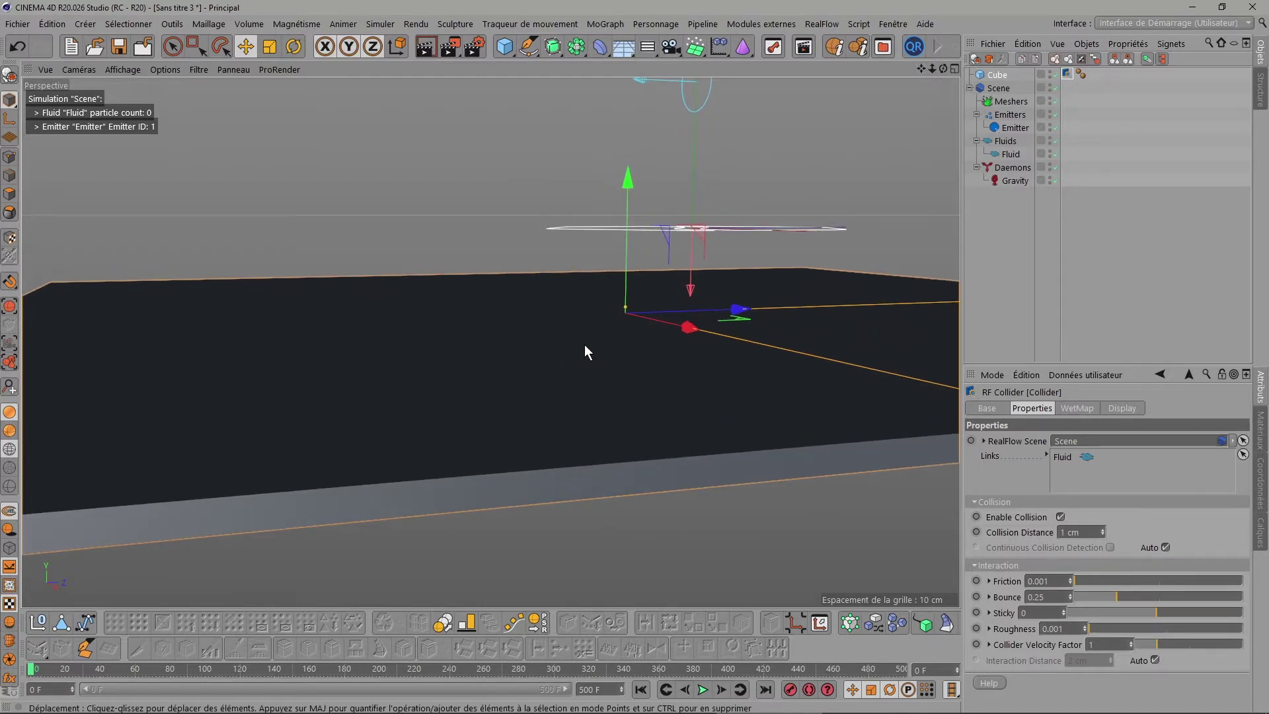
pyautogui.click(1078, 532)
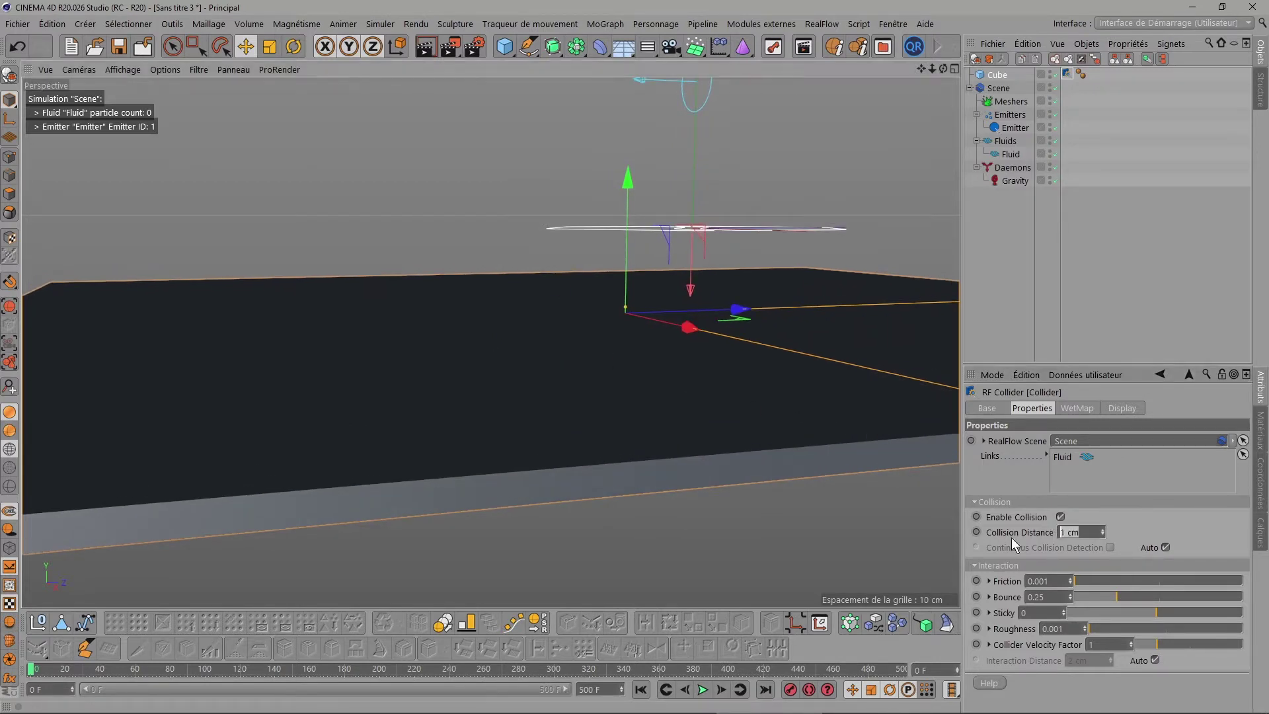
pyautogui.write('20')
pyautogui.press('Return')
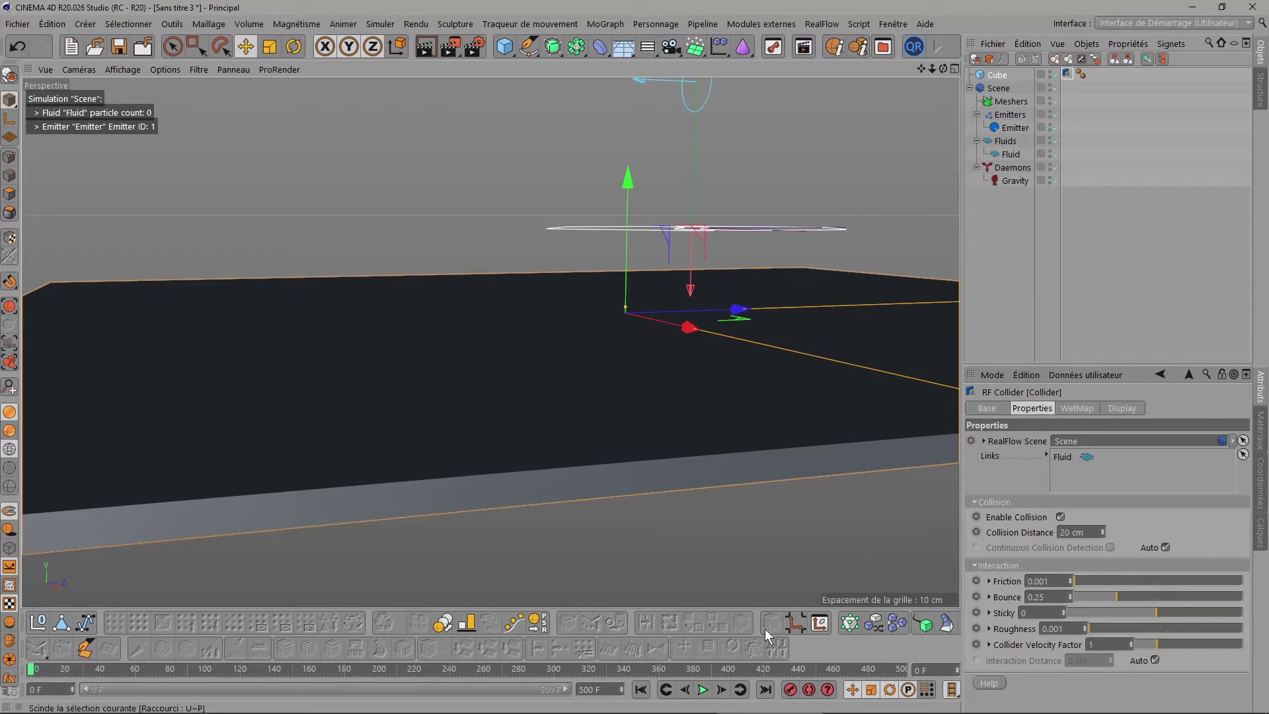
pyautogui.click(703, 689)
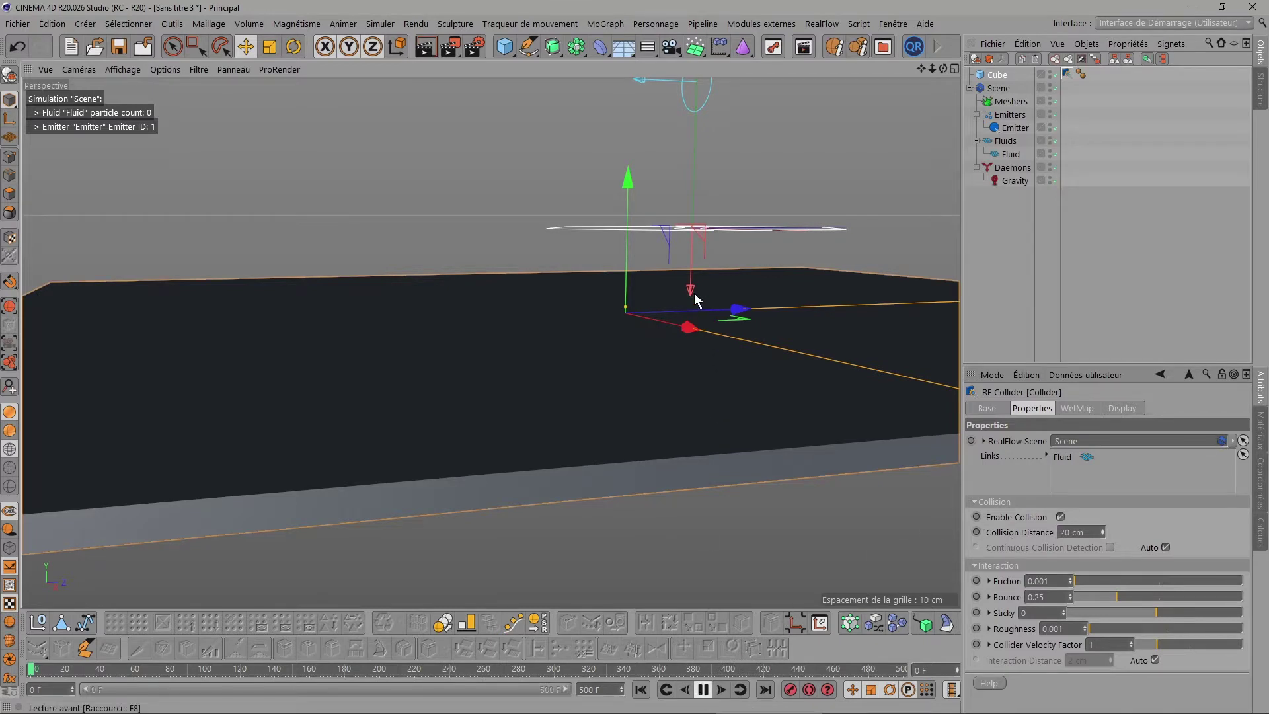
# Step: Stop playback and switch to an enlarged side view of the fluid
pyautogui.click(702, 689)
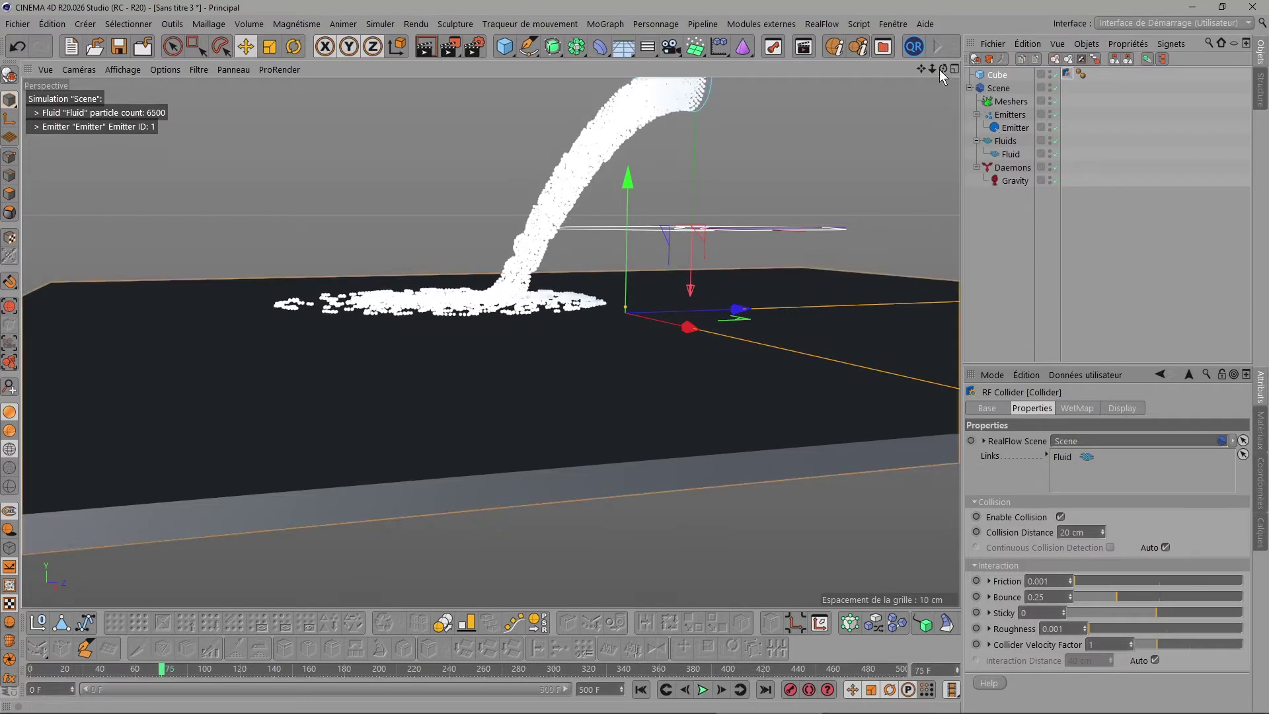
pyautogui.moveTo(943, 69); pyautogui.dragTo(943, 40)
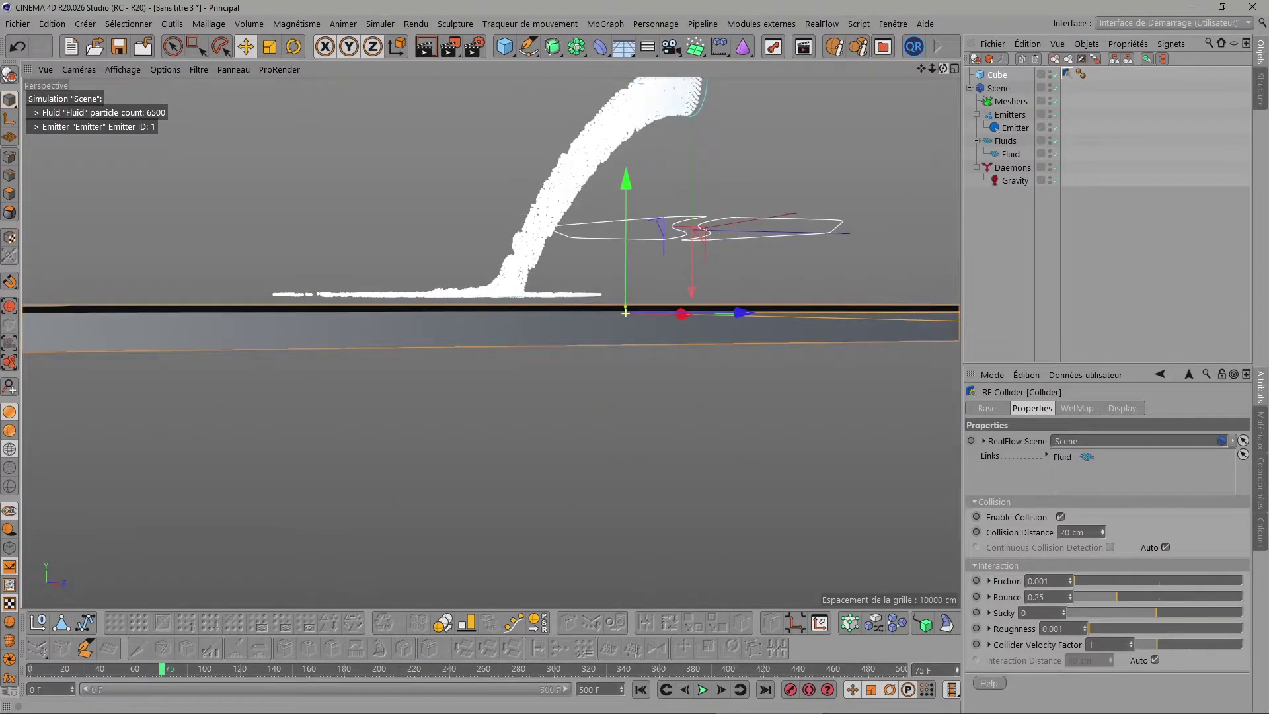
pyautogui.click(953, 68)
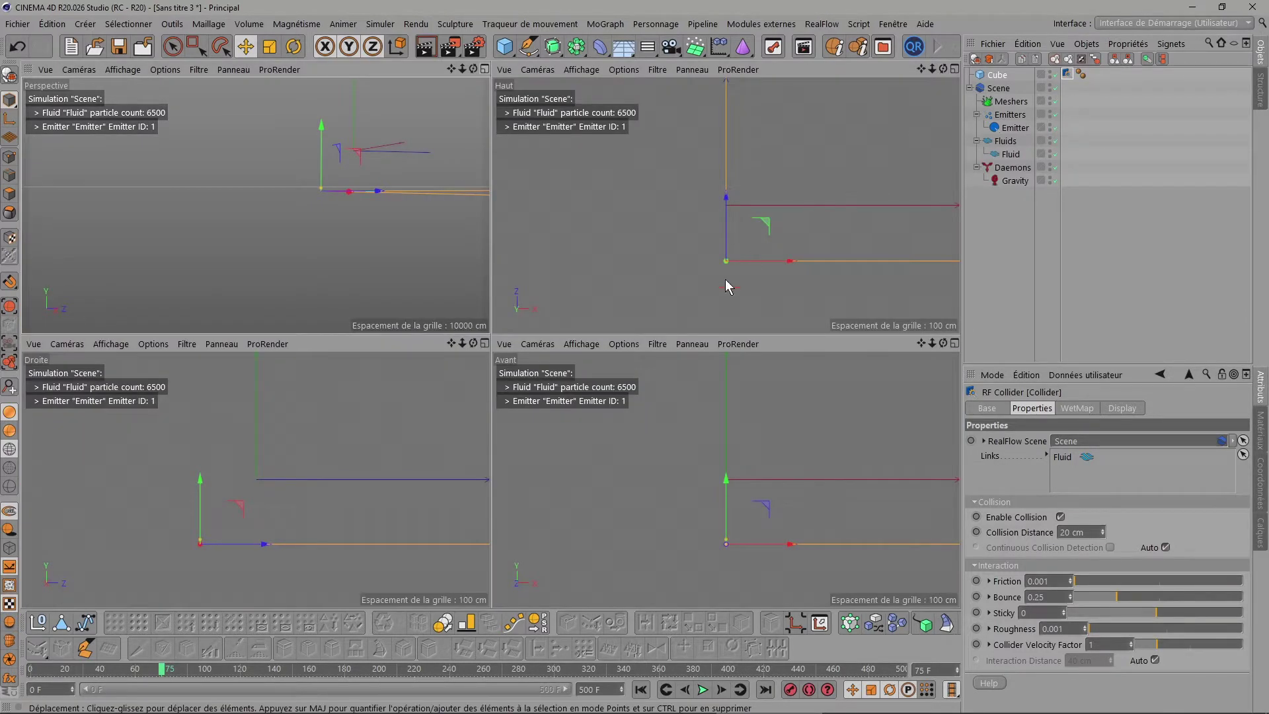
pyautogui.click(484, 343)
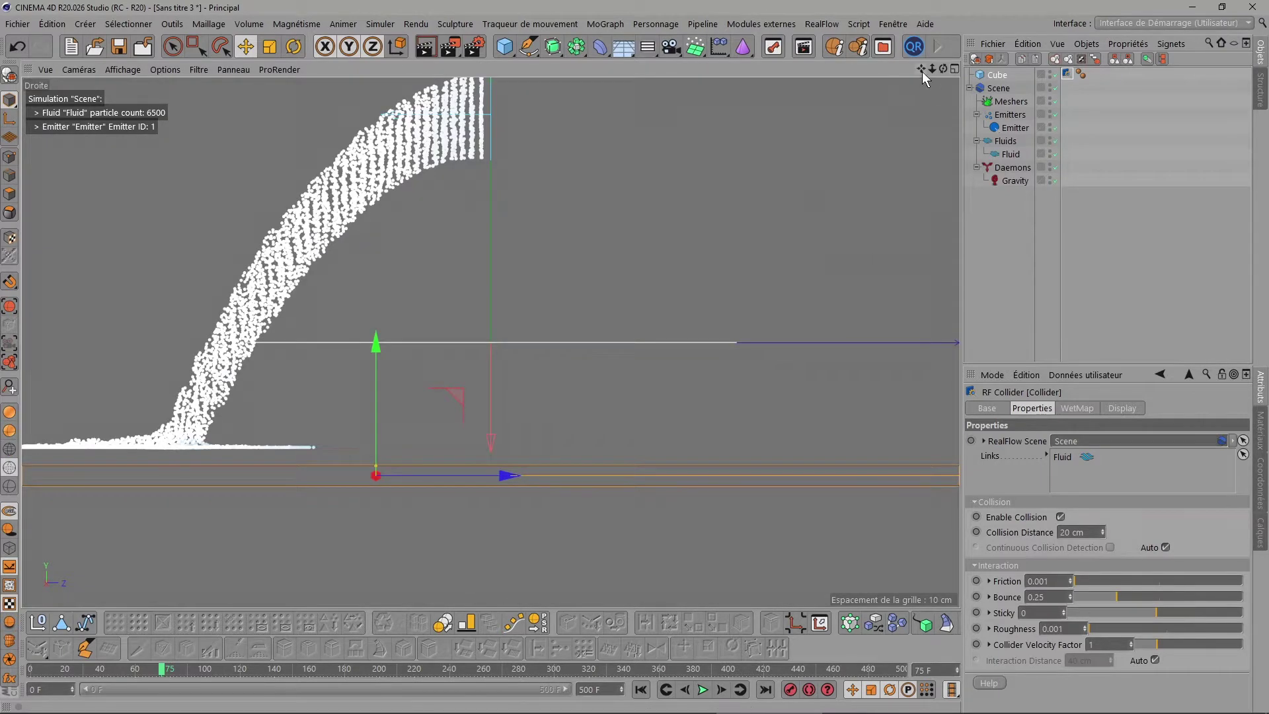
# Step: Pan and zoom the side view to inspect the fluid layer resting above the floor
pyautogui.moveTo(922, 70)
pyautogui.mouseDown()
pyautogui.moveTo(1166, 37)
pyautogui.moveTo(1054, 44)
pyautogui.mouseUp()
pyautogui.scroll(3, 419, 415)
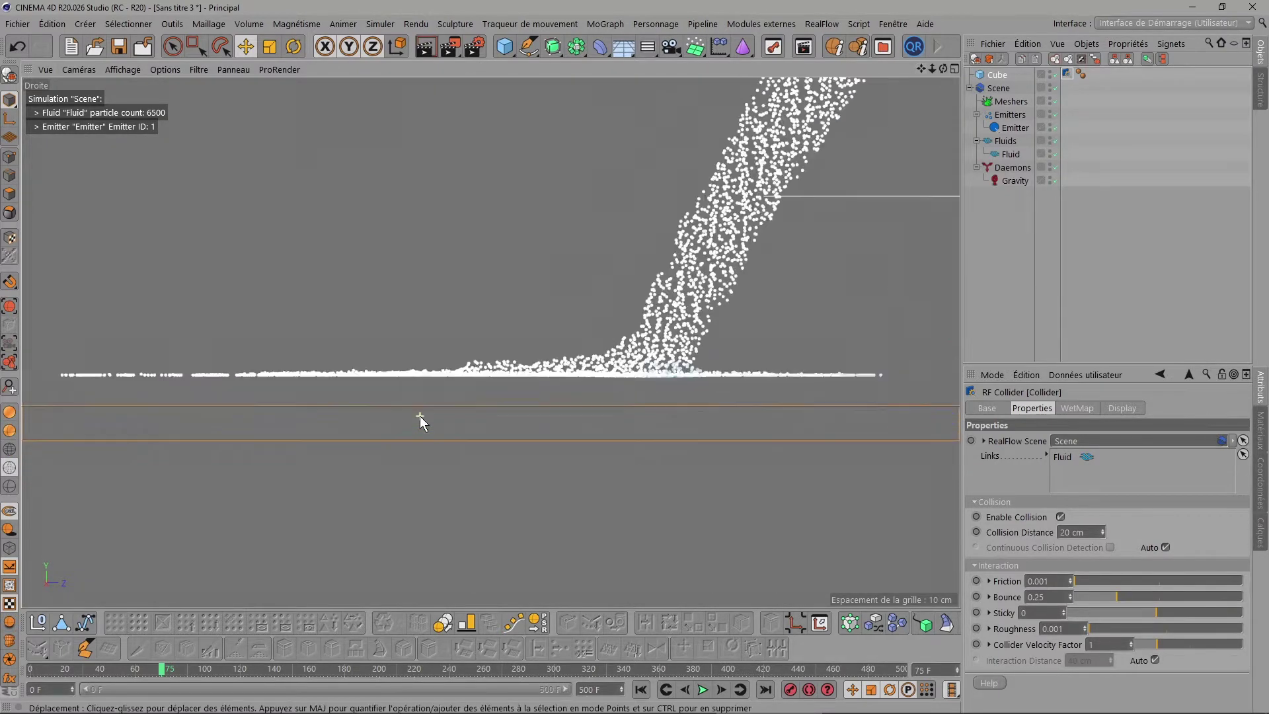
pyautogui.scroll(4, 419, 415)
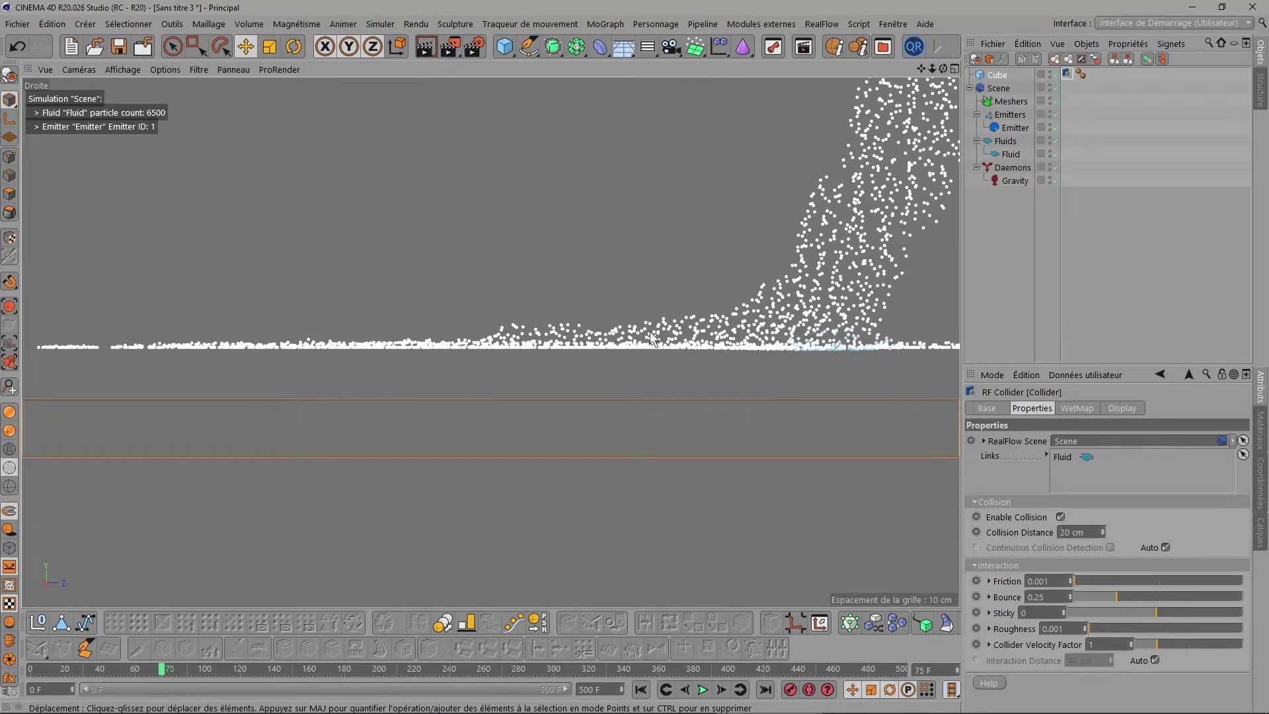
pyautogui.scroll(-2, 451, 348)
pyautogui.scroll(-3, 450, 348)
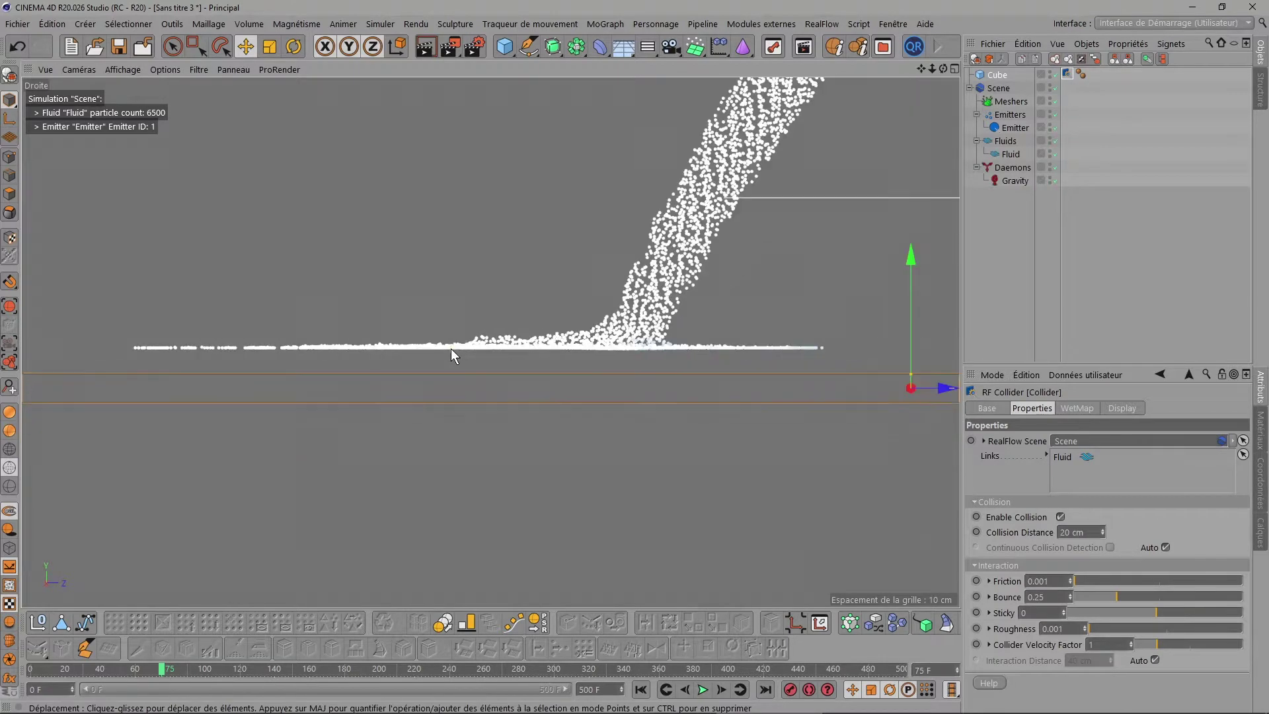
pyautogui.moveTo(473, 318); pyautogui.dragTo(490, 343, button='middle')
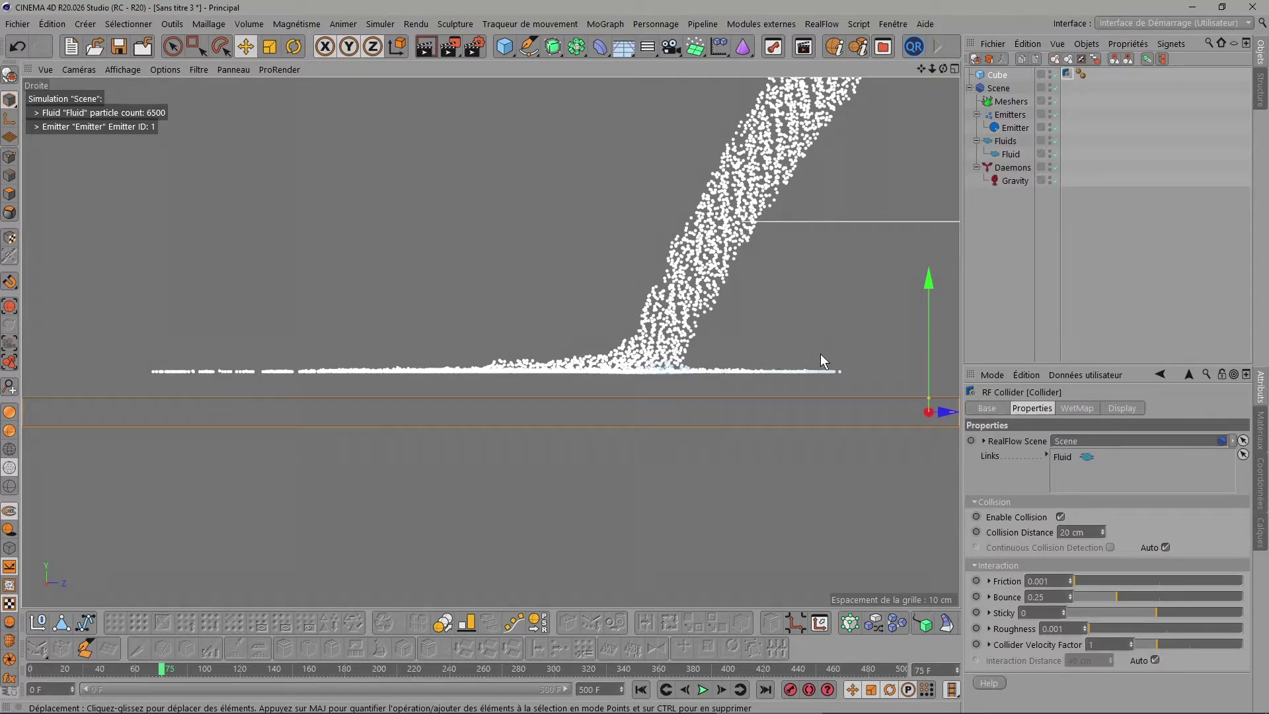
pyautogui.scroll(3, 846, 382)
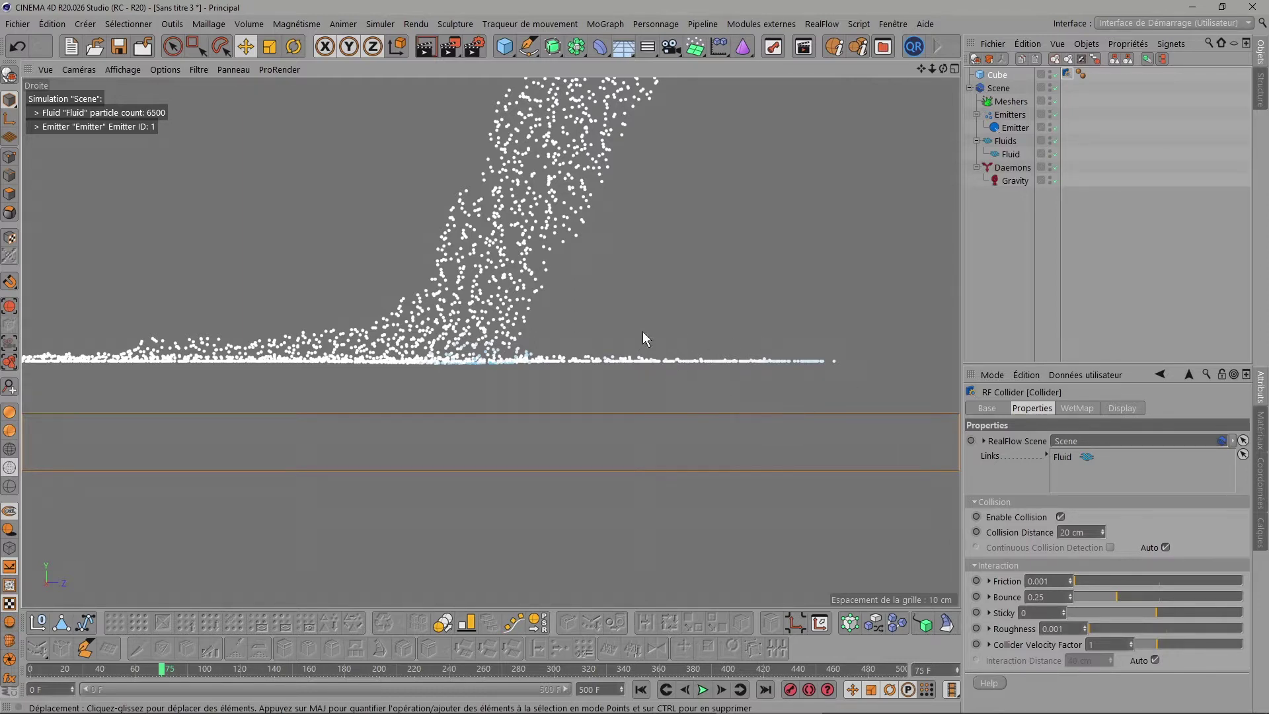
pyautogui.scroll(1, 644, 354)
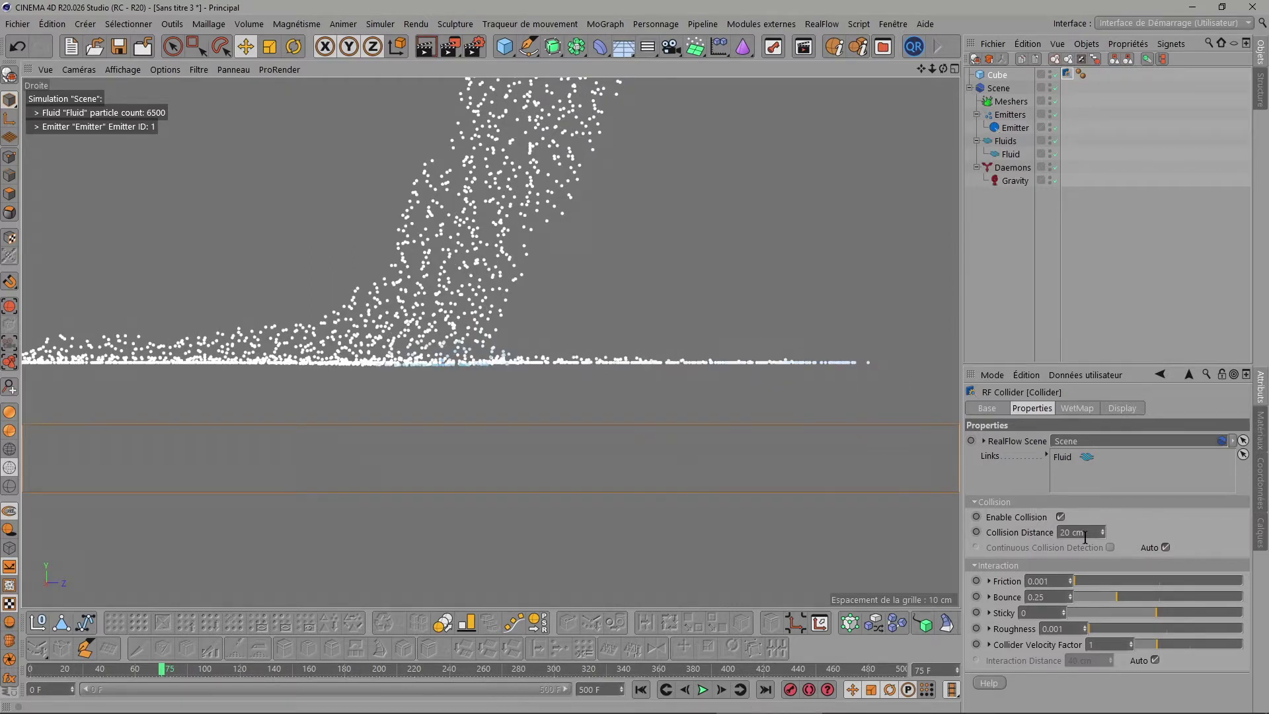
# Step: Set the RF Collider's Collision Distance from 20 cm back to 1 cm
pyautogui.click(1059, 532)
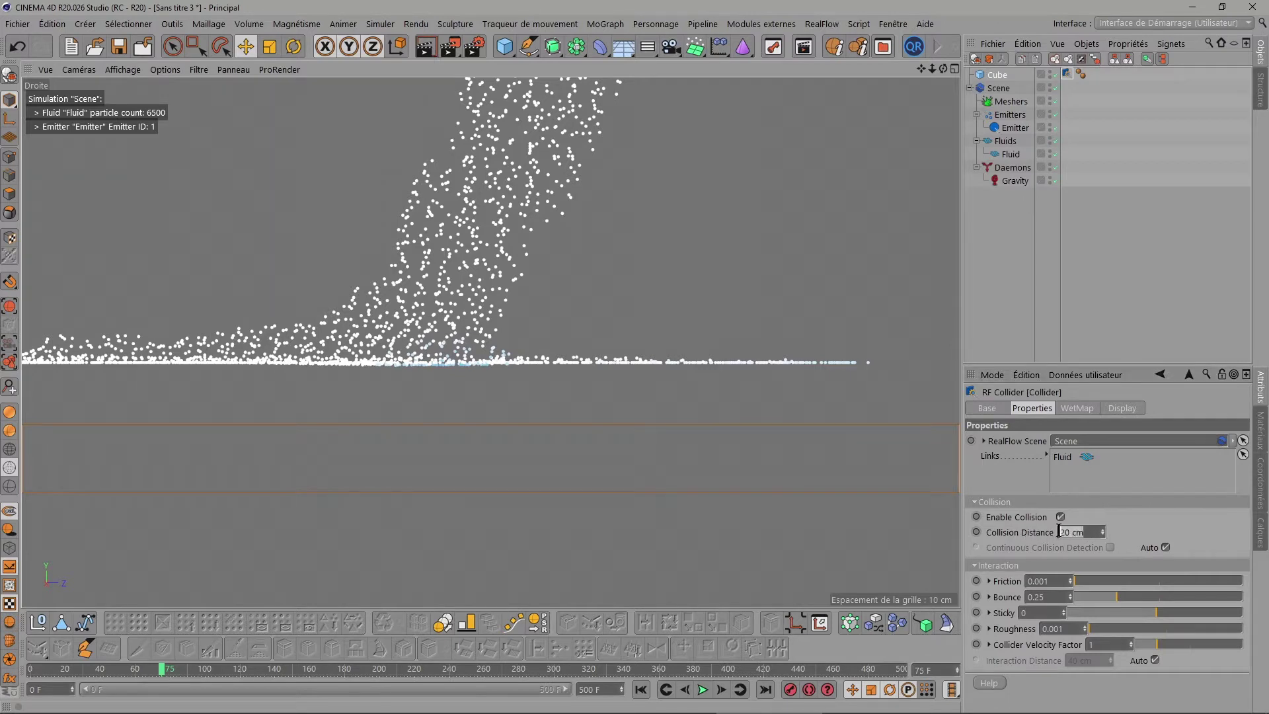
pyautogui.hotkey('ctrl', 'a')
pyautogui.press('BackSpace')
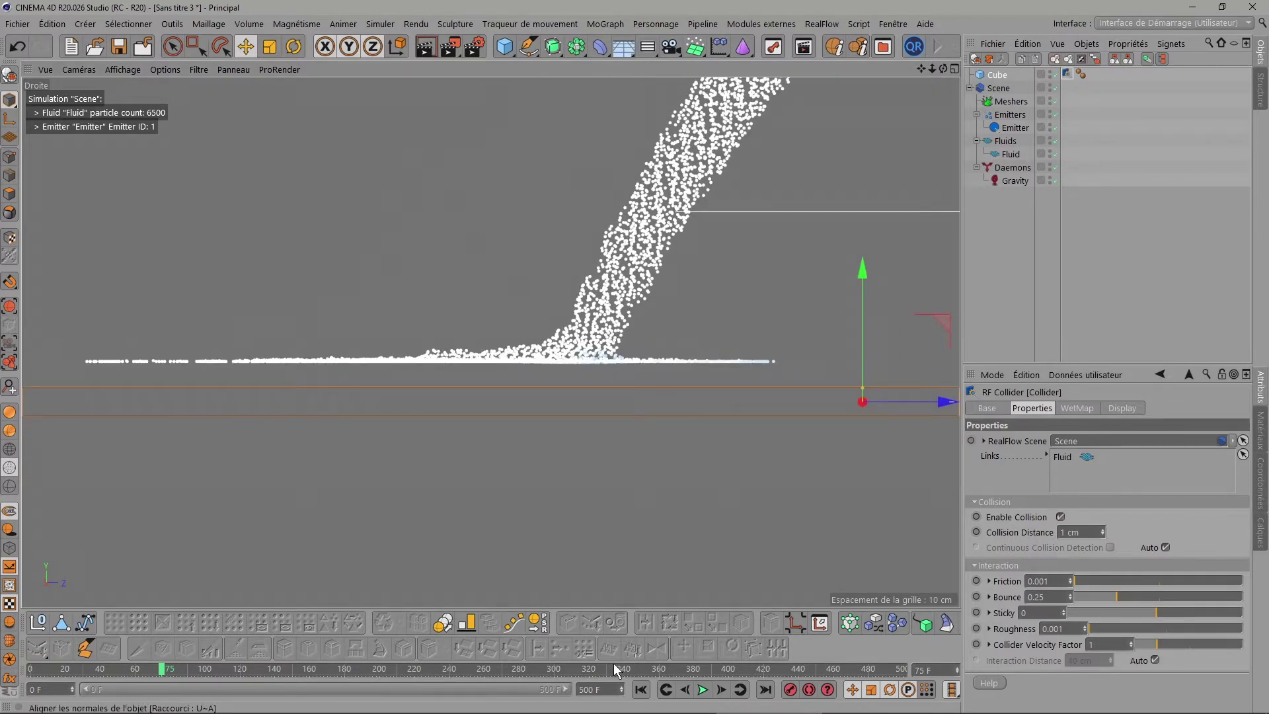
# Step: Rewind and replay the simulation, stopping at frame 94 to inspect the fluid on the floor
pyautogui.click(640, 689)
pyautogui.click(703, 689)
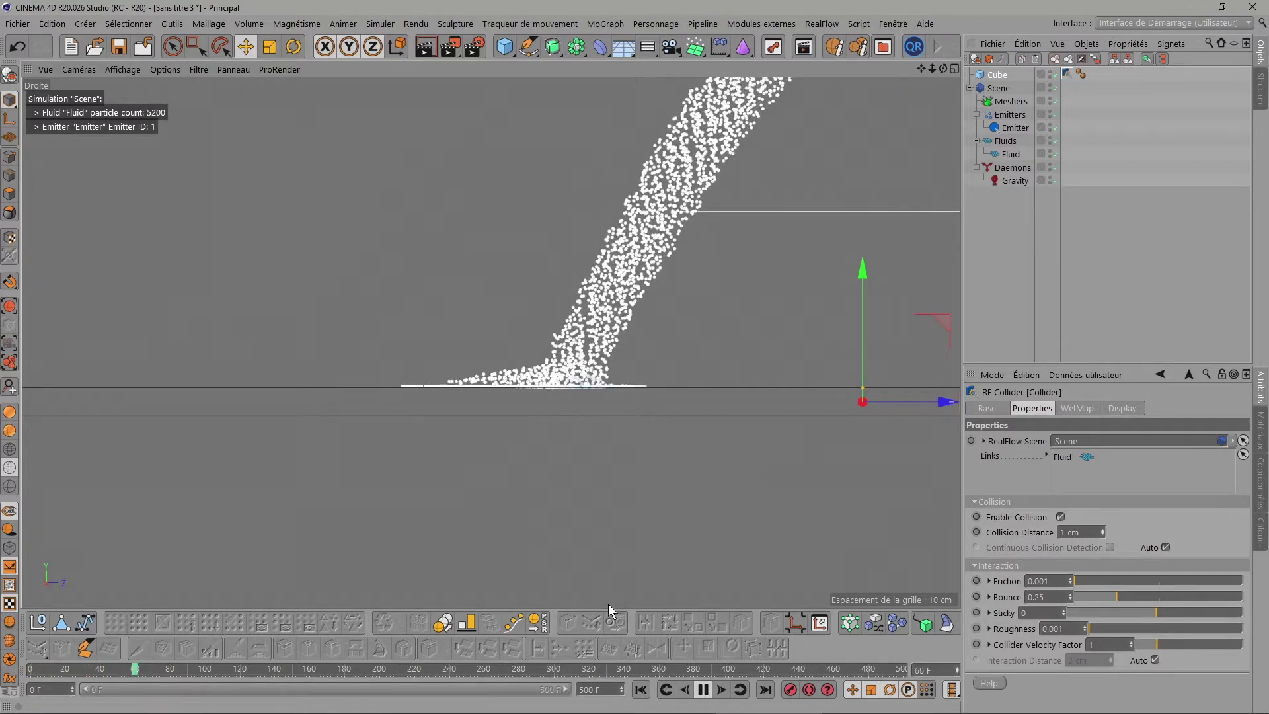
pyautogui.click(703, 690)
pyautogui.scroll(2, 568, 375)
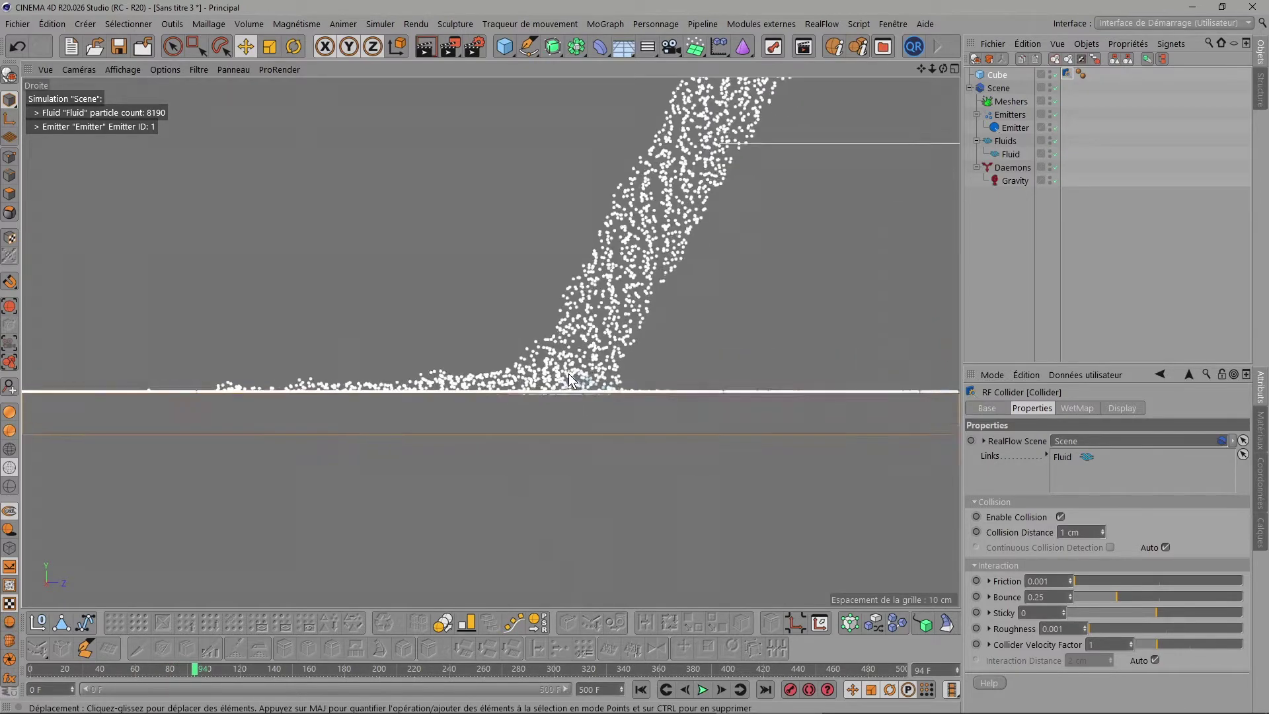
pyautogui.scroll(2, 568, 374)
pyautogui.scroll(2, 407, 416)
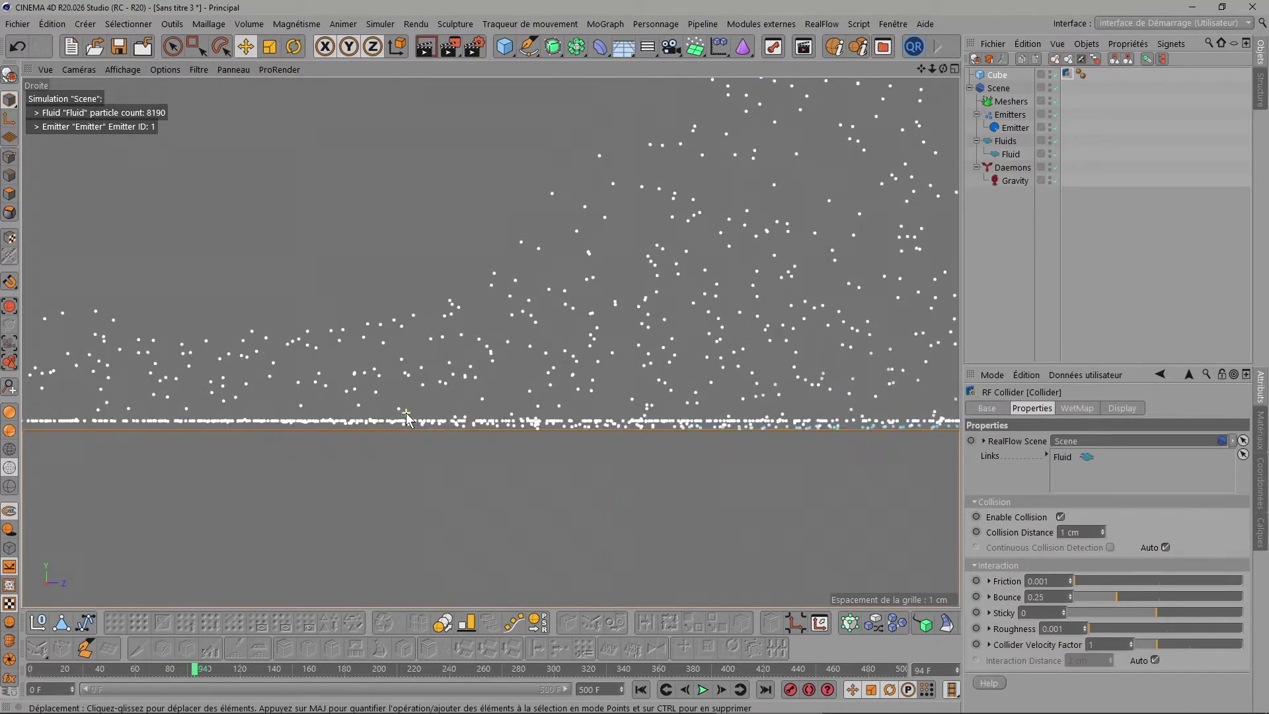
pyautogui.scroll(2, 406, 417)
pyautogui.scroll(-2, 462, 428)
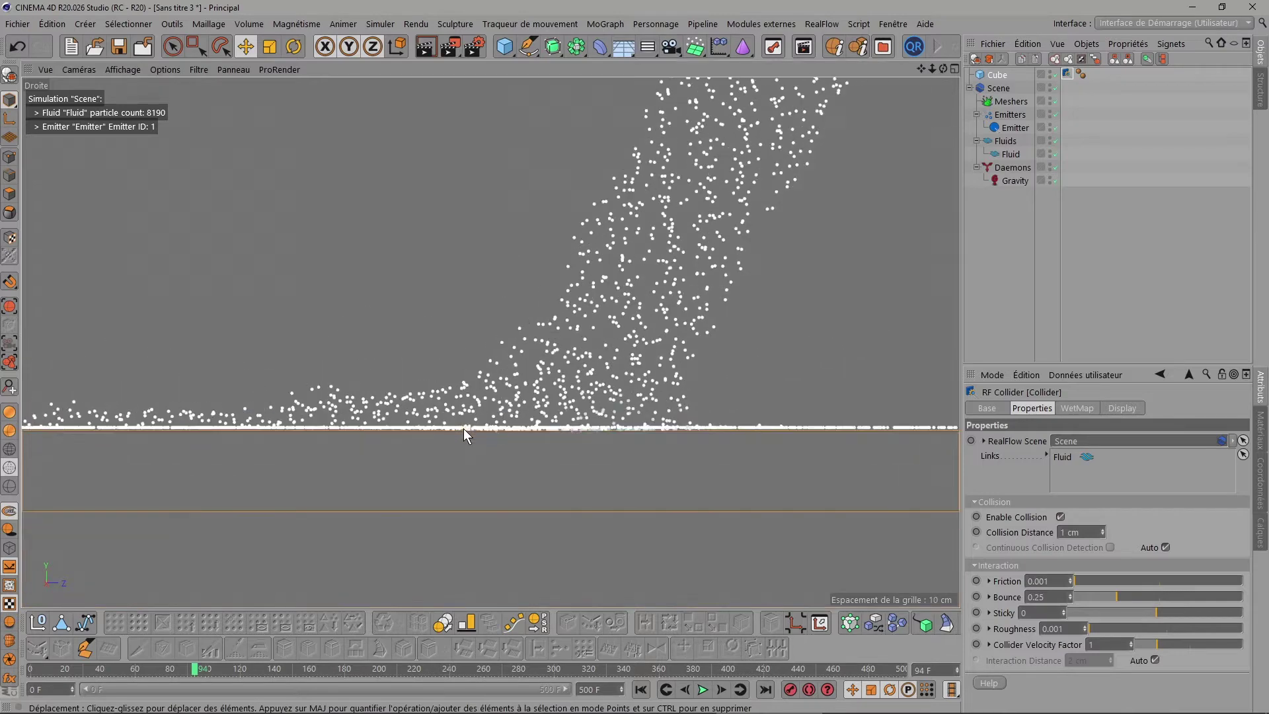
pyautogui.scroll(-3, 462, 429)
# Step: Maximise the Perspective view and orbit to look down on the pool
pyautogui.click(941, 74)
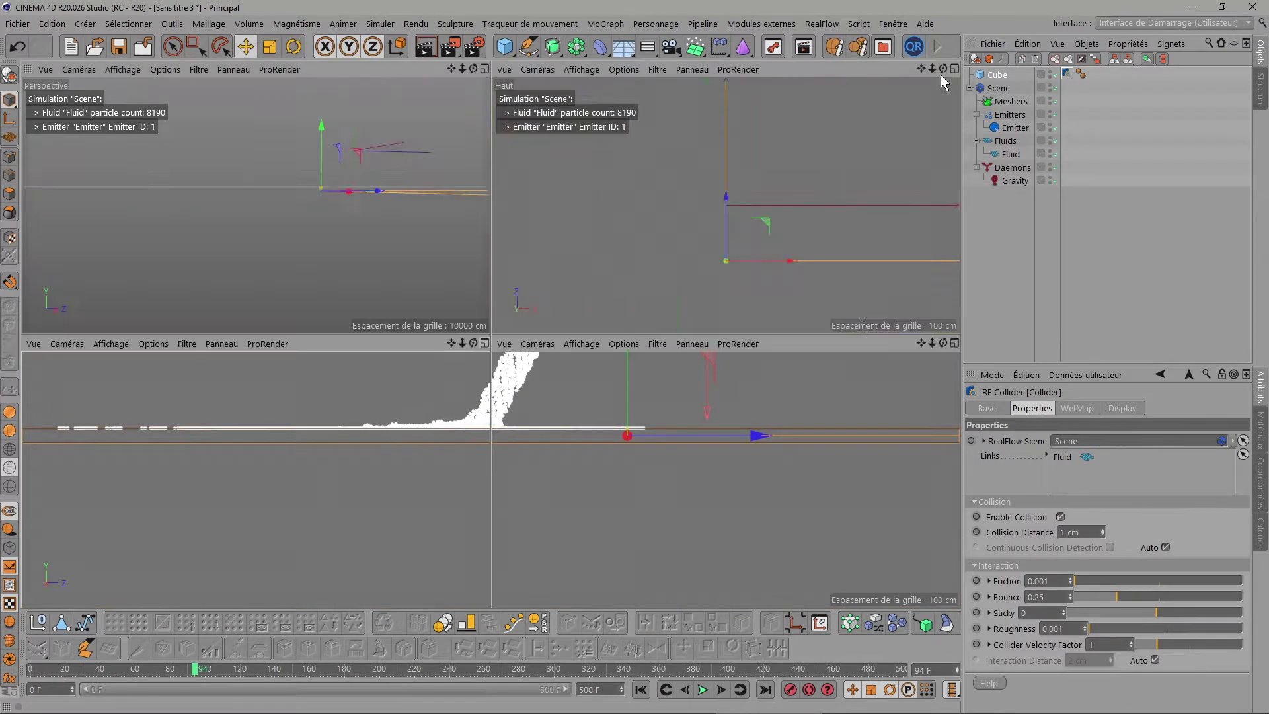
pyautogui.click(485, 69)
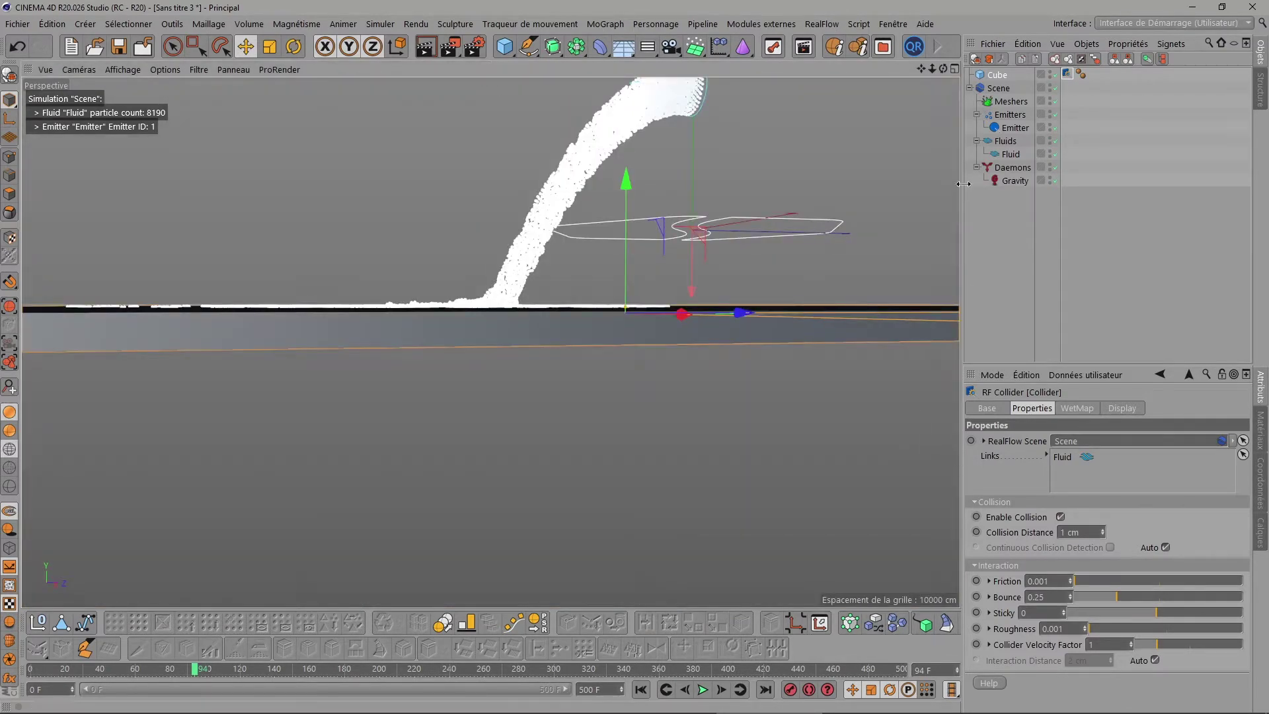
pyautogui.moveTo(943, 69)
pyautogui.mouseDown()
pyautogui.moveTo(912, 165)
pyautogui.moveTo(1097, 239)
pyautogui.mouseUp()
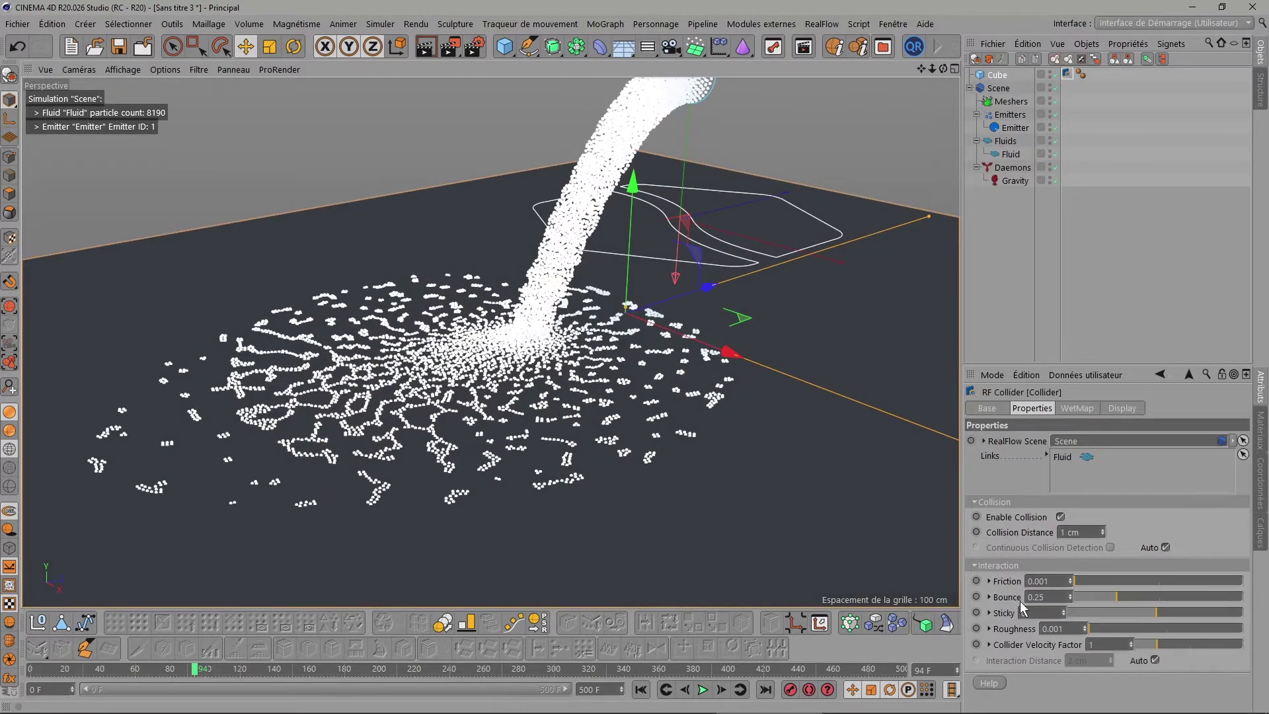
# Step: Set the collider's Sticky to 0 and rewind the simulation to frame 0
pyautogui.write('0')
pyautogui.press('Return')
pyautogui.click(990, 582)
pyautogui.click(989, 582)
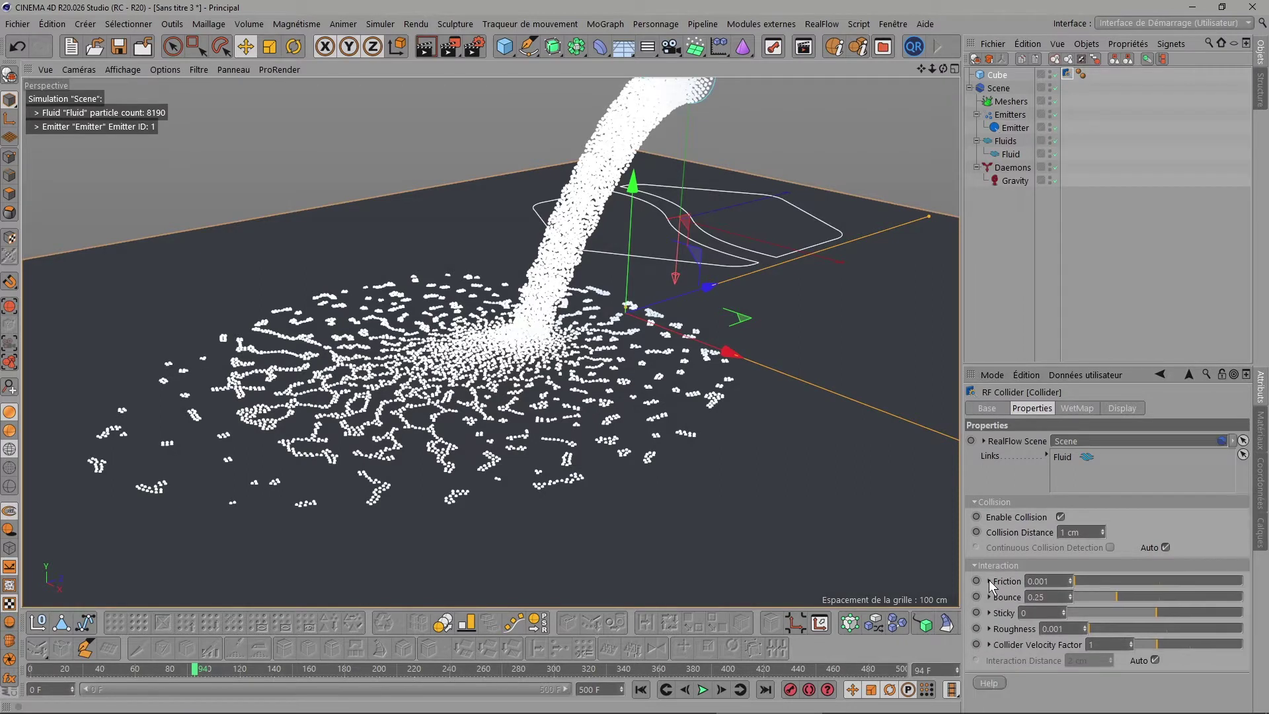
pyautogui.click(652, 691)
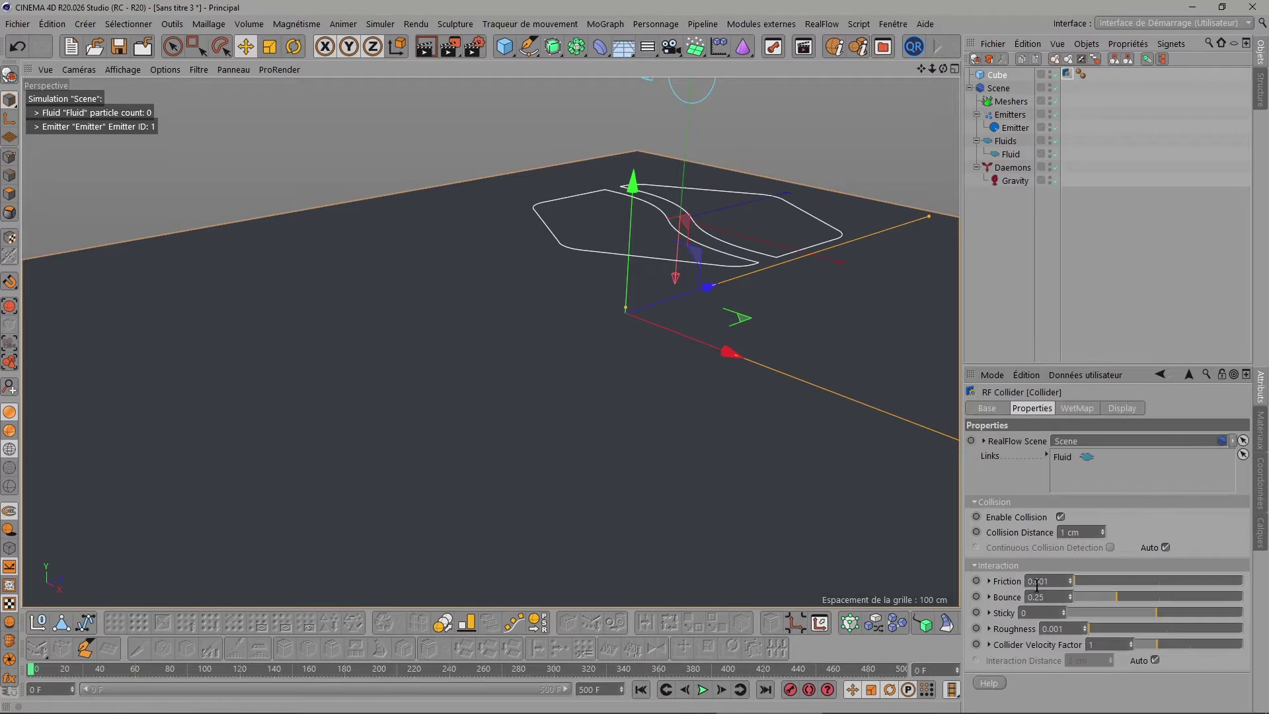
# Step: Raise the collider's Friction from 0.001 to 1
pyautogui.moveTo(1058, 581)
pyautogui.mouseDown()
pyautogui.moveTo(1014, 584)
pyautogui.moveTo(1242, 578)
pyautogui.mouseUp()
pyautogui.scroll(-2, 842, 357)
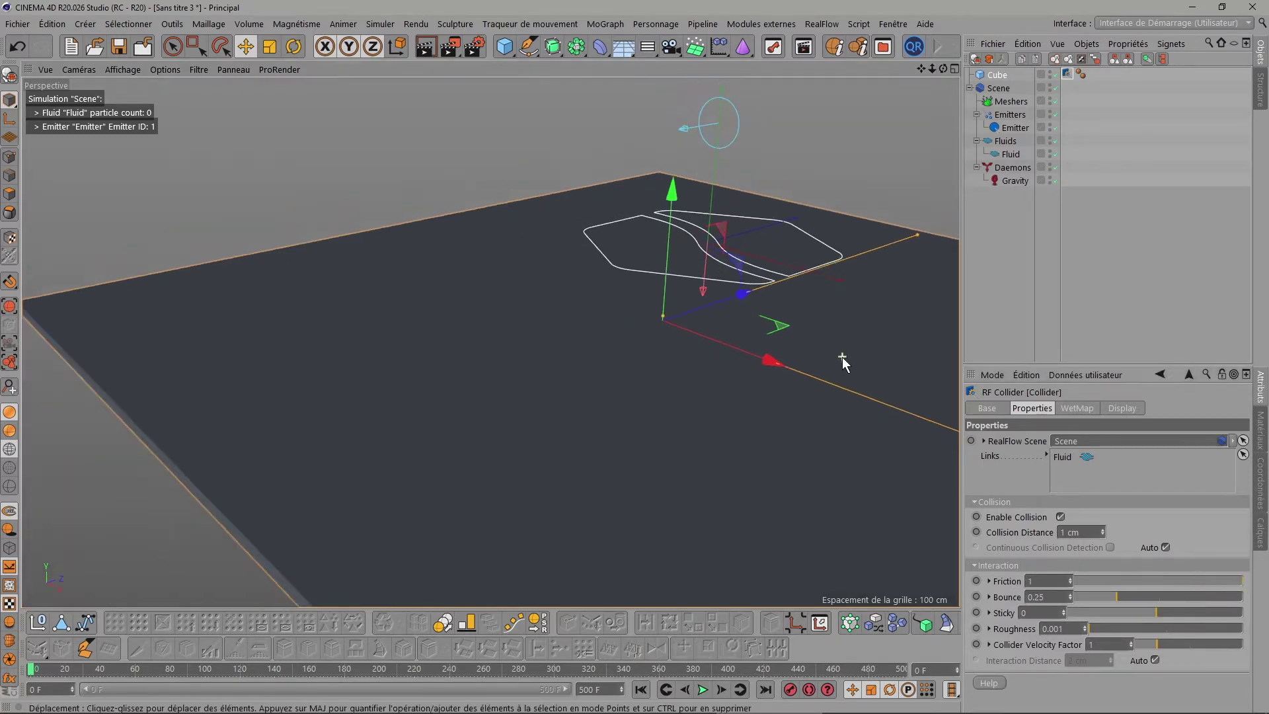
pyautogui.moveTo(921, 69); pyautogui.dragTo(489, 340)
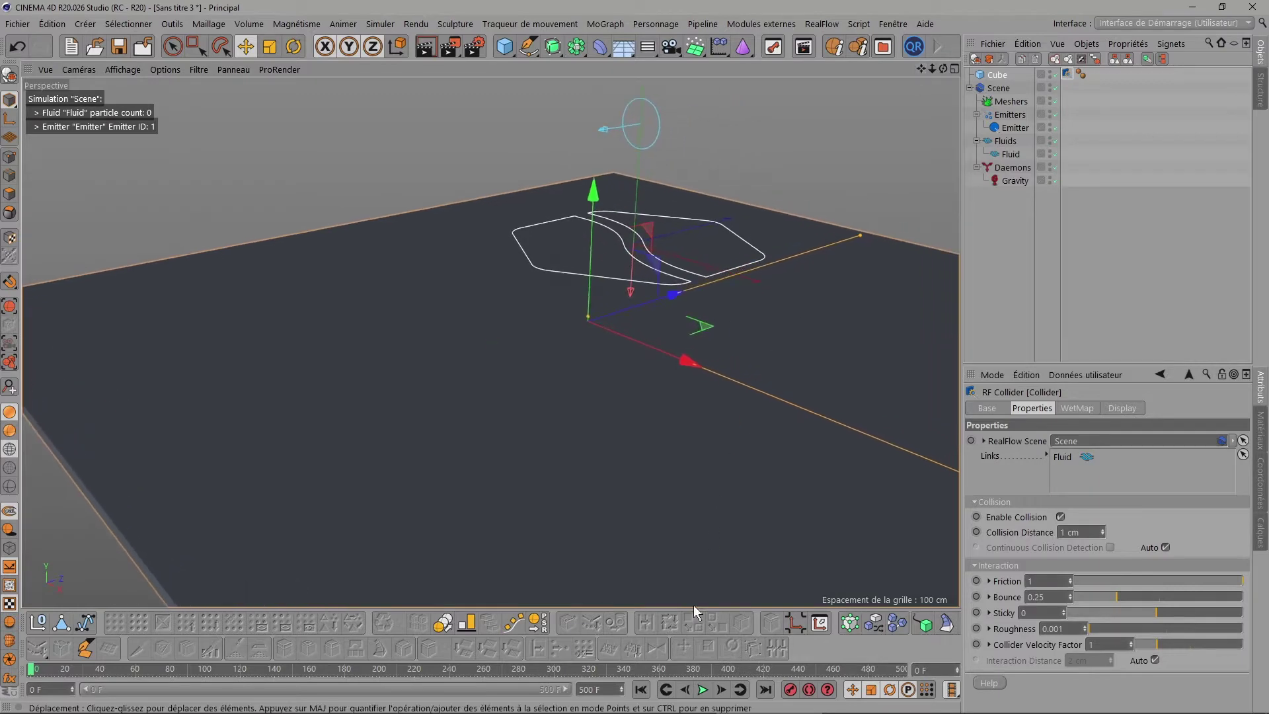
# Step: Replay the simulation while orbiting the spreading pool, stop at frame 427, then rewind
pyautogui.click(701, 688)
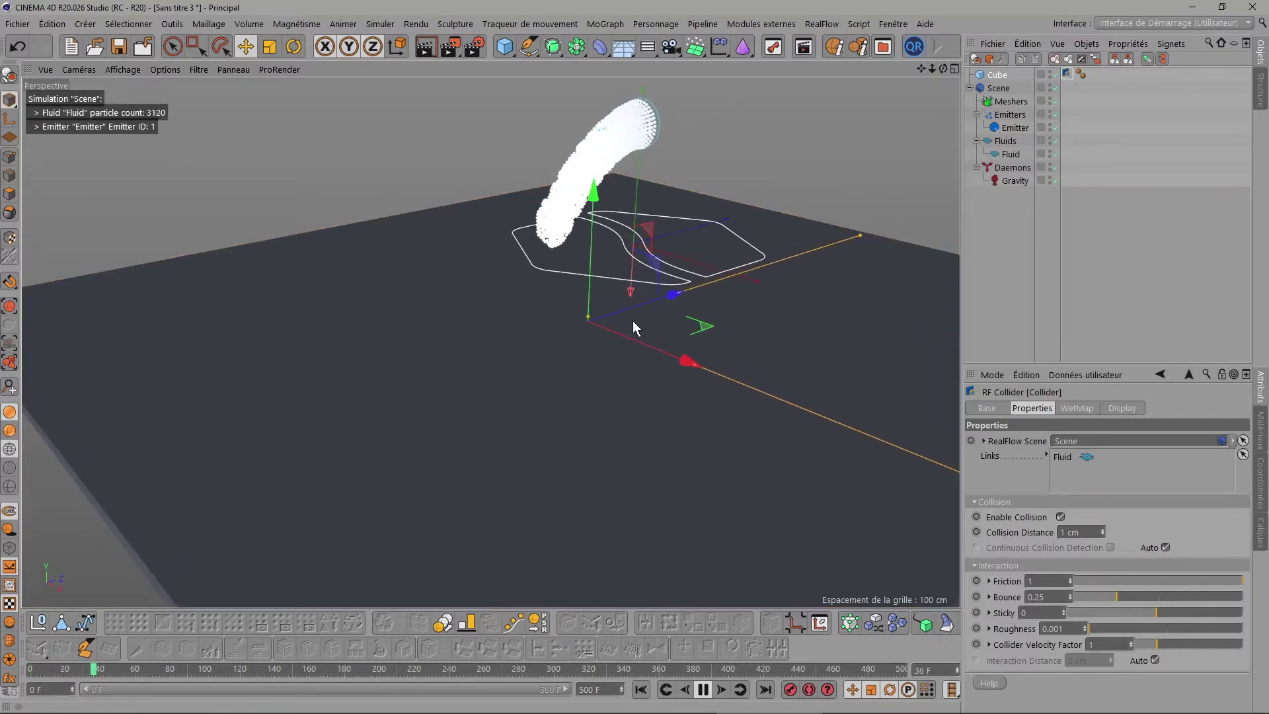
pyautogui.scroll(2, 526, 306)
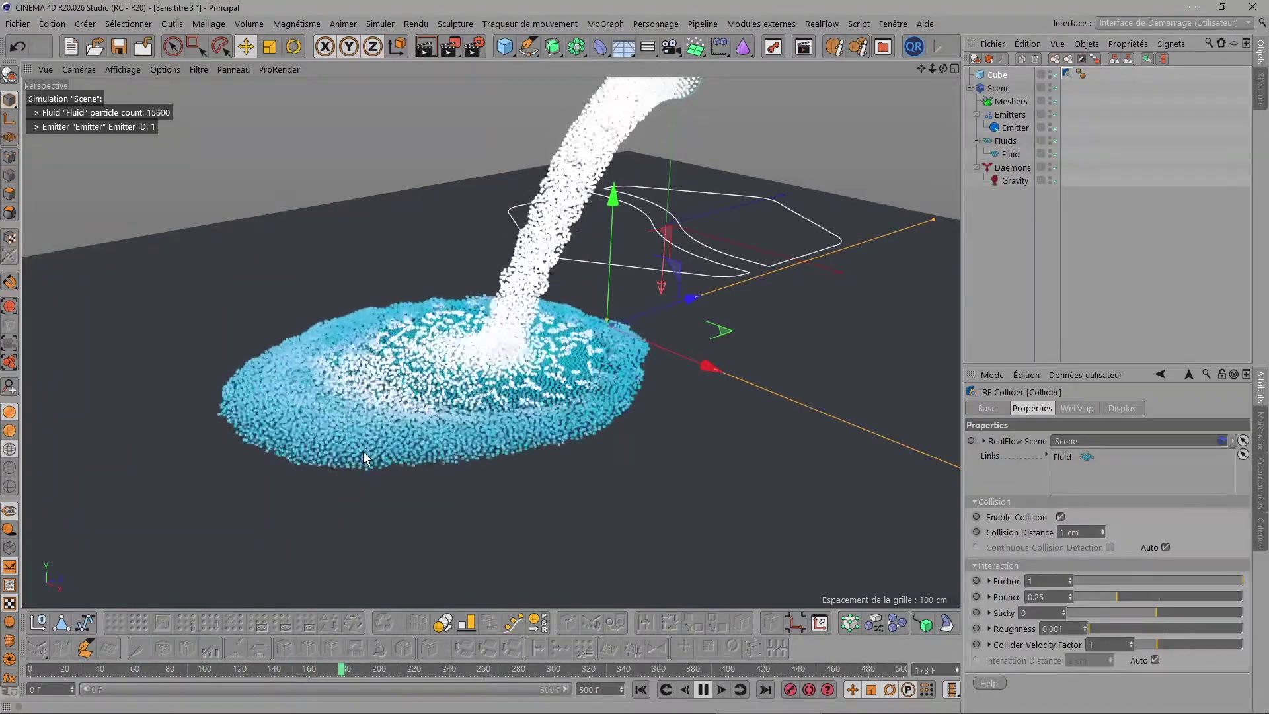
pyautogui.moveTo(944, 69); pyautogui.dragTo(448, 316)
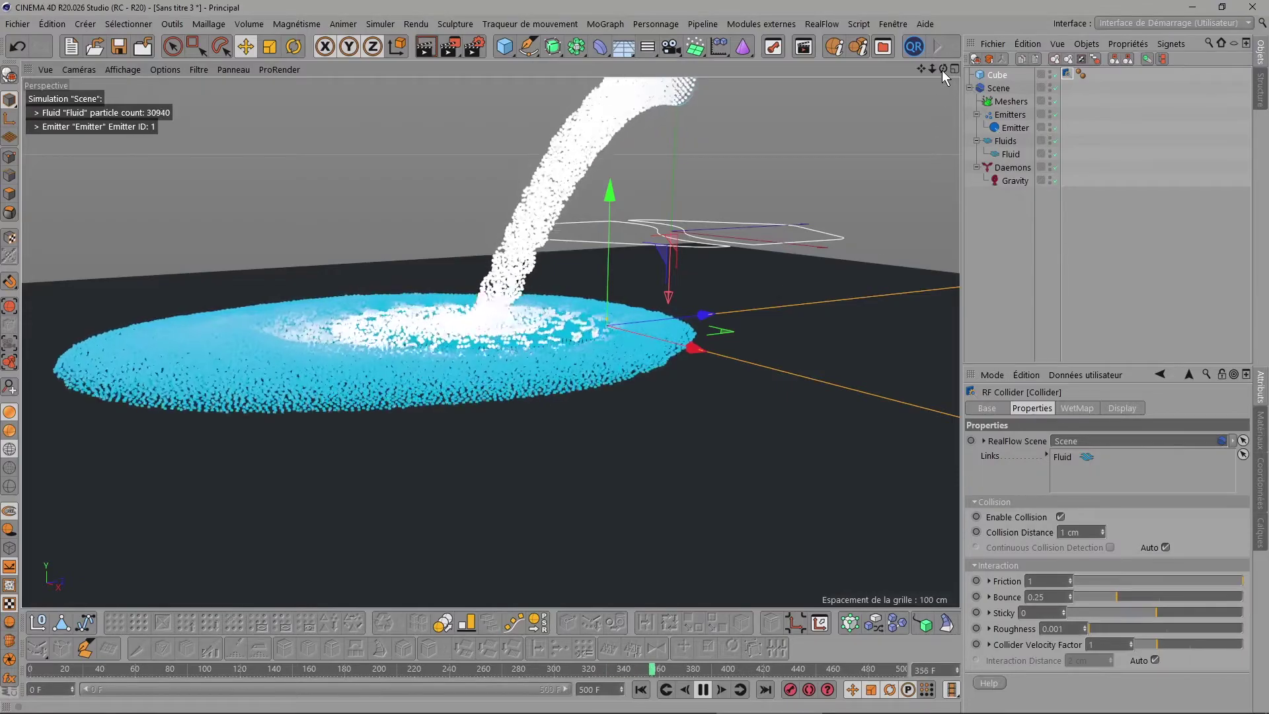
pyautogui.moveTo(942, 70); pyautogui.dragTo(859, 132)
pyautogui.moveTo(933, 74); pyautogui.dragTo(912, 106)
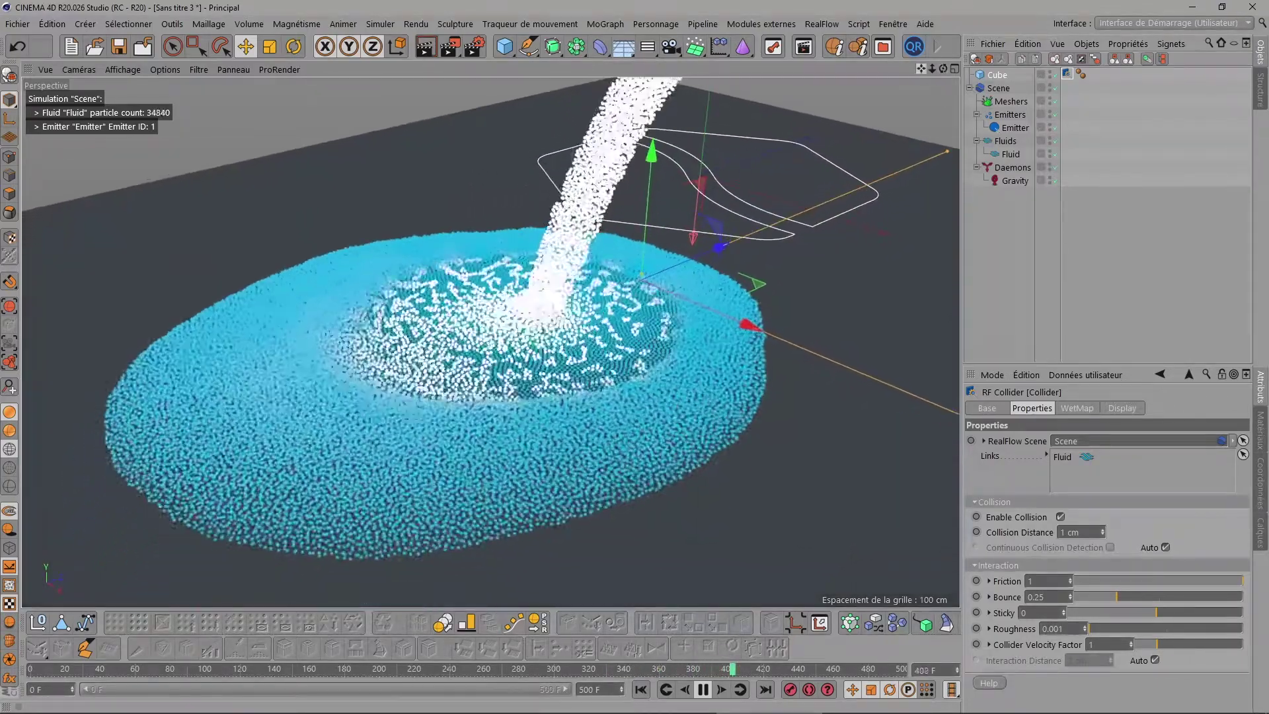
pyautogui.click(703, 689)
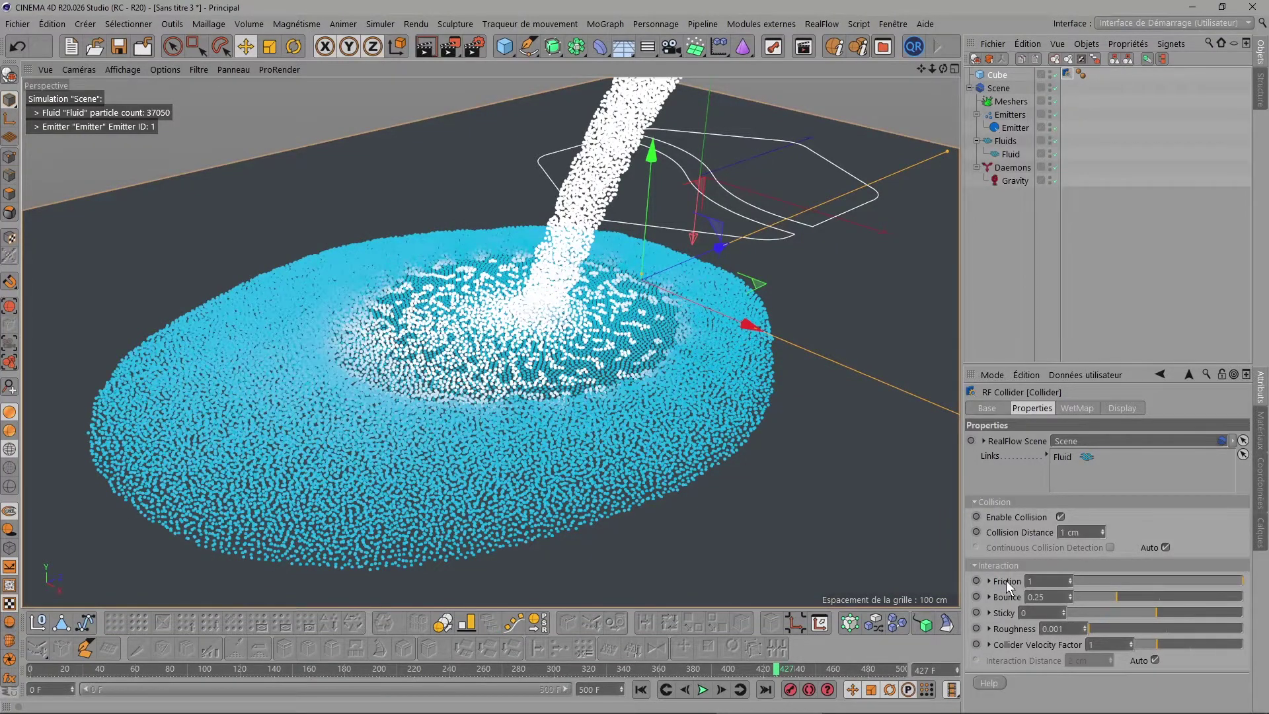
pyautogui.scroll(-2, 818, 355)
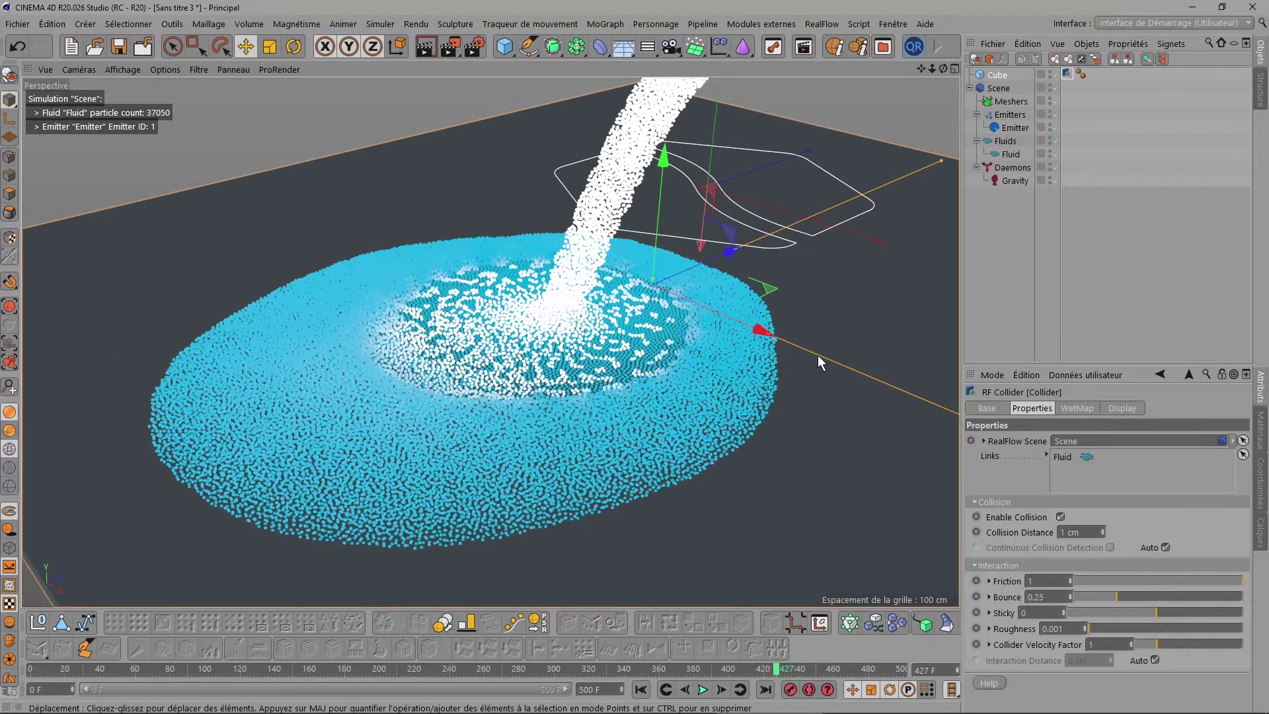
pyautogui.click(641, 690)
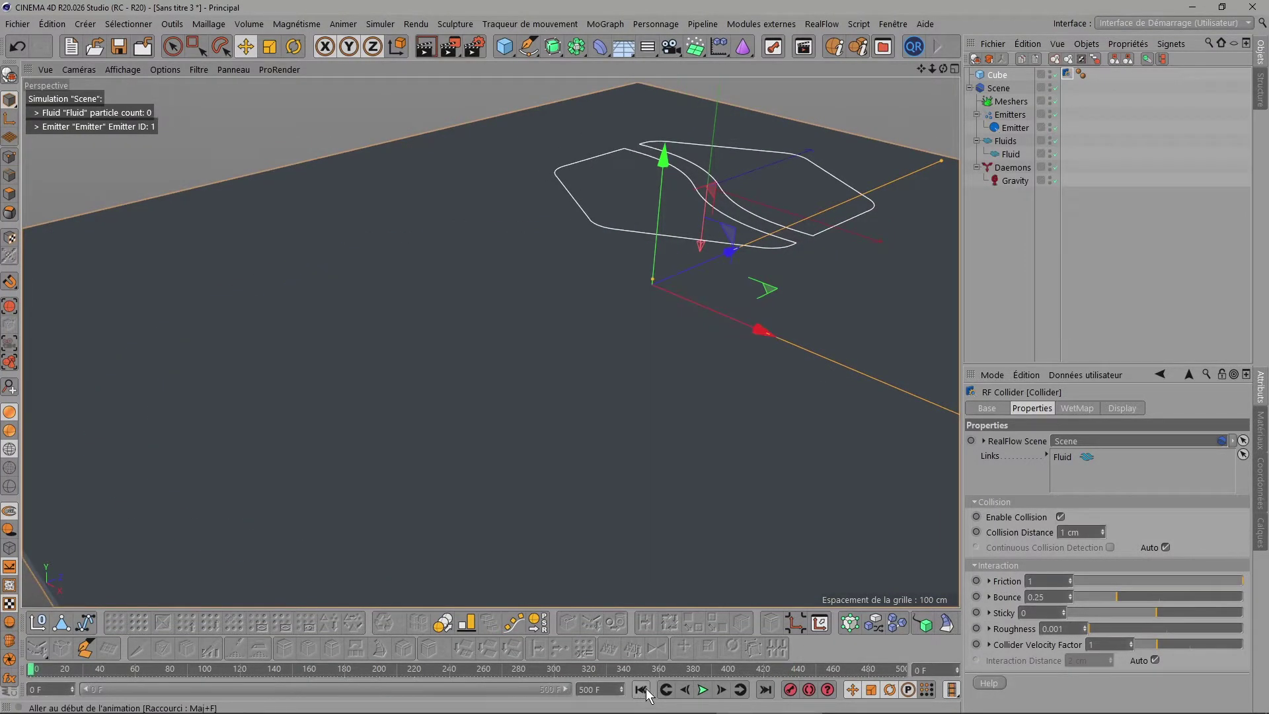
# Step: Set the collider's Friction to 0.1
pyautogui.click(1041, 580)
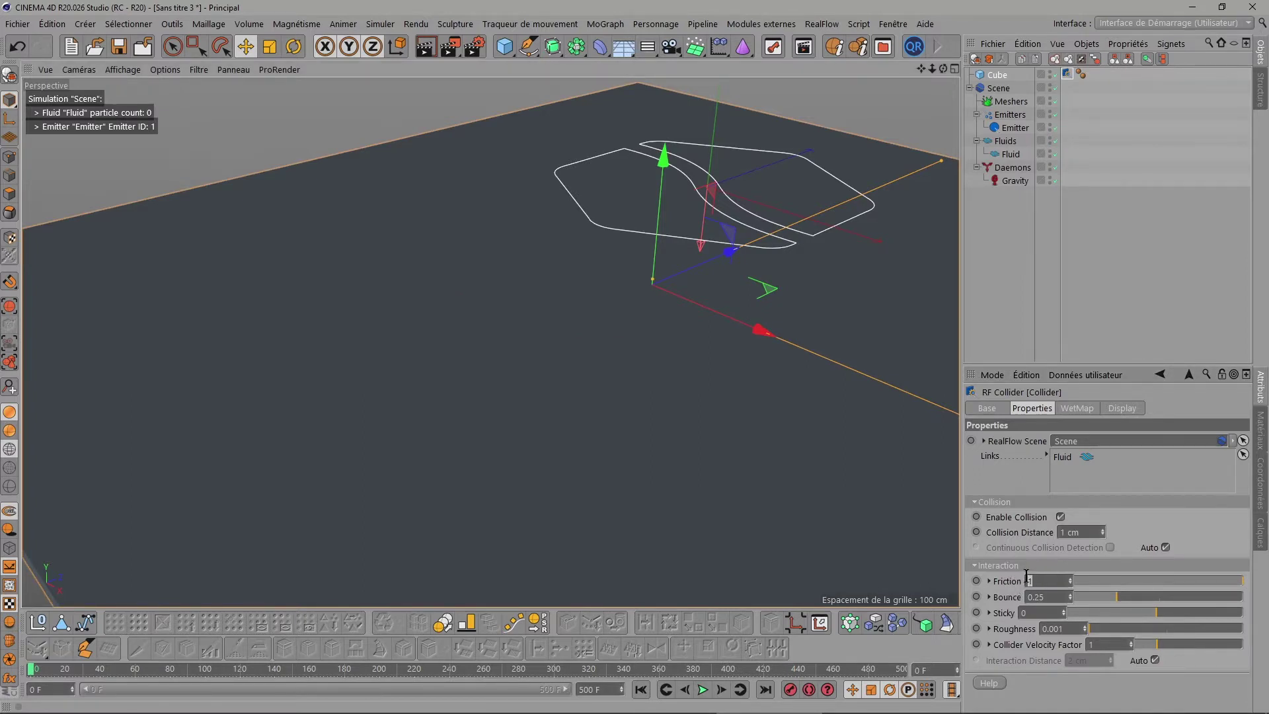
pyautogui.write('0.')
pyautogui.press('Return')
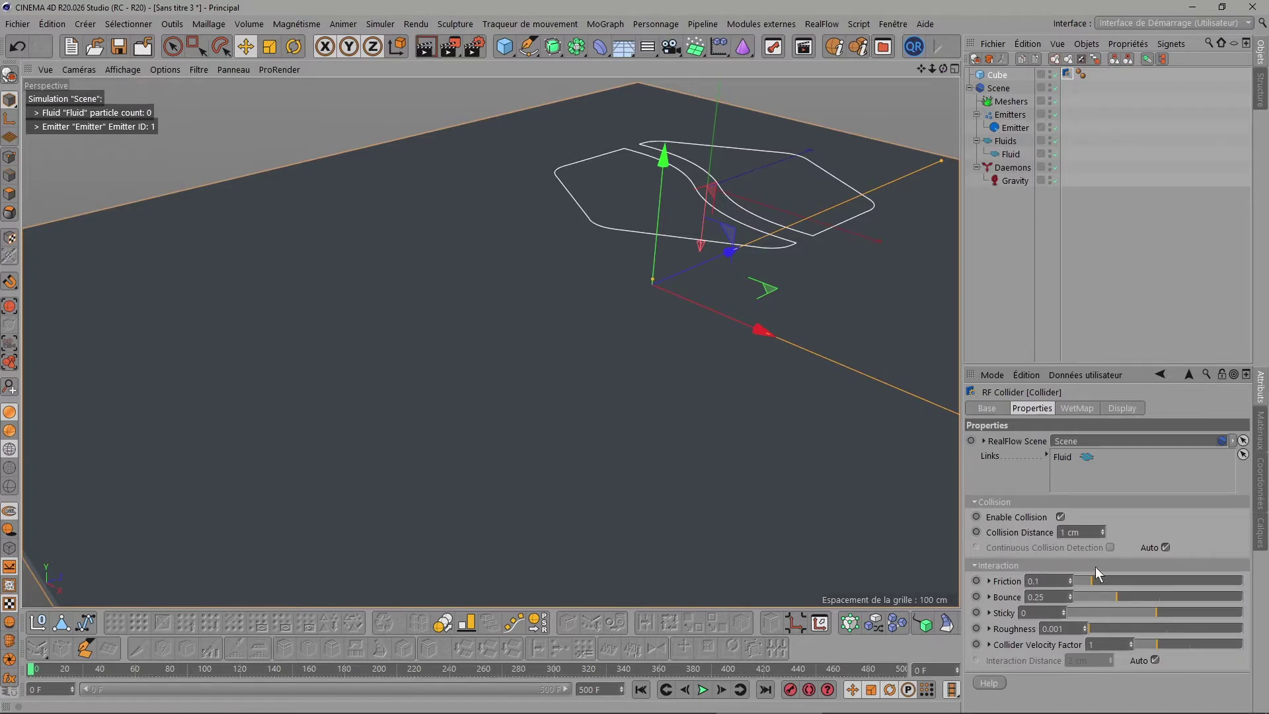
# Step: Replay the simulation to frame 201, then rewind to frame 0
pyautogui.click(702, 690)
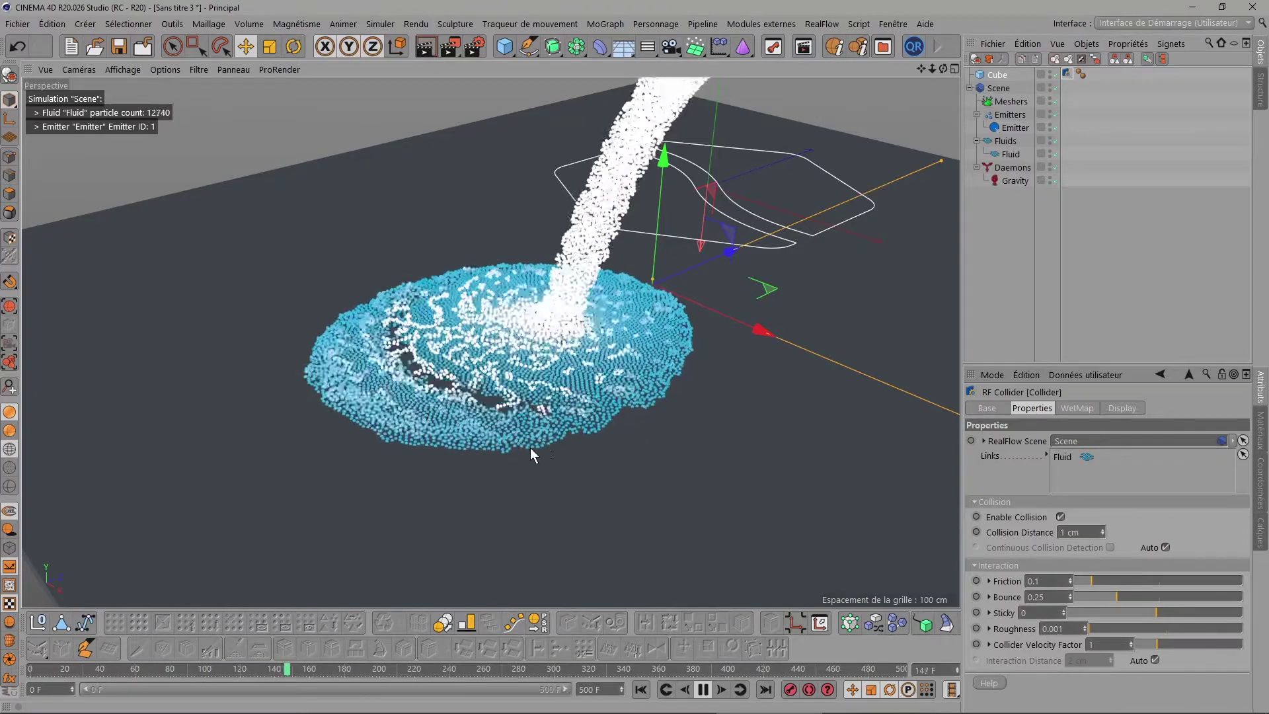
pyautogui.click(705, 689)
pyautogui.click(641, 691)
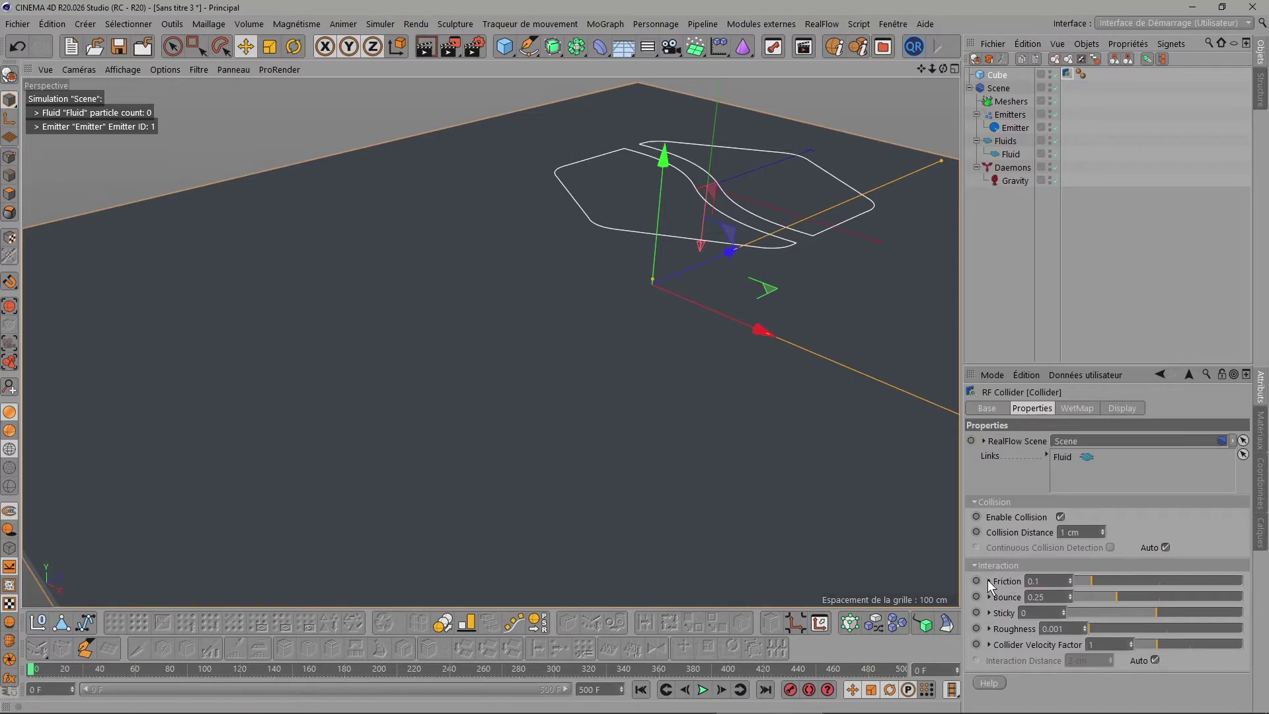
# Step: Reveal Friction's Texture and Mapping Min/Max options and show the material manager's Créer list
pyautogui.click(988, 581)
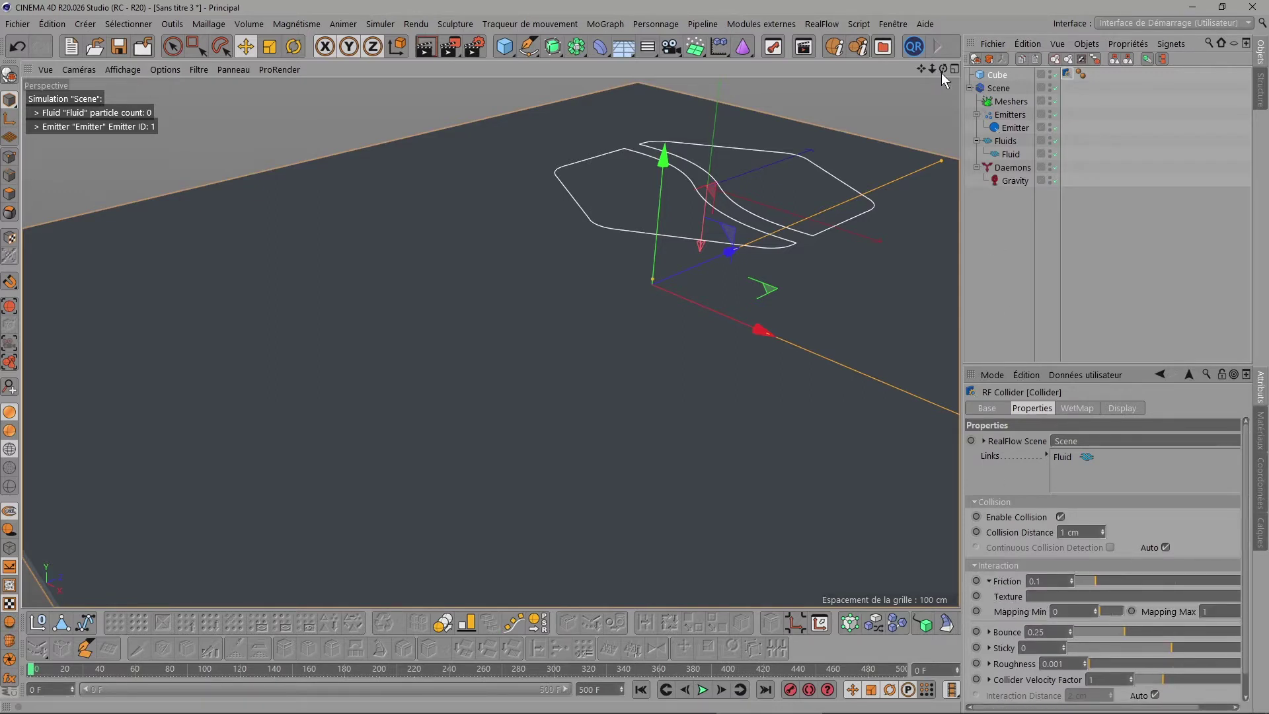
pyautogui.moveTo(943, 69)
pyautogui.mouseDown()
pyautogui.moveTo(926, 40)
pyautogui.moveTo(925, 73)
pyautogui.mouseUp()
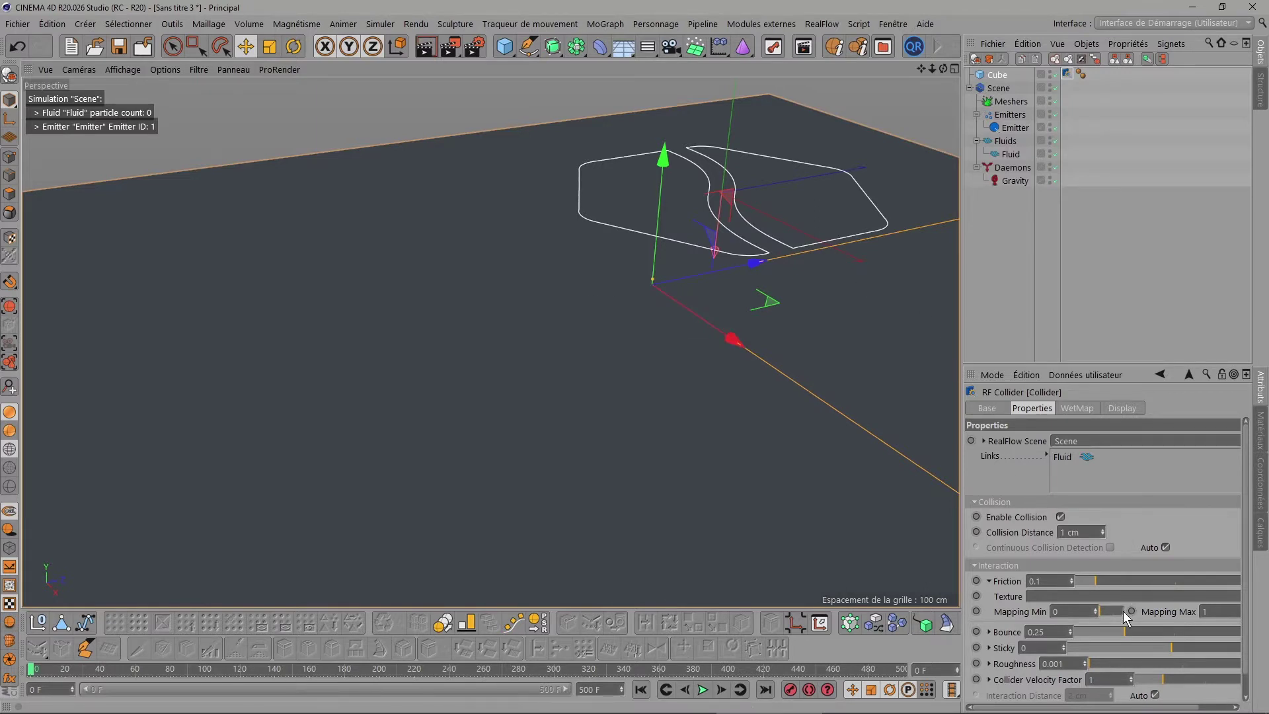
pyautogui.hscroll(2, 1170, 569)
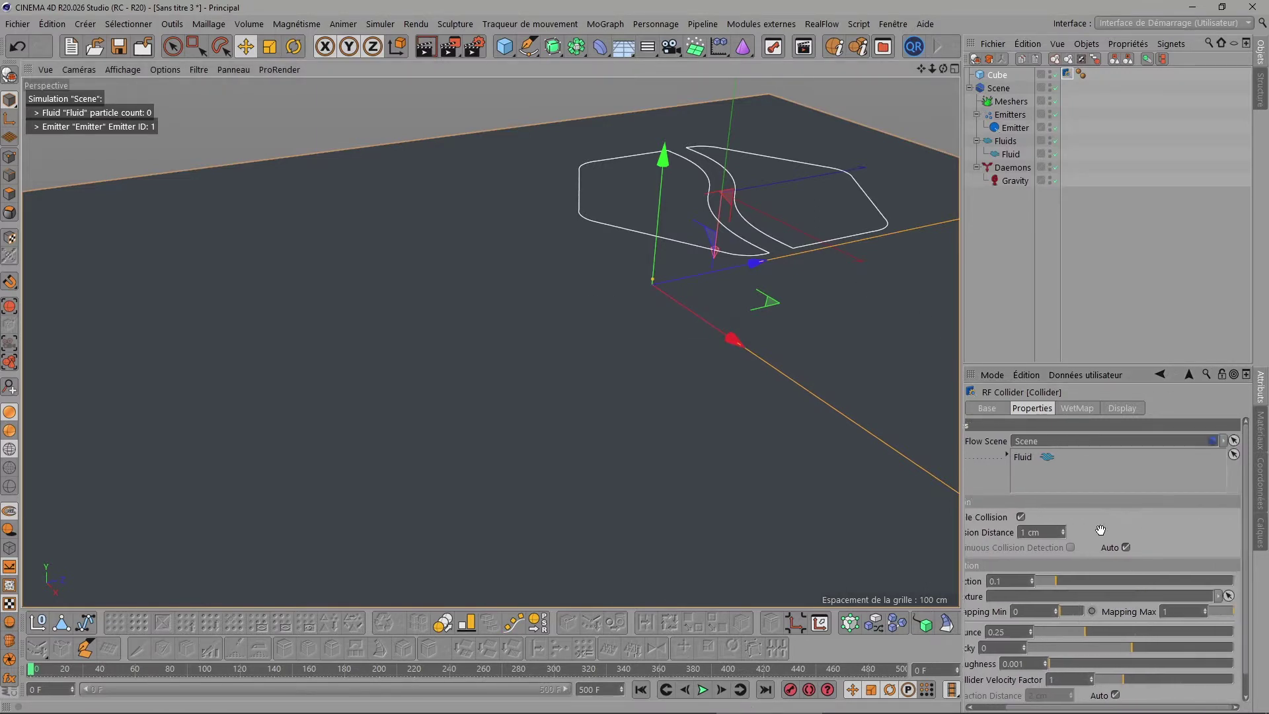
pyautogui.hscroll(-2, 1185, 566)
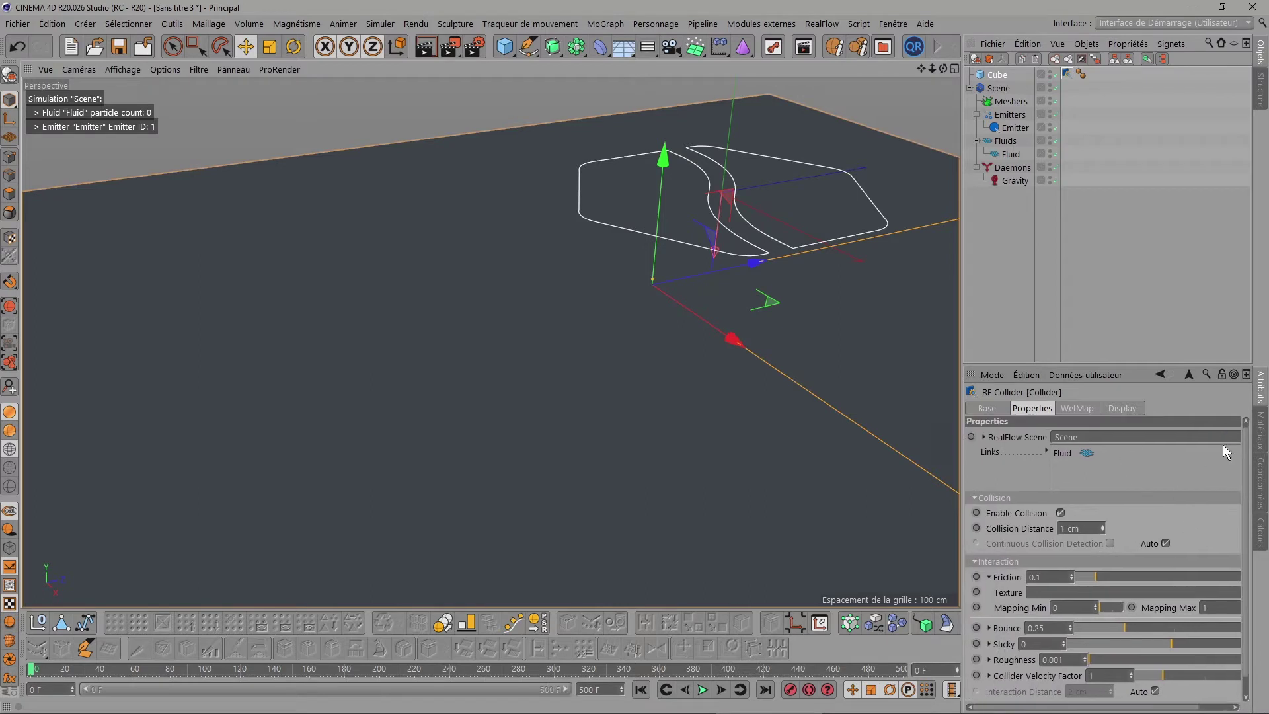
pyautogui.click(1261, 433)
pyautogui.click(990, 375)
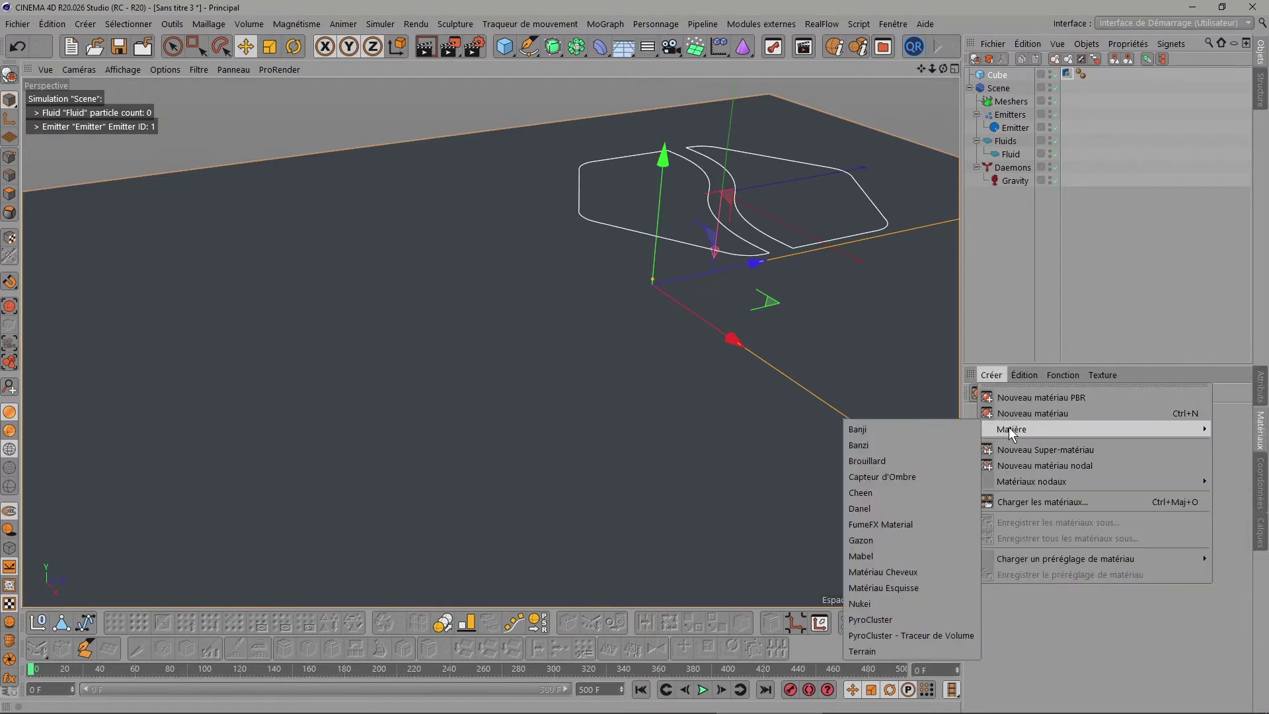
# Step: Create material Mat and load the Surfaces > Échiquier shader as its Color texture
pyautogui.click(1020, 413)
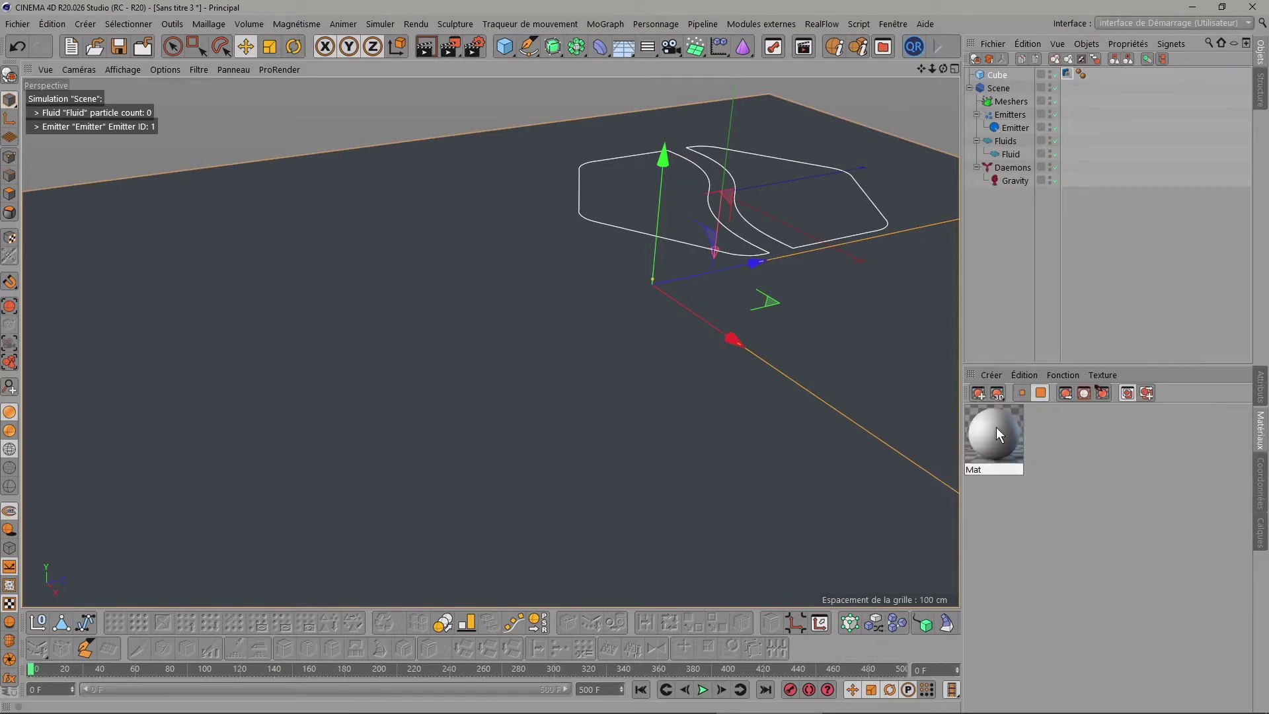
pyautogui.doubleClick(997, 427)
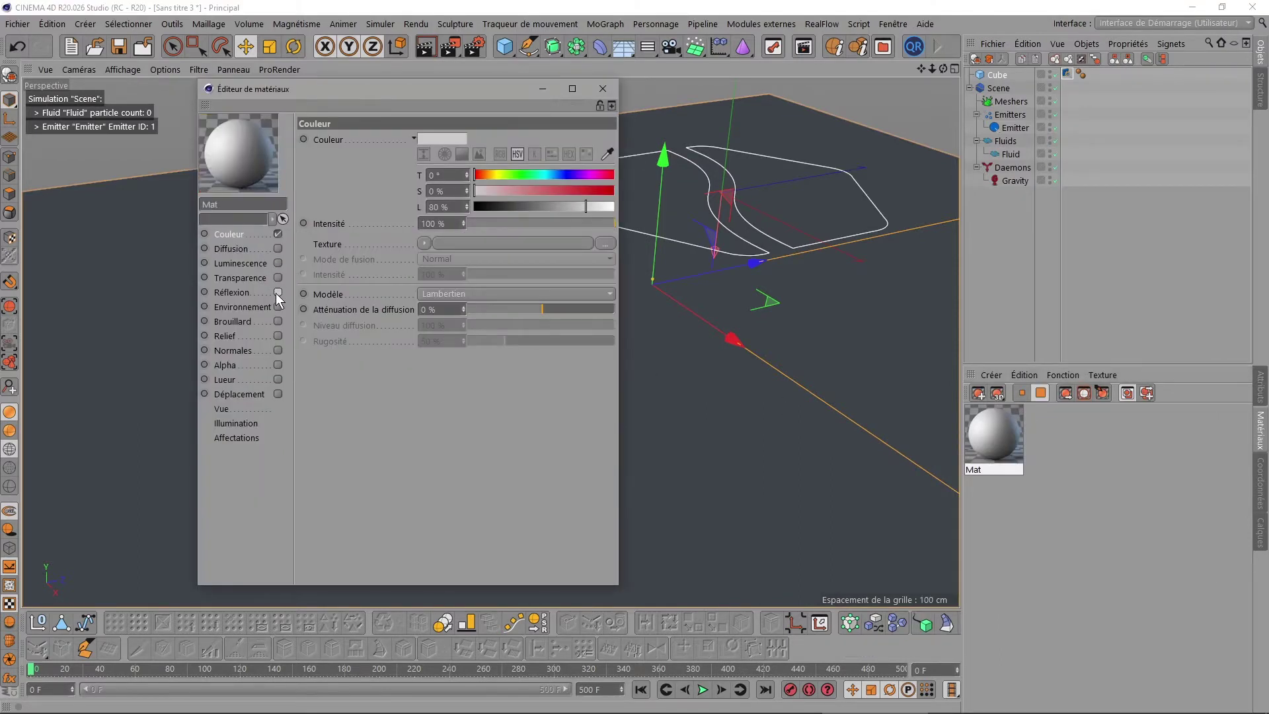
pyautogui.click(424, 243)
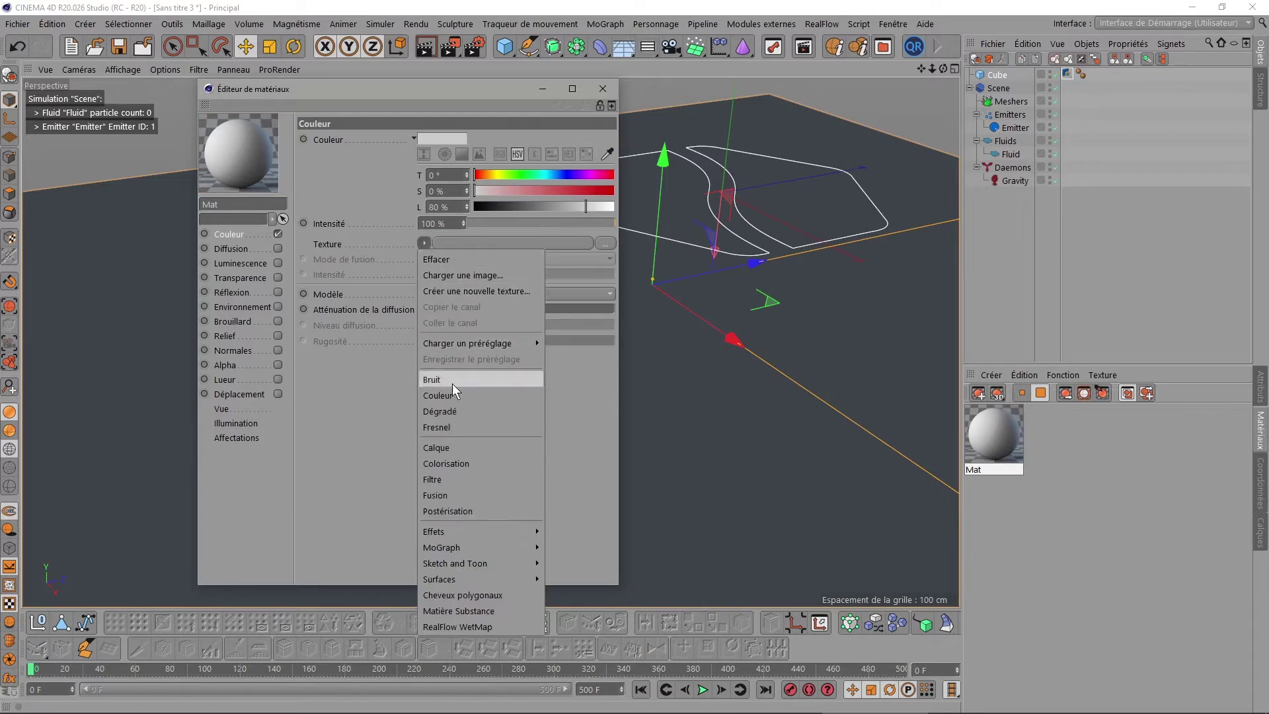
pyautogui.moveTo(439, 579)
pyautogui.click(573, 456)
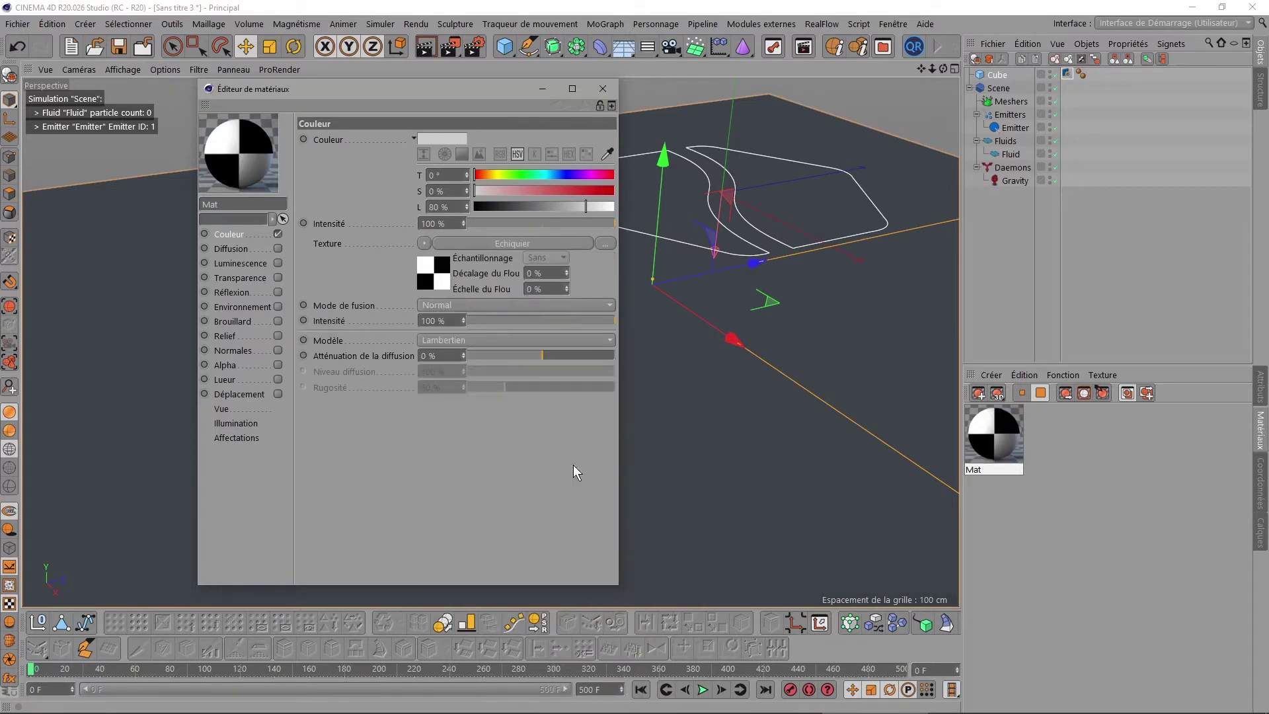
# Step: Apply the Mat material to the floor Cube
pyautogui.click(604, 89)
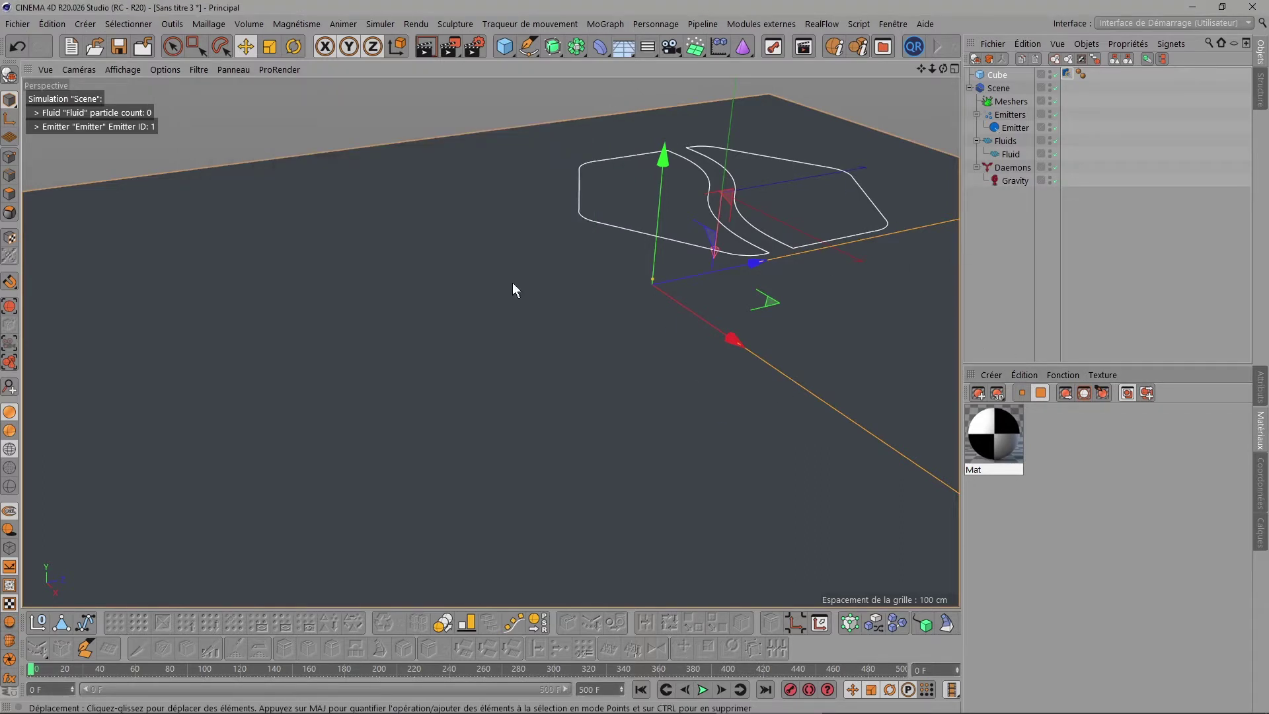
pyautogui.moveTo(994, 435); pyautogui.dragTo(1017, 149)
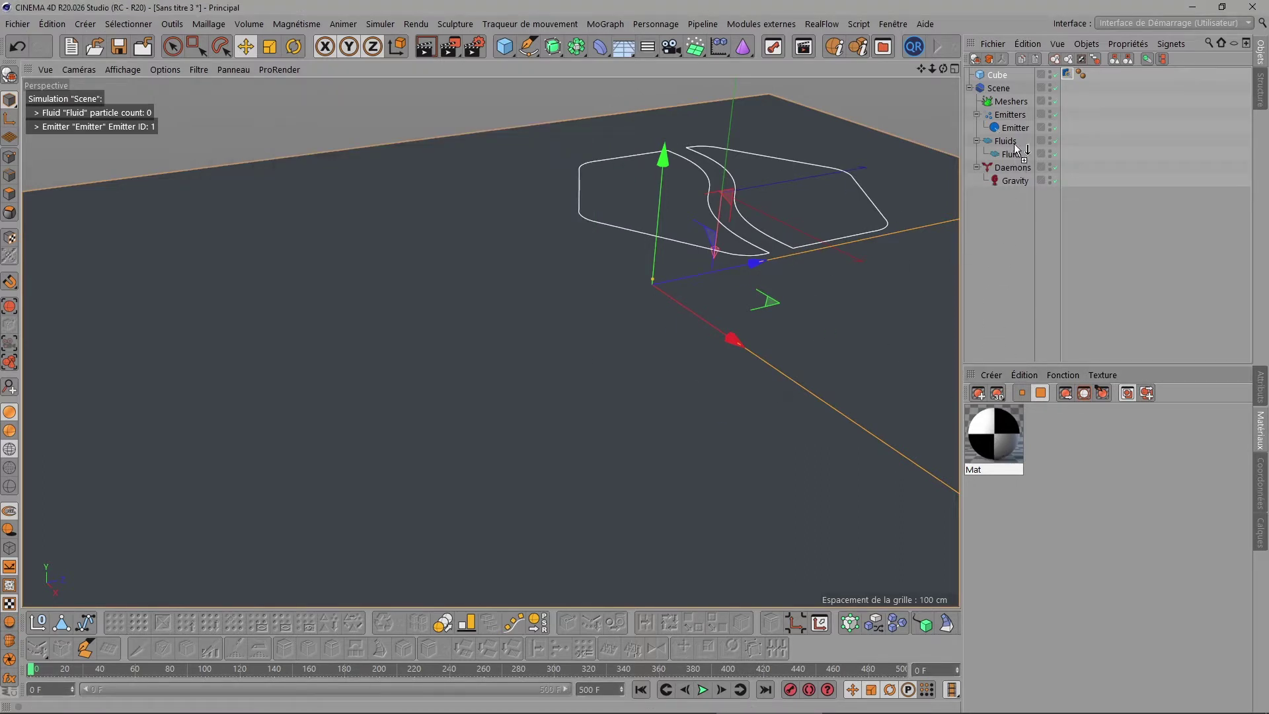
pyautogui.moveTo(1000, 81); pyautogui.dragTo(997, 76)
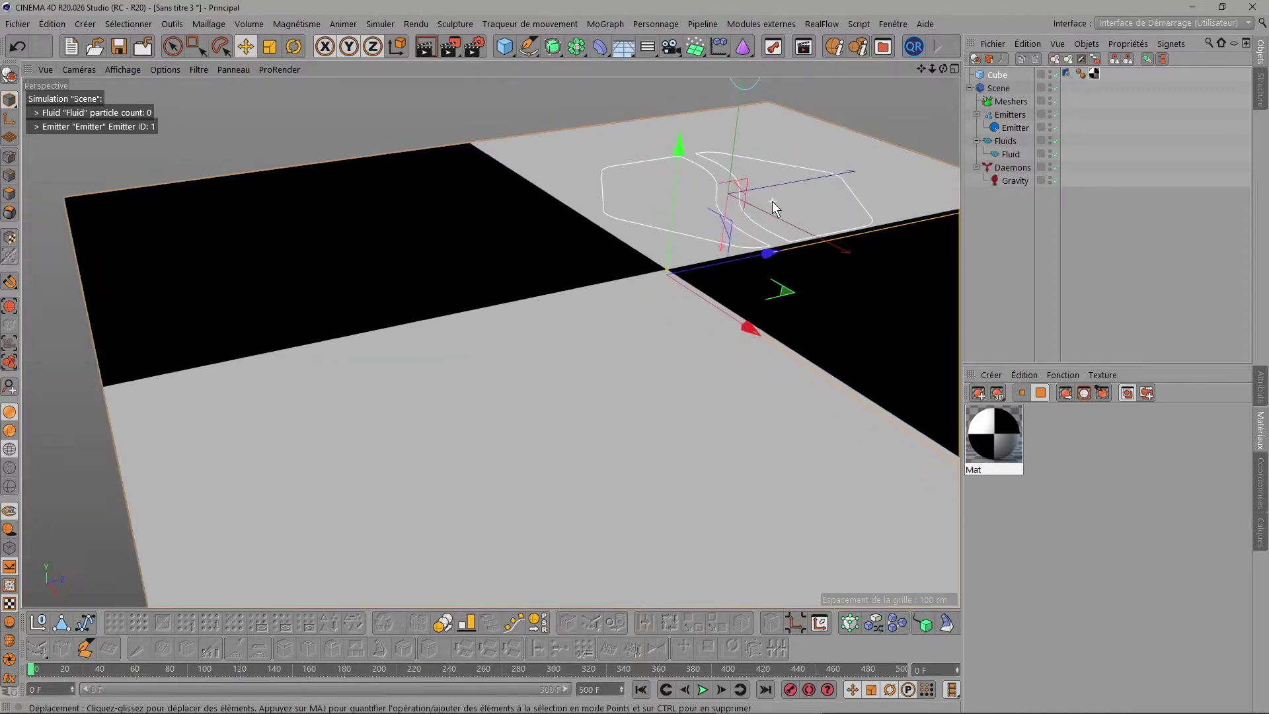
# Step: Set the Échiquier checker Frequency U and V to 4
pyautogui.click(1261, 387)
pyautogui.click(1261, 429)
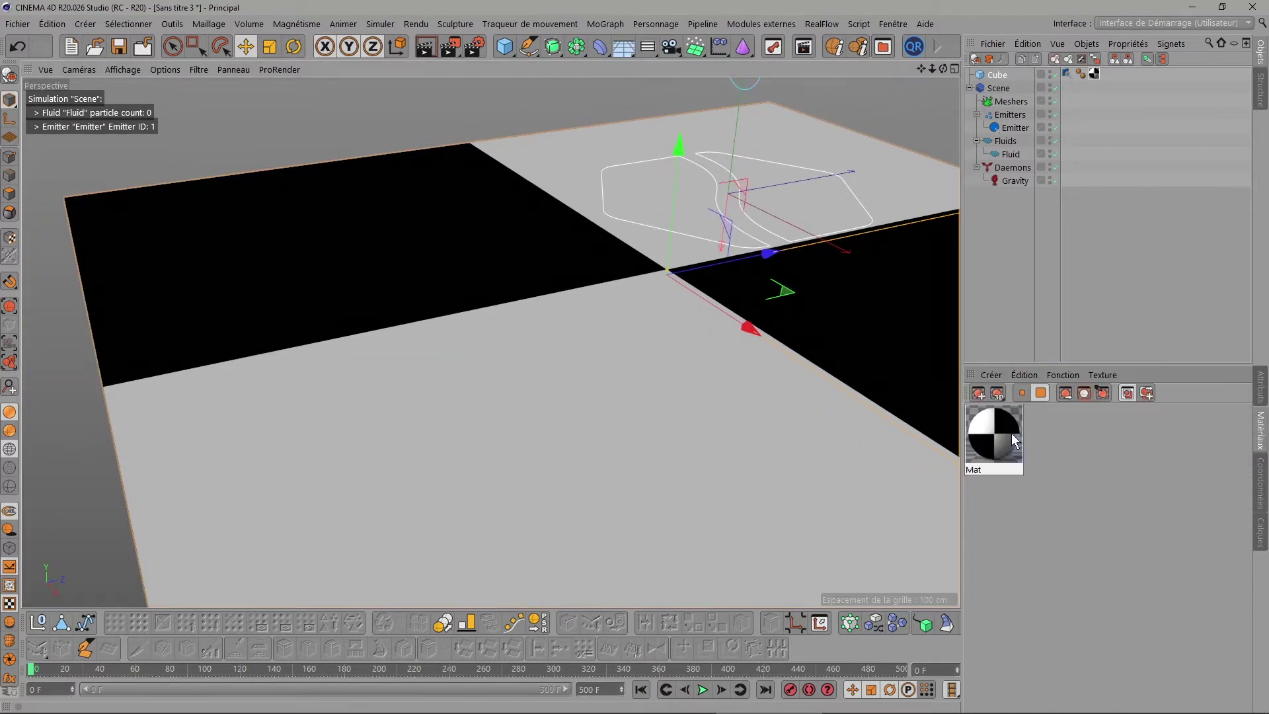
pyautogui.doubleClick(994, 435)
pyautogui.click(434, 269)
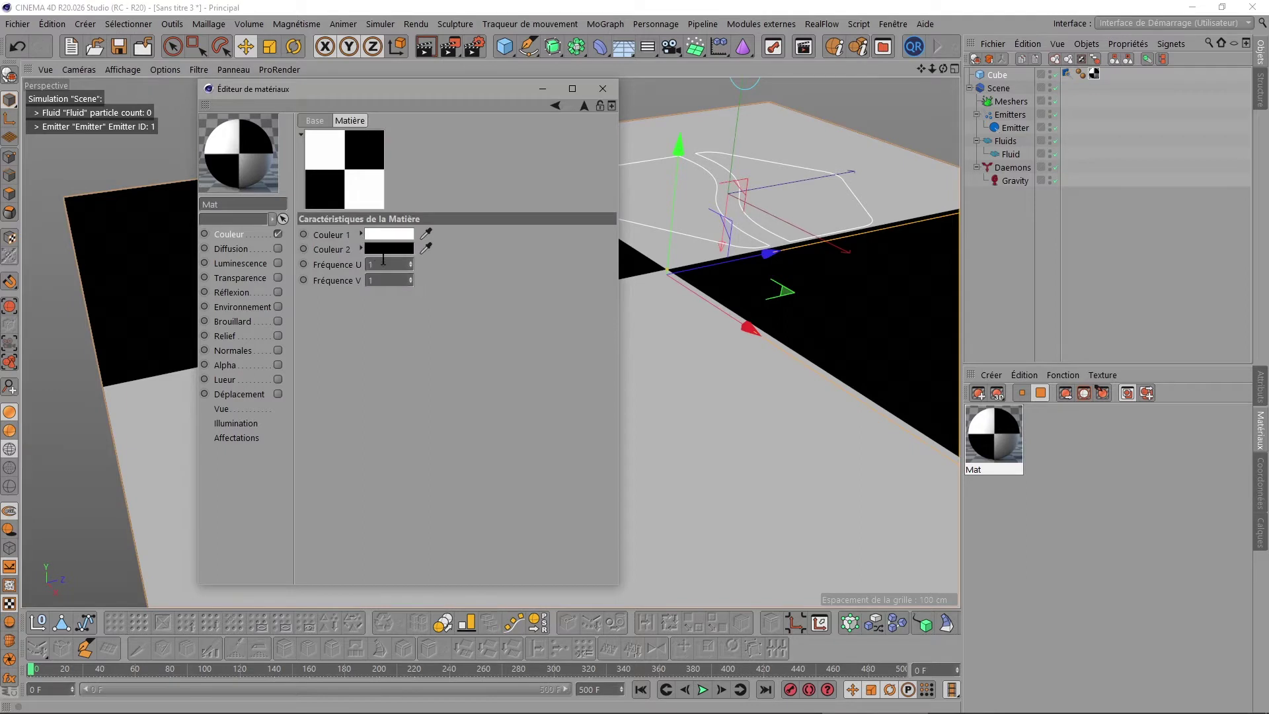
pyautogui.write('4')
pyautogui.press('Tab')
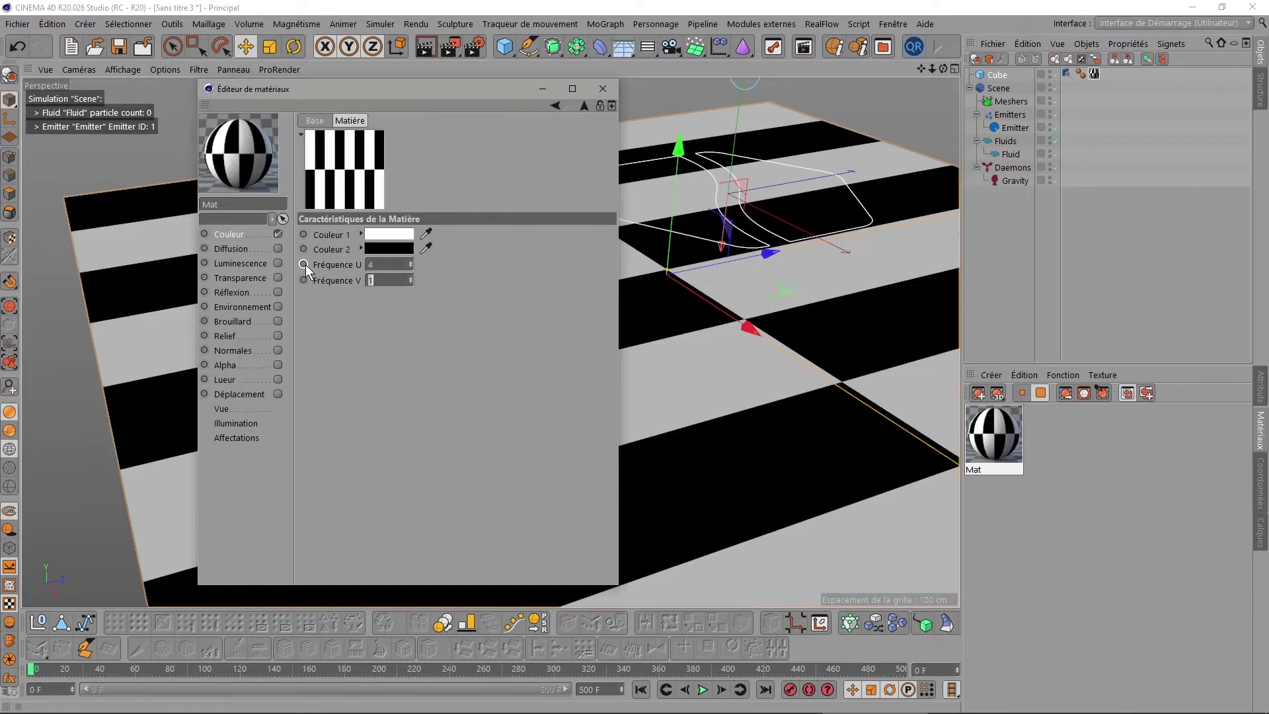
pyautogui.write('4')
pyautogui.press('Tab')
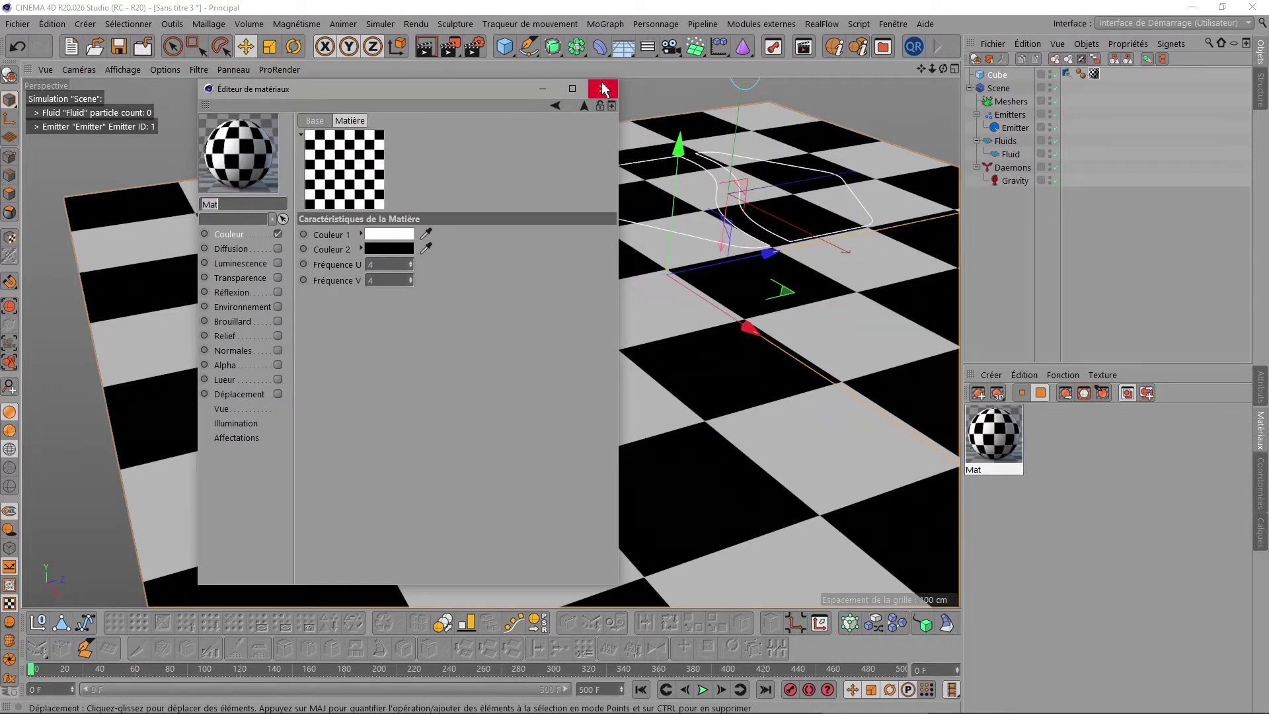
pyautogui.click(602, 88)
# Step: Change the checker Frequency U and V to 3 and close the Material Editor
pyautogui.doubleClick(1002, 431)
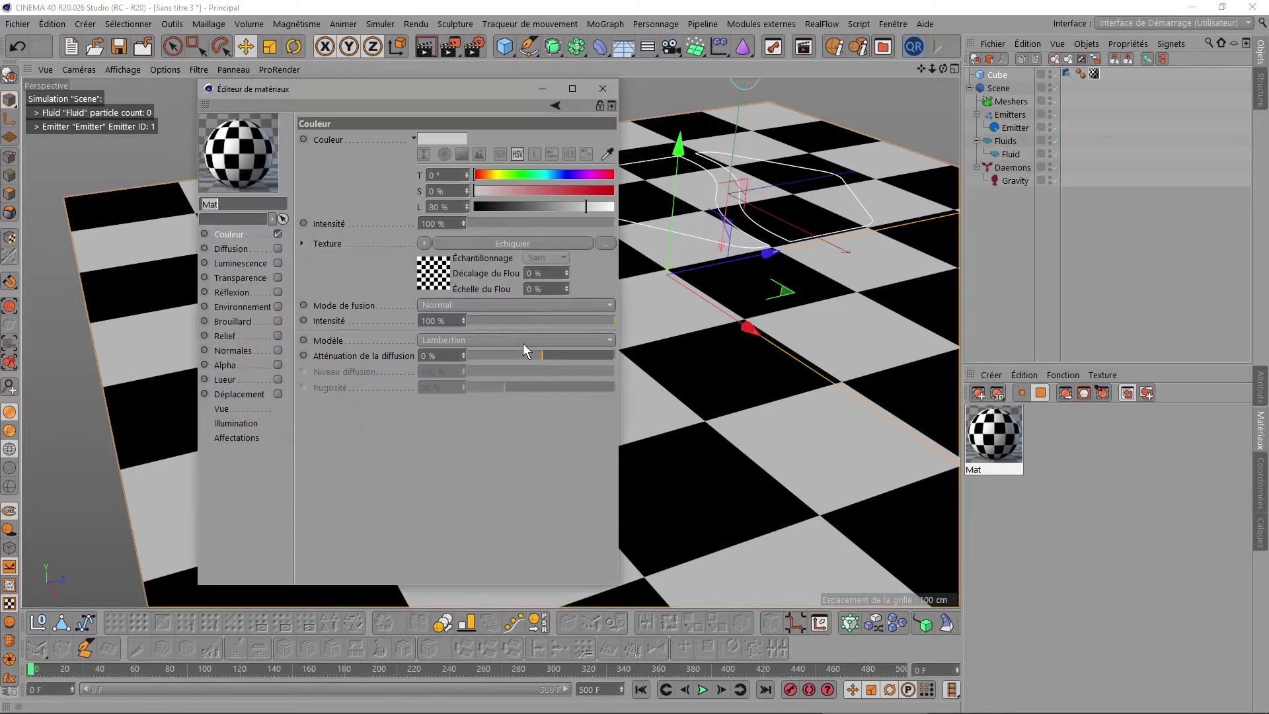
pyautogui.click(423, 283)
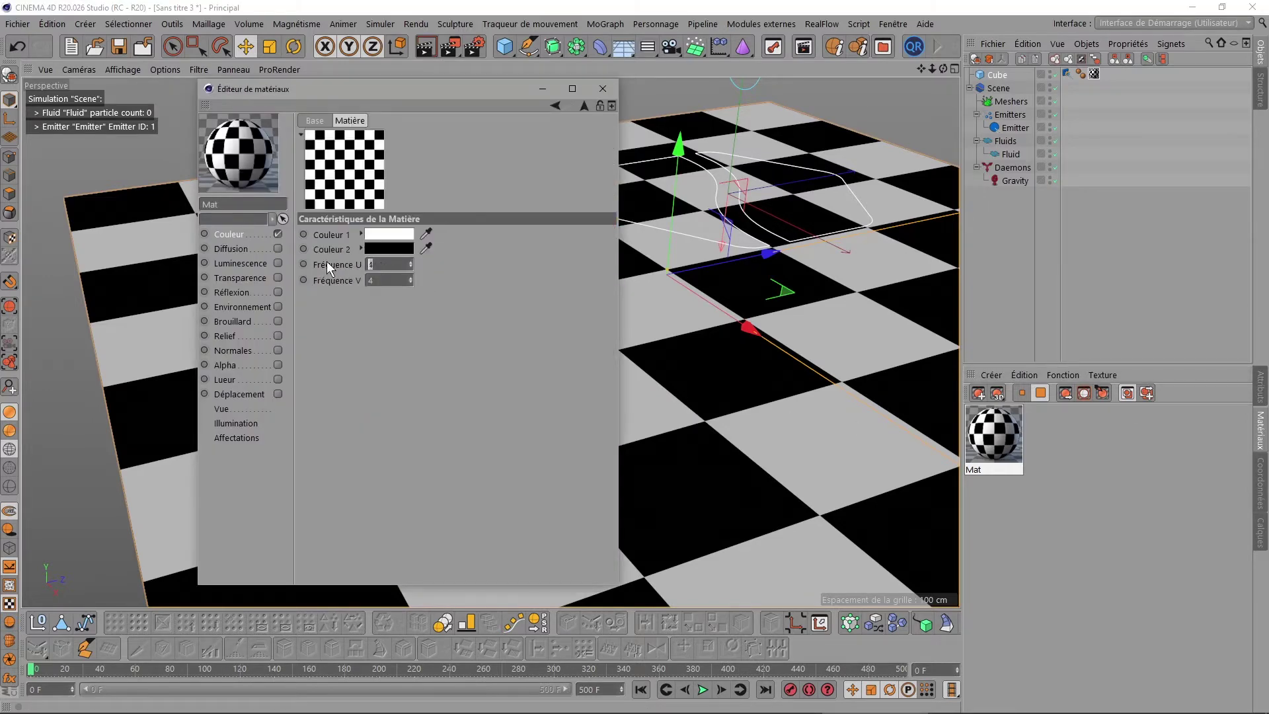
pyautogui.write('3')
pyautogui.press('Tab')
pyautogui.write('3')
pyautogui.press('Return')
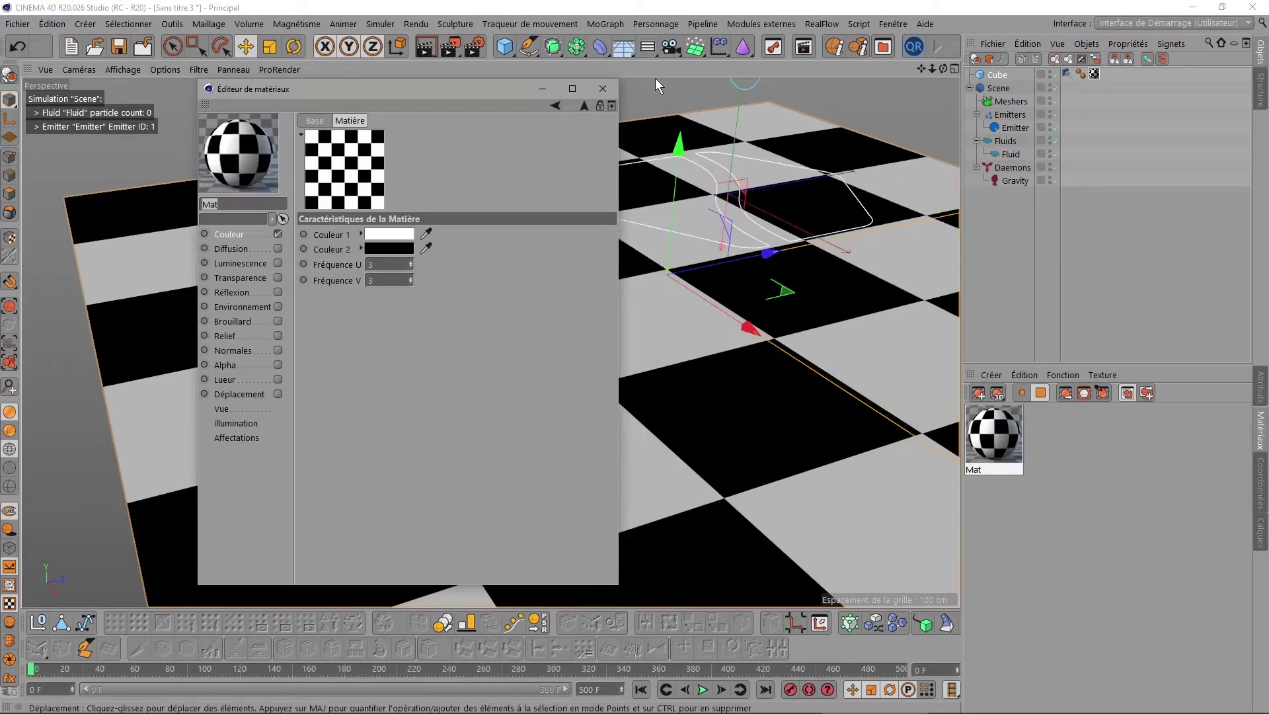
pyautogui.click(595, 86)
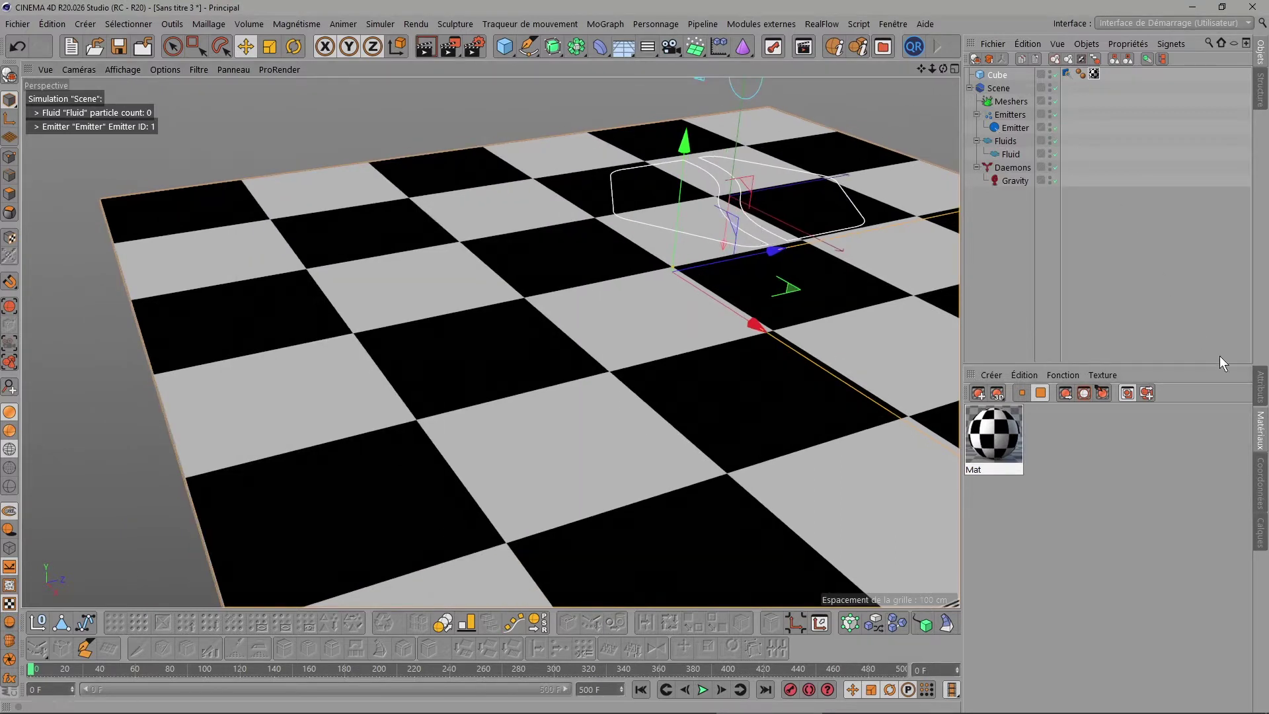
# Step: Link the Échiquier checker texture into the Cube collider's Friction texture slot
pyautogui.doubleClick(998, 435)
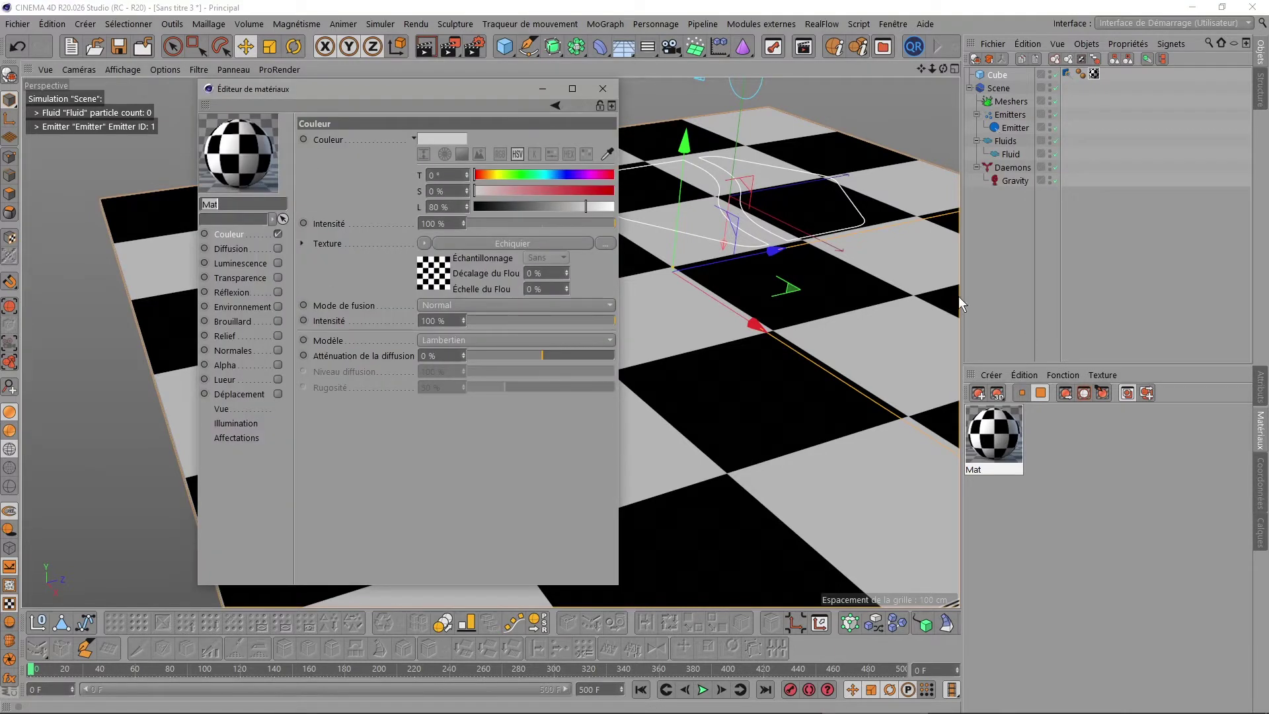
pyautogui.click(1261, 384)
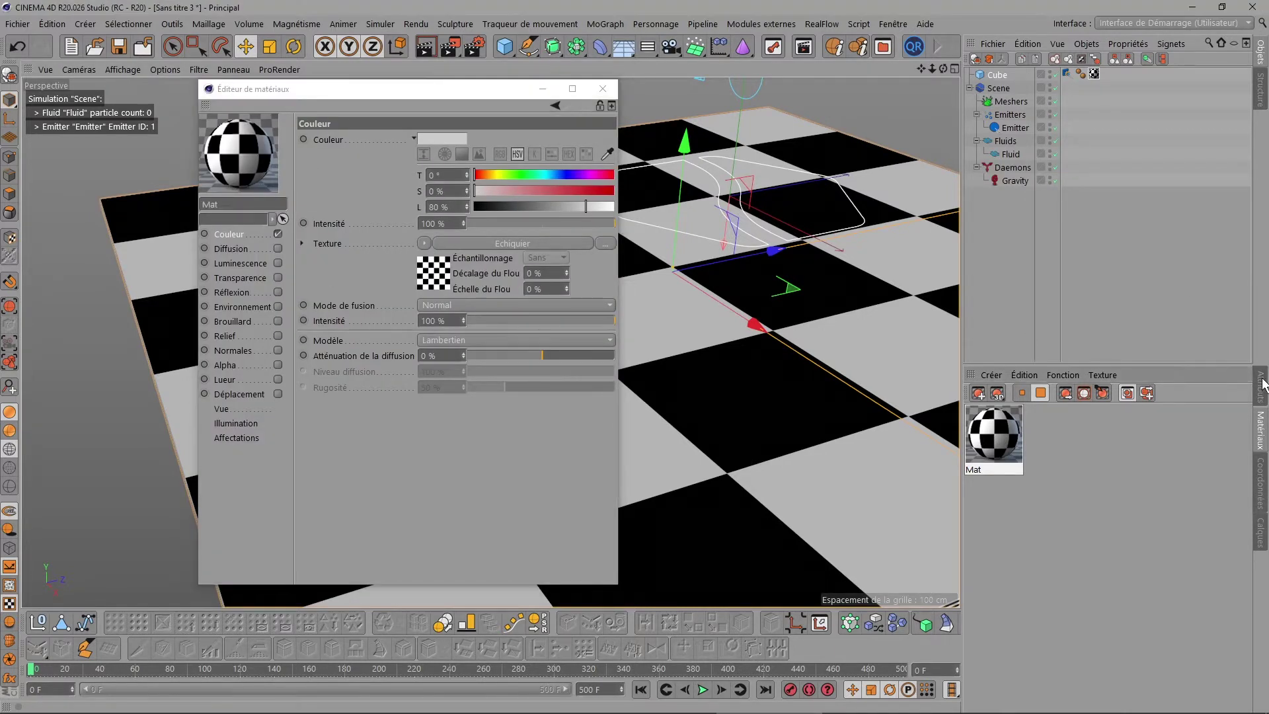
pyautogui.click(1066, 74)
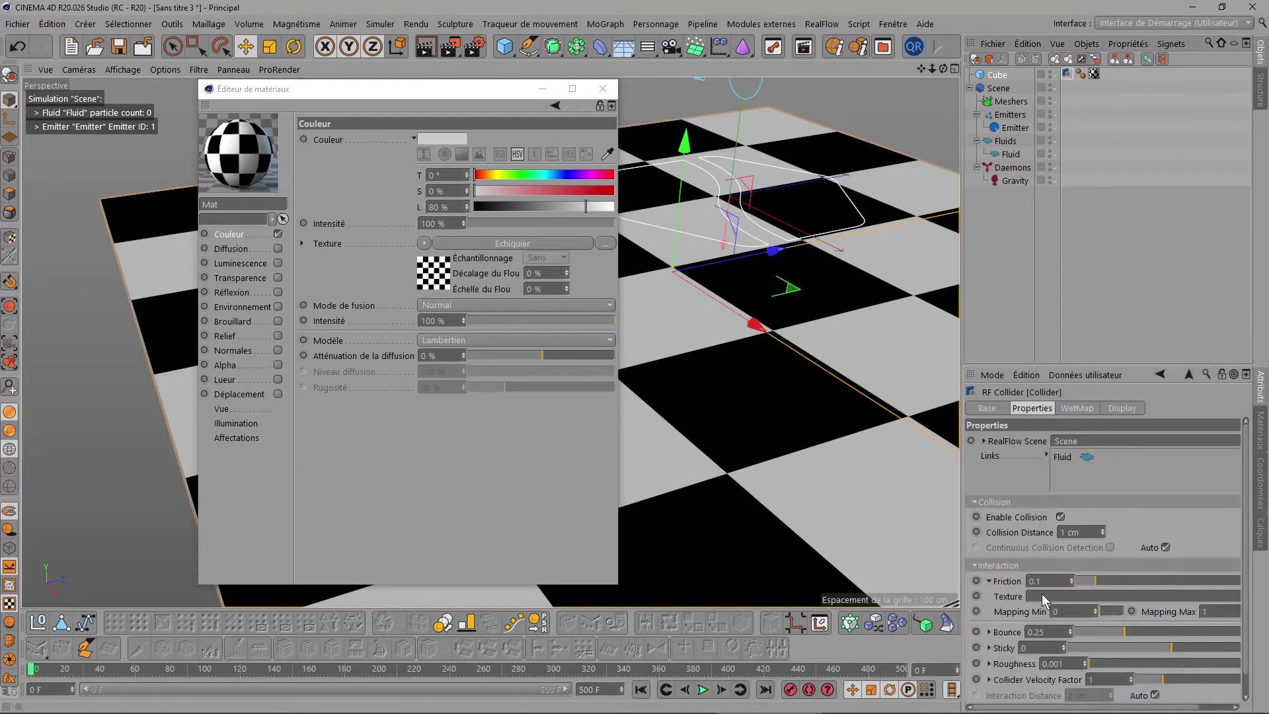
pyautogui.click(431, 271)
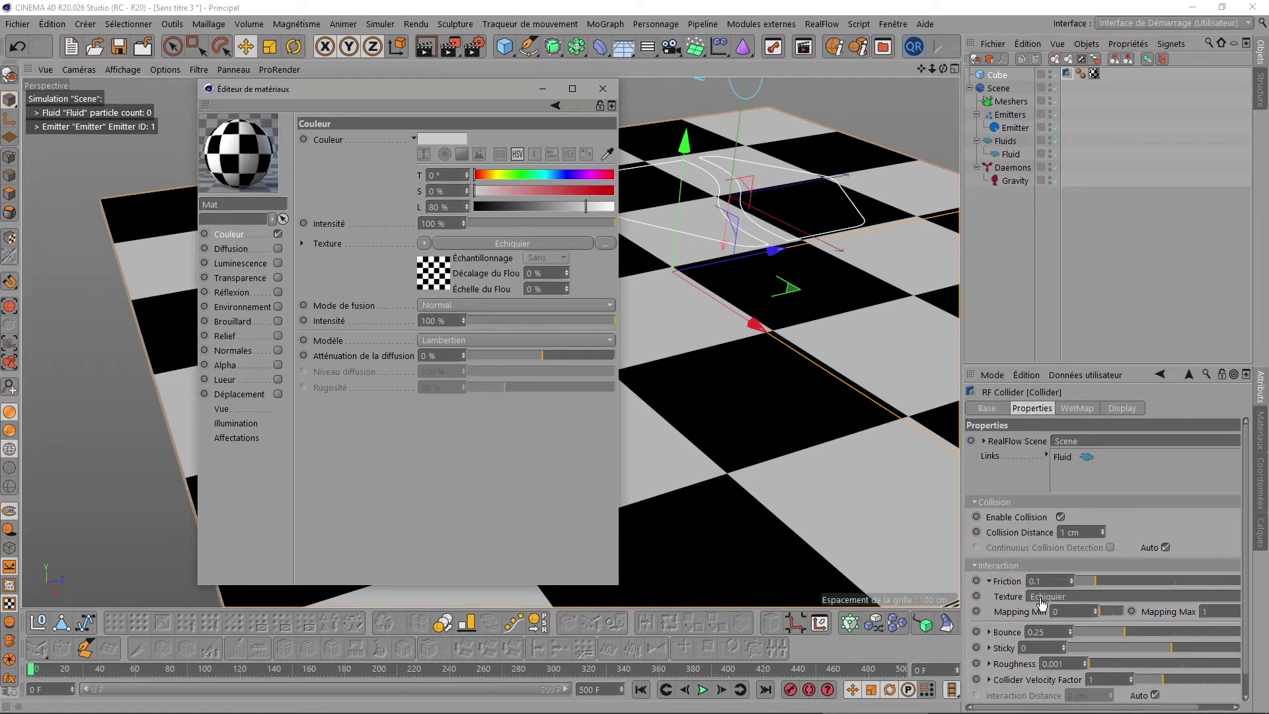
pyautogui.click(602, 88)
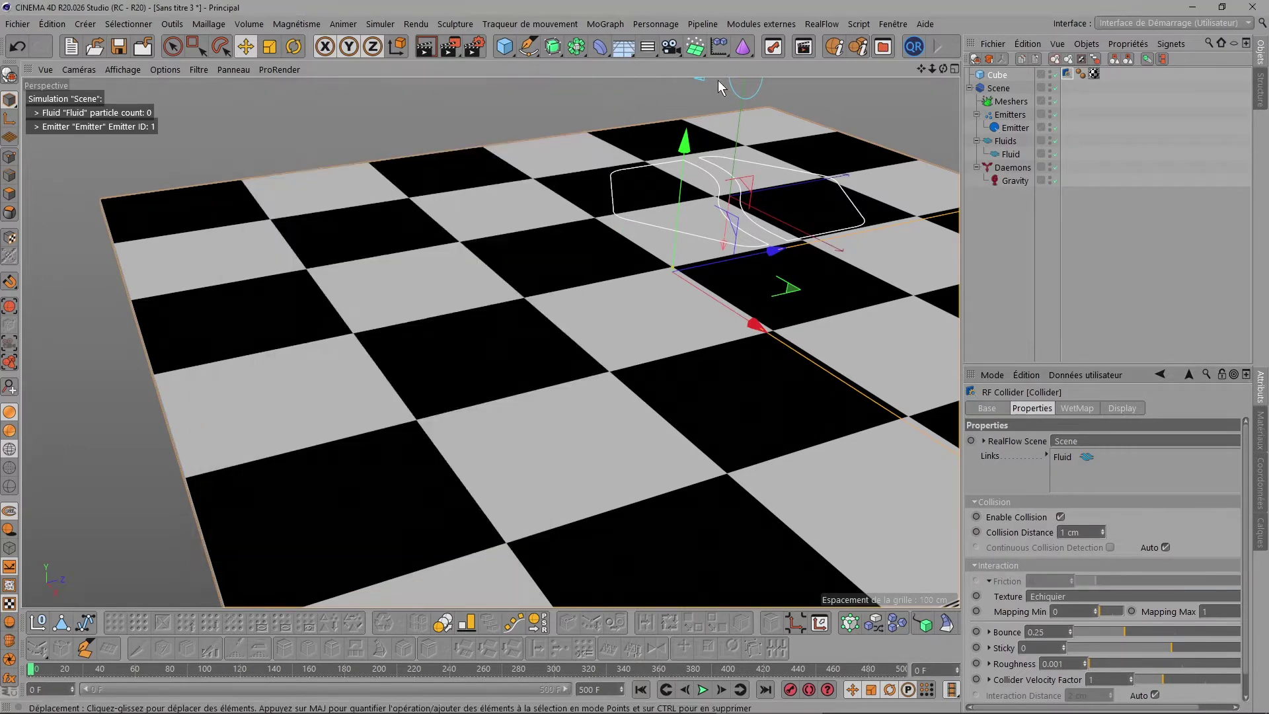
pyautogui.moveTo(920, 69); pyautogui.dragTo(883, 233)
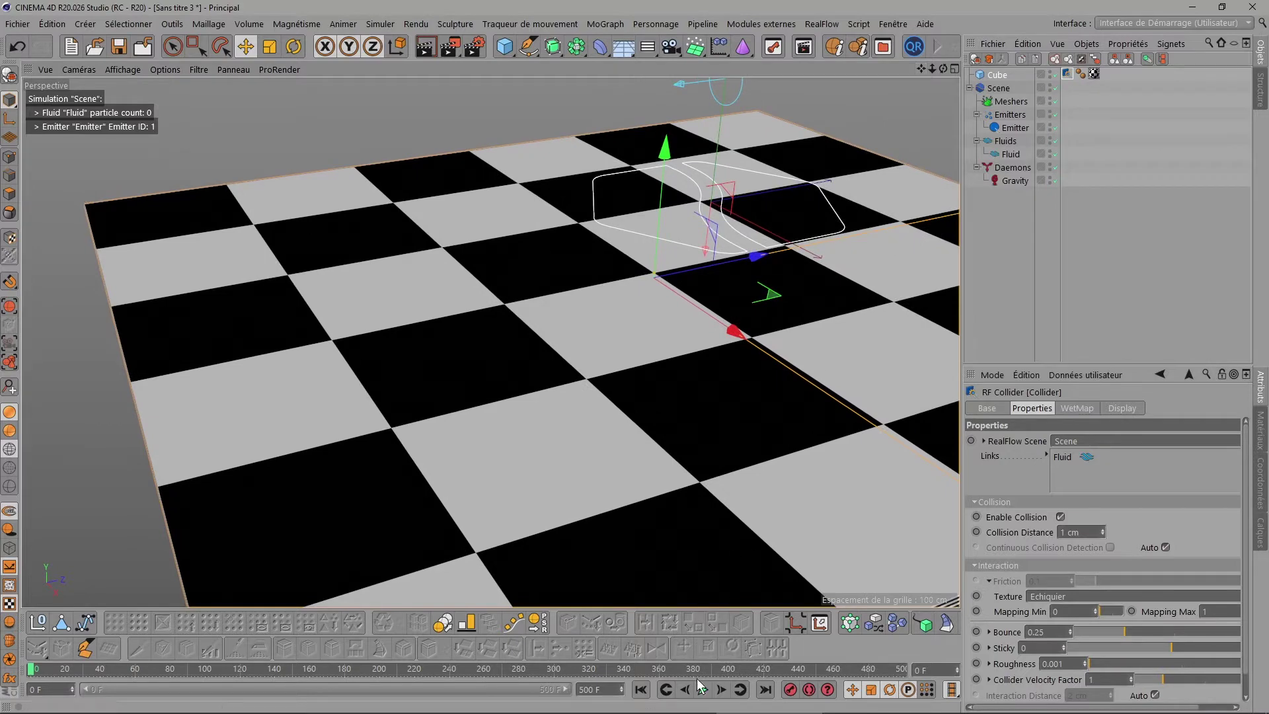
# Step: Play the checker-friction simulation while orbiting around the spreading fluid
pyautogui.click(701, 687)
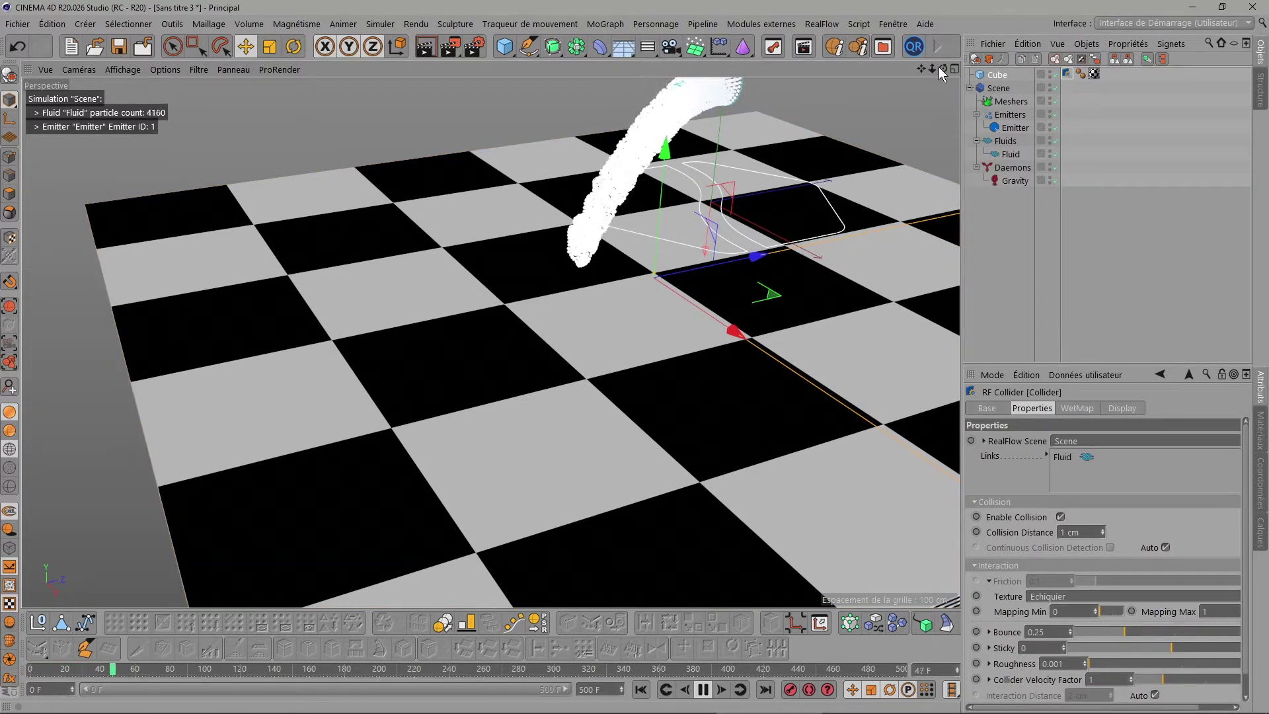
pyautogui.moveTo(940, 68); pyautogui.dragTo(653, 331)
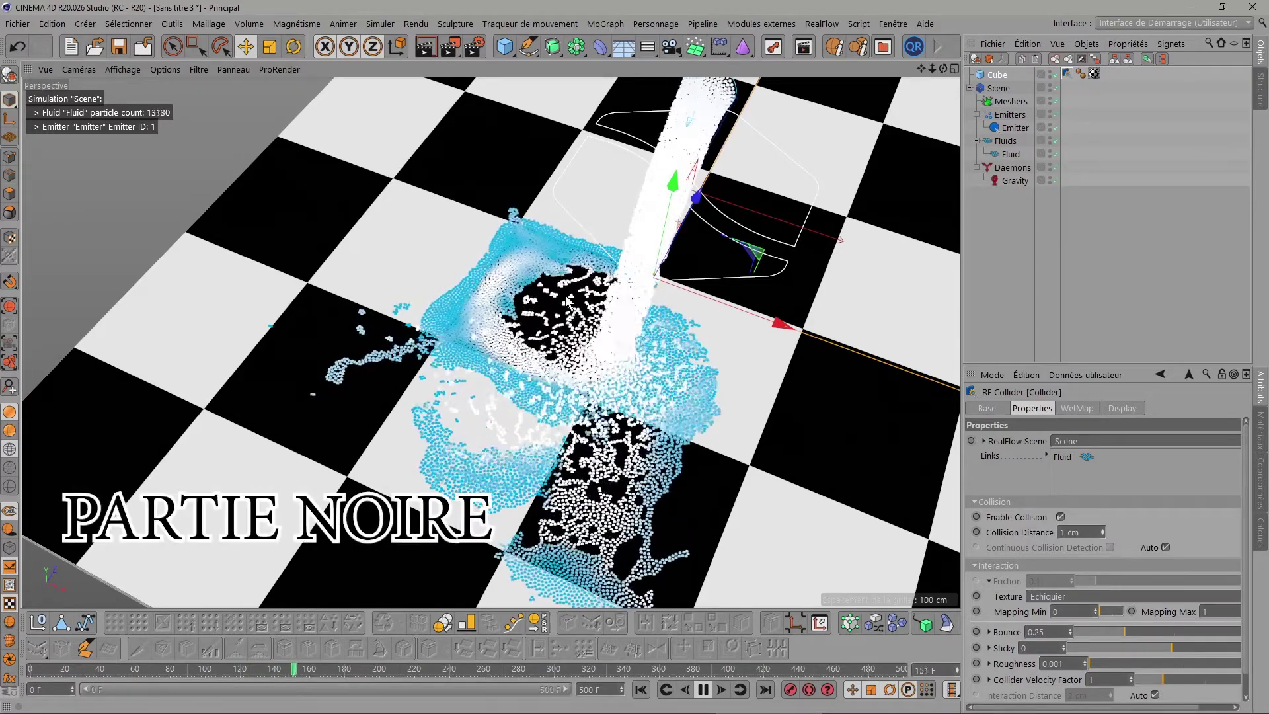
pyautogui.moveTo(942, 69); pyautogui.dragTo(871, 118)
pyautogui.scroll(3, 551, 334)
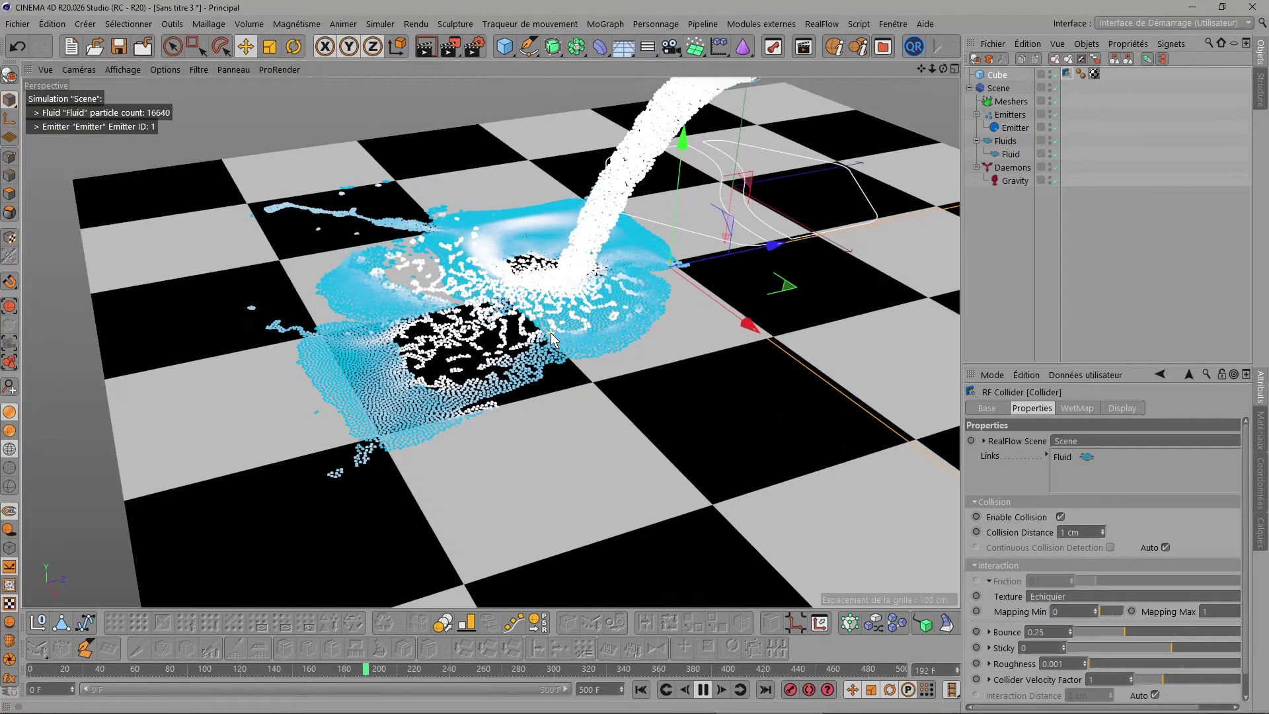
pyautogui.scroll(1, 550, 332)
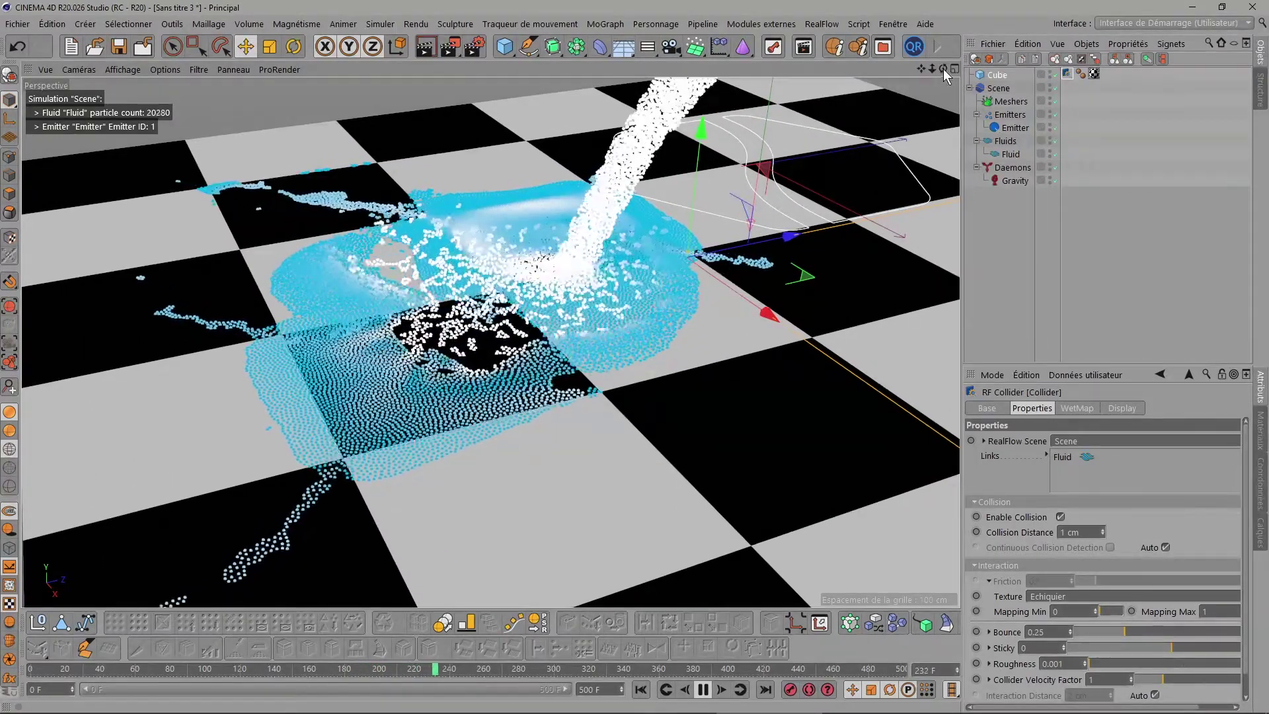
pyautogui.moveTo(943, 69); pyautogui.dragTo(912, 106)
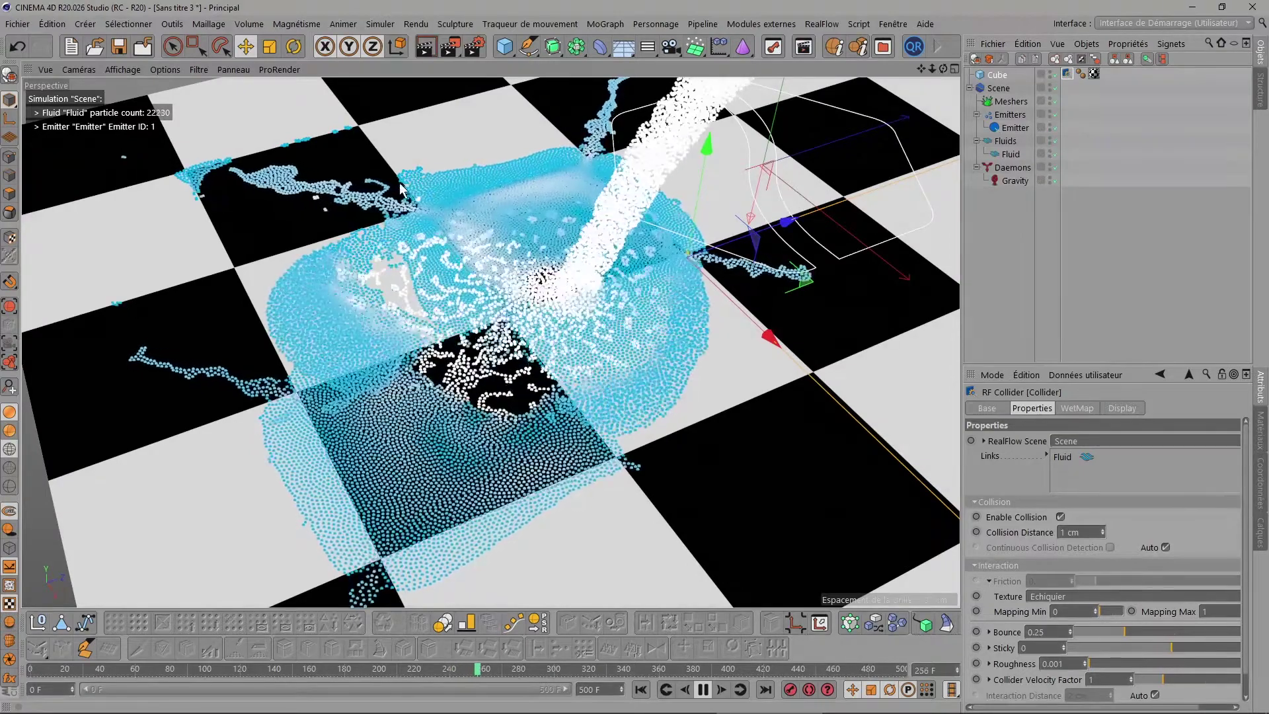
pyautogui.keyDown('alt'); pyautogui.moveTo(780, 271); pyautogui.dragTo(802, 276); pyautogui.keyUp('alt')
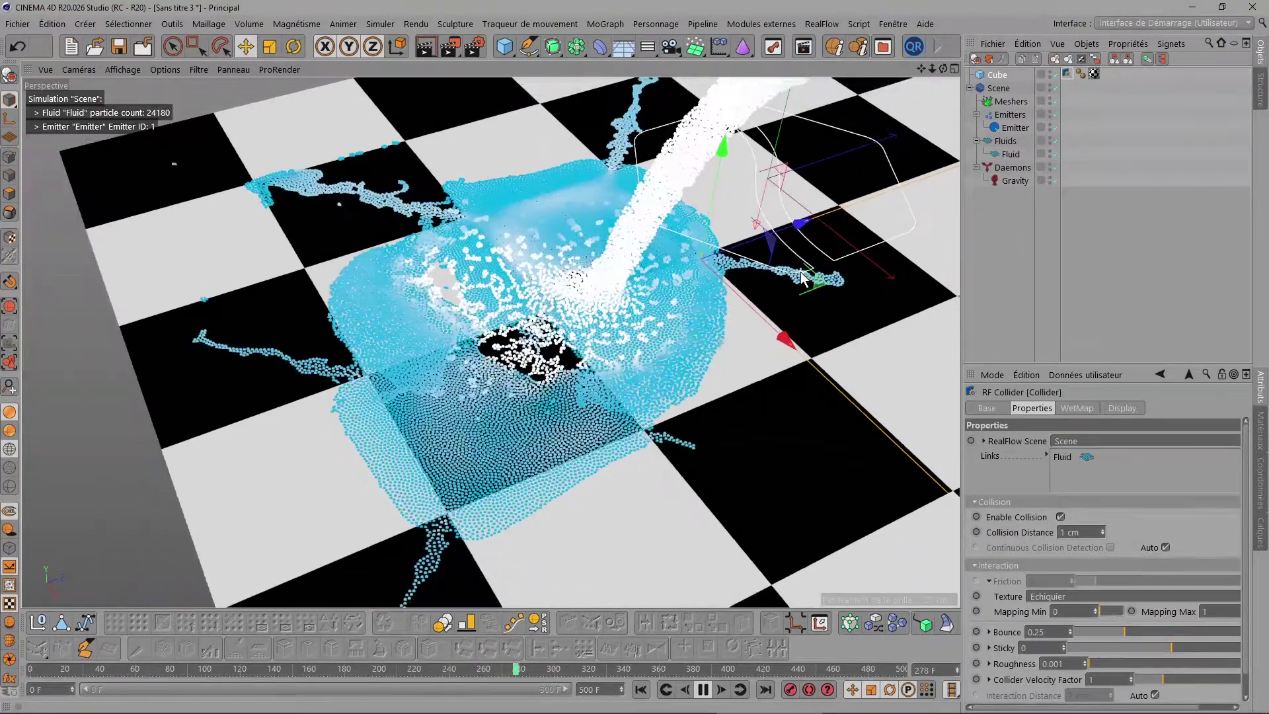
pyautogui.moveTo(922, 68)
pyautogui.mouseDown()
pyautogui.moveTo(937, 67)
pyautogui.moveTo(859, 265)
pyautogui.mouseUp()
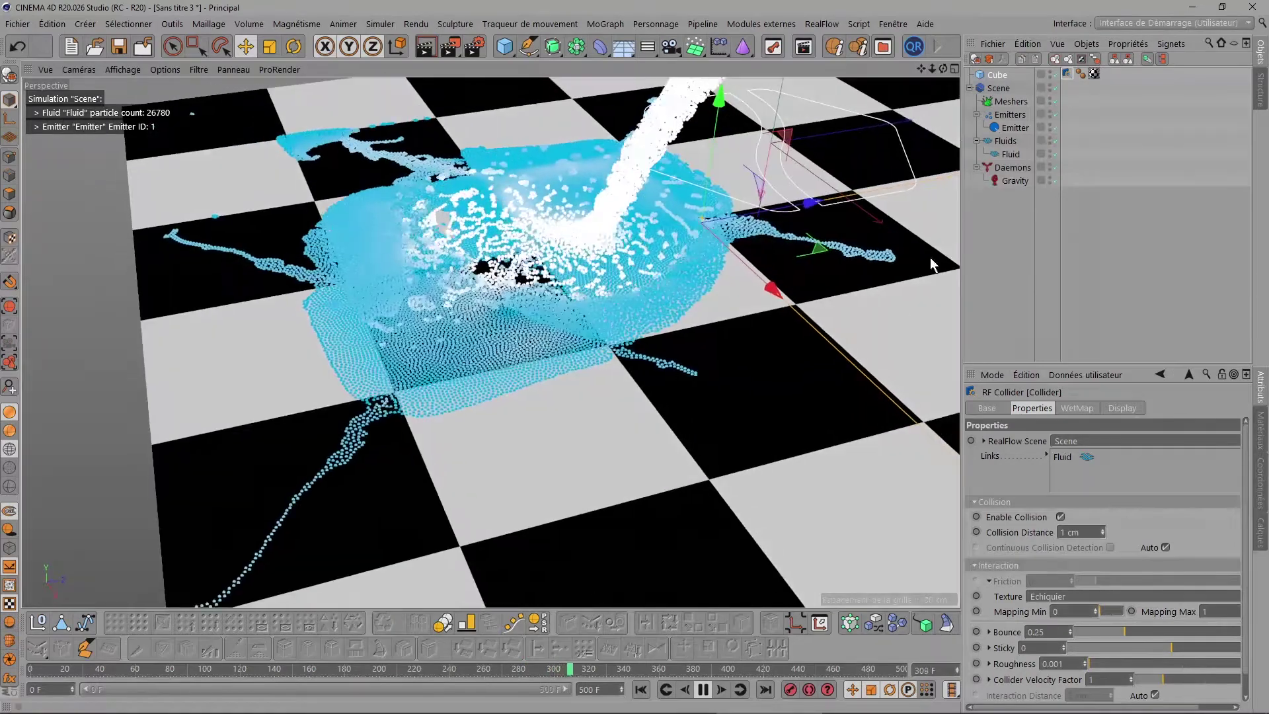
# Step: Stop playback at frame 321 and clear the checker texture from the collider's Friction
pyautogui.click(703, 689)
pyautogui.hscroll(2, 1164, 548)
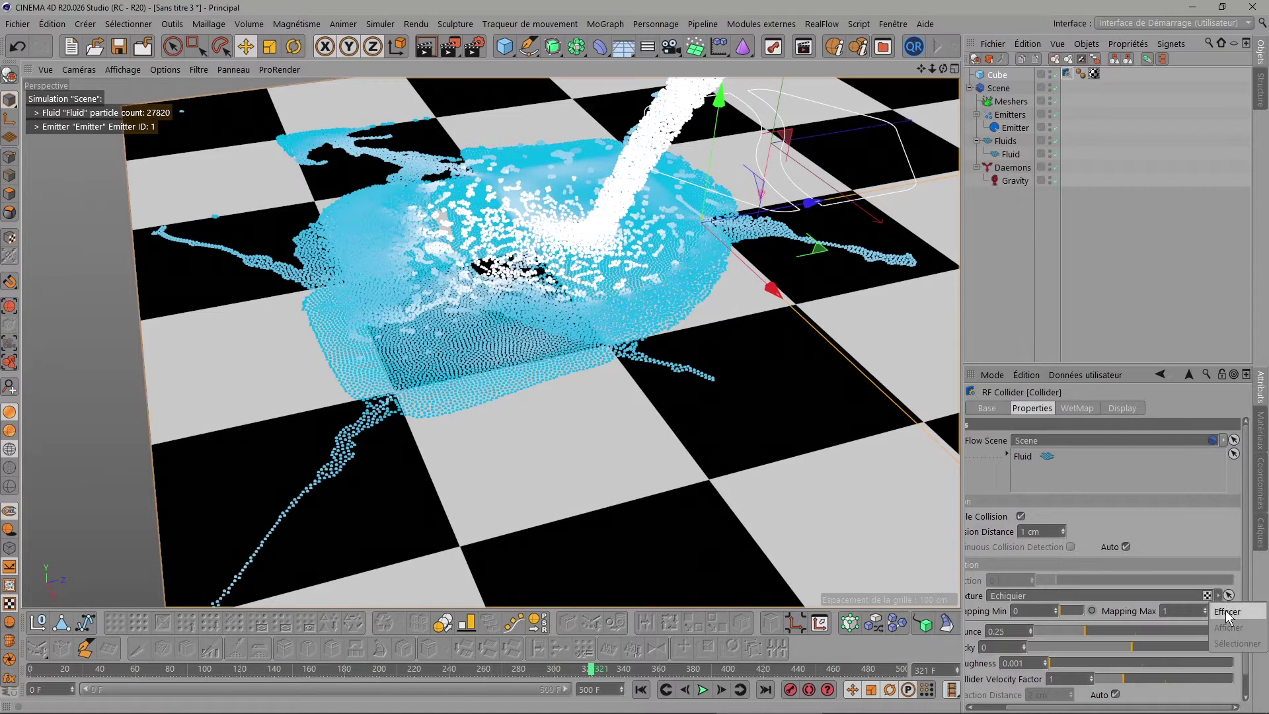
pyautogui.click(1227, 614)
# Step: Delete the checker Texture tag from the floor Cube and rewind to frame 0
pyautogui.click(1096, 73)
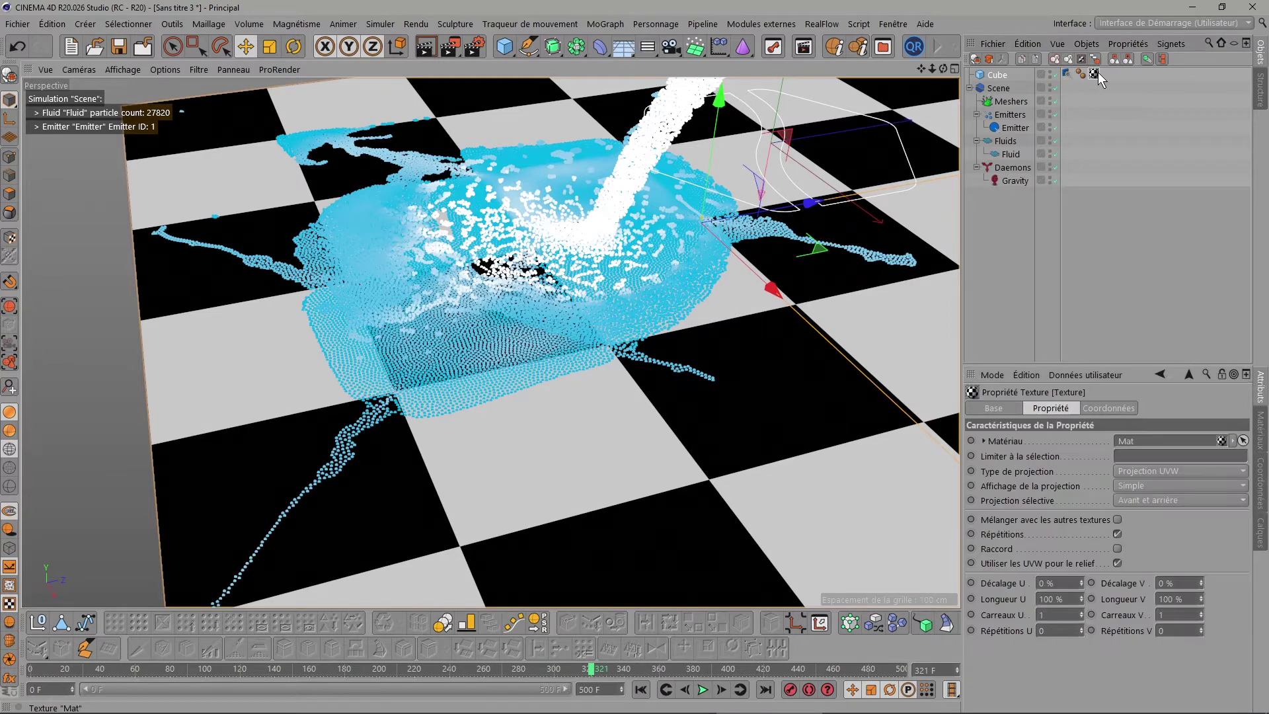
pyautogui.press('Delete')
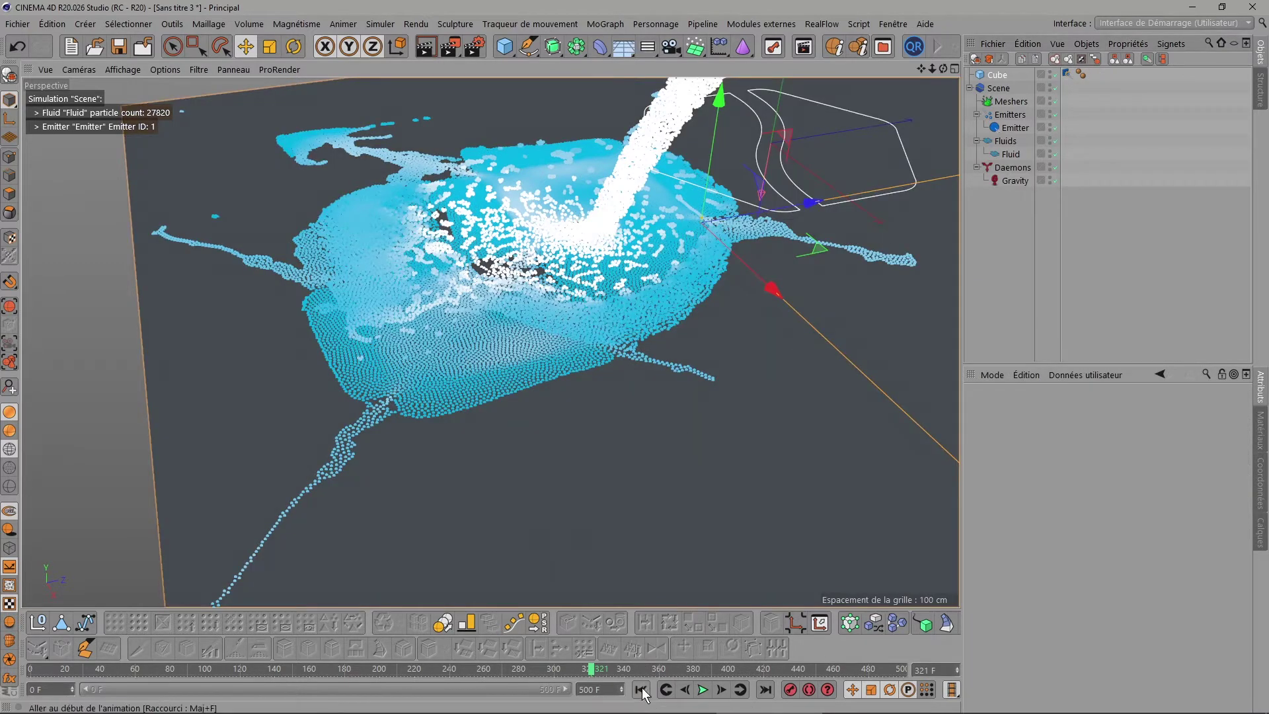
pyautogui.hotkey('shift', 'f')
# Step: Set the floor collider's Friction to 0.01 and Bounce to 1
pyautogui.click(1067, 74)
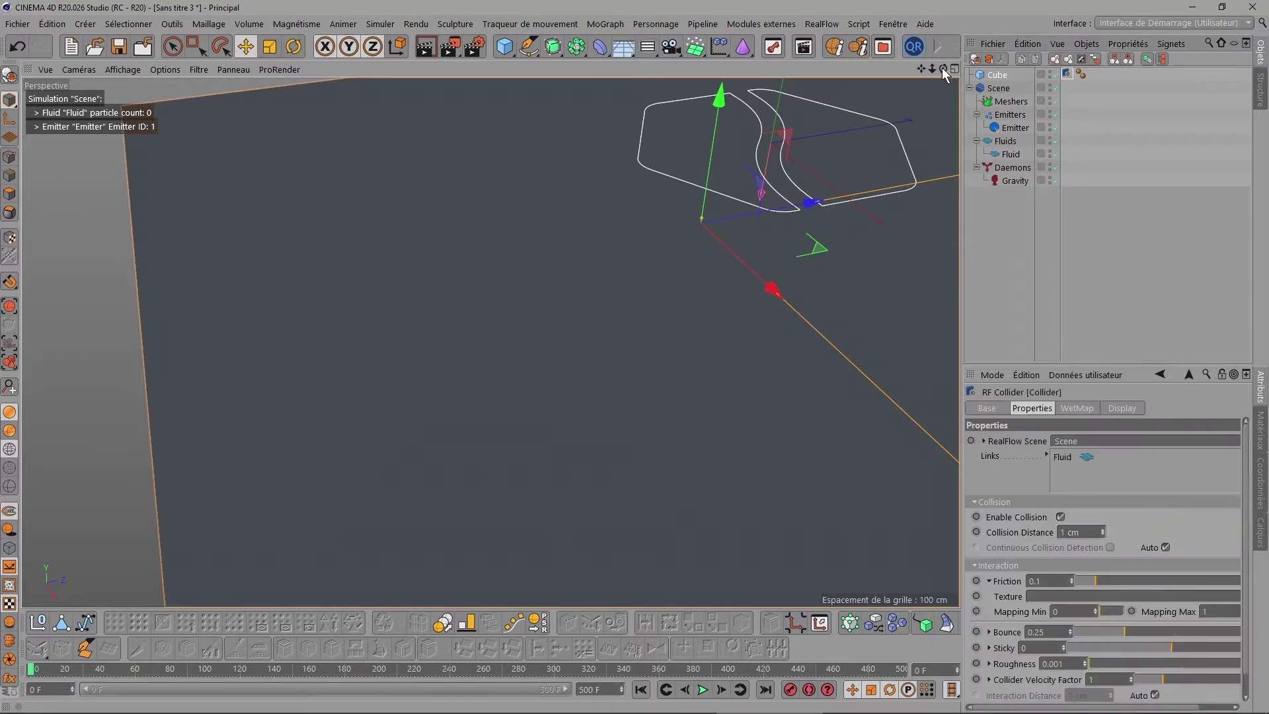
pyautogui.moveTo(941, 68); pyautogui.dragTo(1017, 490)
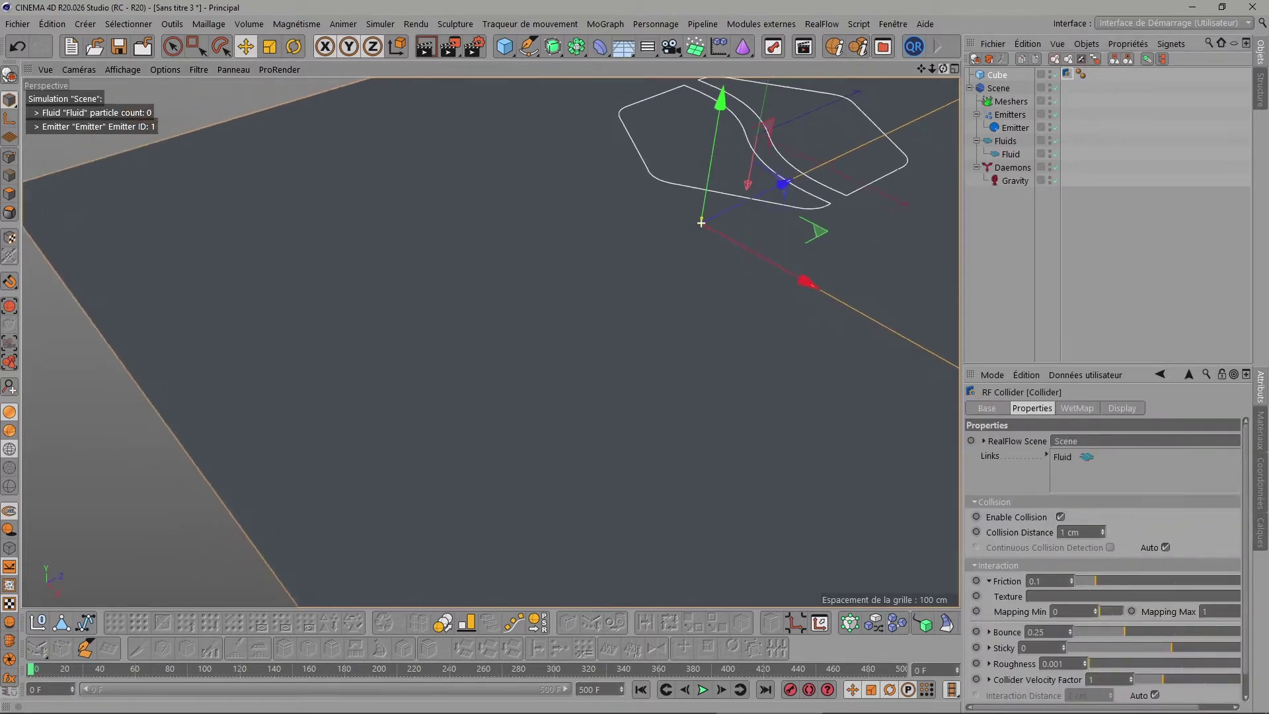
pyautogui.click(1035, 581)
pyautogui.write('0')
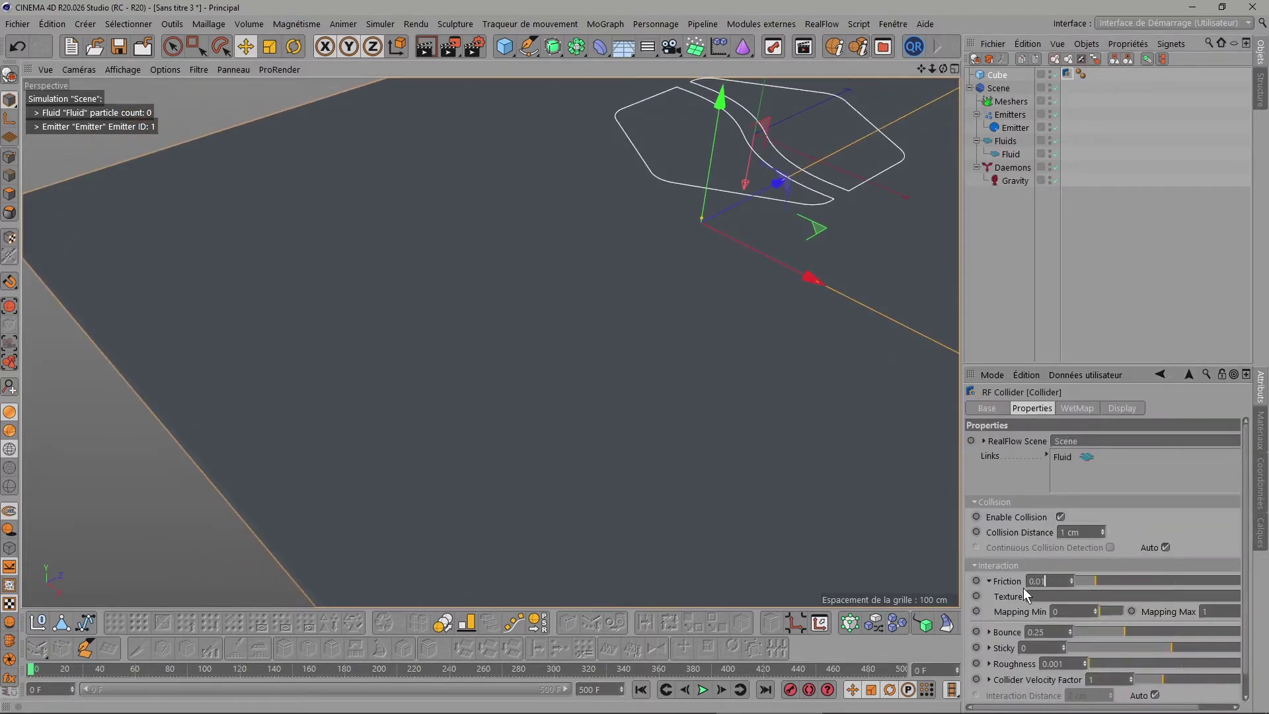
pyautogui.write('.01')
pyautogui.press('Return')
pyautogui.click(989, 581)
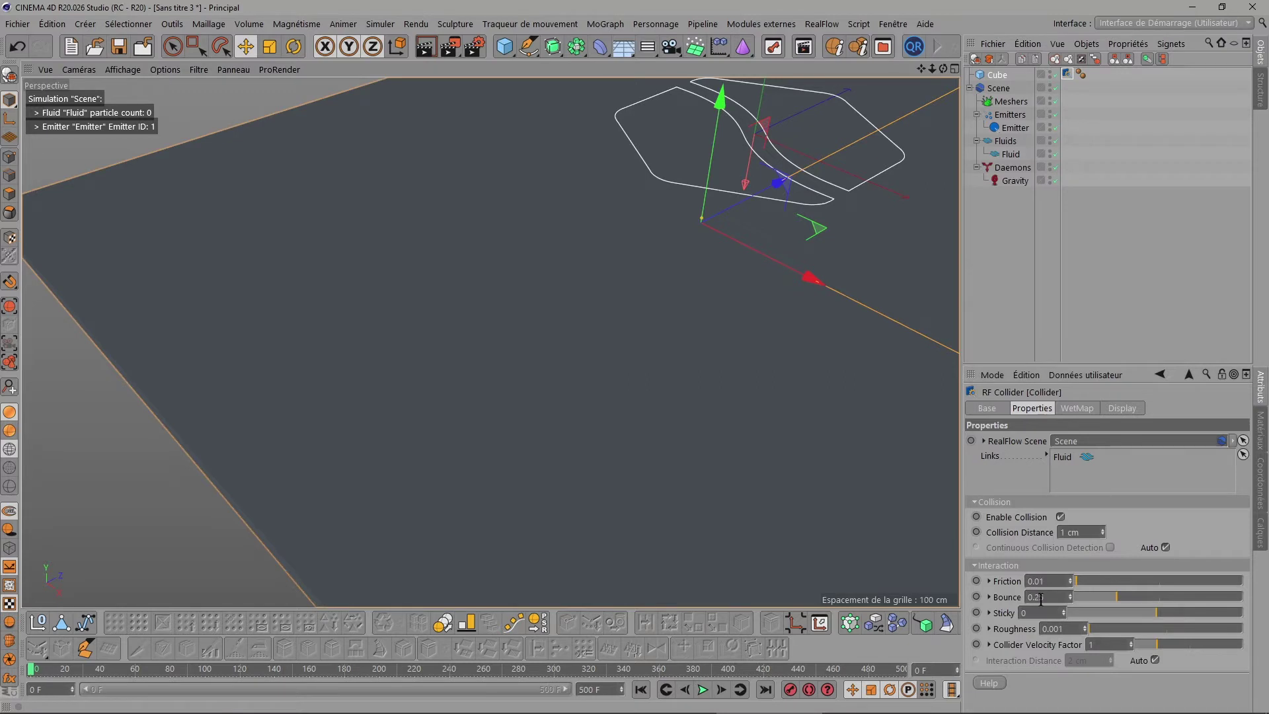
pyautogui.moveTo(1117, 596); pyautogui.dragTo(1255, 606)
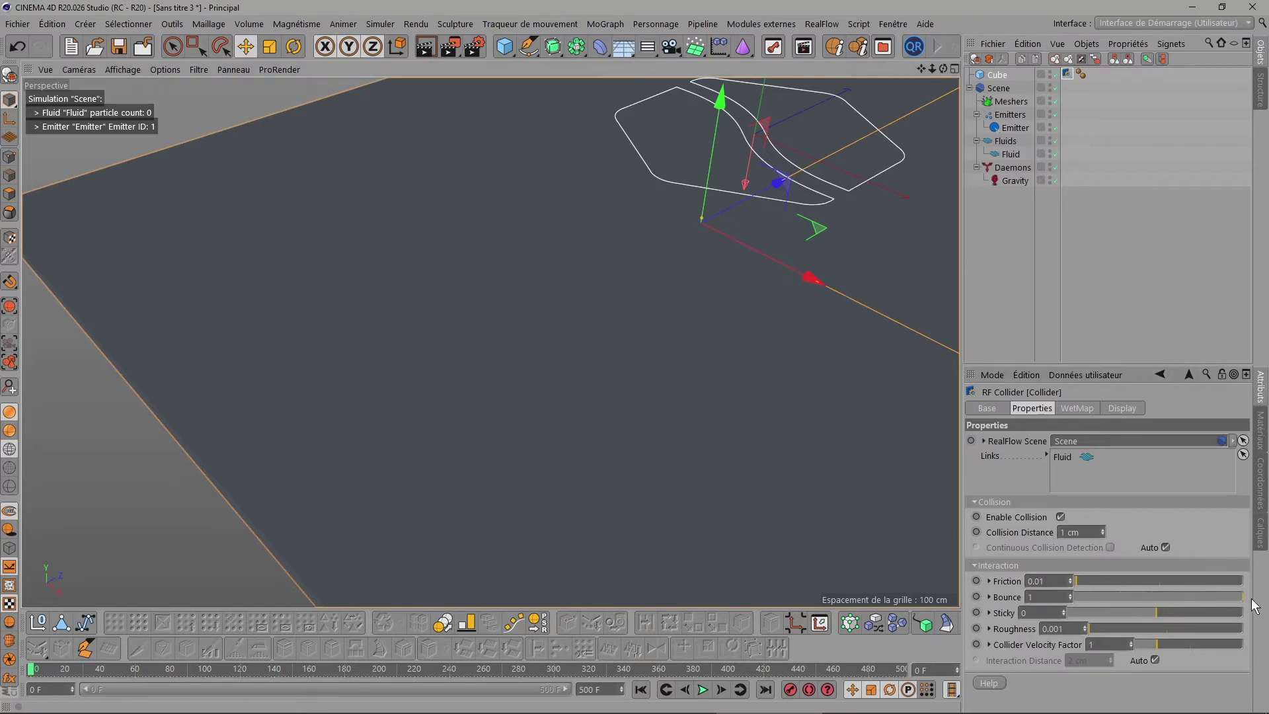
pyautogui.moveTo(942, 69); pyautogui.dragTo(942, 79)
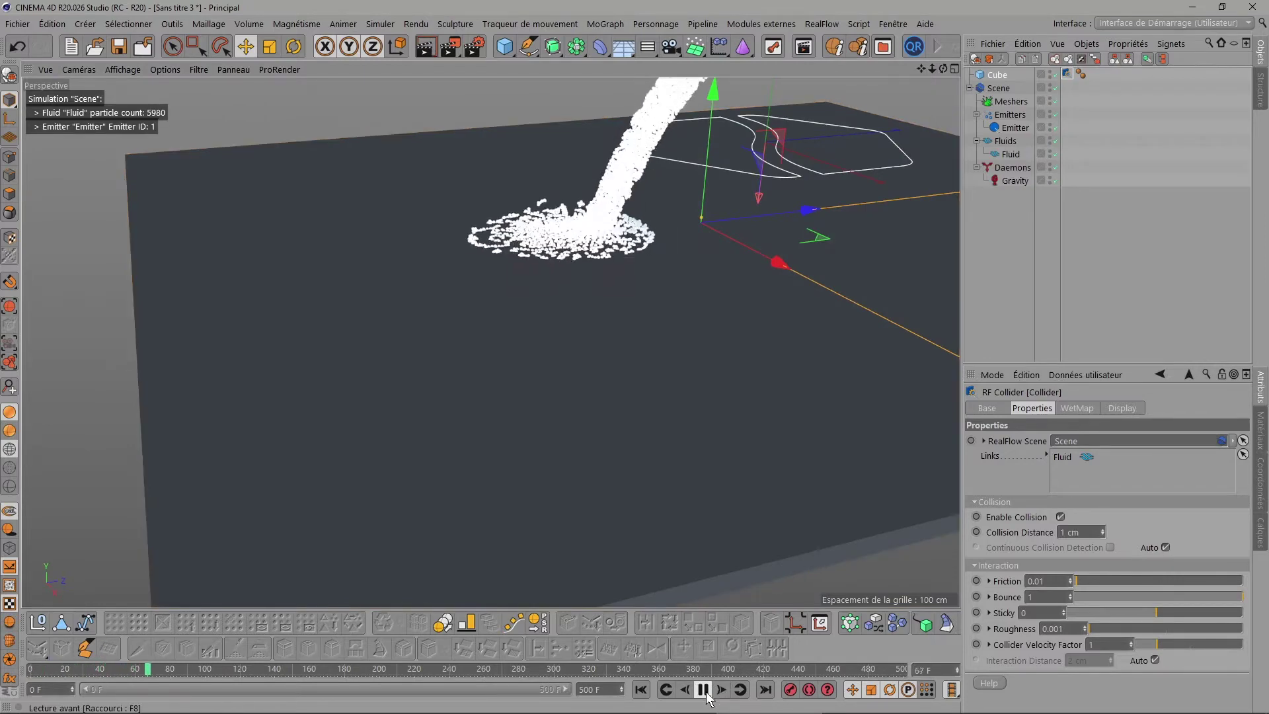
pyautogui.moveTo(943, 68)
pyautogui.mouseDown()
pyautogui.moveTo(739, 176)
pyautogui.moveTo(650, 97)
pyautogui.mouseUp()
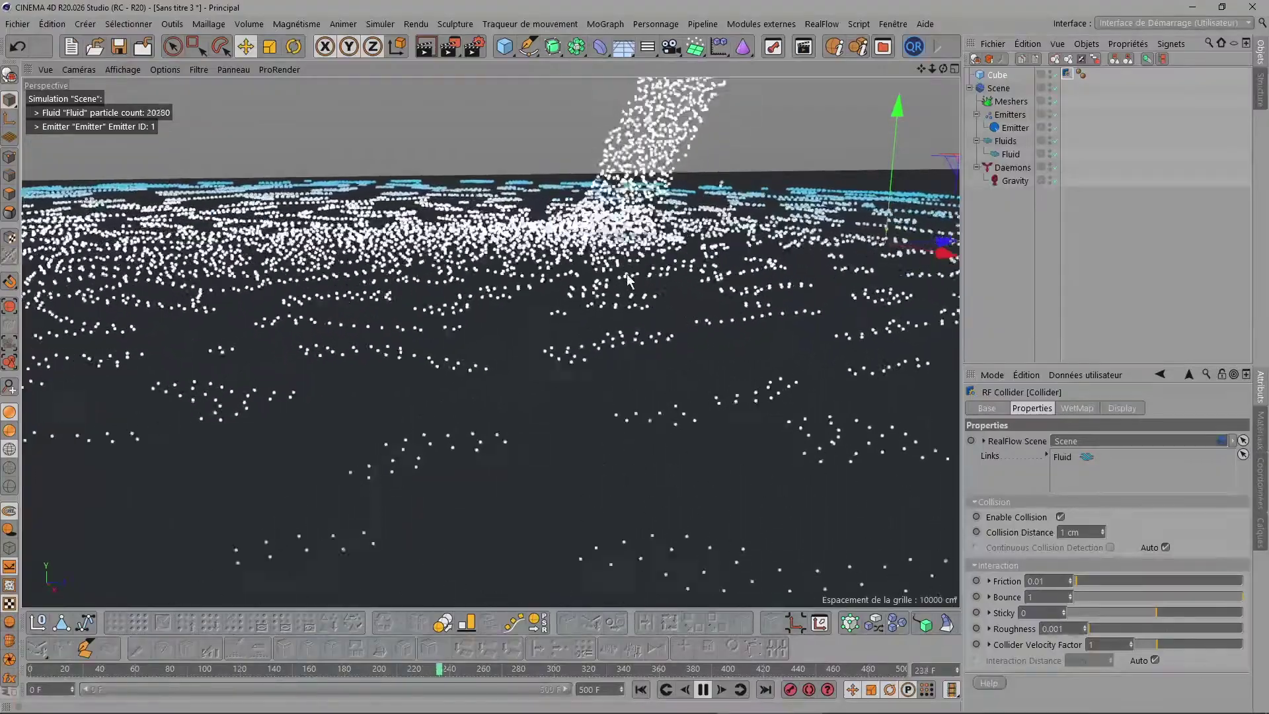
pyautogui.keyDown('alt'); pyautogui.moveTo(644, 273); pyautogui.dragTo(717, 238); pyautogui.keyUp('alt')
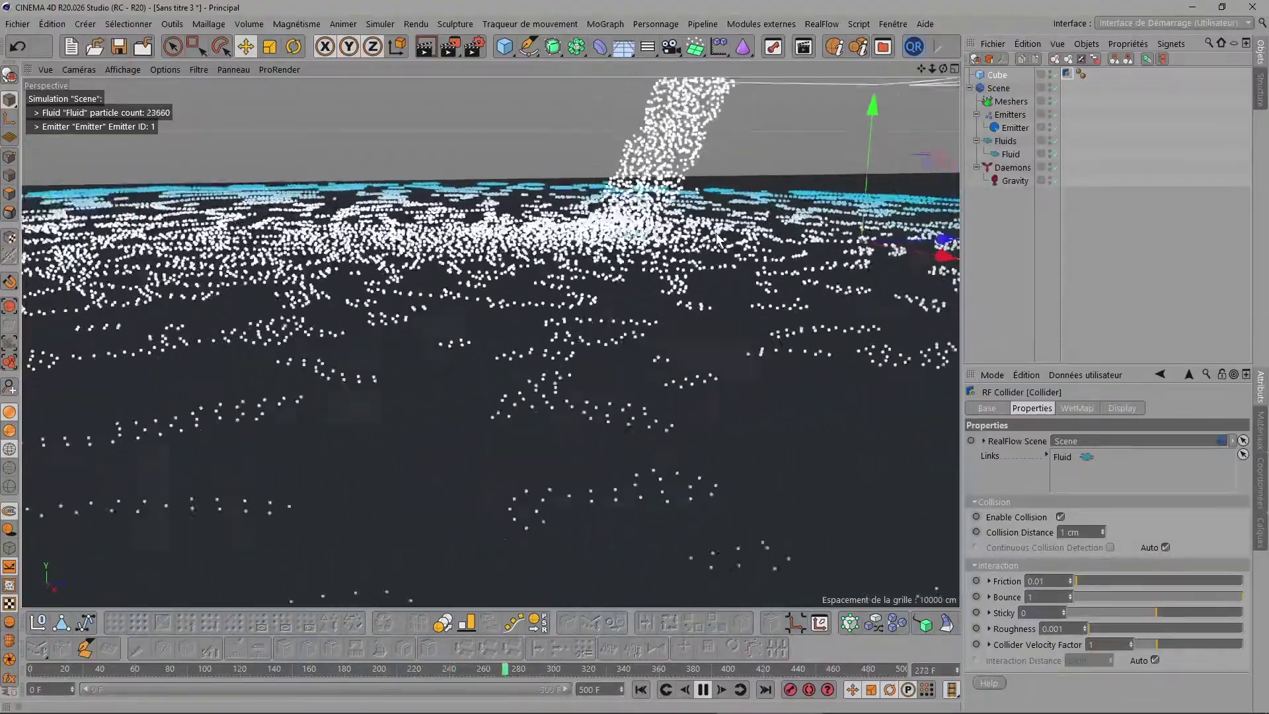
pyautogui.moveTo(943, 68)
pyautogui.mouseDown()
pyautogui.moveTo(810, 238)
pyautogui.moveTo(829, 288)
pyautogui.mouseUp()
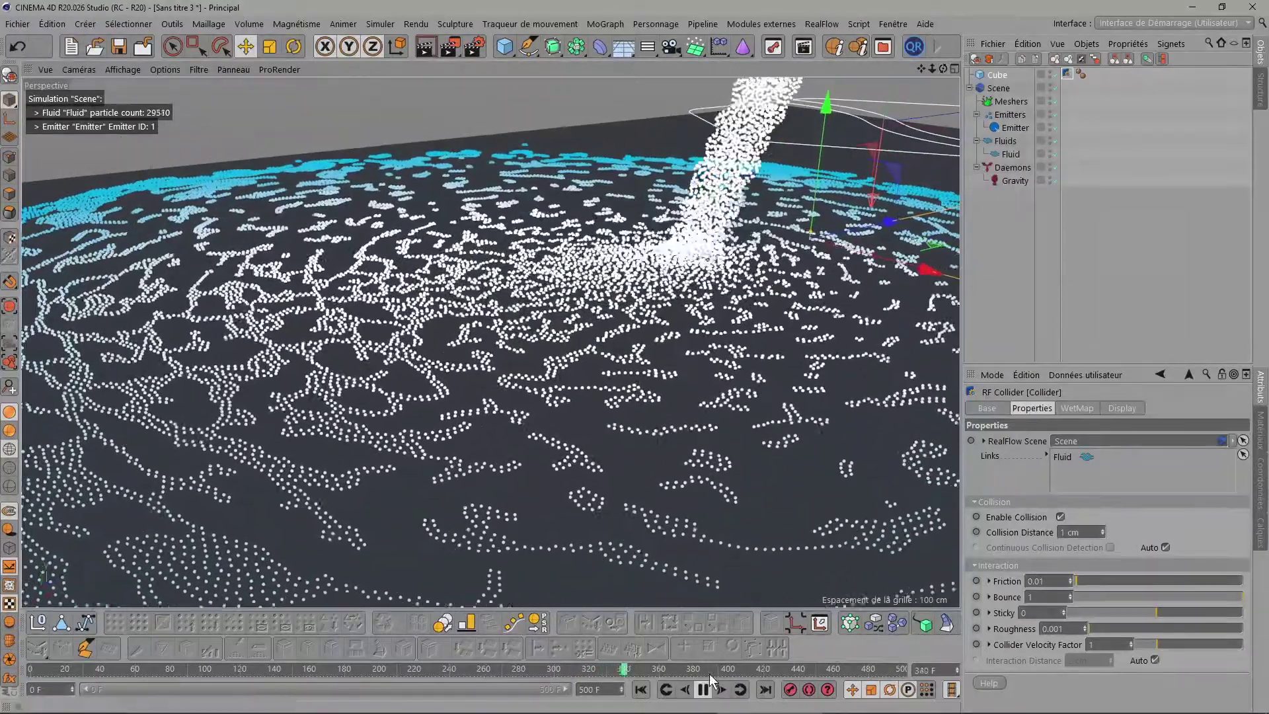
pyautogui.click(705, 689)
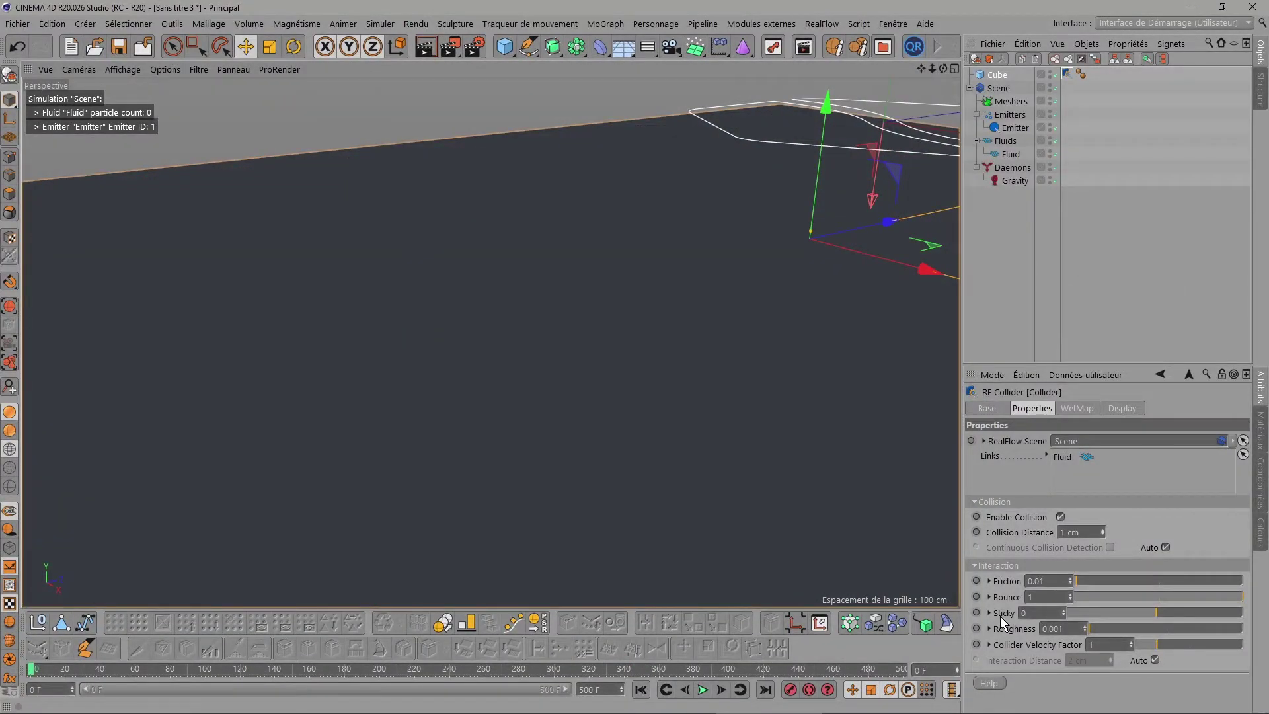
# Step: Raise the collider's Sticky to 27 and play the simulation, zooming in on the pooling fluid
pyautogui.hotkey('ctrl', 'shift', 'z')
pyautogui.moveTo(1155, 614); pyautogui.dragTo(1216, 613)
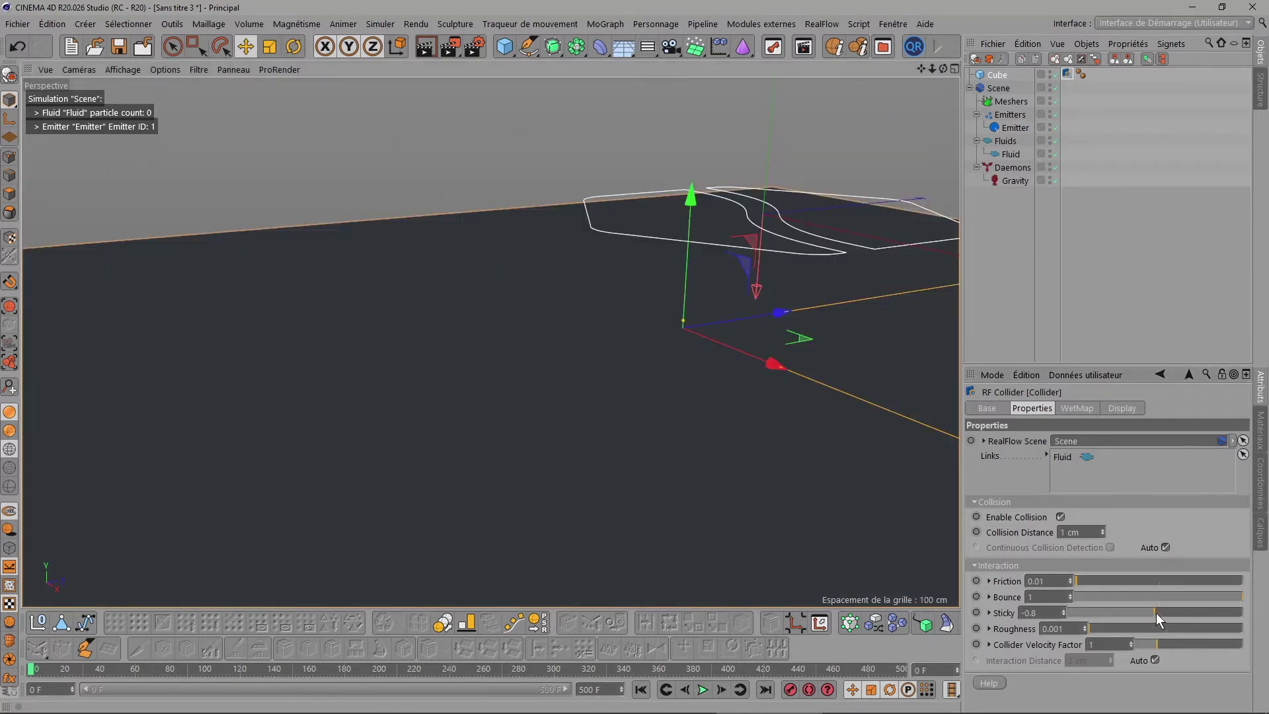
pyautogui.click(703, 690)
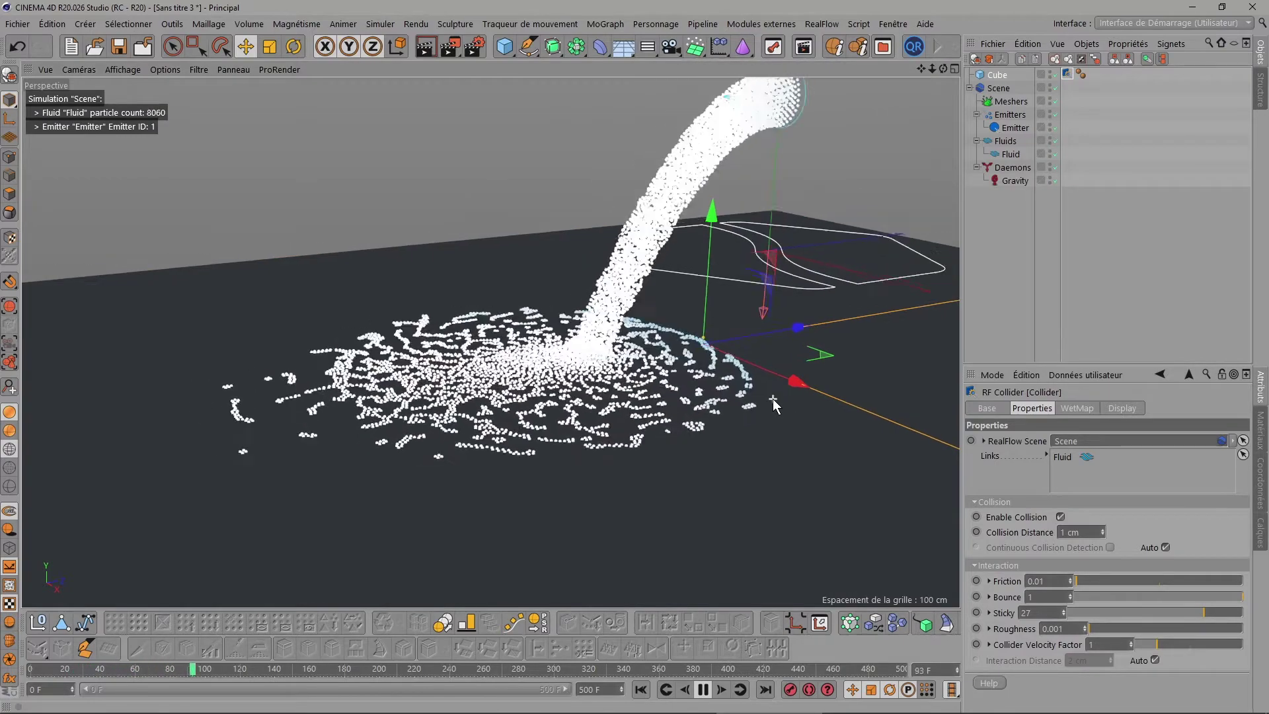
pyautogui.scroll(-3, 772, 399)
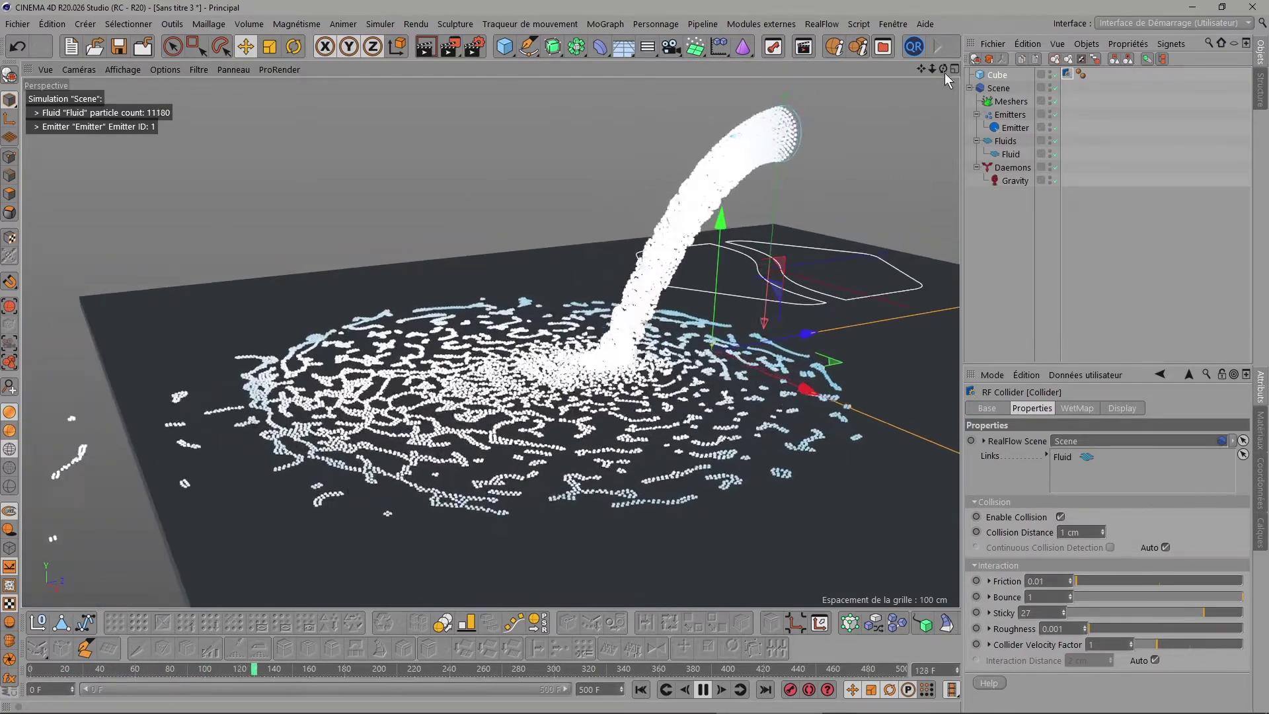
pyautogui.moveTo(943, 69); pyautogui.dragTo(919, 112)
pyautogui.moveTo(932, 69); pyautogui.dragTo(925, 20)
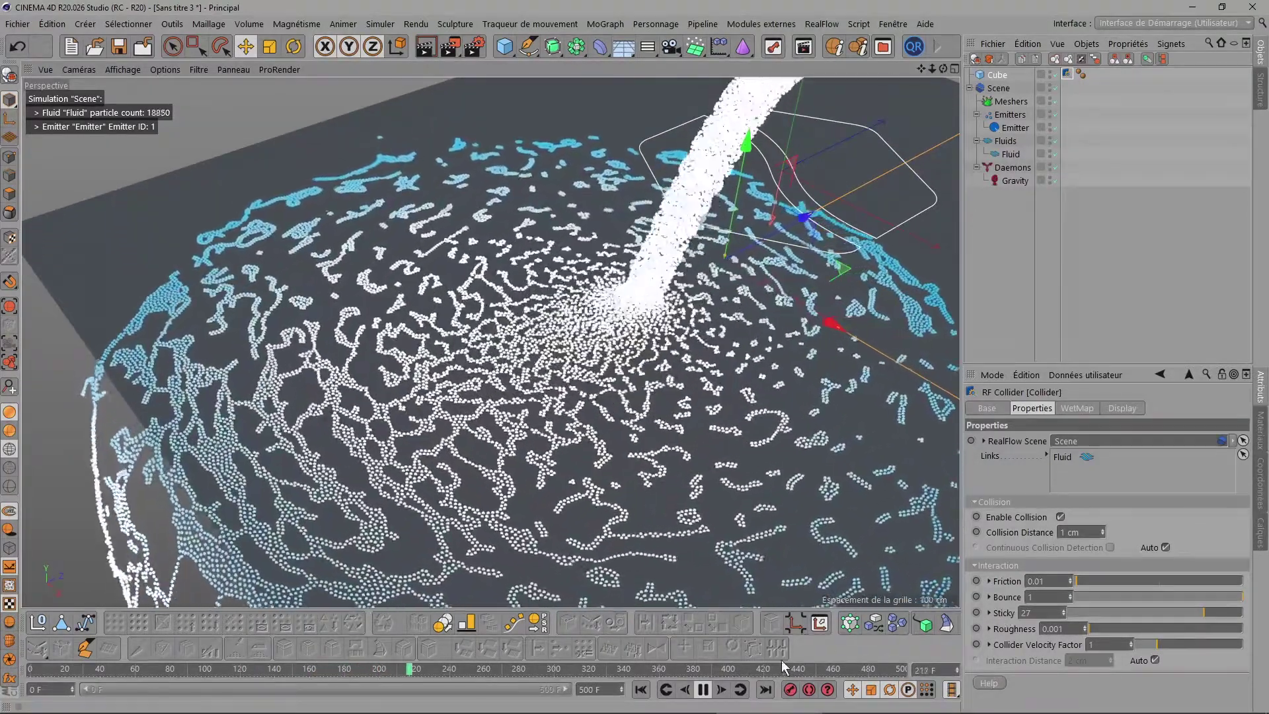
pyautogui.click(702, 689)
# Step: Set Sticky to 31.4 and replay the simulation from the start, pausing around frame 144
pyautogui.click(1101, 612)
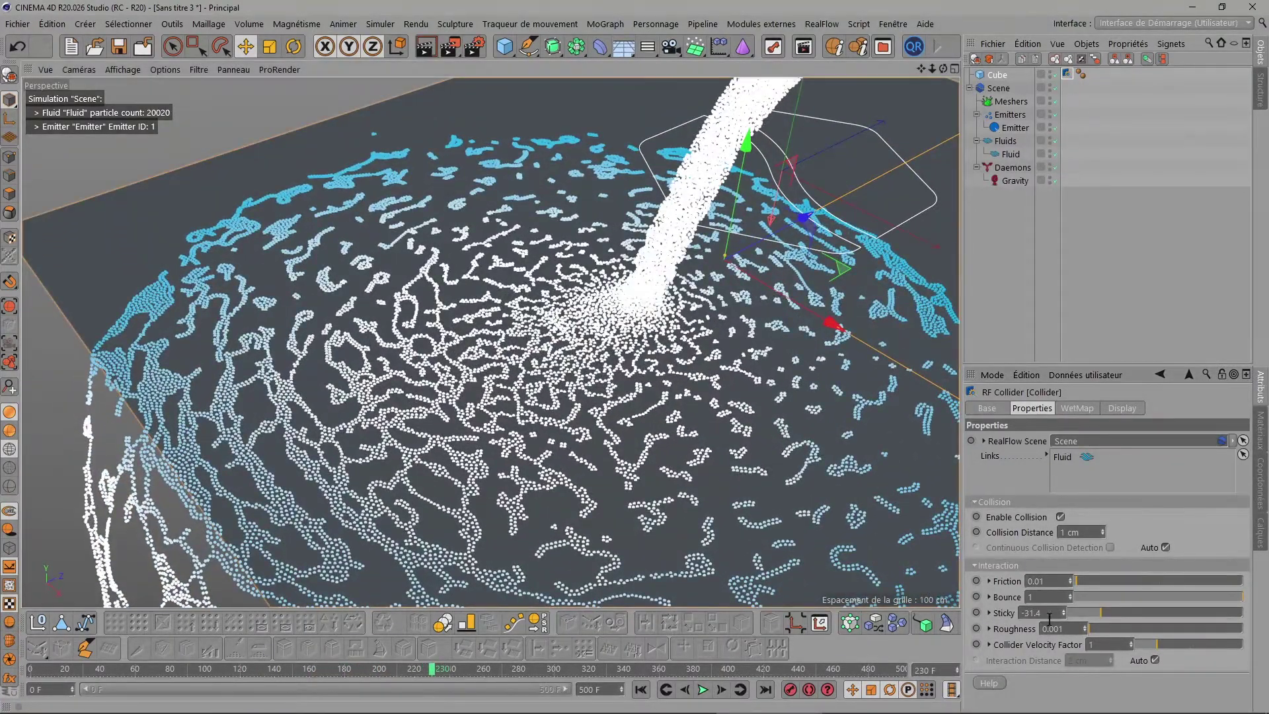
pyautogui.click(641, 689)
pyautogui.click(703, 689)
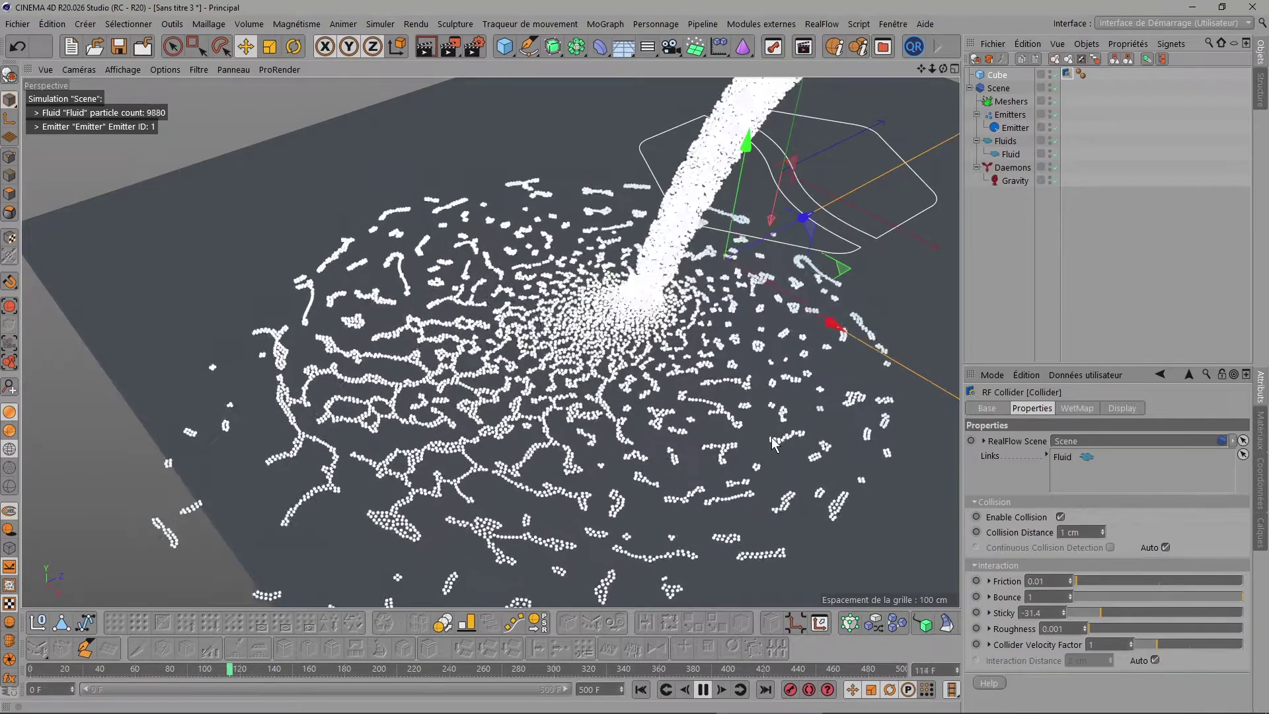
pyautogui.click(702, 689)
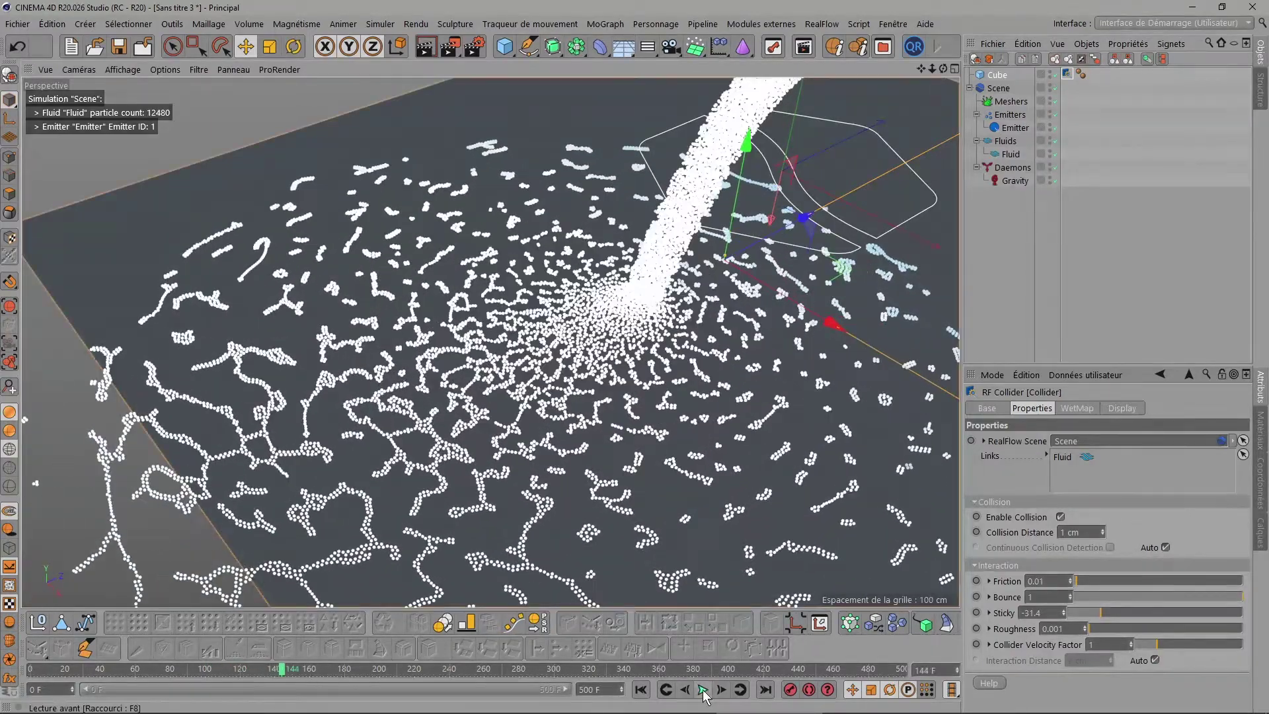
# Step: Rewind and play the simulation with the collider's Roughness raised to 0.47
pyautogui.click(639, 691)
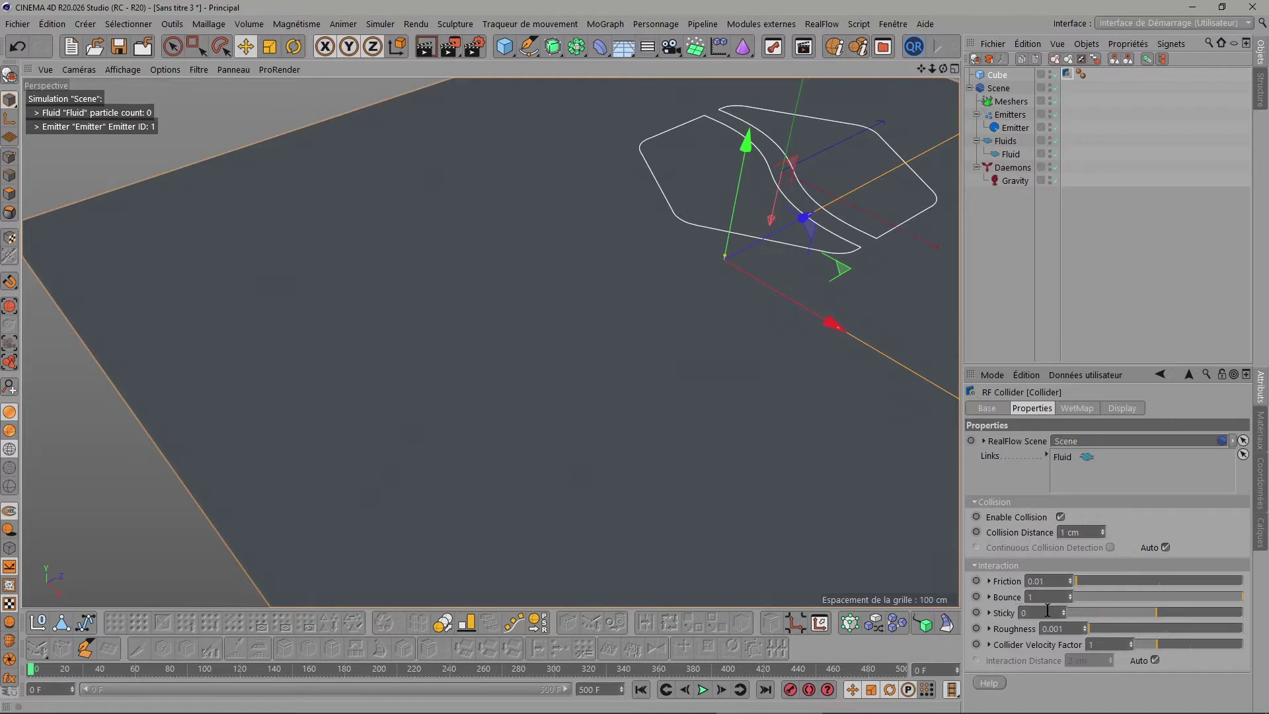
pyautogui.moveTo(1105, 625); pyautogui.dragTo(1153, 629)
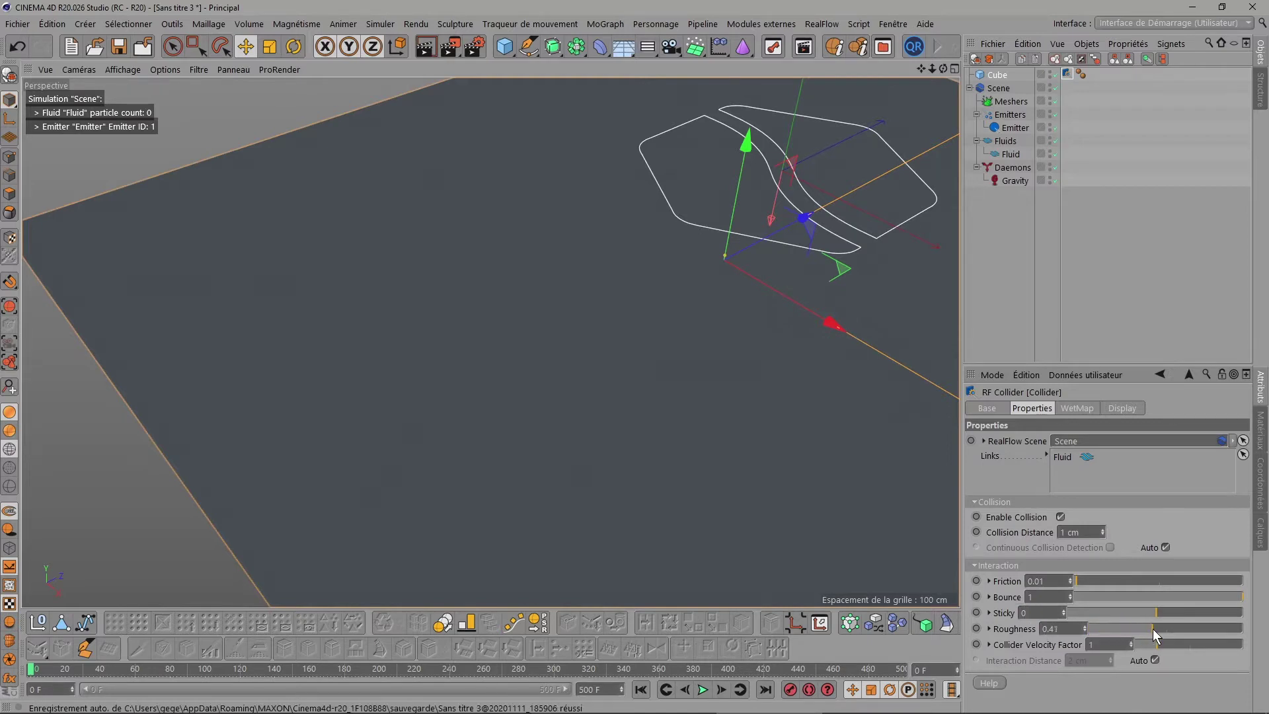
pyautogui.click(704, 689)
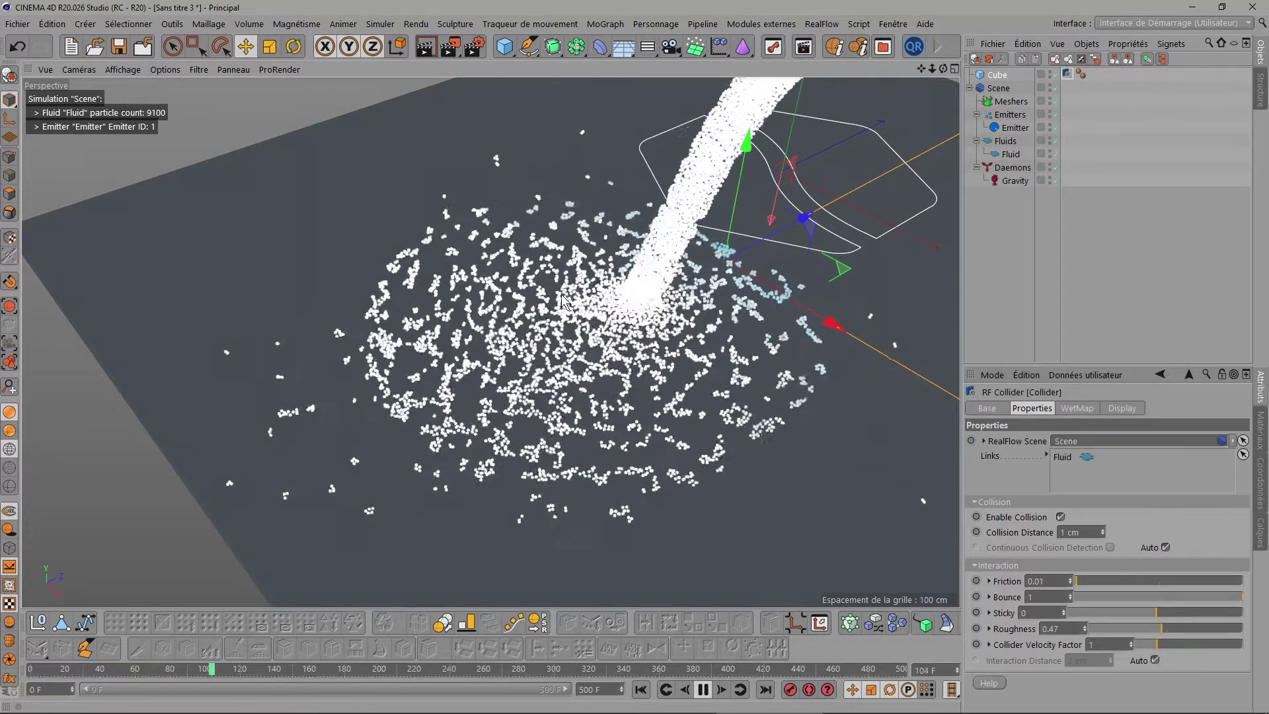
# Step: Orbit and zoom around the scattering spray toward the floor's edge, then pause
pyautogui.keyDown('alt'); pyautogui.moveTo(563, 301); pyautogui.dragTo(562, 251); pyautogui.keyUp('alt')
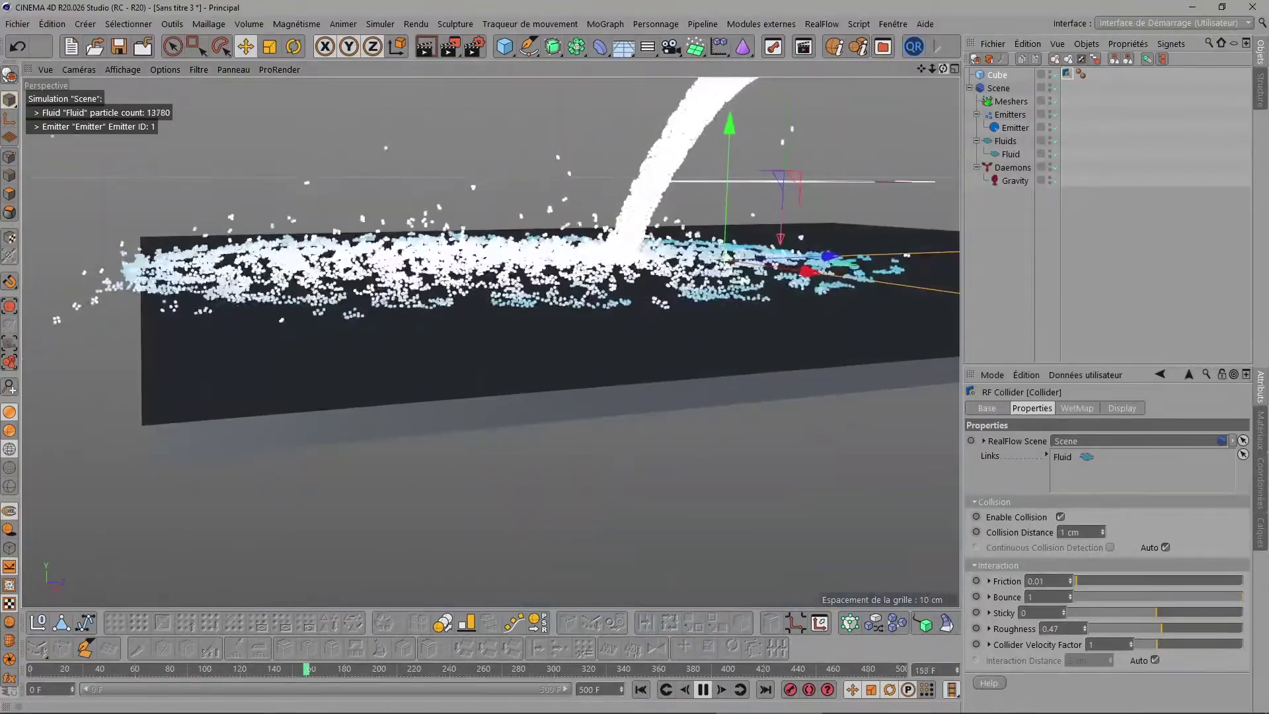
pyautogui.scroll(3, 613, 217)
pyautogui.scroll(3, 562, 247)
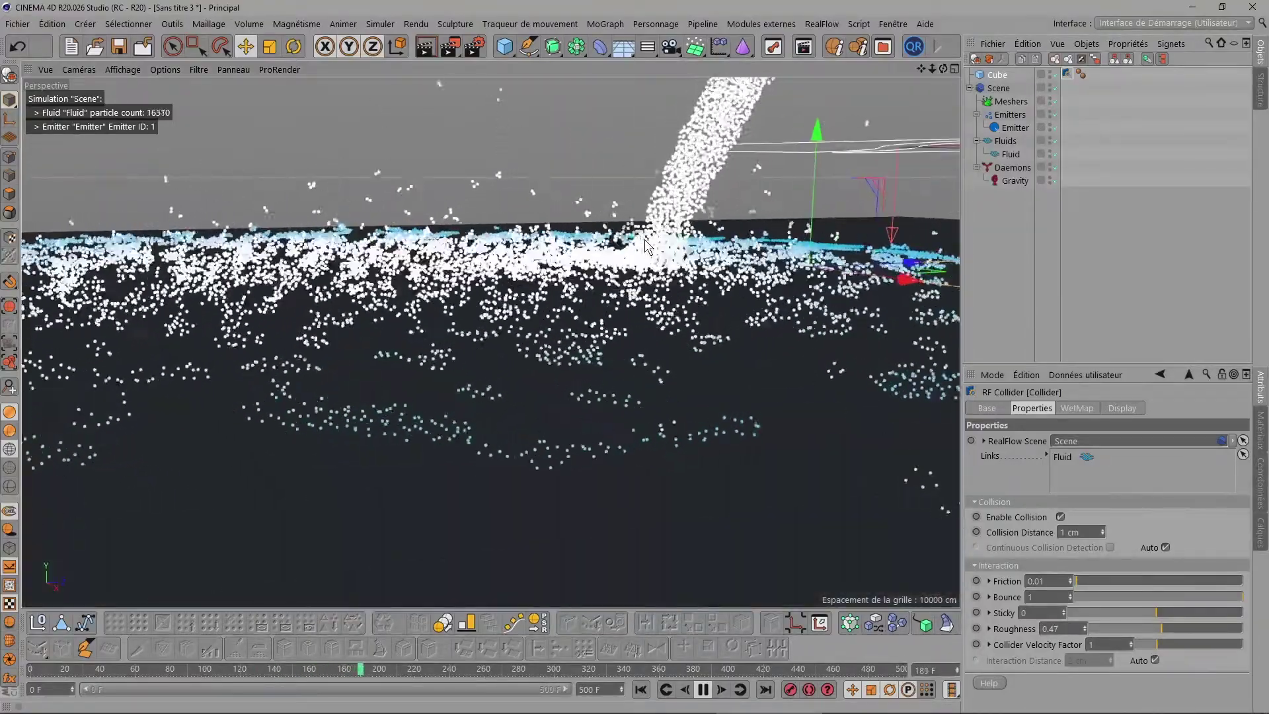
pyautogui.keyDown('alt'); pyautogui.moveTo(645, 239); pyautogui.dragTo(756, 180); pyautogui.keyUp('alt')
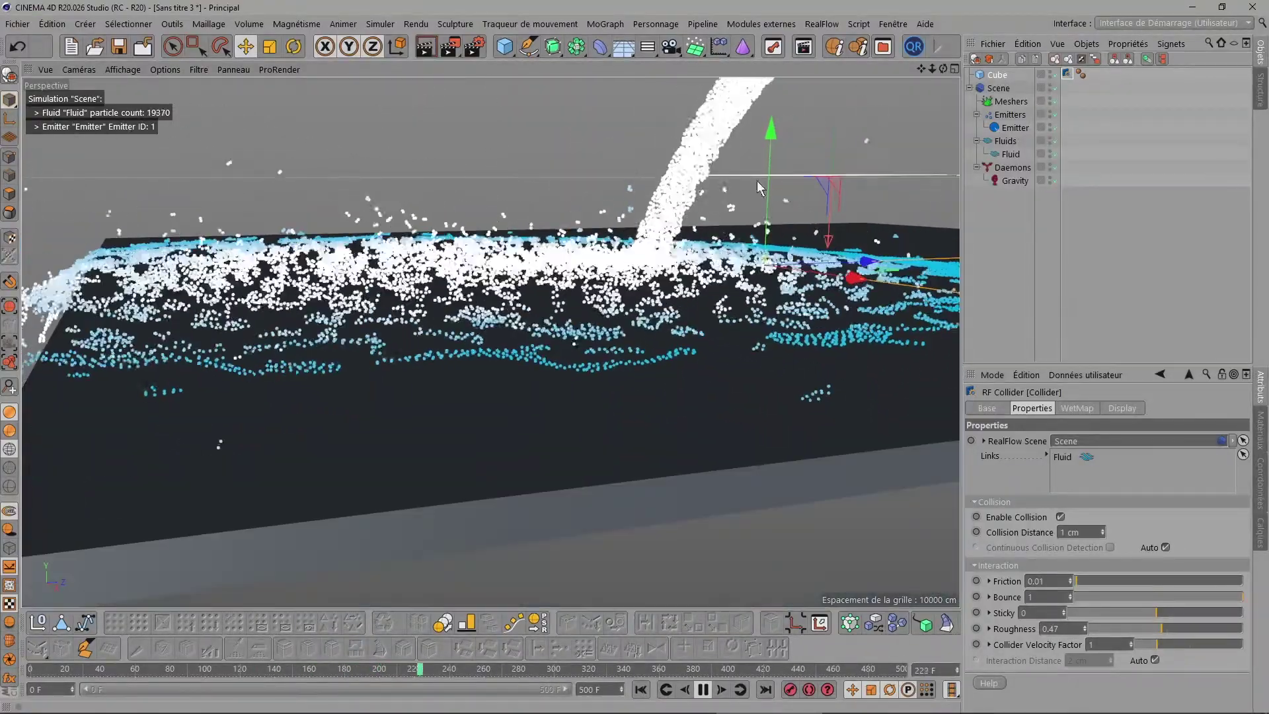
pyautogui.scroll(3, 766, 182)
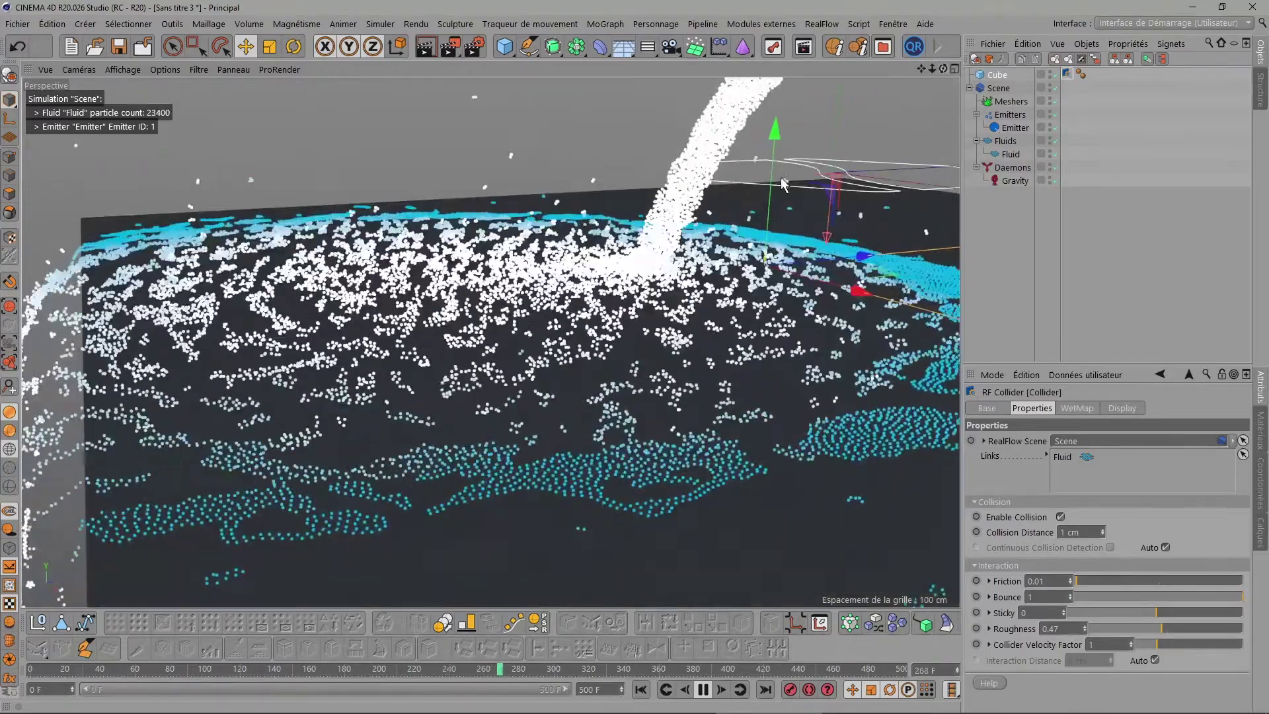
pyautogui.click(702, 692)
# Step: Keep Friction at 0.01 and replay the stream splashing off the Bounce 1 plane, then stop
pyautogui.click(641, 691)
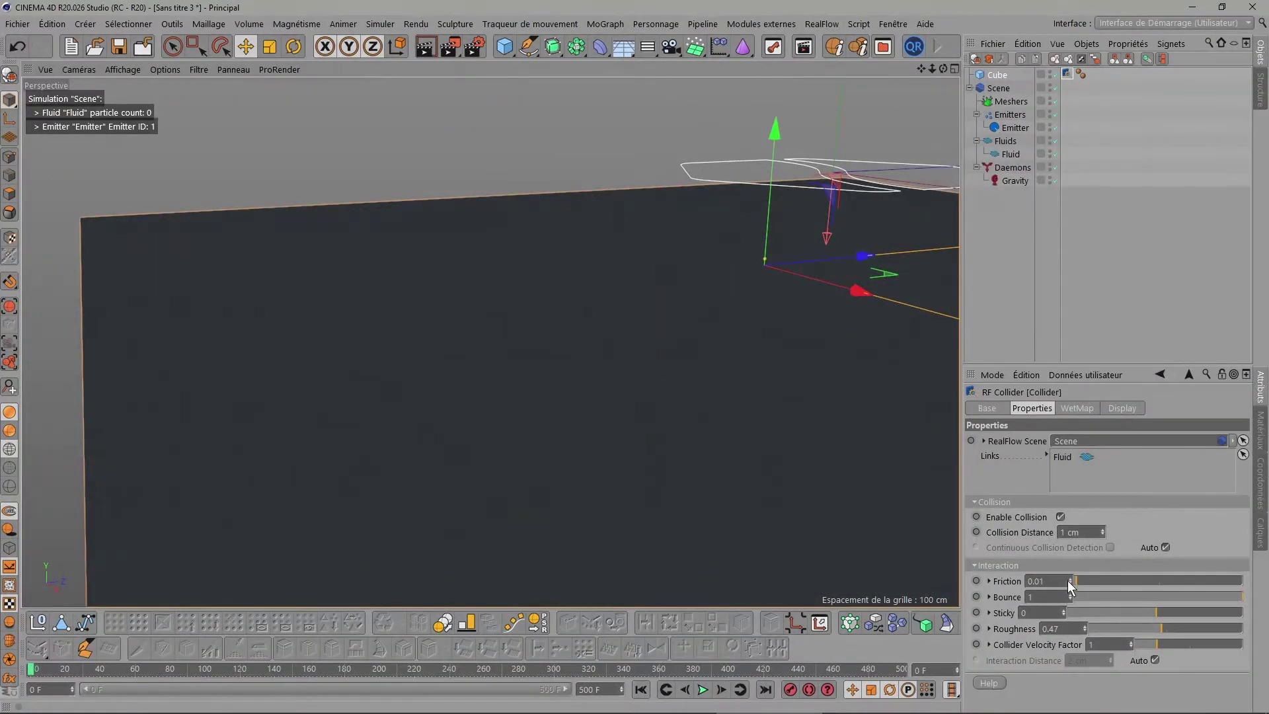
pyautogui.click(1062, 582)
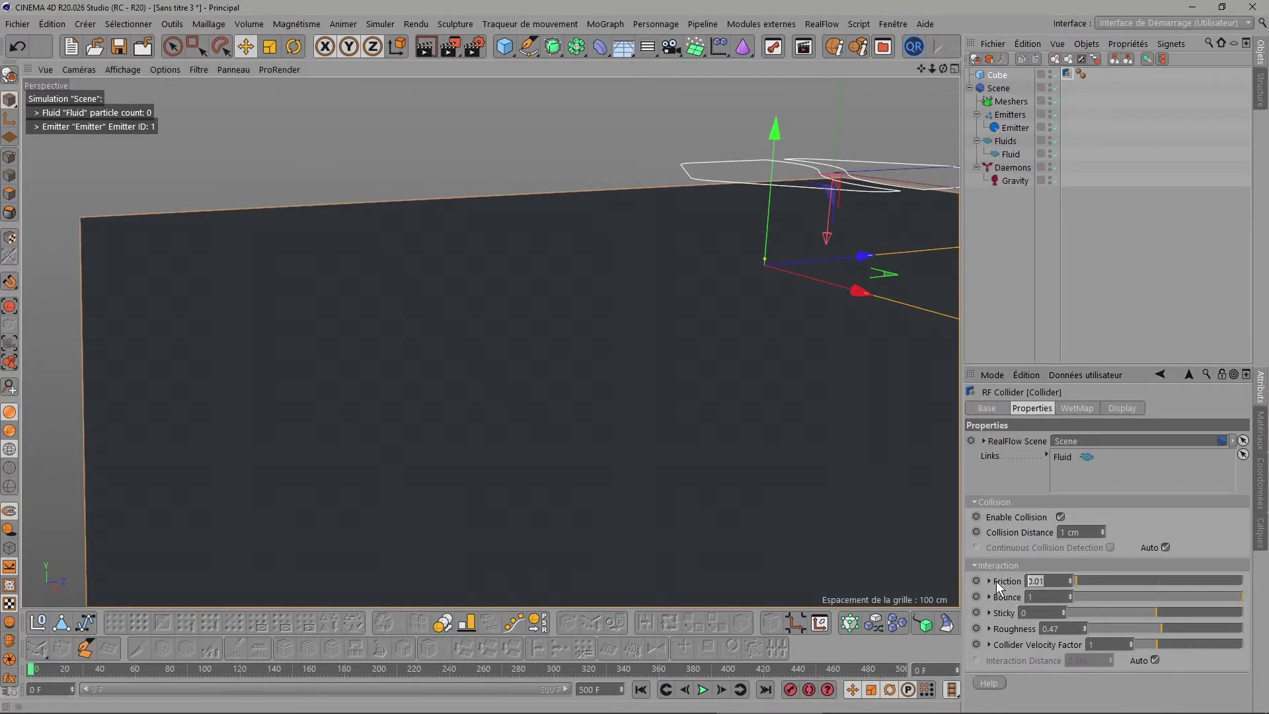
pyautogui.click(1039, 596)
pyautogui.moveTo(921, 67); pyautogui.dragTo(895, 41)
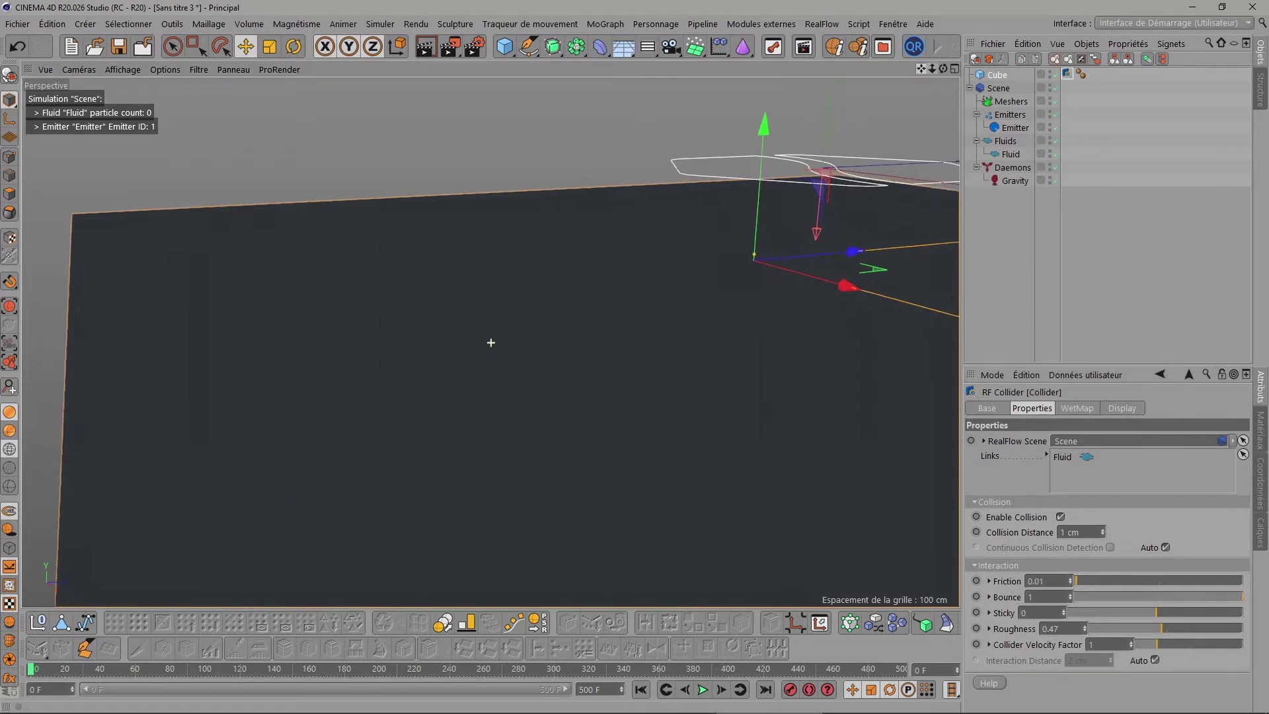
pyautogui.click(702, 689)
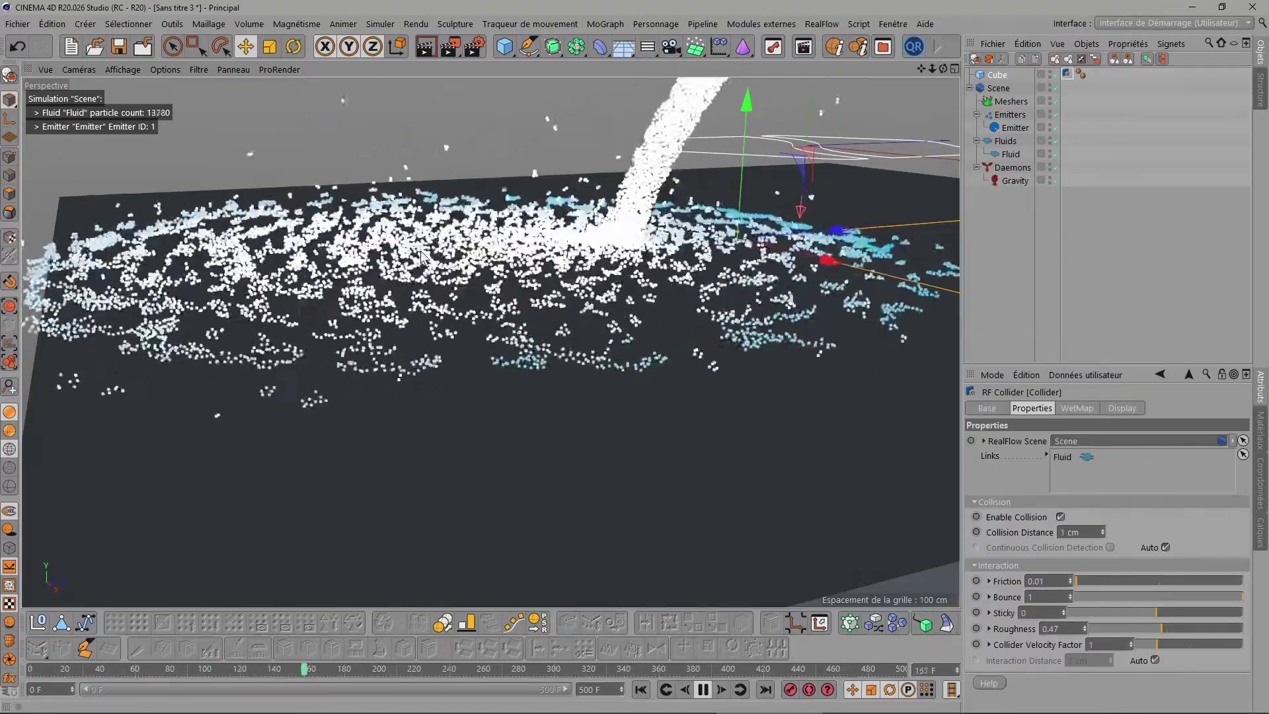
pyautogui.moveTo(932, 69)
pyautogui.mouseDown()
pyautogui.moveTo(918, 69)
pyautogui.moveTo(941, 64)
pyautogui.moveTo(935, 85)
pyautogui.mouseUp()
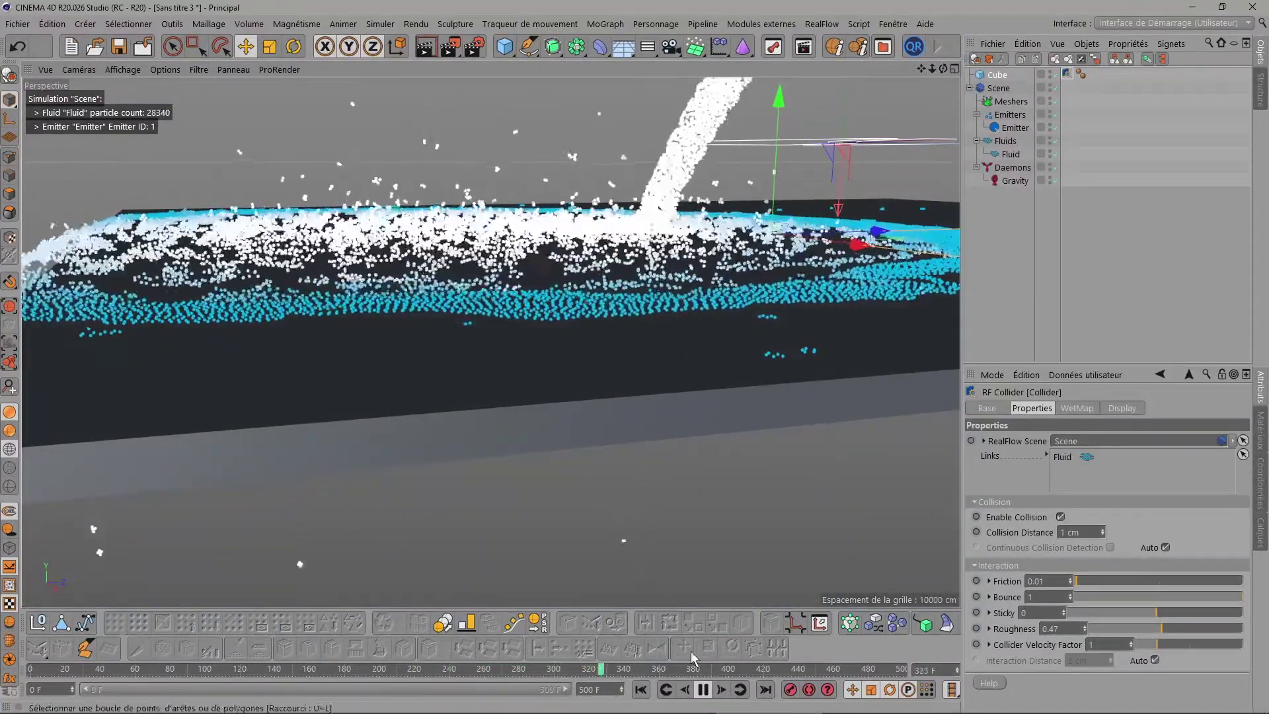
pyautogui.click(703, 690)
# Step: Set the collider's Bounce to 0.6 and play the simulation, orbiting to watch the fluid spread
pyautogui.click(640, 690)
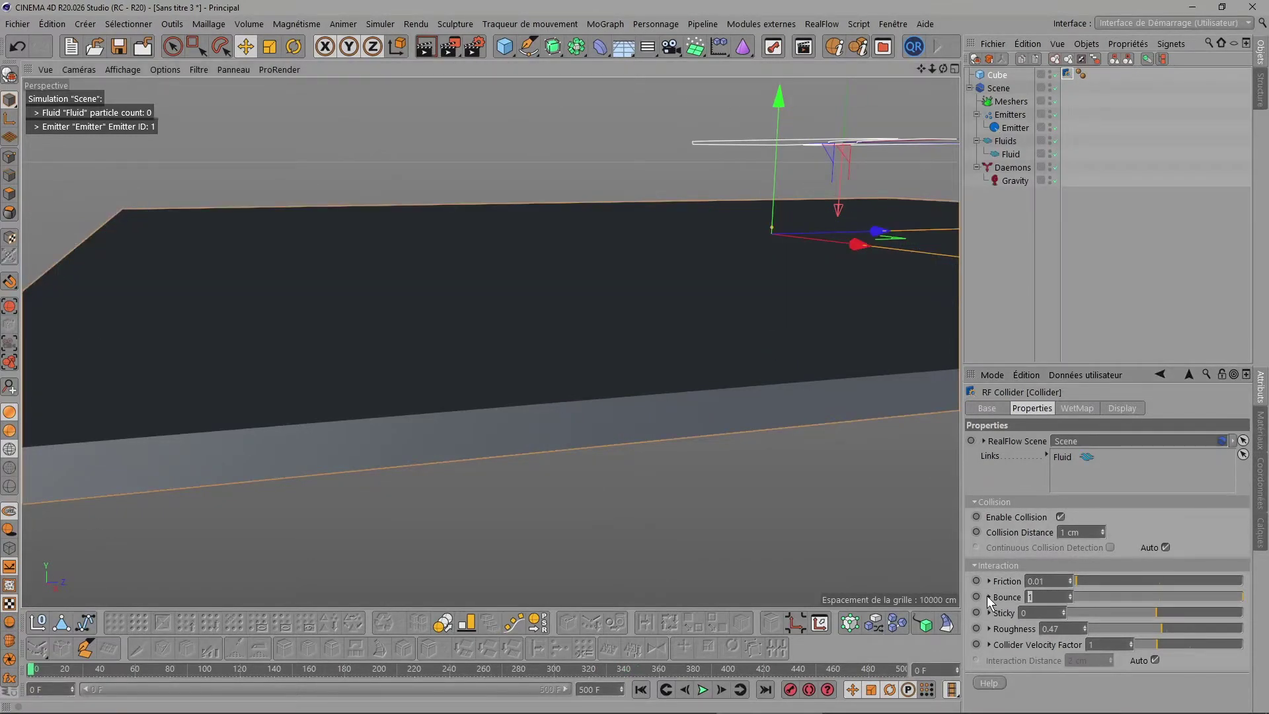
pyautogui.write('0.6')
pyautogui.press('Return')
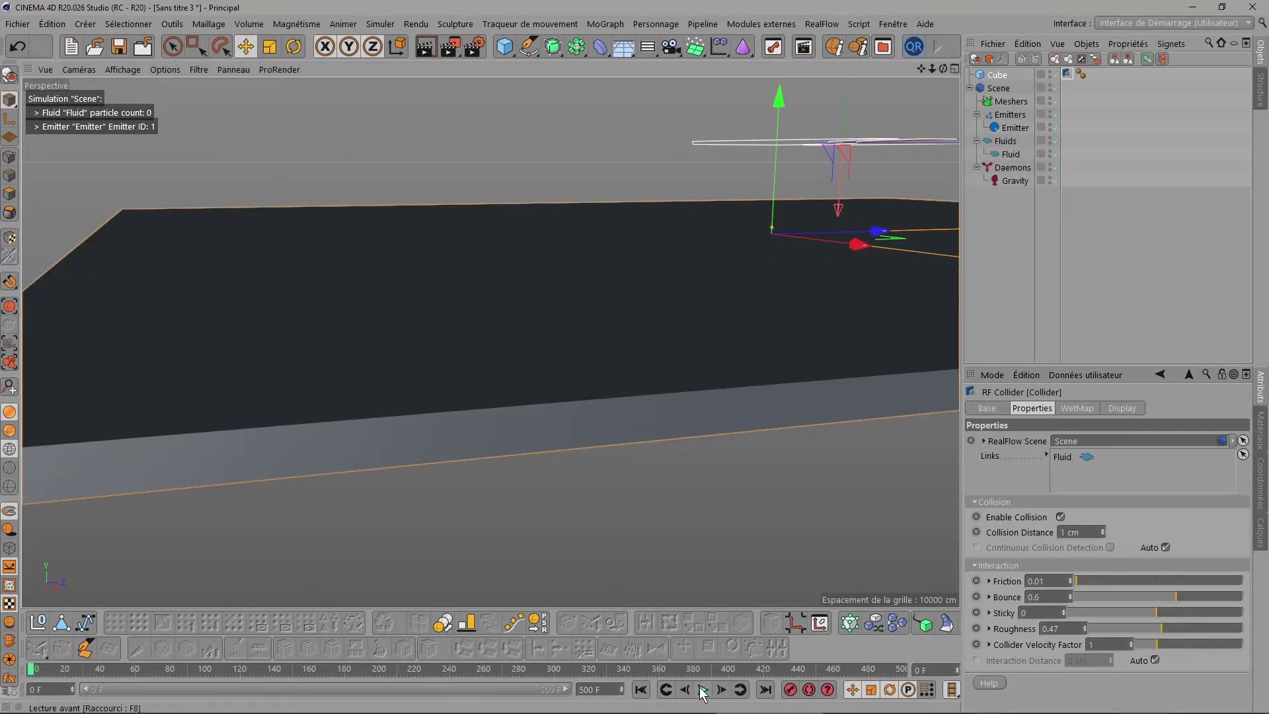
pyautogui.click(702, 690)
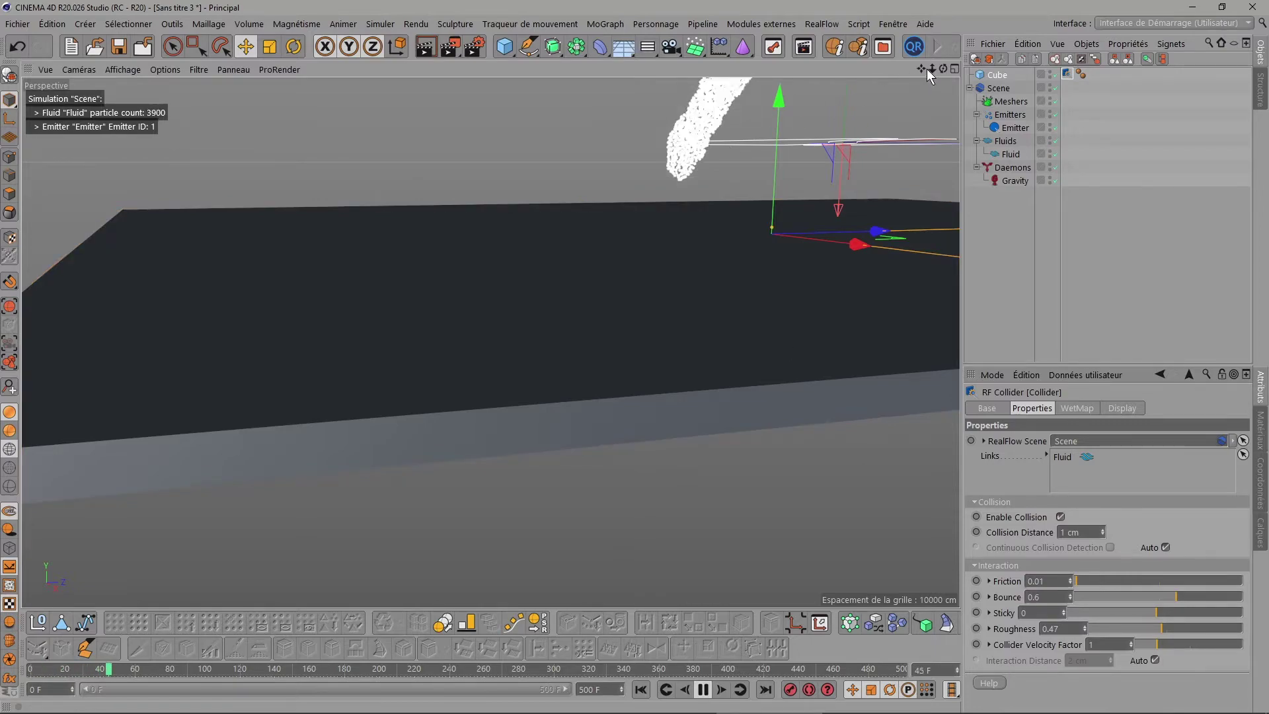
pyautogui.moveTo(927, 68); pyautogui.dragTo(926, 68)
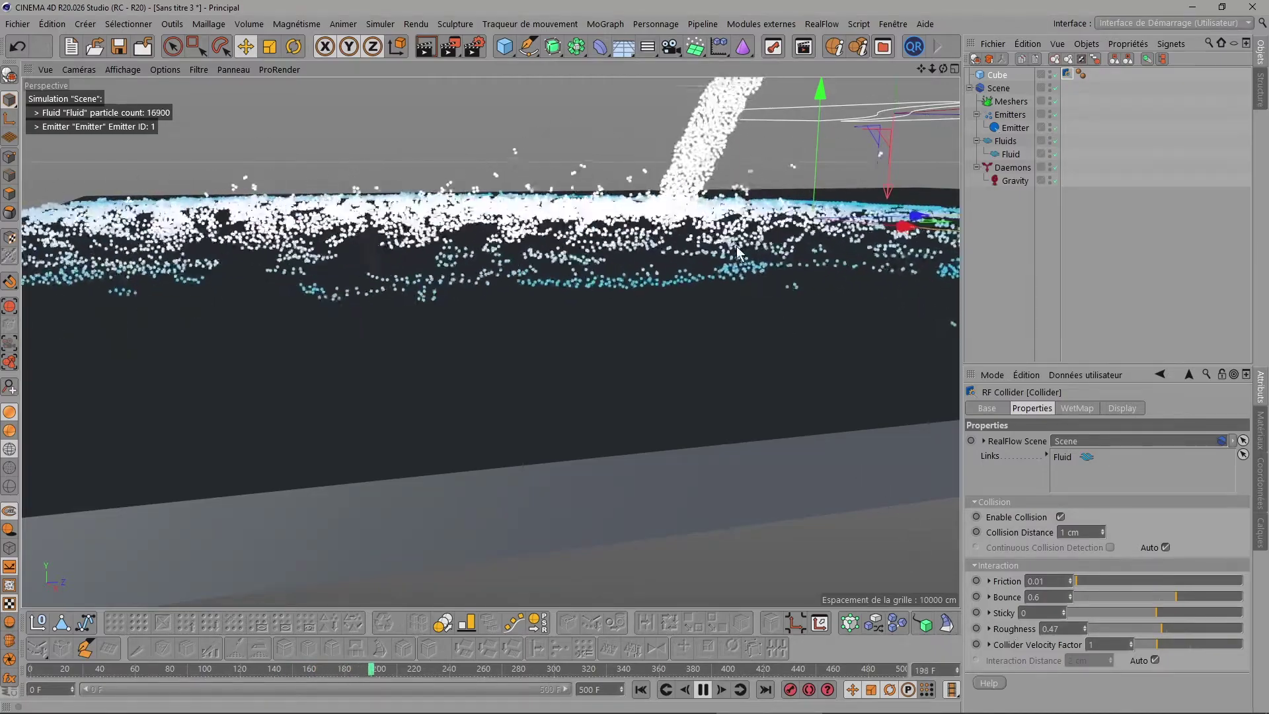
pyautogui.keyDown('alt'); pyautogui.moveTo(736, 246); pyautogui.dragTo(936, 74); pyautogui.keyUp('alt')
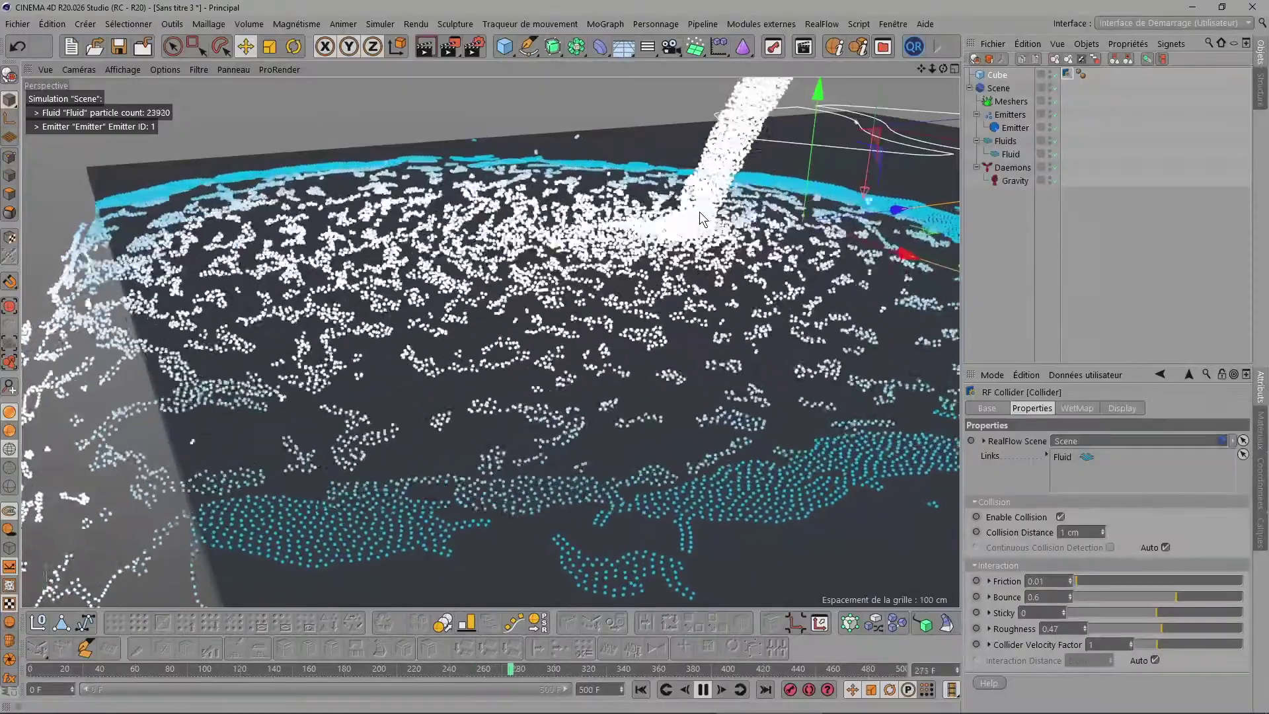
pyautogui.click(705, 689)
# Step: Rewind to frame 0, set Roughness to 0.2, and orbit out to see the whole plane
pyautogui.click(639, 690)
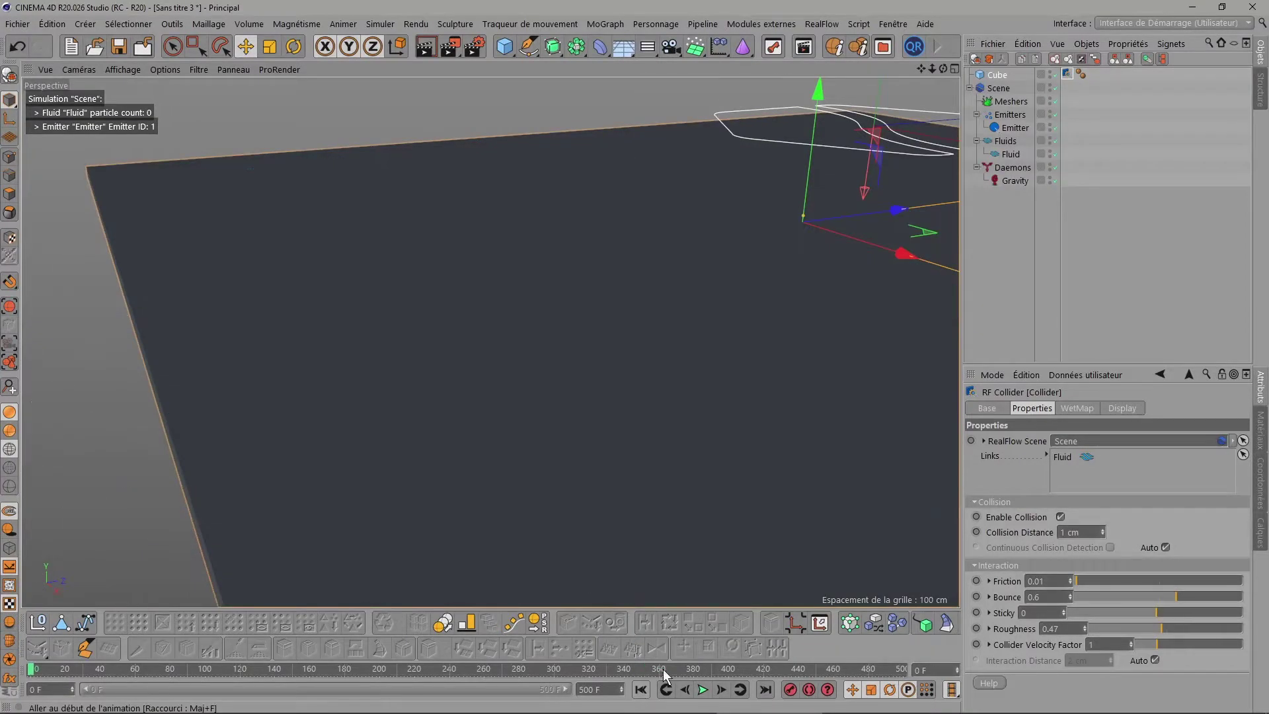
pyautogui.doubleClick(1074, 625)
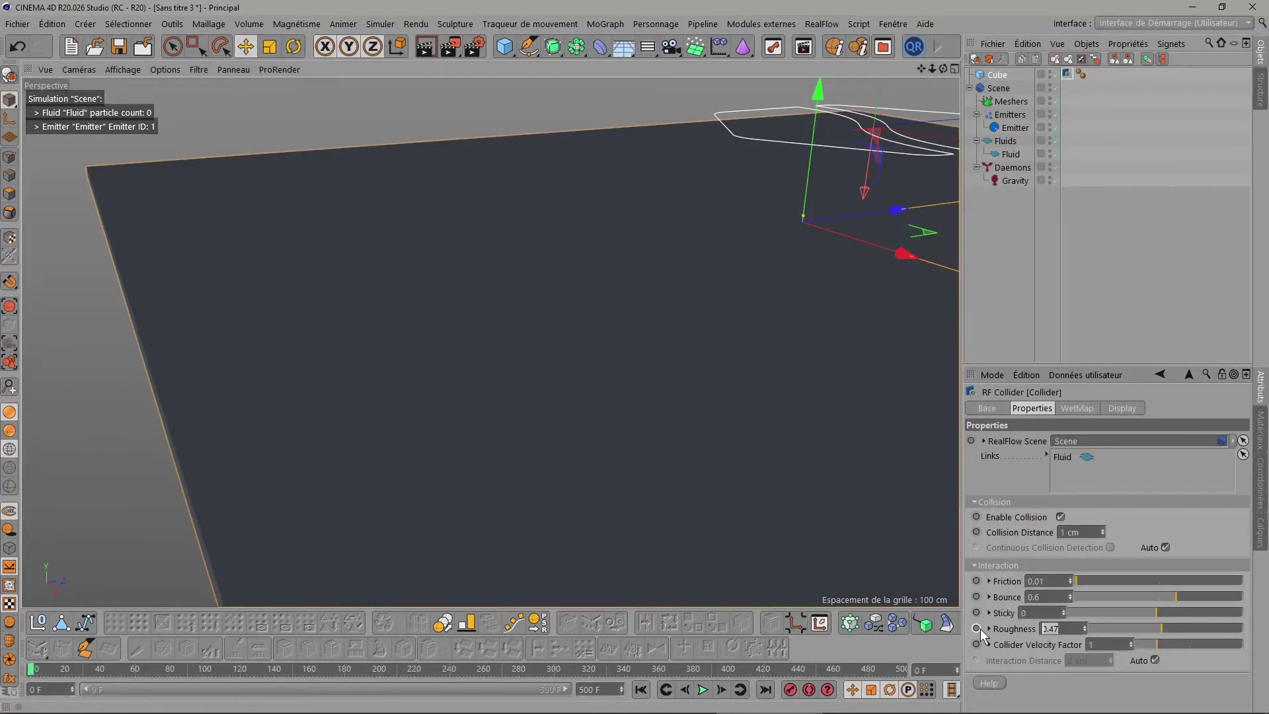
pyautogui.write('0.2')
pyautogui.press('Return')
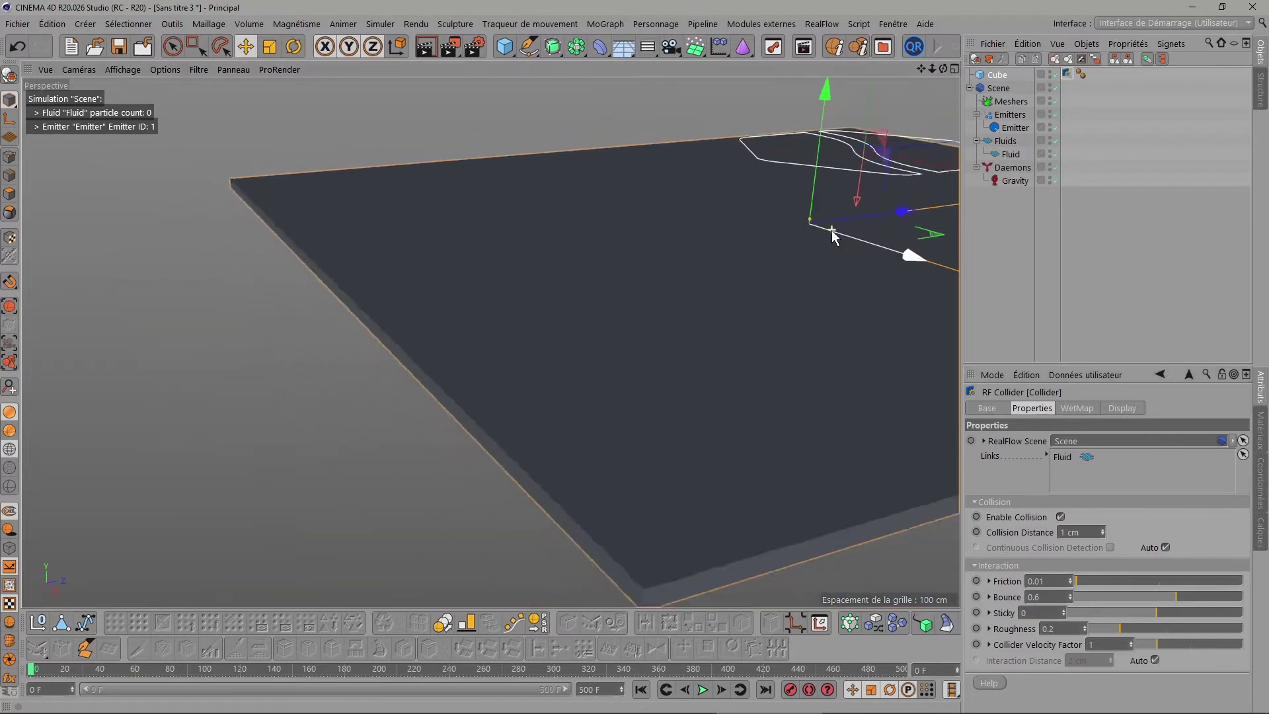
pyautogui.keyDown('alt'); pyautogui.moveTo(832, 230); pyautogui.dragTo(490, 343); pyautogui.keyUp('alt')
pyautogui.moveTo(932, 68); pyautogui.dragTo(940, 49)
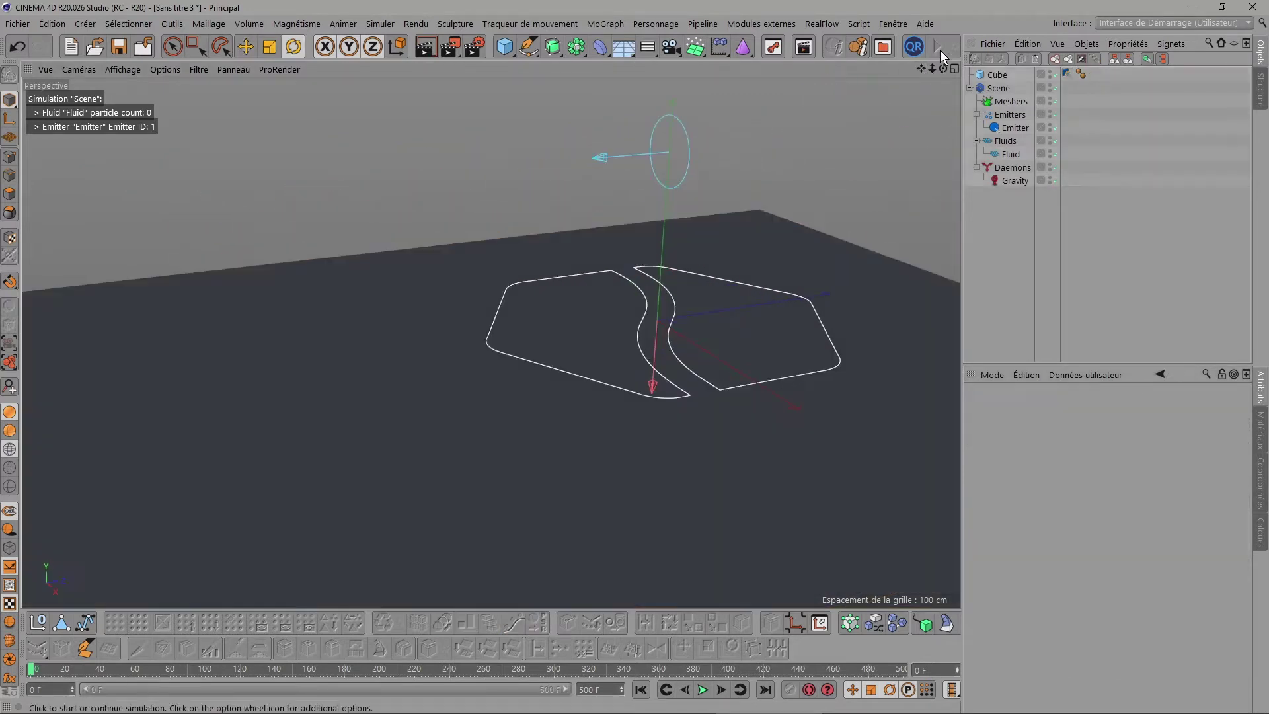
# Step: Add a Cylinder primitive and make it editable with C
pyautogui.click(507, 53)
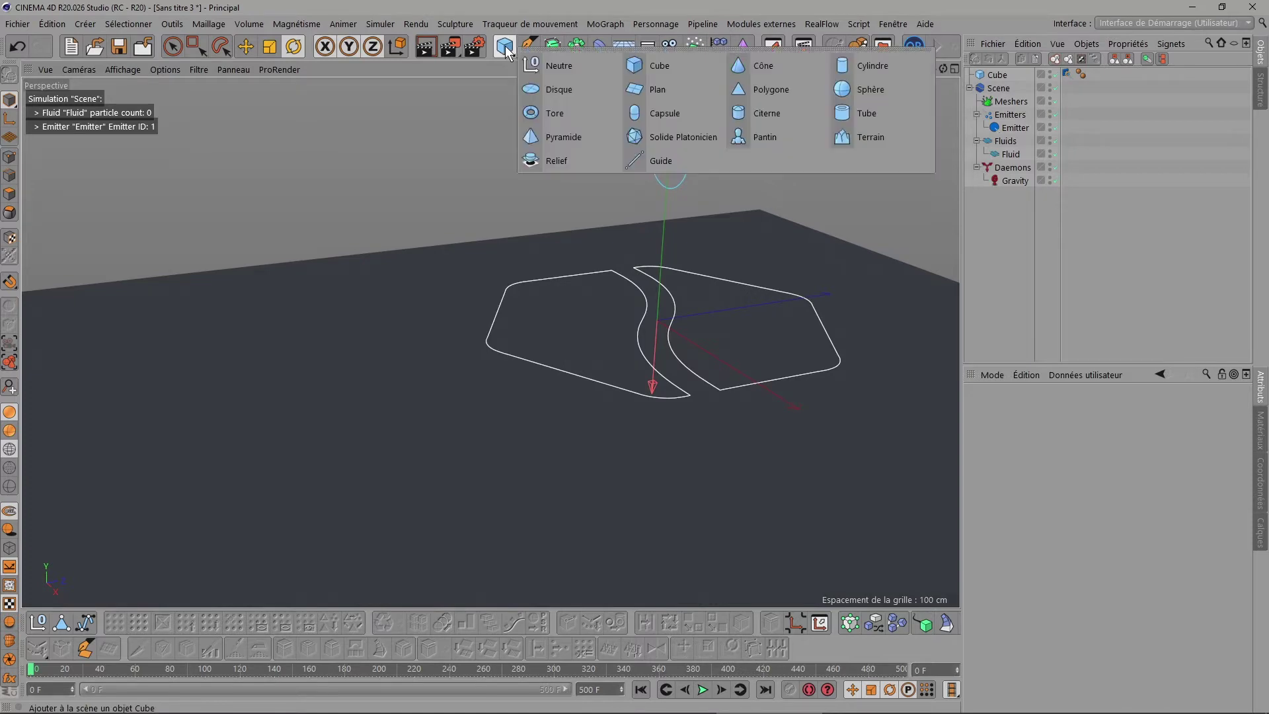
pyautogui.click(840, 80)
pyautogui.press('c')
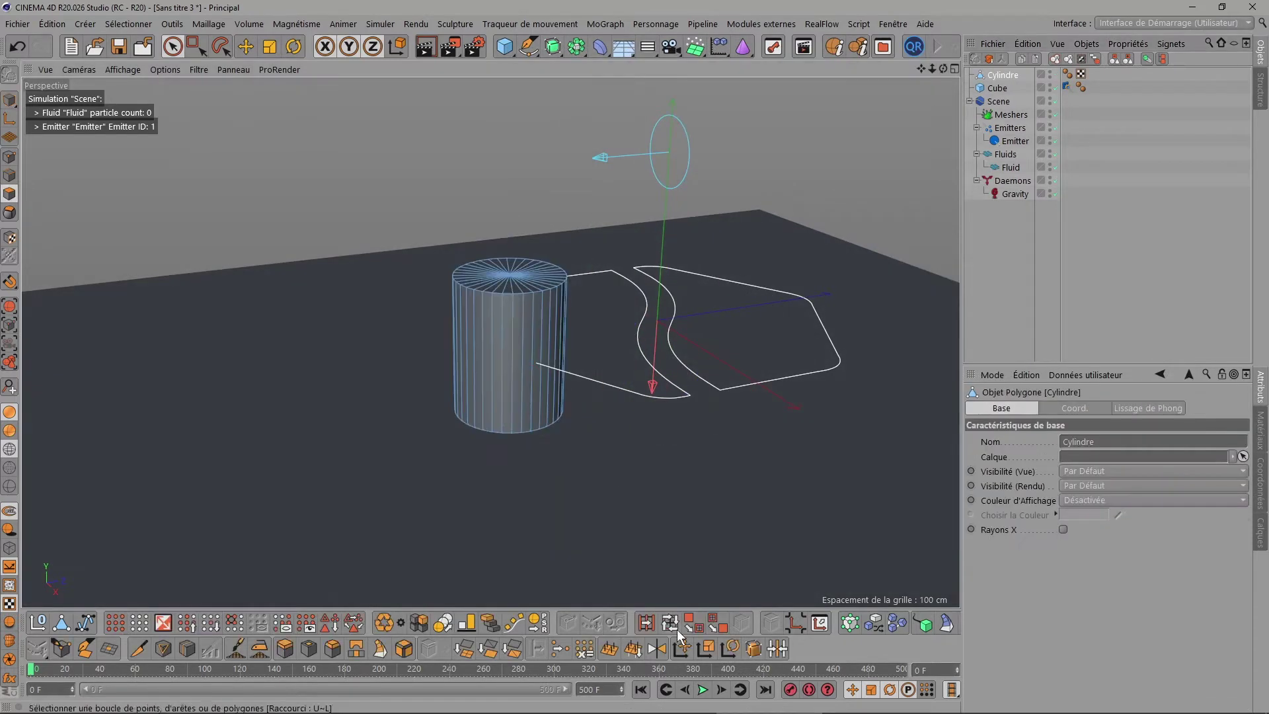
# Step: Select all of the cylinder's polygons and extrude them by -5 cm into a hollow cup
pyautogui.press('d')
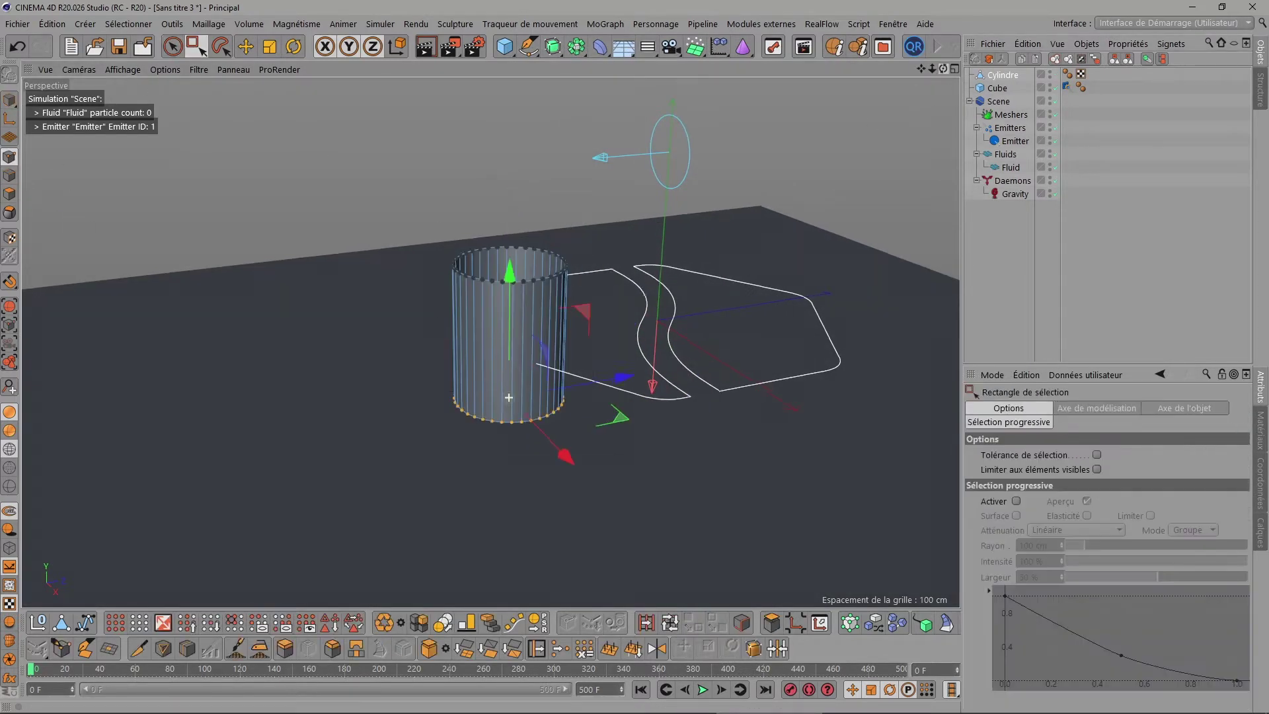
pyautogui.keyDown('alt'); pyautogui.moveTo(397, 396); pyautogui.dragTo(219, 463); pyautogui.keyUp('alt')
pyautogui.hotkey('ctrl', 'a')
pyautogui.click(9, 99)
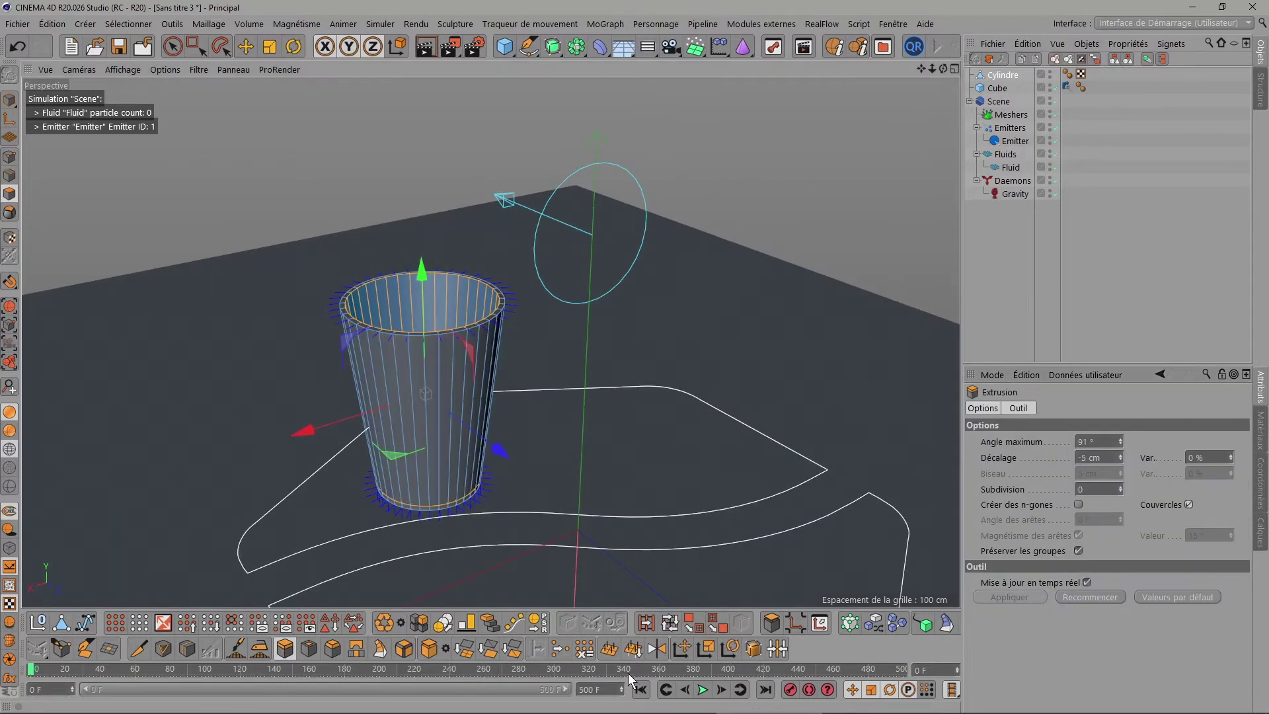
pyautogui.scroll(5, 526, 352)
pyautogui.scroll(2, 526, 351)
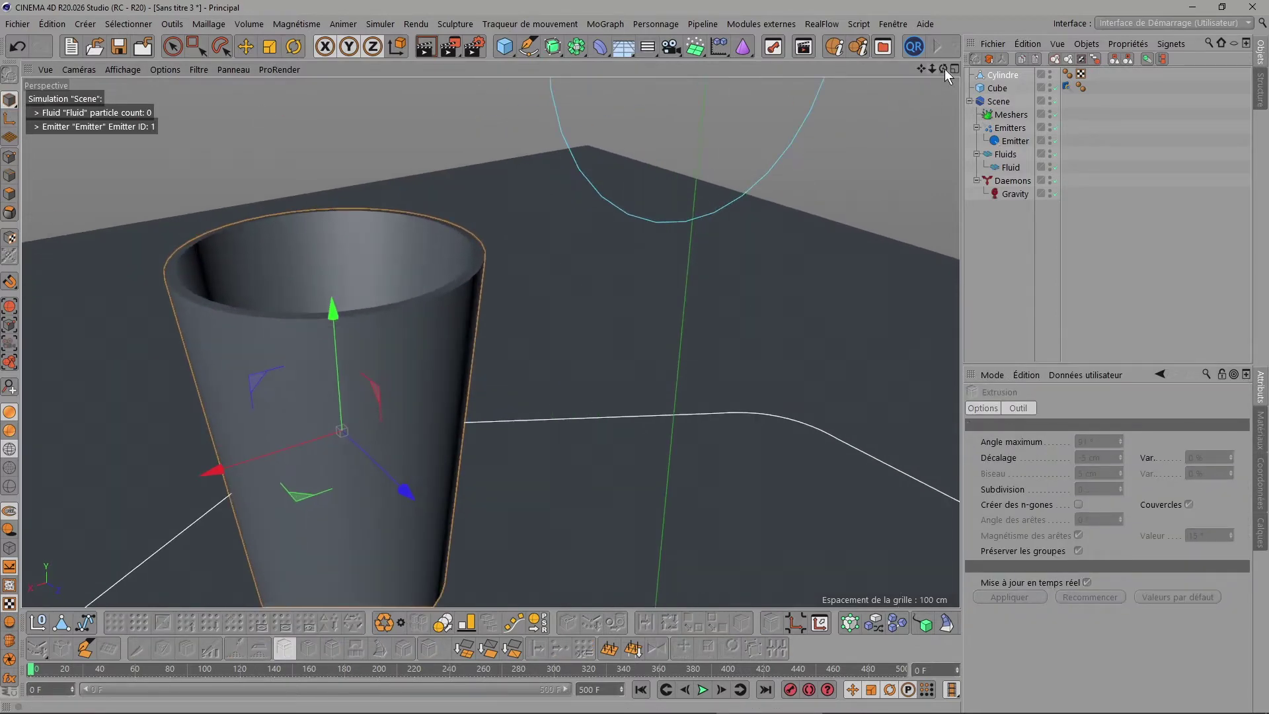
pyautogui.moveTo(945, 68)
pyautogui.mouseDown()
pyautogui.moveTo(912, 40)
pyautogui.moveTo(912, 69)
pyautogui.mouseUp()
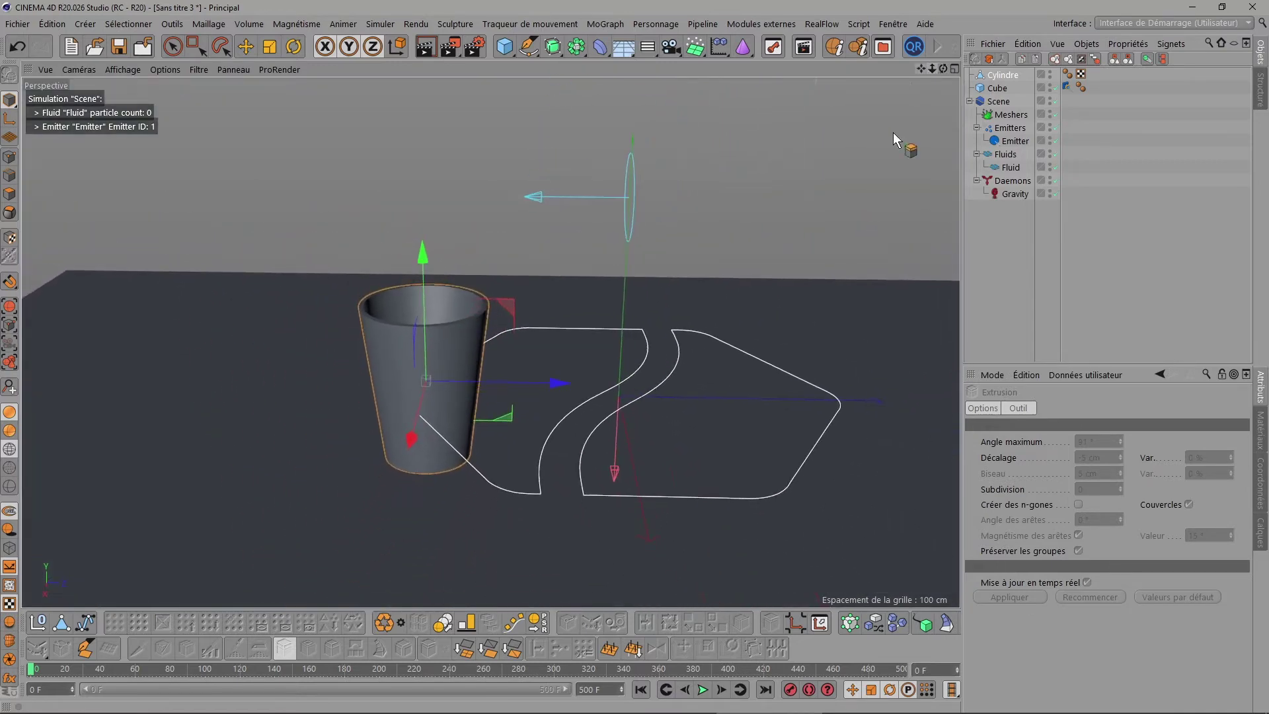
# Step: Tag the Cylindre cup as a RealFlow Collider, run the pour to frame 239, and show its Display settings
pyautogui.rightClick(1000, 74)
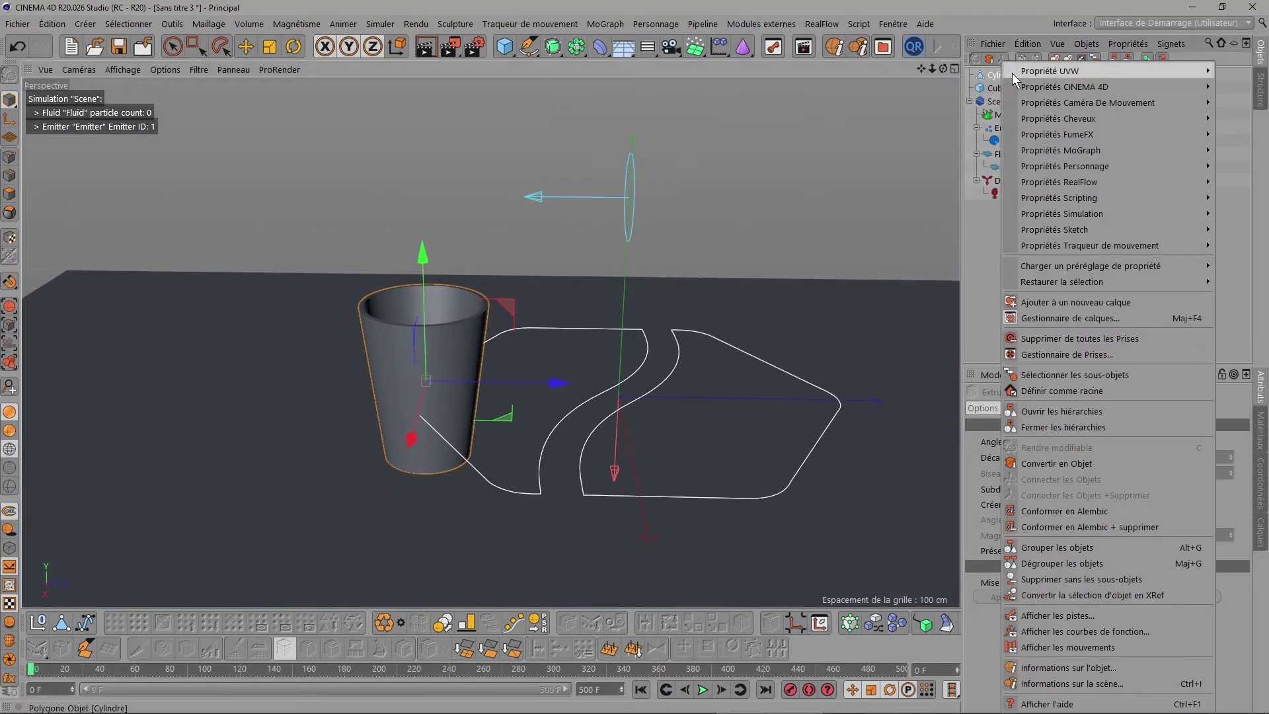
pyautogui.moveTo(1059, 181)
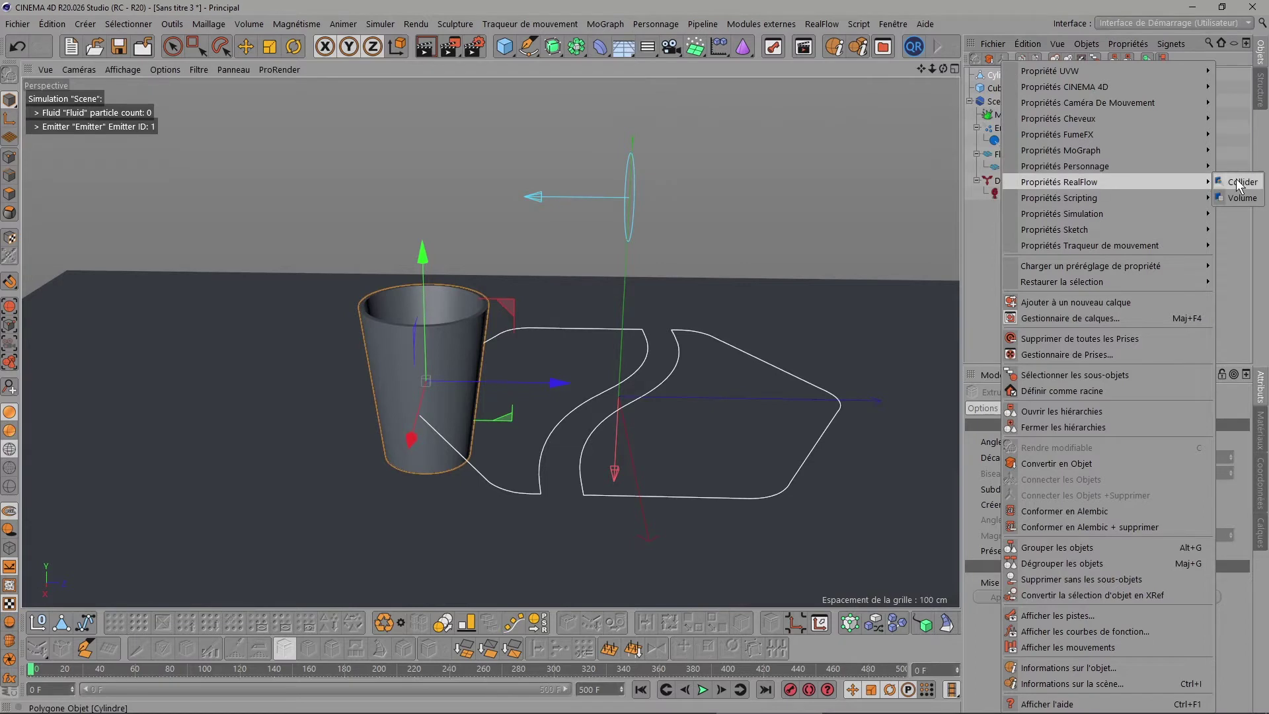
pyautogui.click(1238, 185)
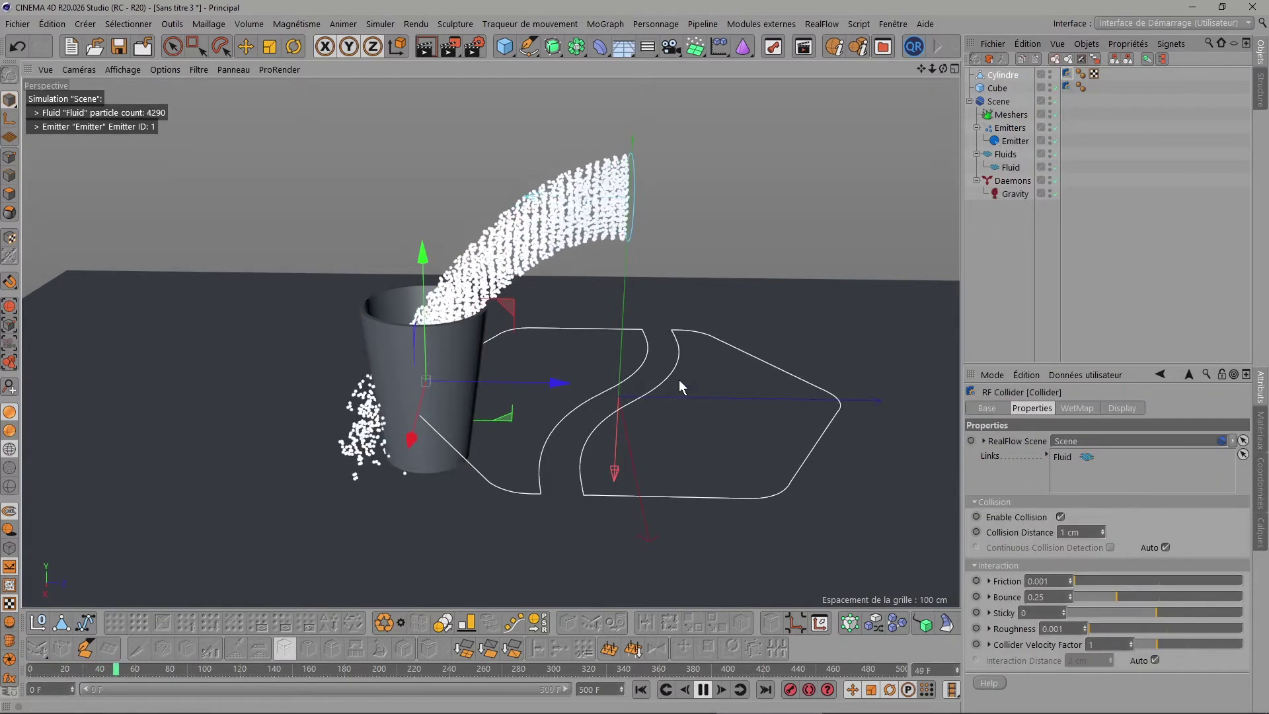
pyautogui.moveTo(943, 69); pyautogui.dragTo(952, 86)
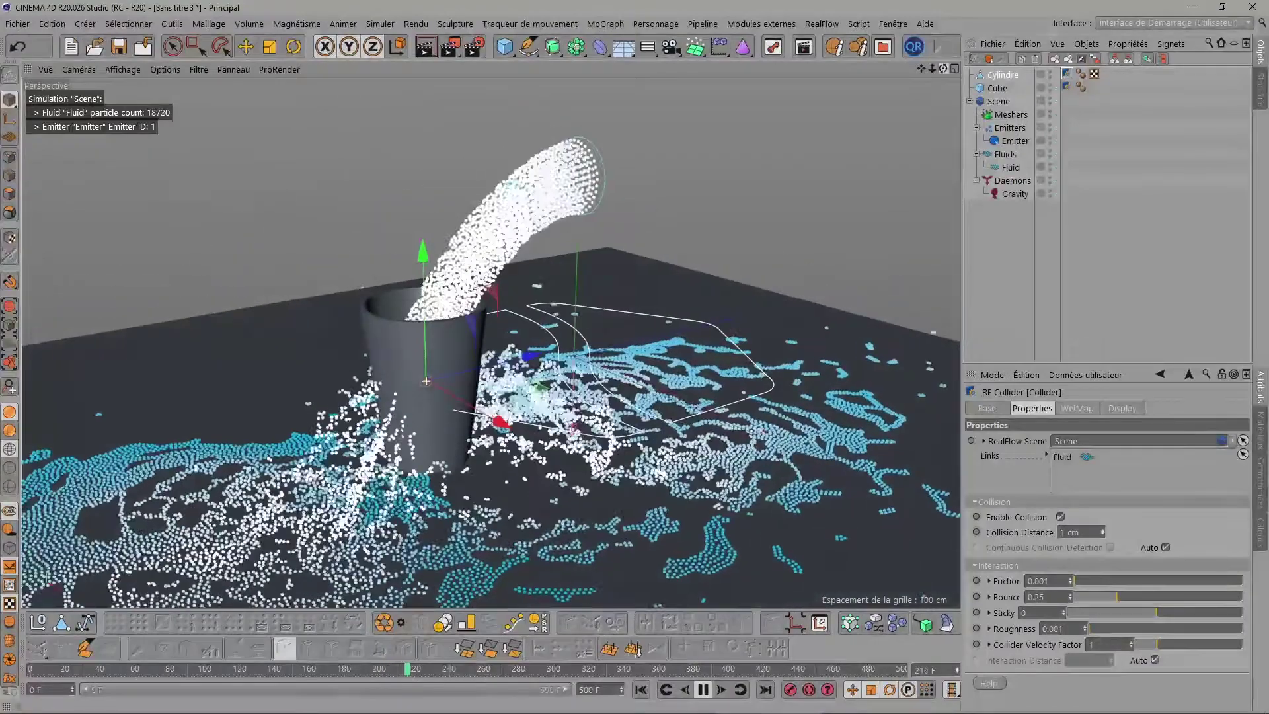
pyautogui.click(702, 690)
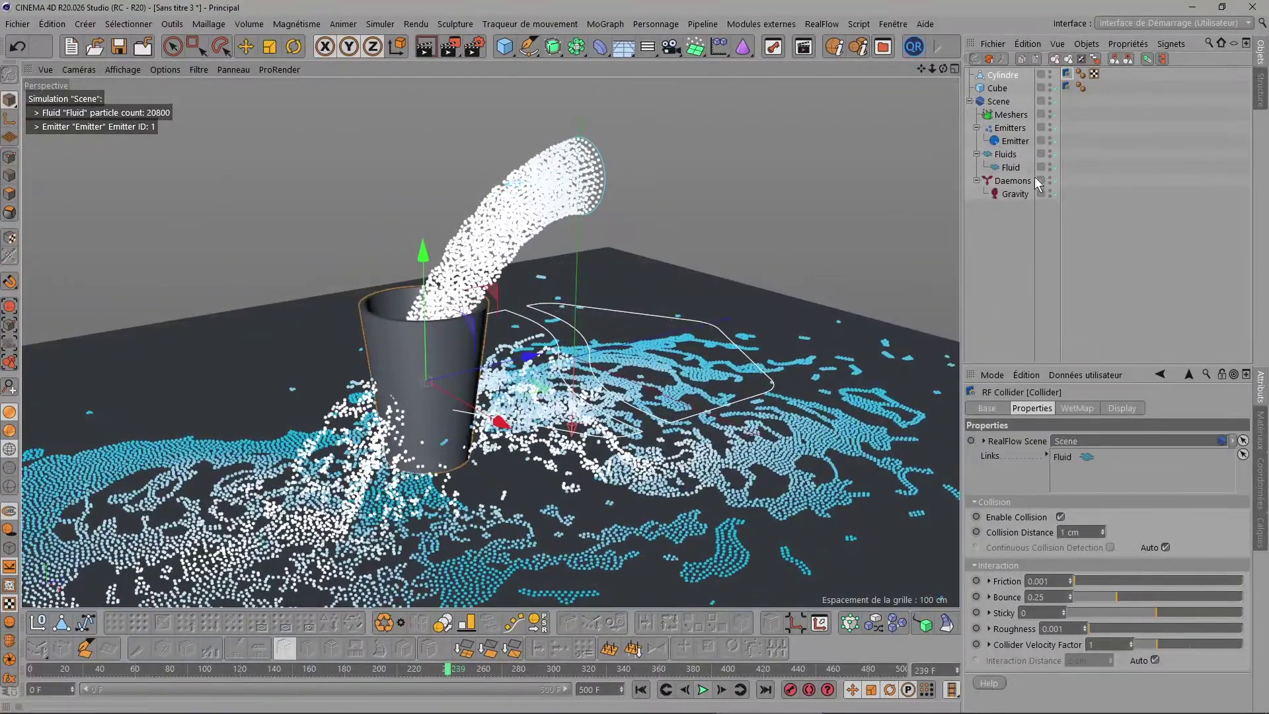
pyautogui.click(1112, 410)
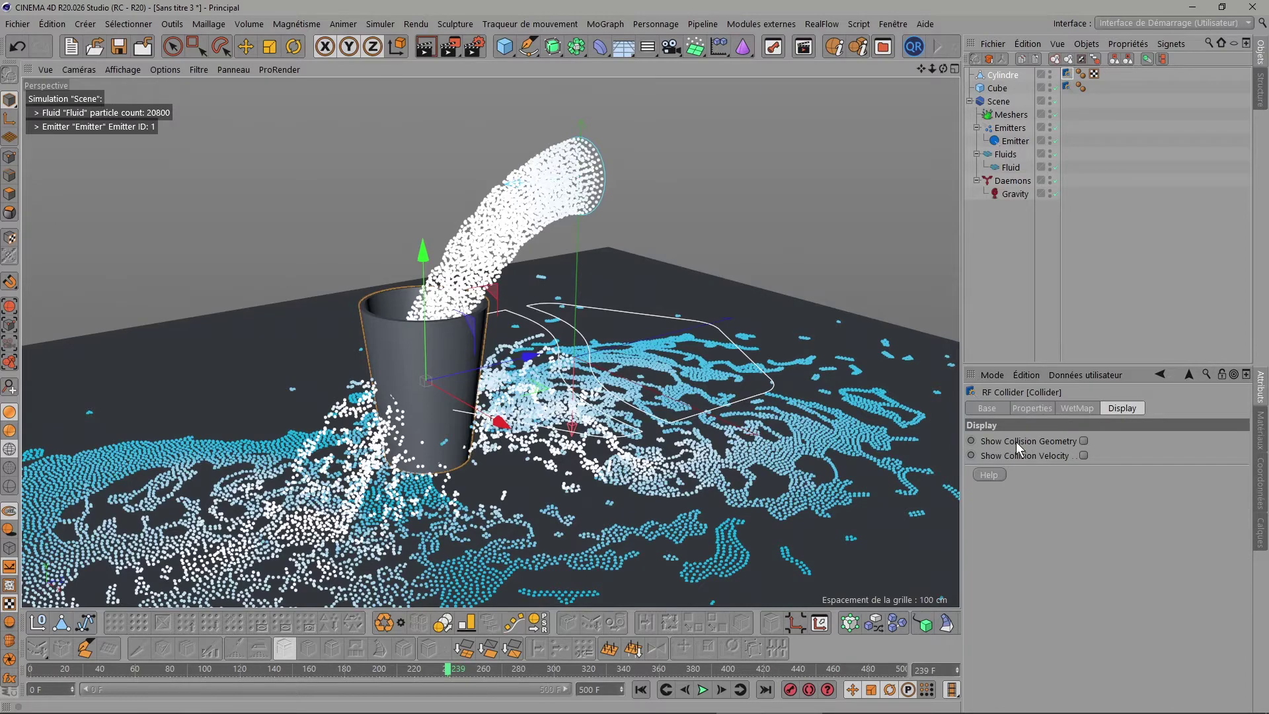
# Step: Turn on Show Collision Geometry for the cup collider and enable X-ray on the Cylindre object
pyautogui.click(1084, 441)
pyautogui.scroll(2, 485, 348)
pyautogui.scroll(3, 437, 353)
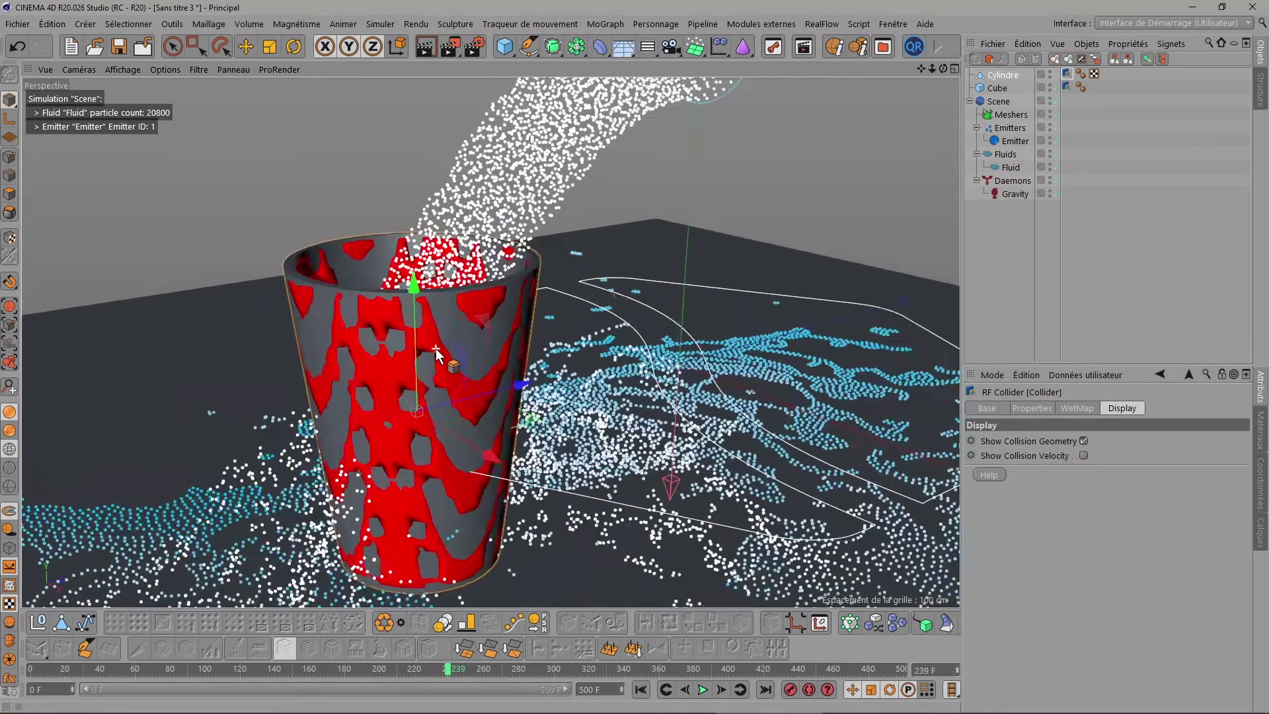
pyautogui.click(999, 75)
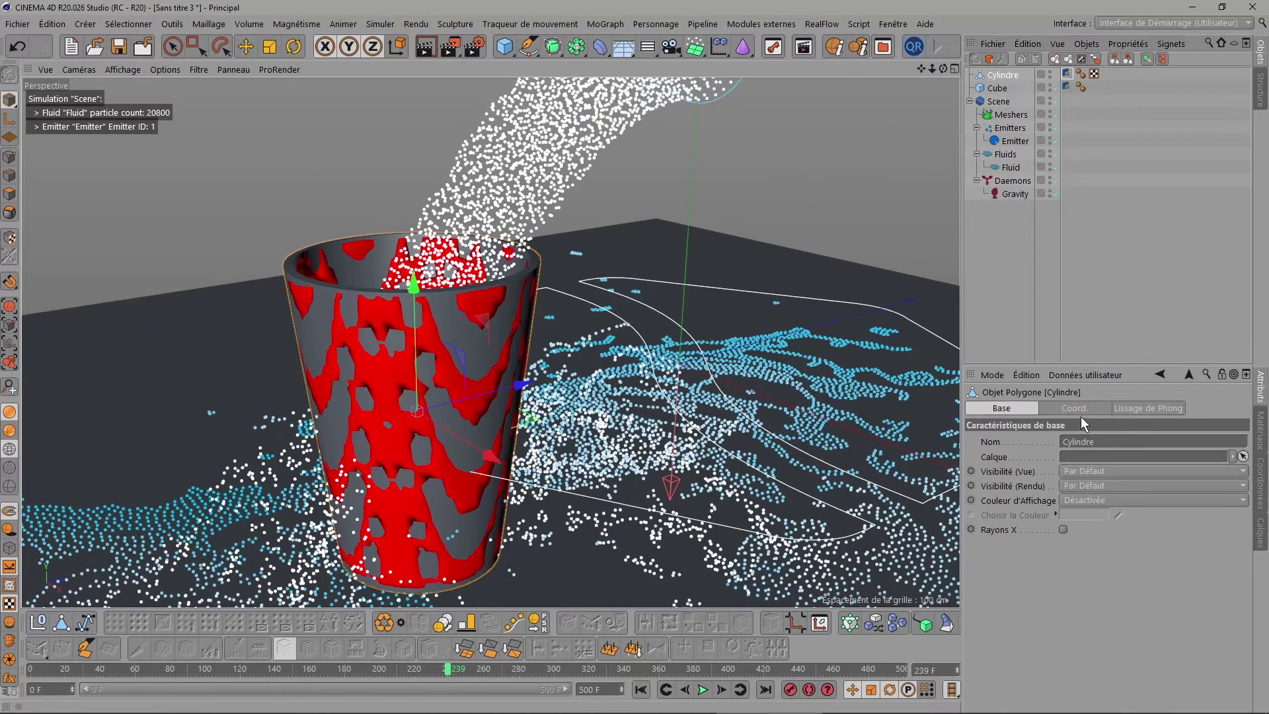
pyautogui.click(1063, 529)
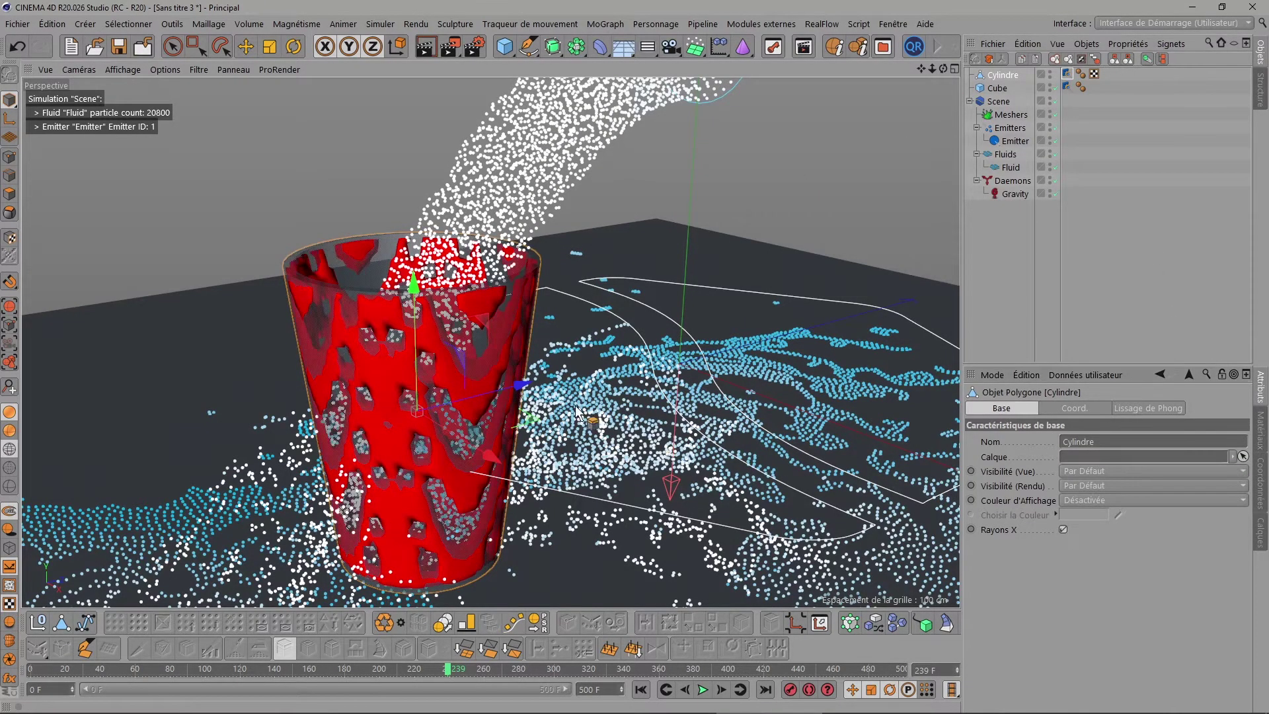
# Step: Orbit and zoom to inspect the red collision geometry from low side angles
pyautogui.moveTo(944, 69)
pyautogui.mouseDown()
pyautogui.moveTo(943, 53)
pyautogui.moveTo(925, 92)
pyautogui.mouseUp()
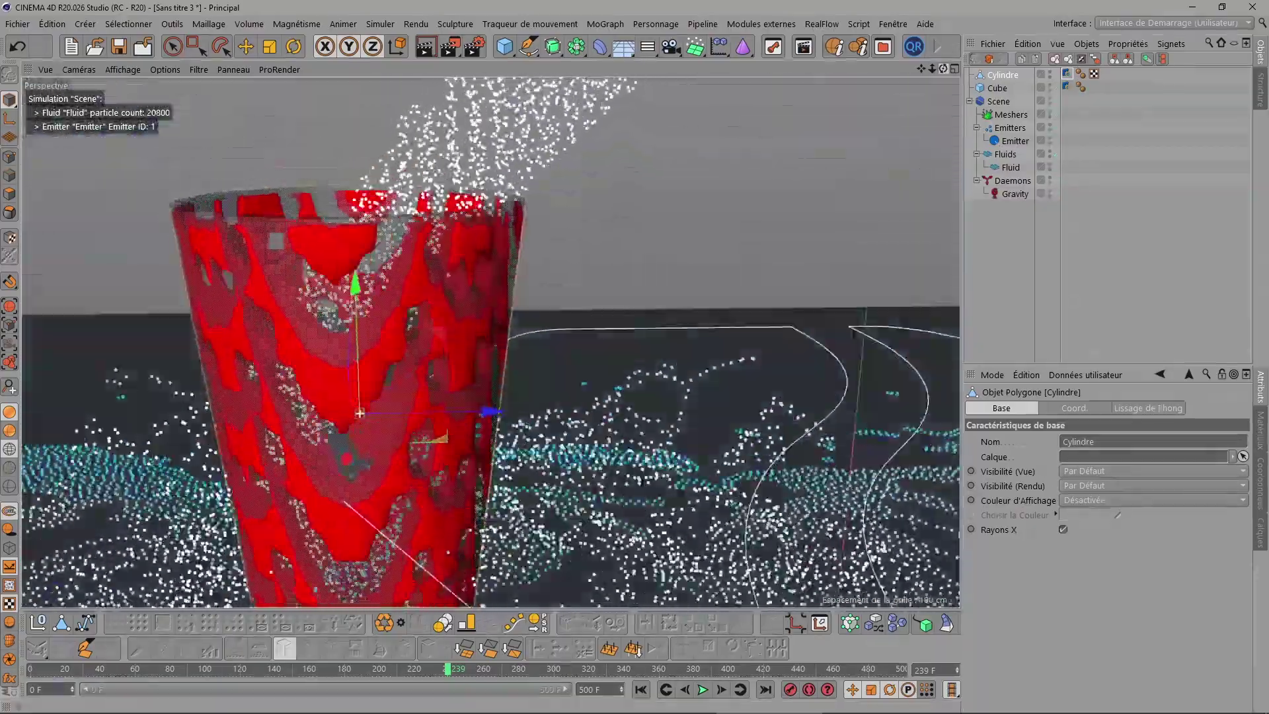
pyautogui.moveTo(943, 69)
pyautogui.mouseDown()
pyautogui.moveTo(943, 46)
pyautogui.moveTo(943, 78)
pyautogui.mouseUp()
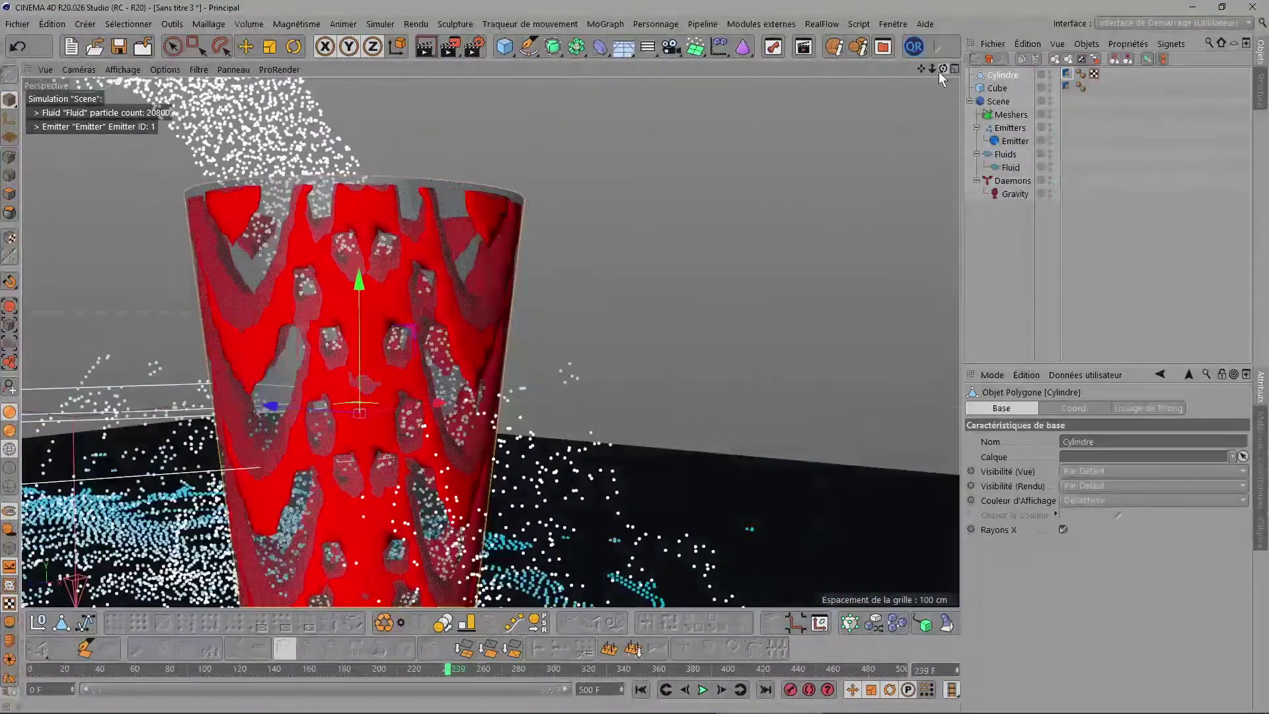
pyautogui.scroll(1, 464, 361)
pyautogui.scroll(2, 447, 362)
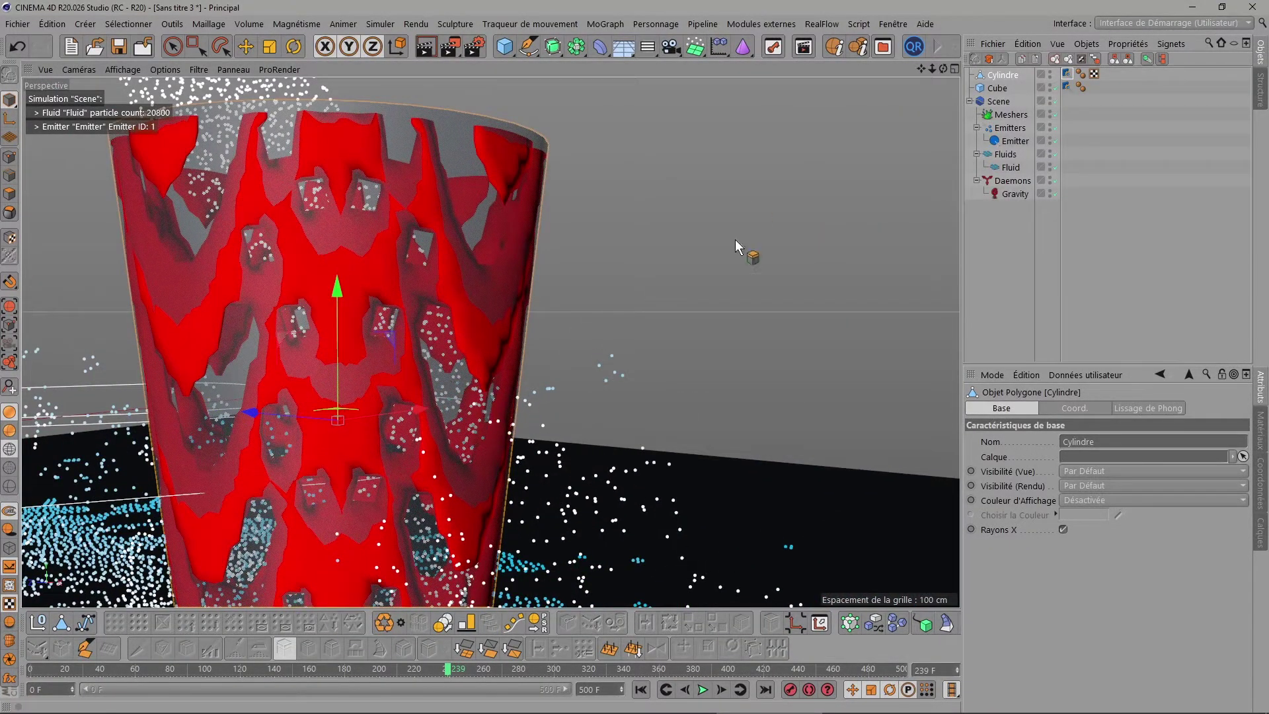
pyautogui.moveTo(942, 66); pyautogui.dragTo(492, 342)
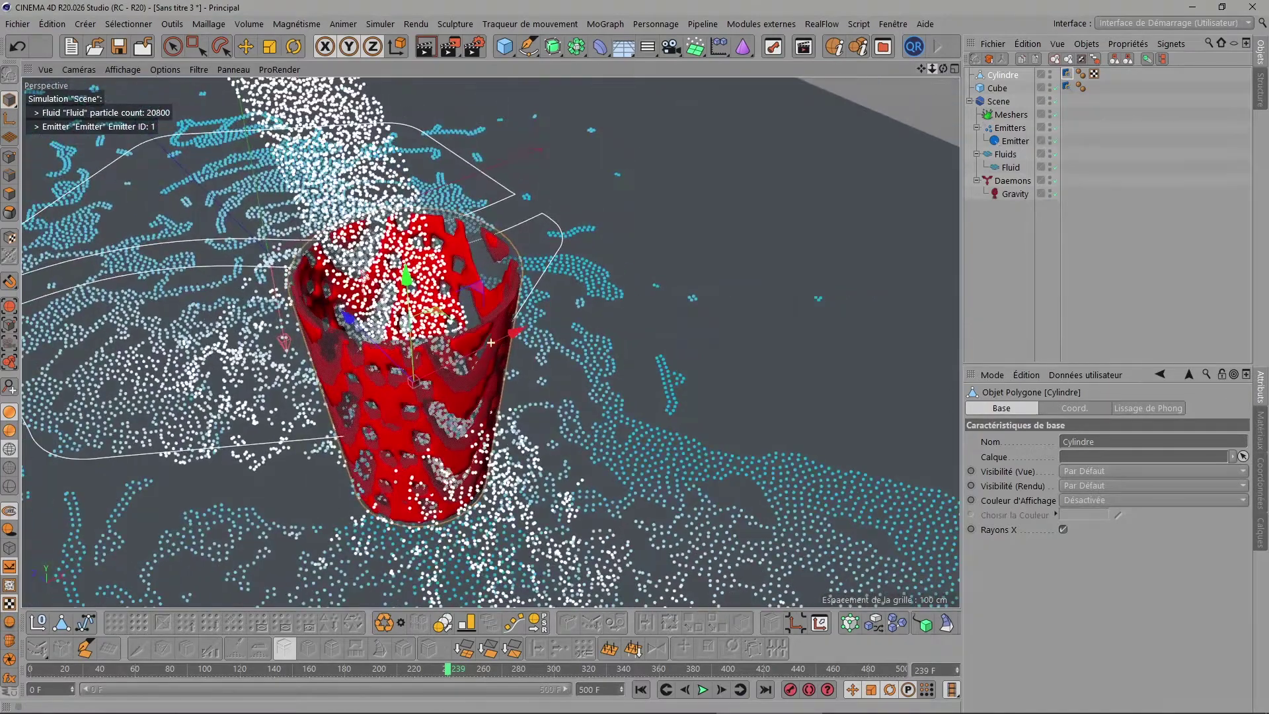
pyautogui.moveTo(934, 62); pyautogui.dragTo(941, 67)
# Step: Add a RealFlow Volume tag to the cup, set Collision Geometry Detail to High, and rewind to frame 0
pyautogui.rightClick(994, 77)
pyautogui.moveTo(1053, 181)
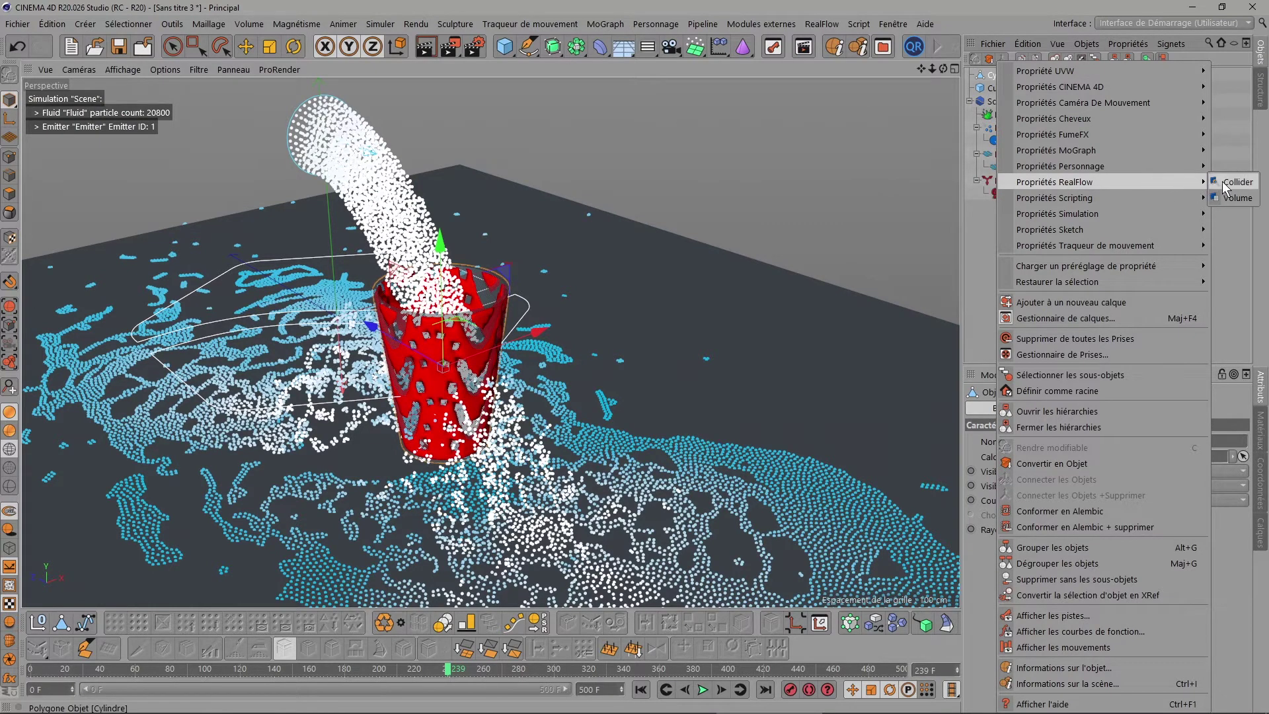
pyautogui.click(1227, 197)
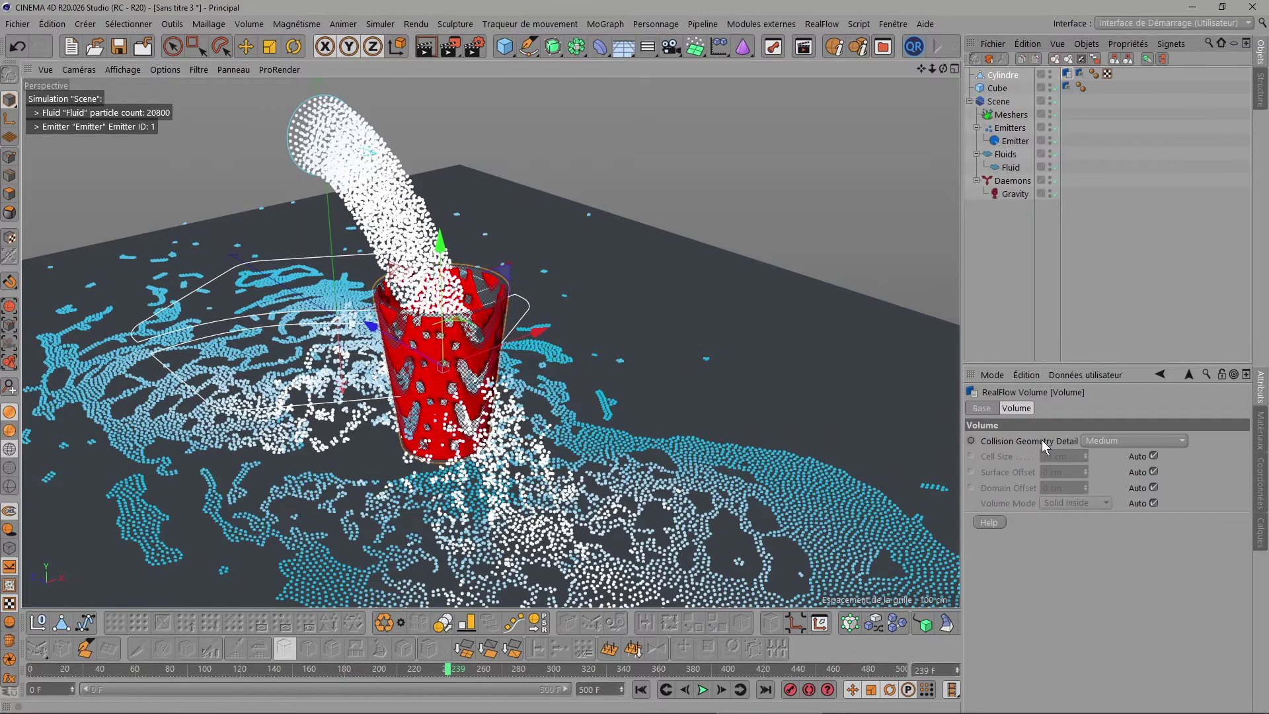
pyautogui.click(1107, 441)
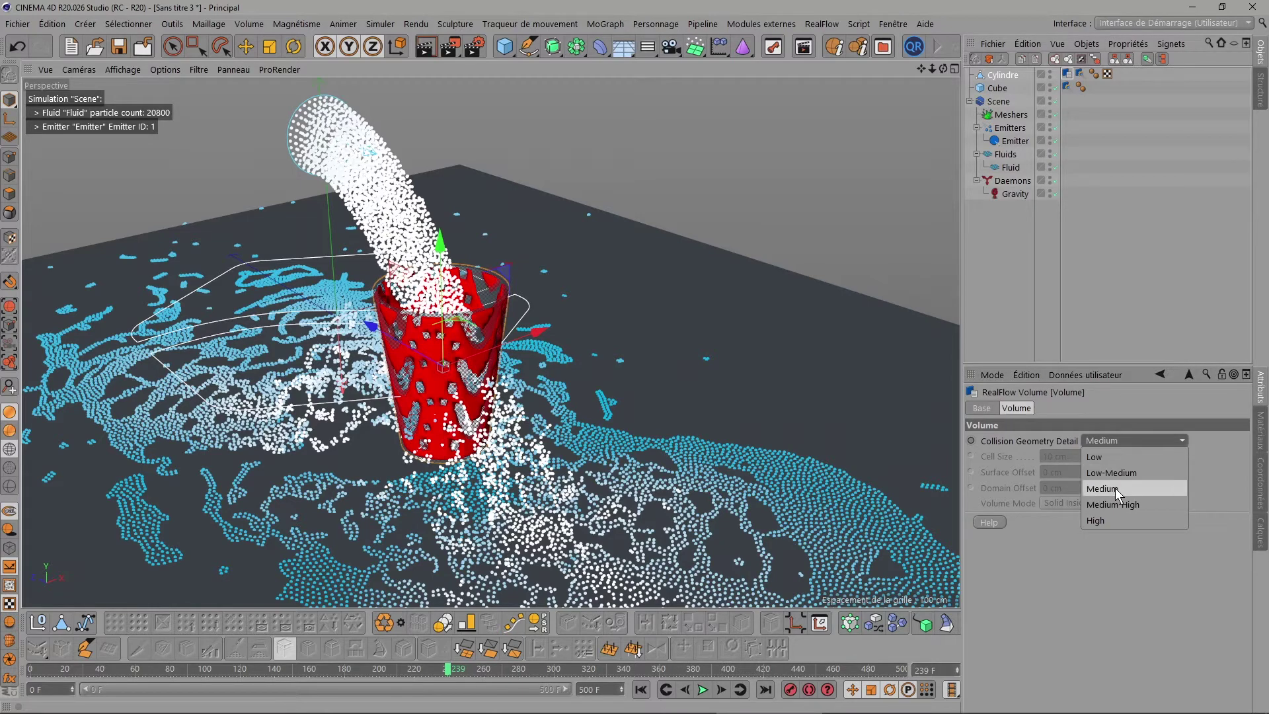
pyautogui.click(1100, 520)
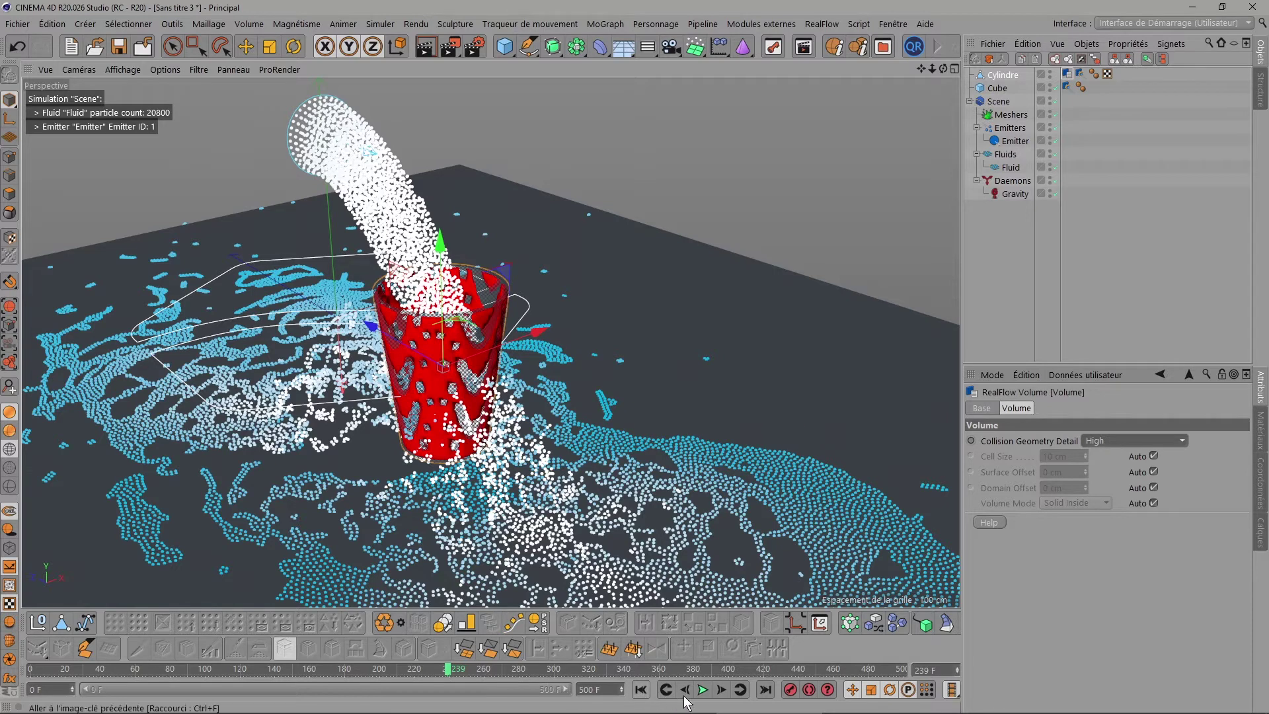
pyautogui.click(640, 689)
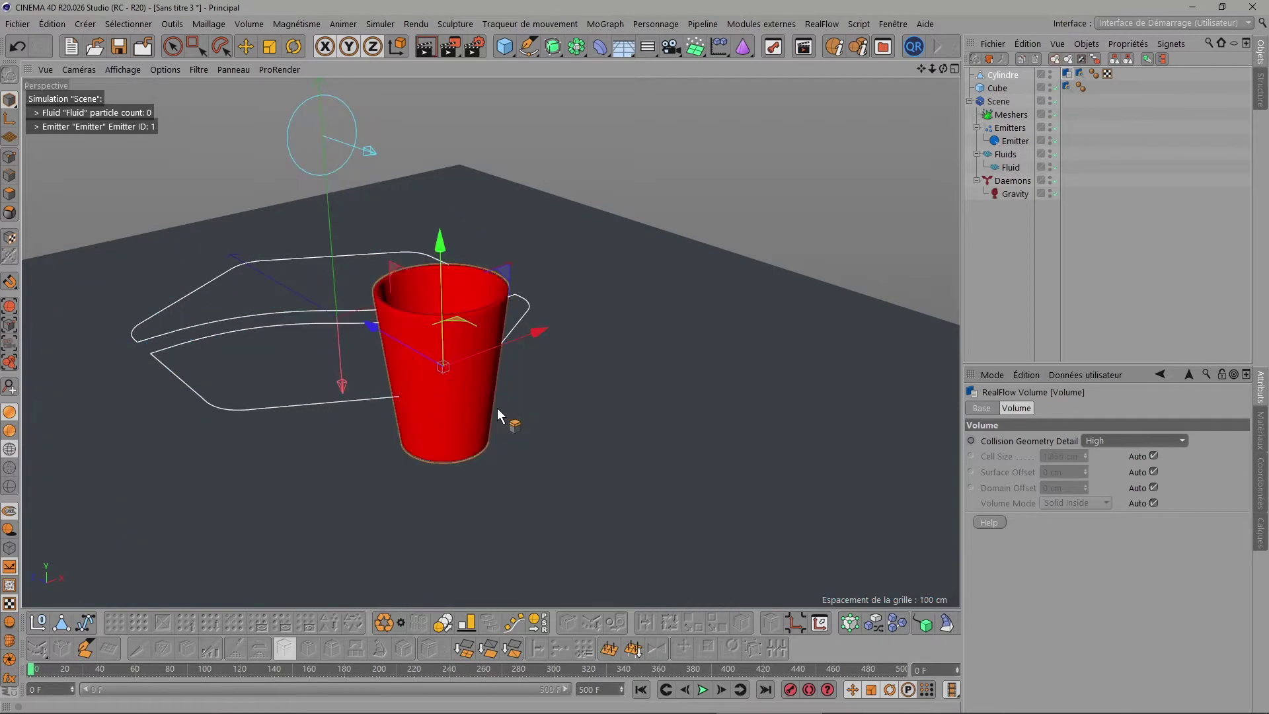
# Step: Zoom in and orbit the view to look down into the red cup
pyautogui.scroll(3, 454, 359)
pyautogui.scroll(3, 454, 360)
pyautogui.scroll(2, 453, 360)
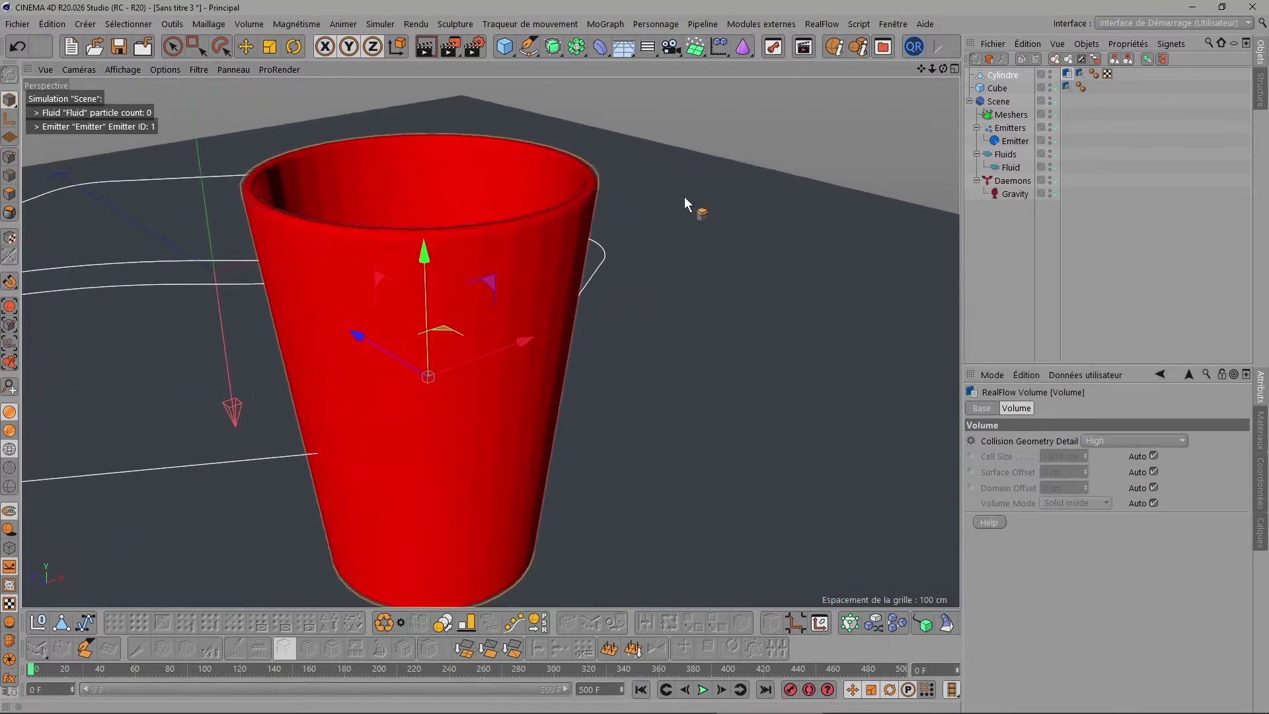
pyautogui.moveTo(944, 69)
pyautogui.mouseDown()
pyautogui.moveTo(912, 125)
pyautogui.moveTo(926, 86)
pyautogui.mouseUp()
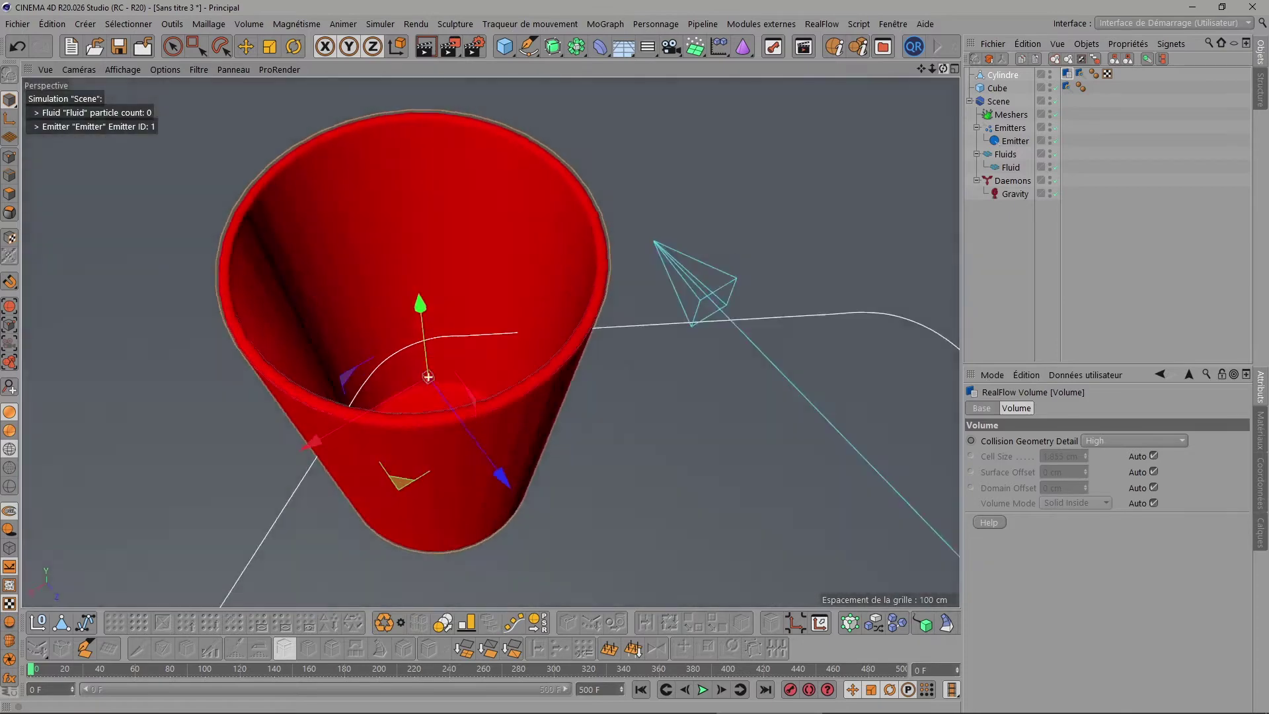
pyautogui.moveTo(926, 86)
pyautogui.mouseDown()
pyautogui.moveTo(919, 112)
pyautogui.moveTo(925, 92)
pyautogui.moveTo(952, 92)
pyautogui.mouseUp()
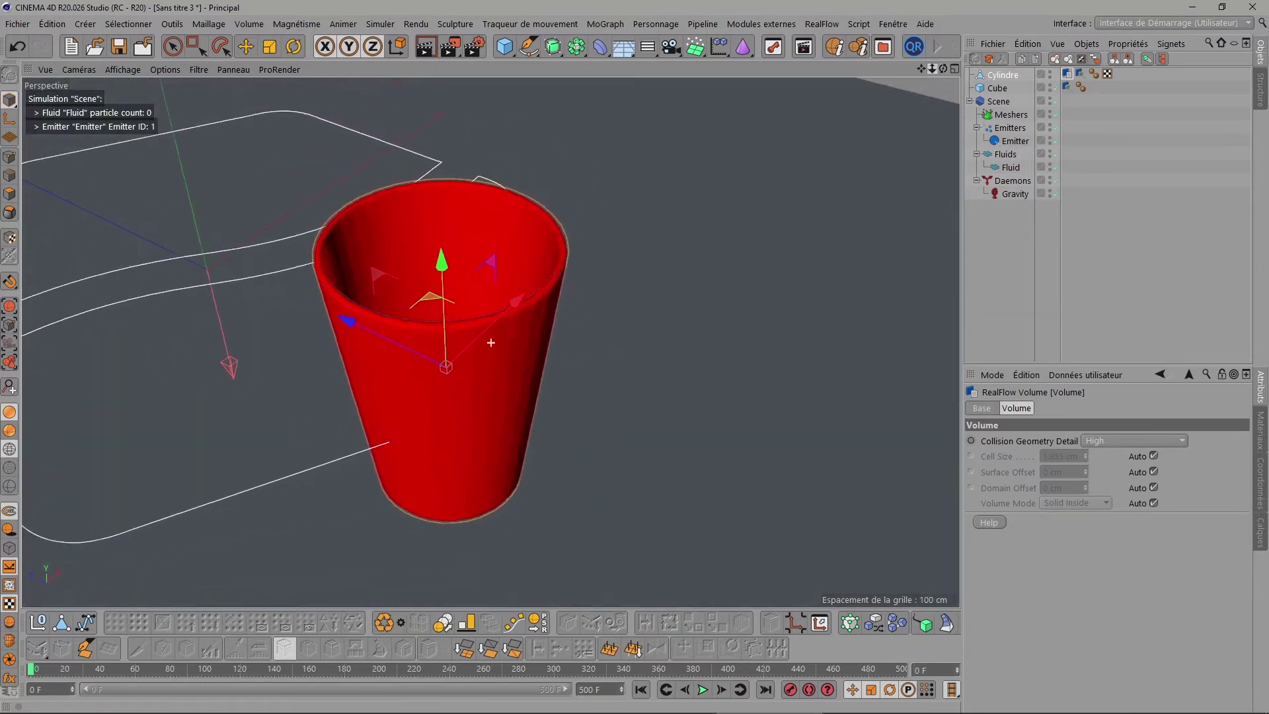
# Step: Hide the cup's collision geometry and play the pour until frame 247, viewing it low and frontal
pyautogui.click(1080, 74)
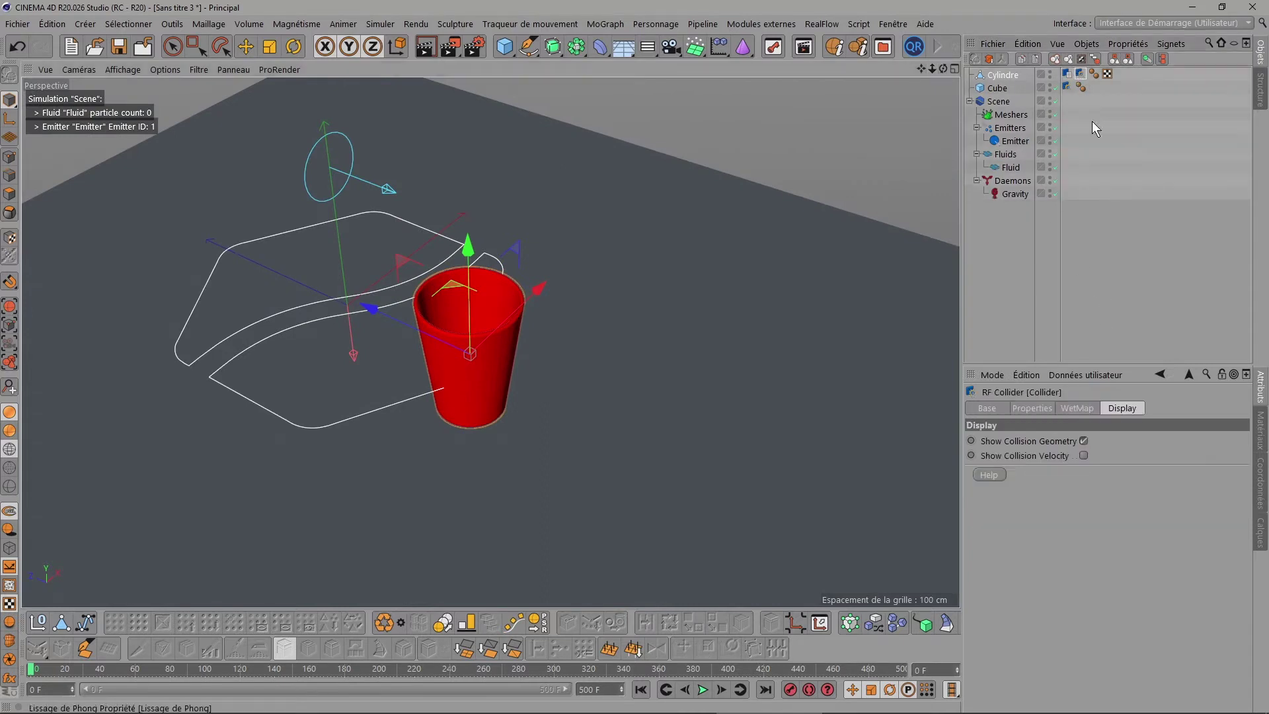
pyautogui.click(1083, 441)
pyautogui.click(703, 690)
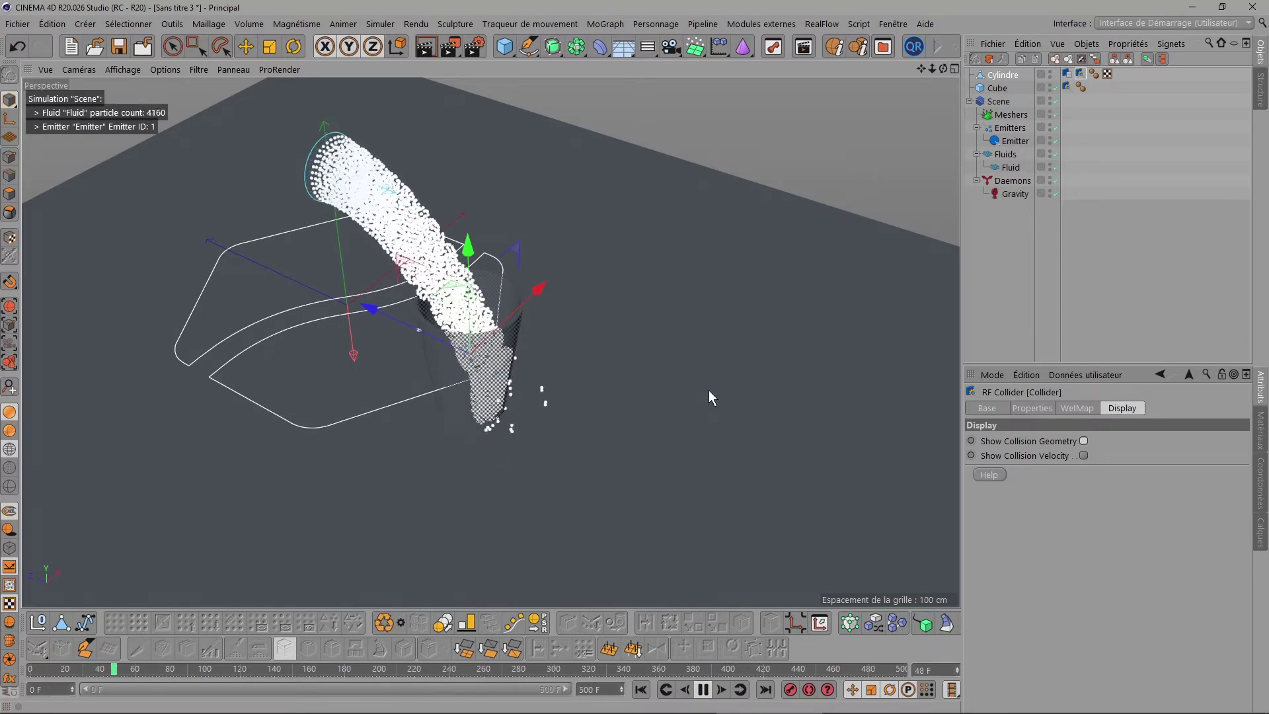
pyautogui.moveTo(942, 66); pyautogui.dragTo(919, 27)
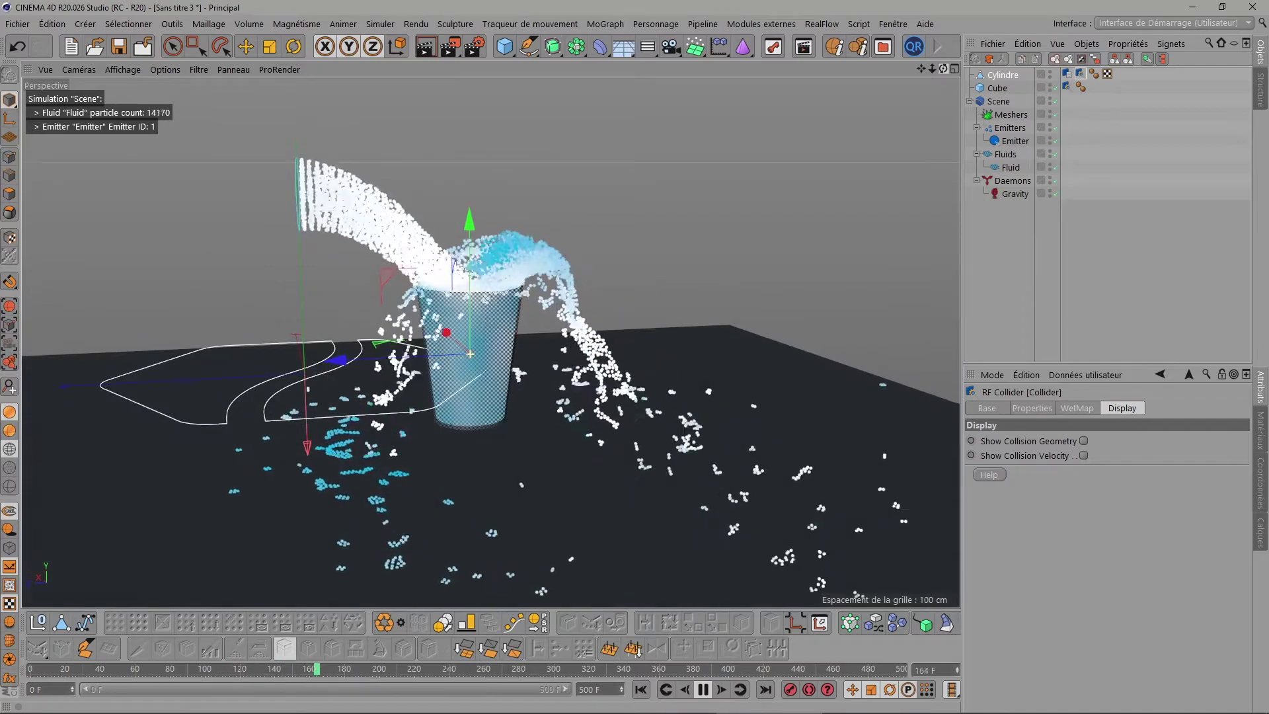
pyautogui.moveTo(943, 69); pyautogui.dragTo(925, 73)
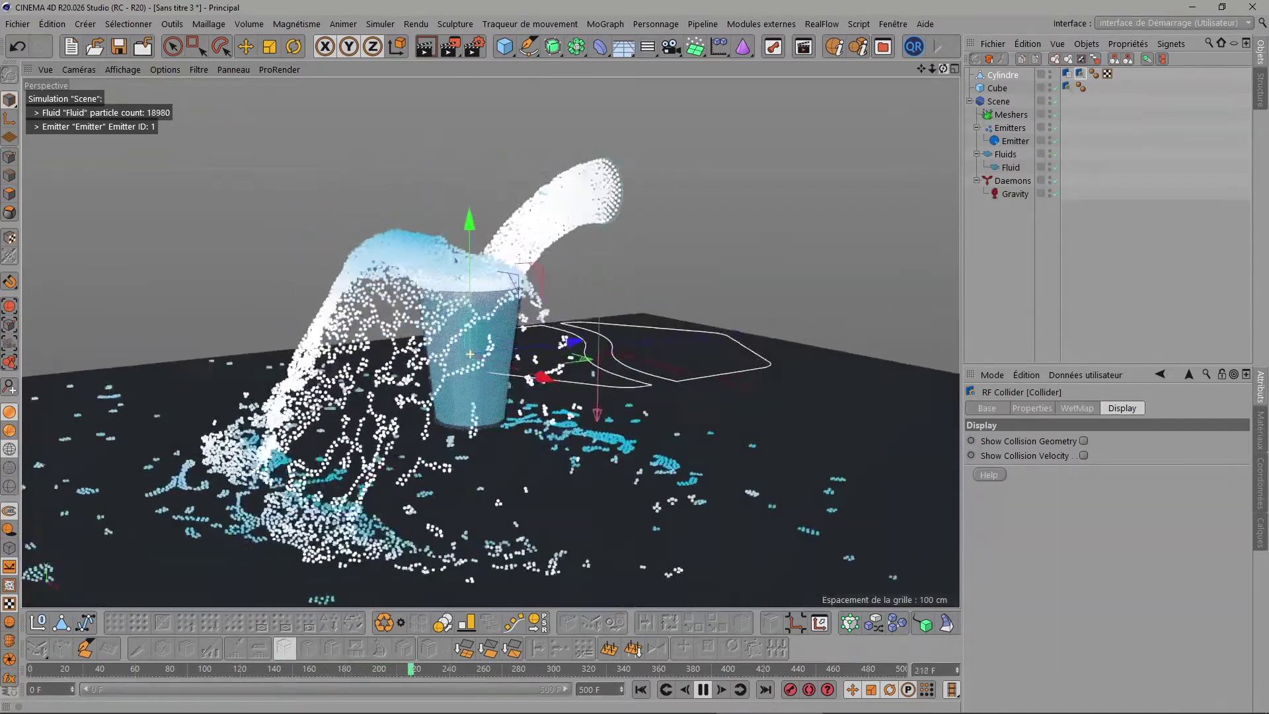
pyautogui.click(704, 691)
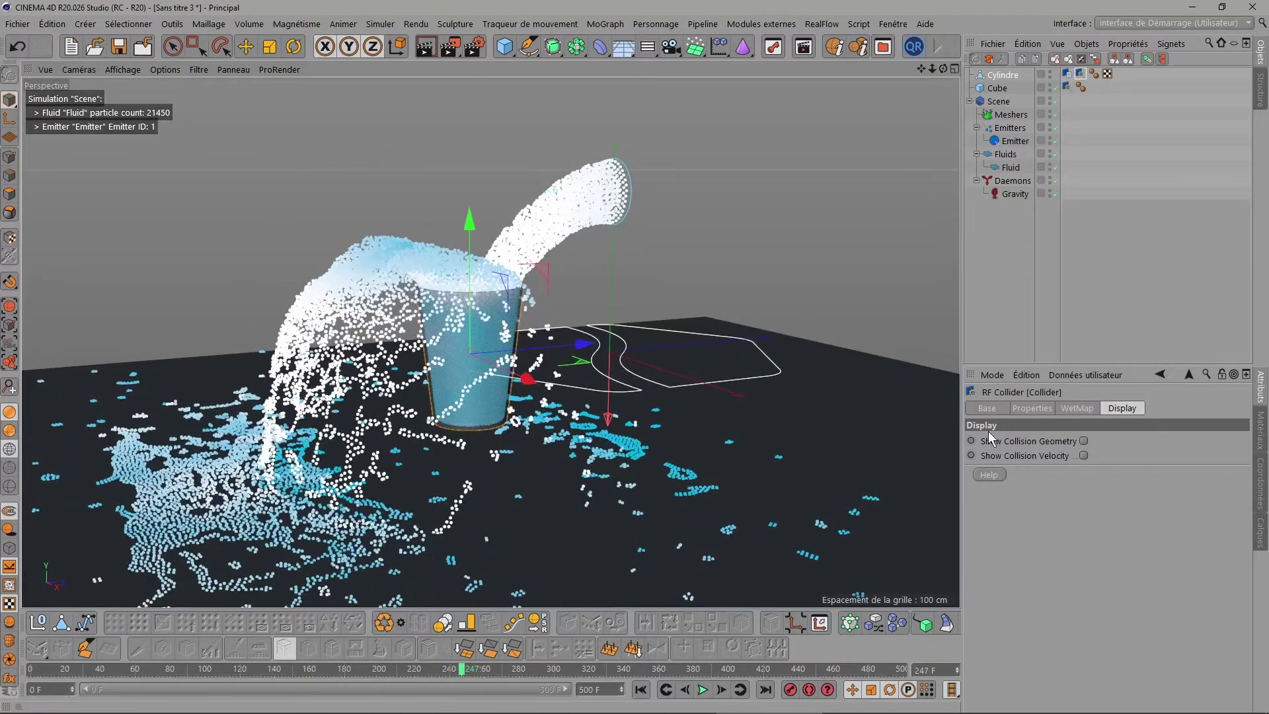
# Step: Show the cup's RealFlow Volume tag (High detail, 1.855 cm cell size) and zoom in on the cup
pyautogui.click(1067, 74)
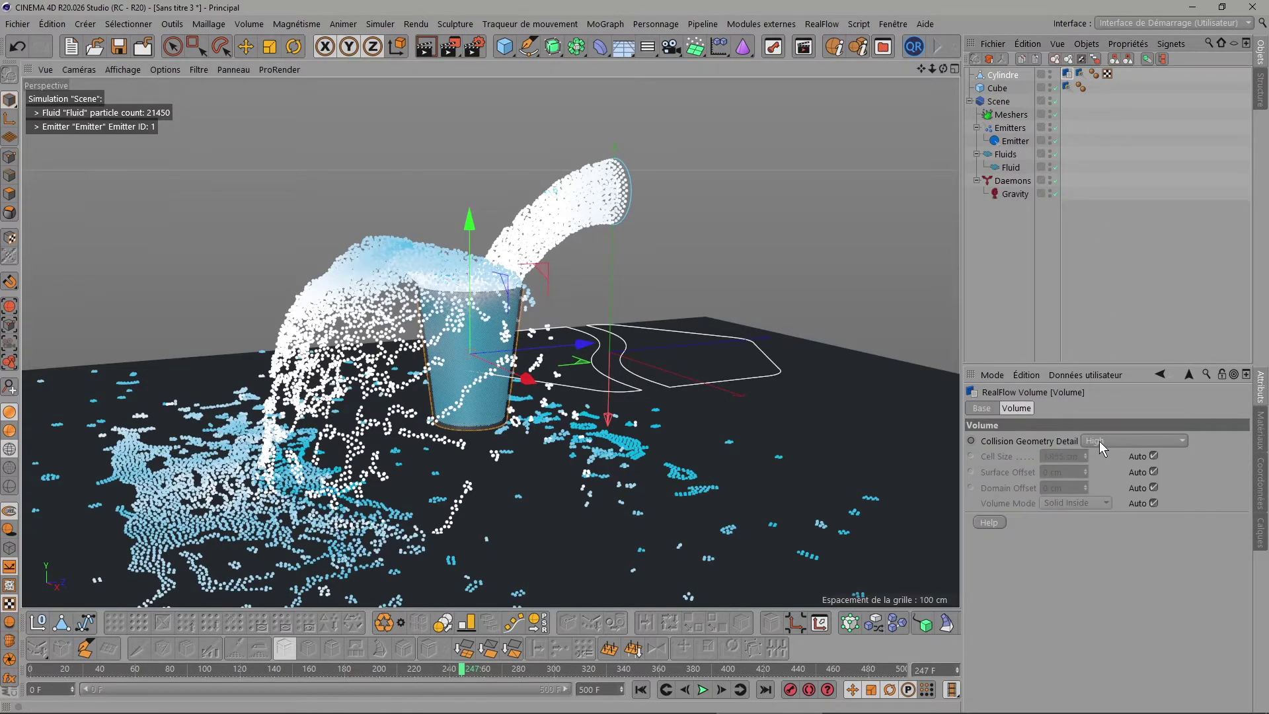
pyautogui.scroll(2, 647, 355)
pyautogui.scroll(3, 513, 264)
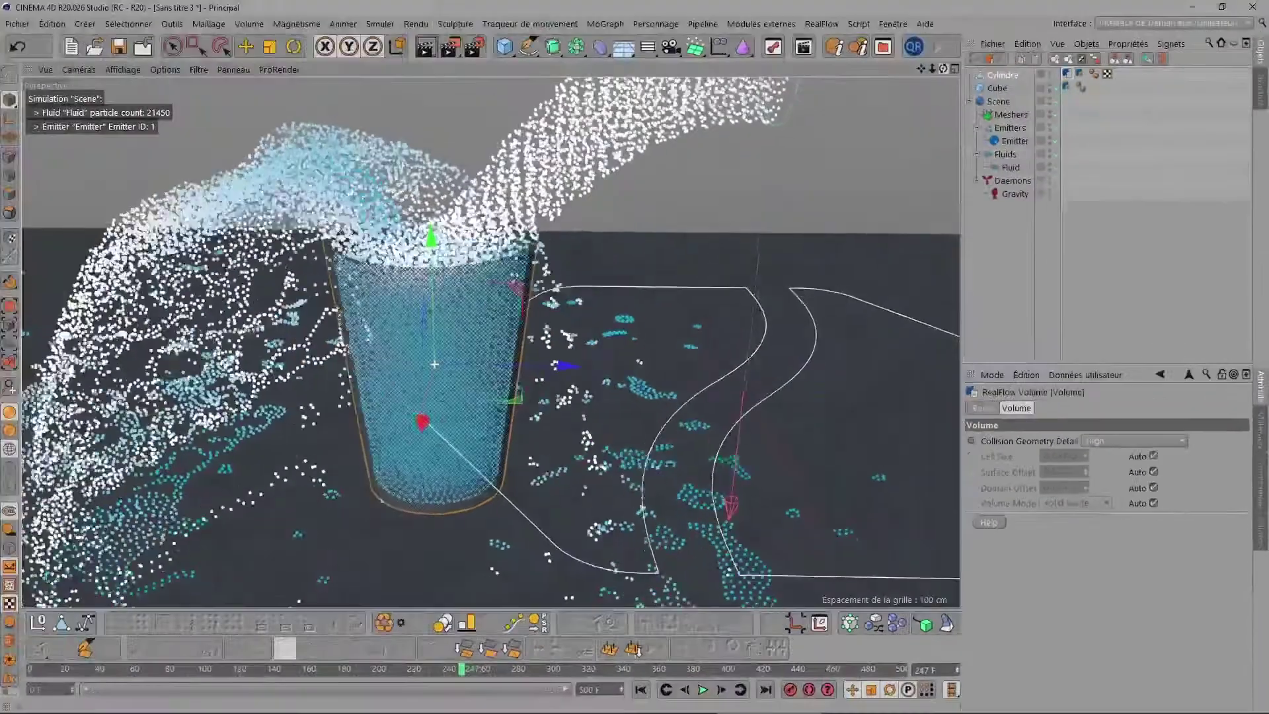
# Step: Enable Show Collision Geometry on the cup's RF Collider tag so it shows solid red, then reselect the RealFlow Volume tag
pyautogui.keyDown('alt'); pyautogui.moveTo(608, 323); pyautogui.dragTo(394, 341); pyautogui.keyUp('alt')
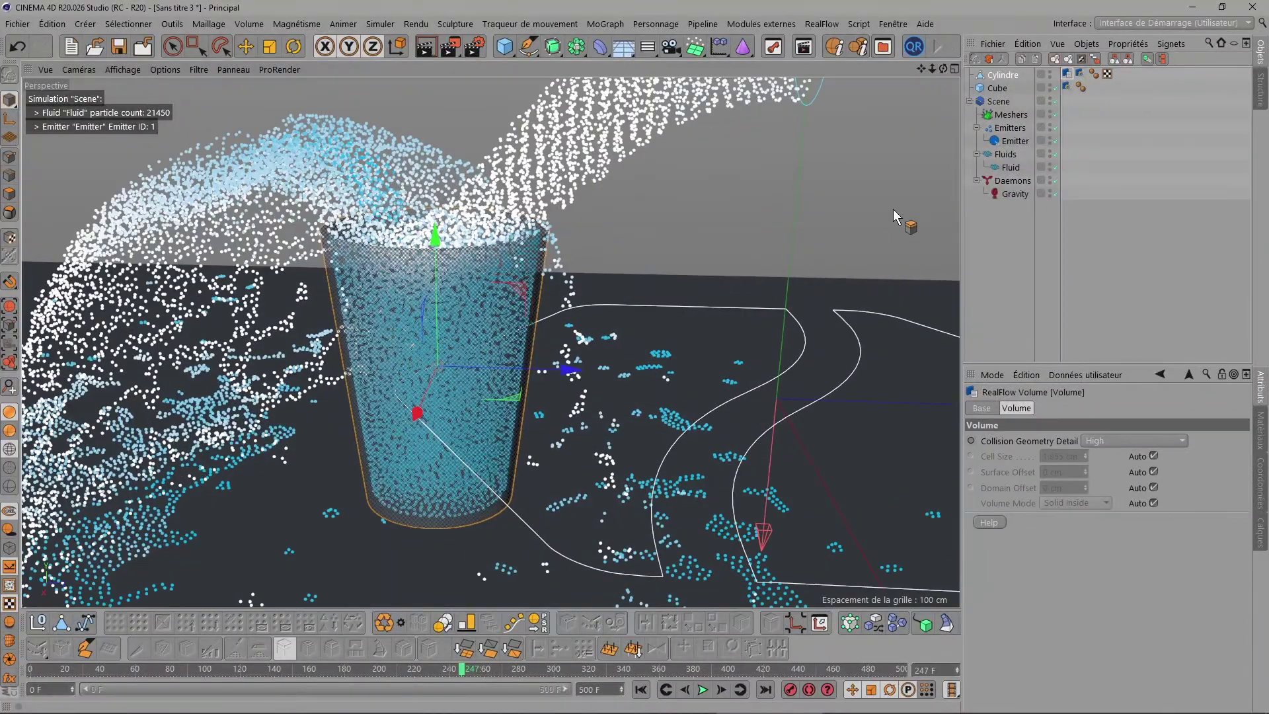
pyautogui.click(1080, 73)
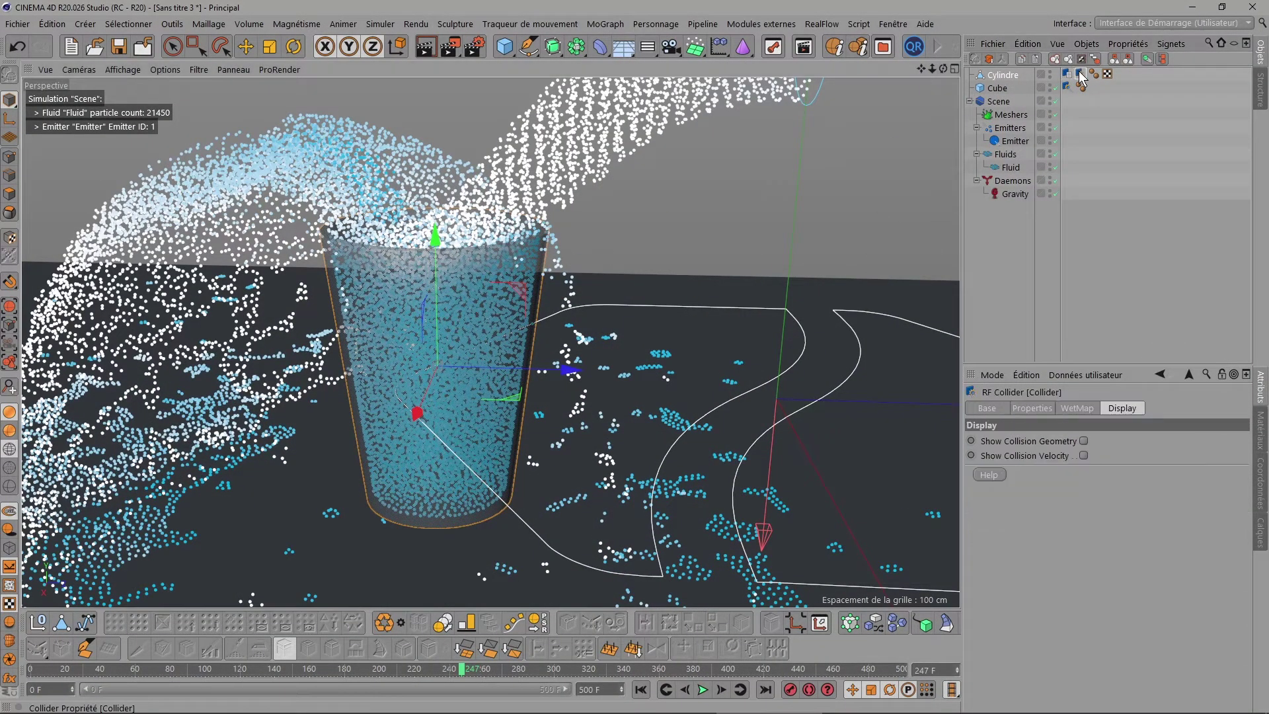
pyautogui.click(1084, 441)
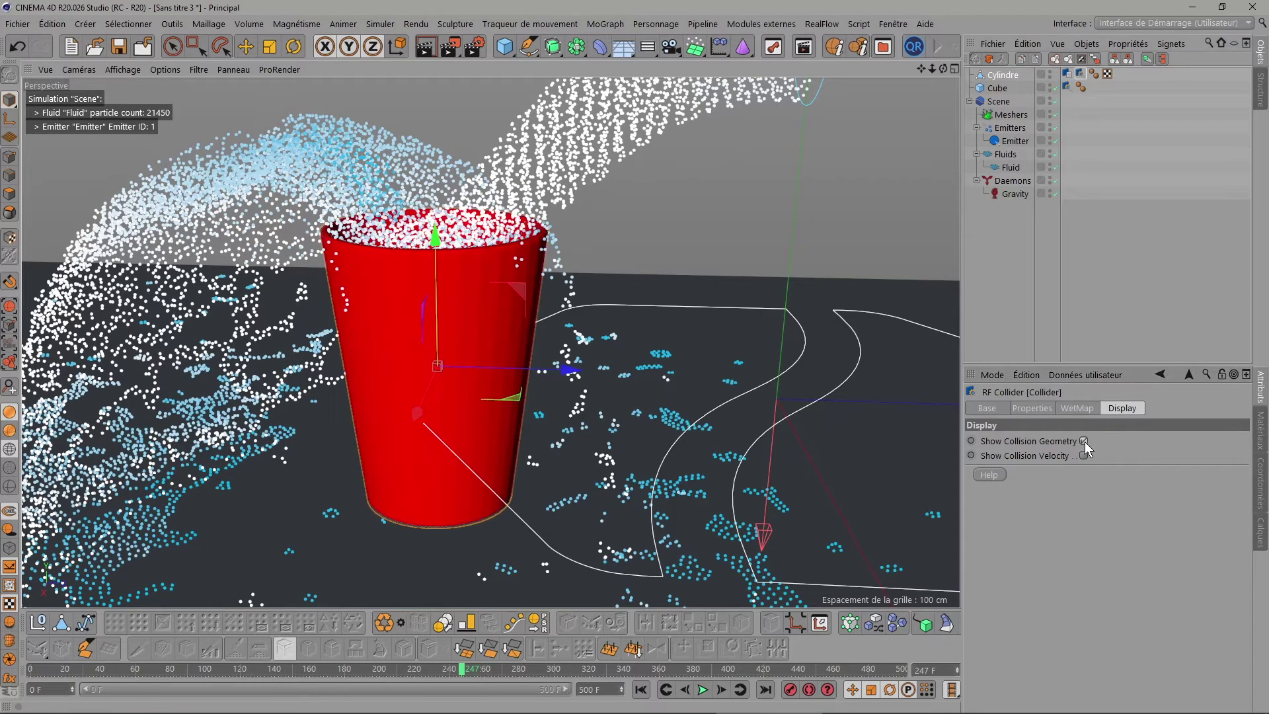
pyautogui.moveTo(445, 273)
pyautogui.keyDown('alt'); pyautogui.mouseDown()
pyautogui.moveTo(505, 244)
pyautogui.moveTo(522, 298)
pyautogui.moveTo(851, 137)
pyautogui.moveTo(532, 345)
pyautogui.moveTo(556, 316)
pyautogui.mouseUp(); pyautogui.keyUp('alt')
pyautogui.click(1067, 74)
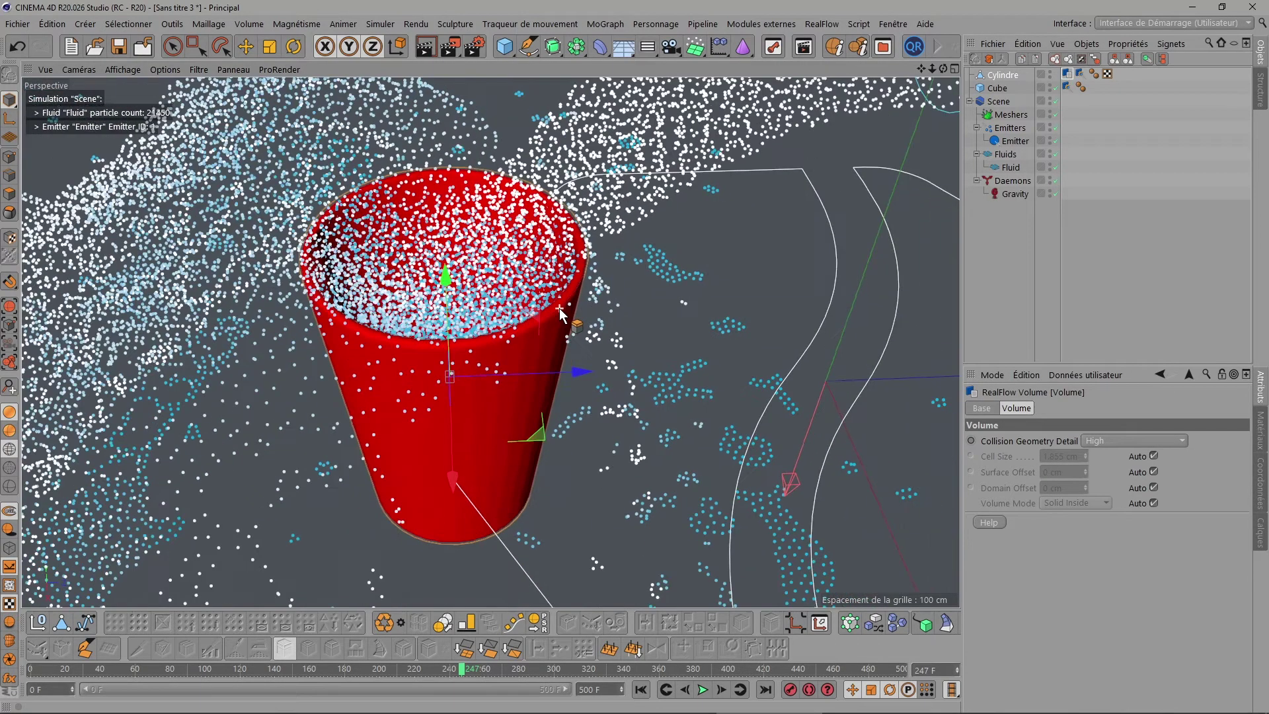
pyautogui.moveTo(945, 70); pyautogui.dragTo(693, 579)
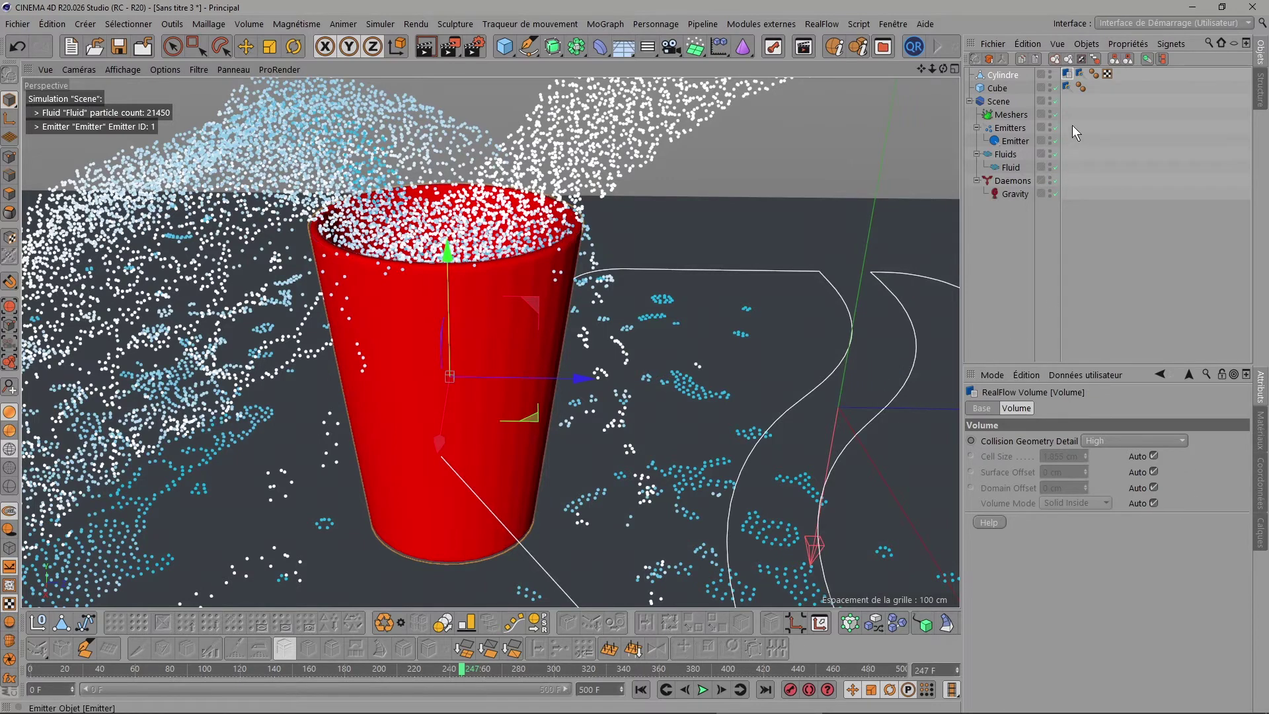
# Step: Review the cup collider's Properties tab and rewind the simulation to frame 0
pyautogui.click(1080, 74)
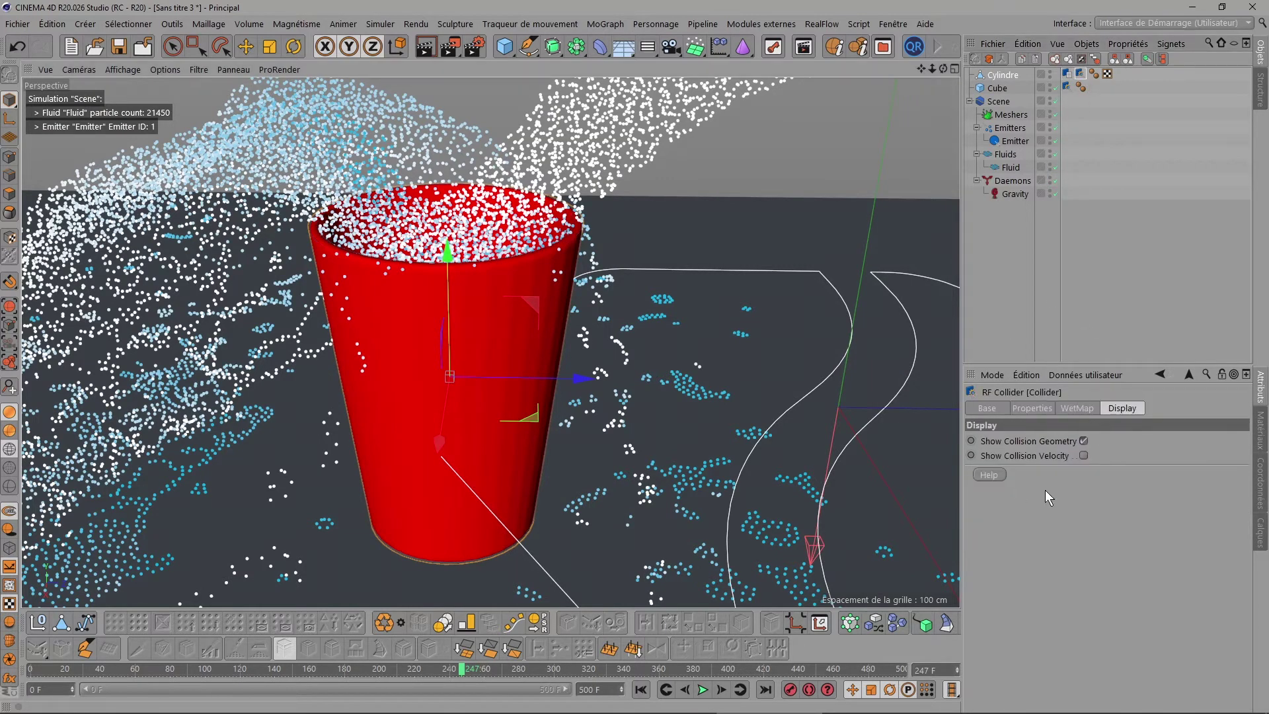
pyautogui.click(1033, 406)
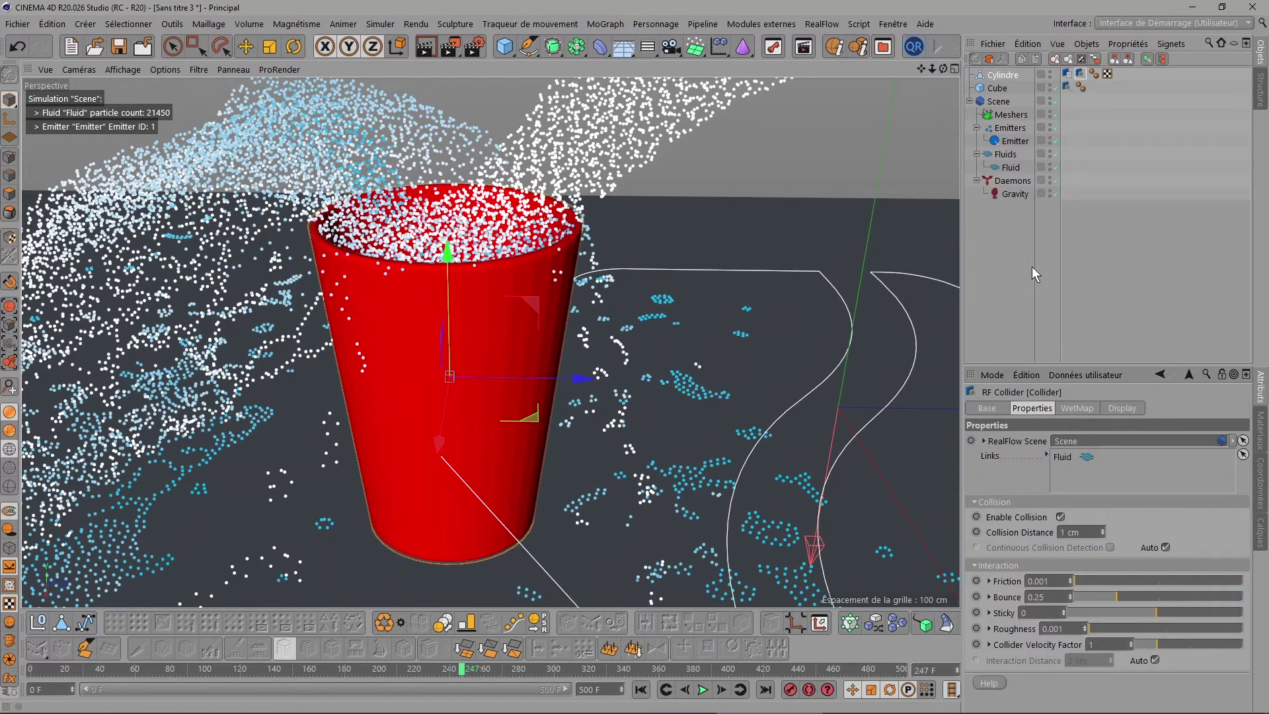
pyautogui.keyDown('alt'); pyautogui.moveTo(802, 295); pyautogui.dragTo(714, 343); pyautogui.keyUp('alt')
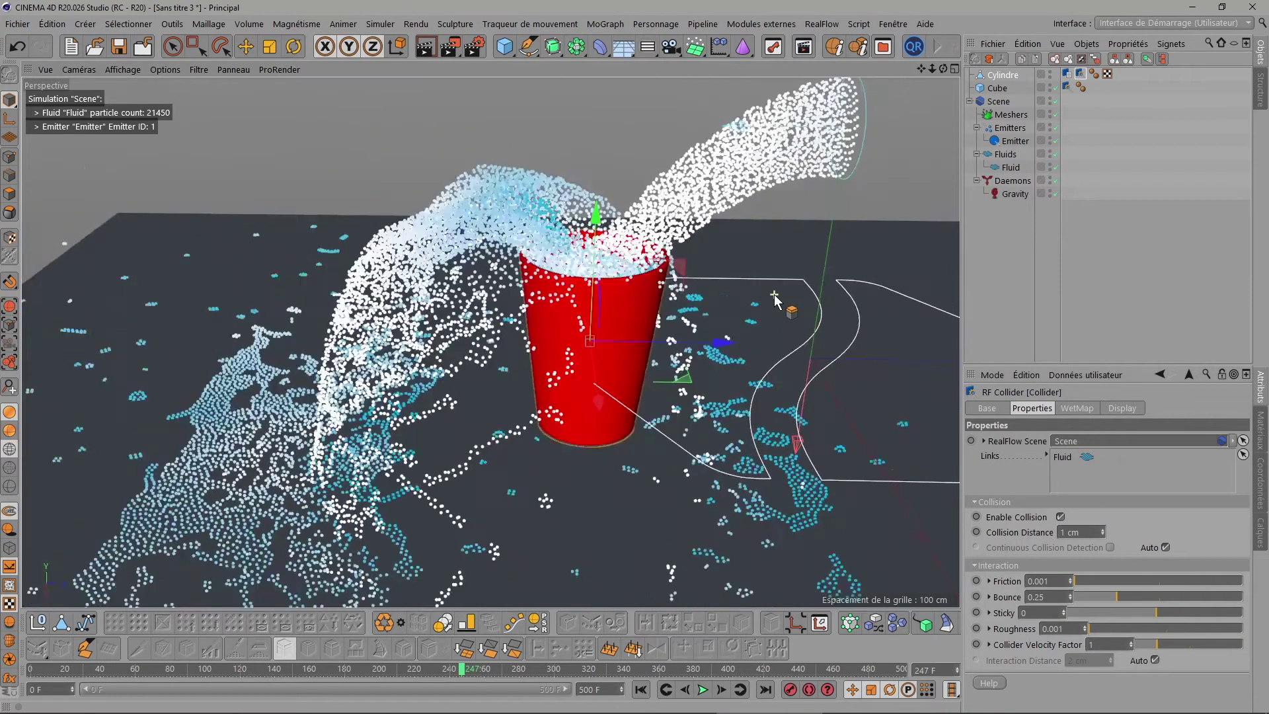
pyautogui.click(640, 689)
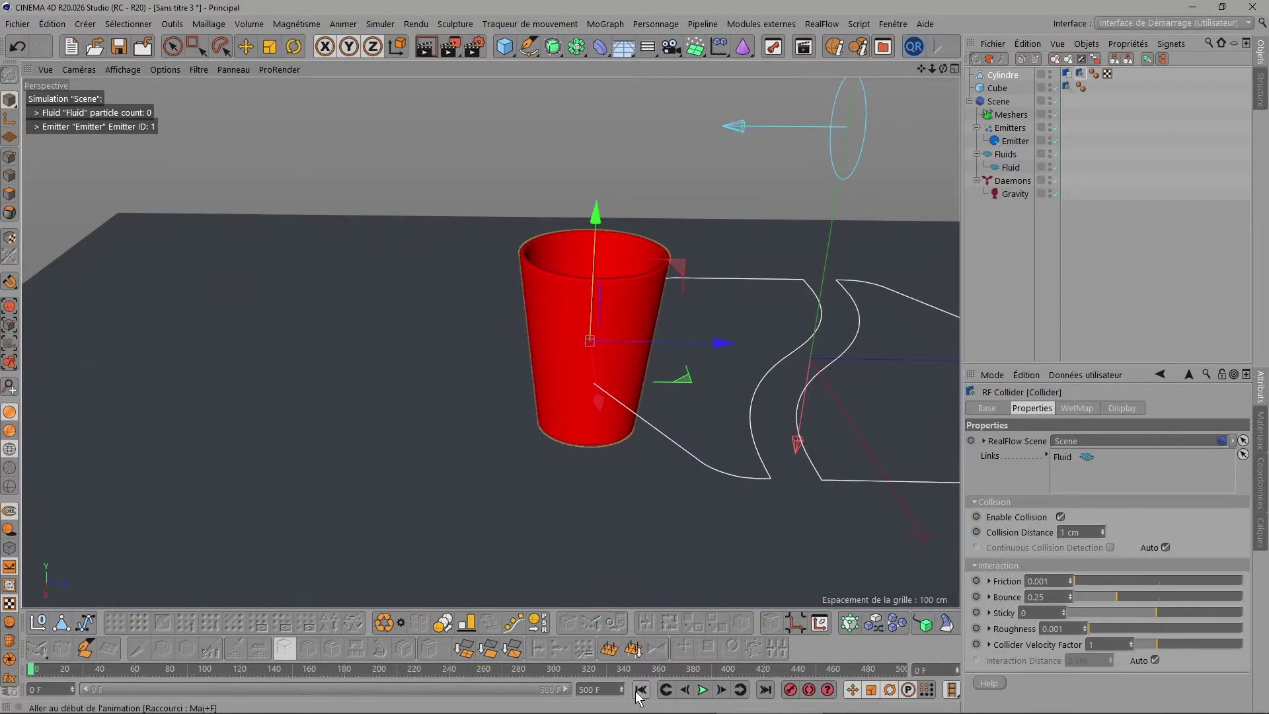
pyautogui.moveTo(920, 68); pyautogui.dragTo(837, 98)
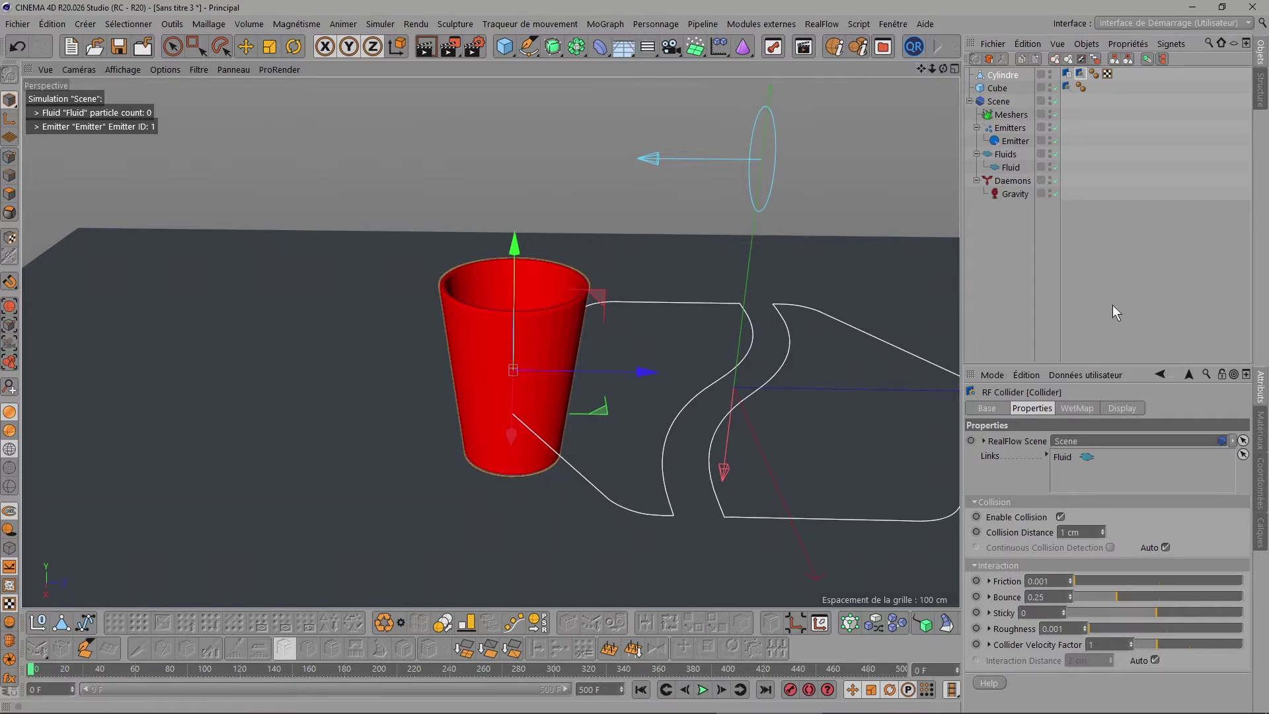
# Step: Show the cup collider's WetMap settings, orbit around the cup, and select the Cylindre object
pyautogui.click(1082, 409)
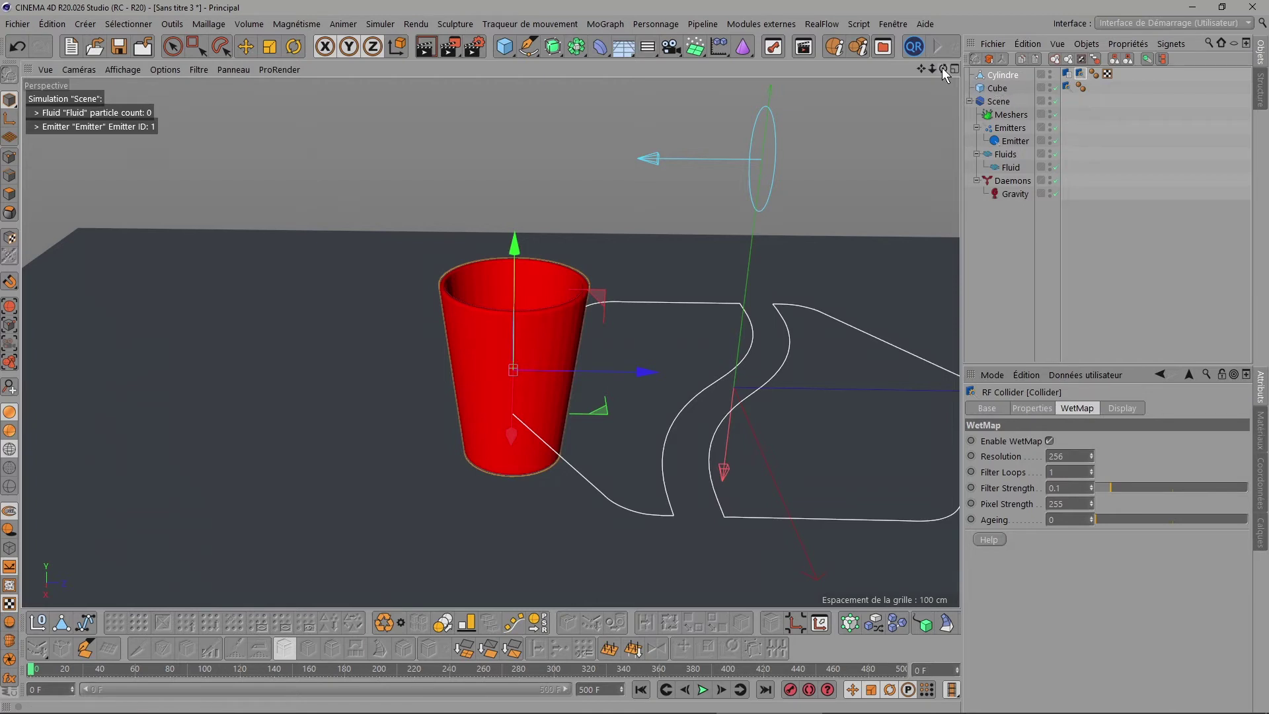
pyautogui.moveTo(943, 69)
pyautogui.mouseDown()
pyautogui.moveTo(905, 92)
pyautogui.moveTo(794, 247)
pyautogui.mouseUp()
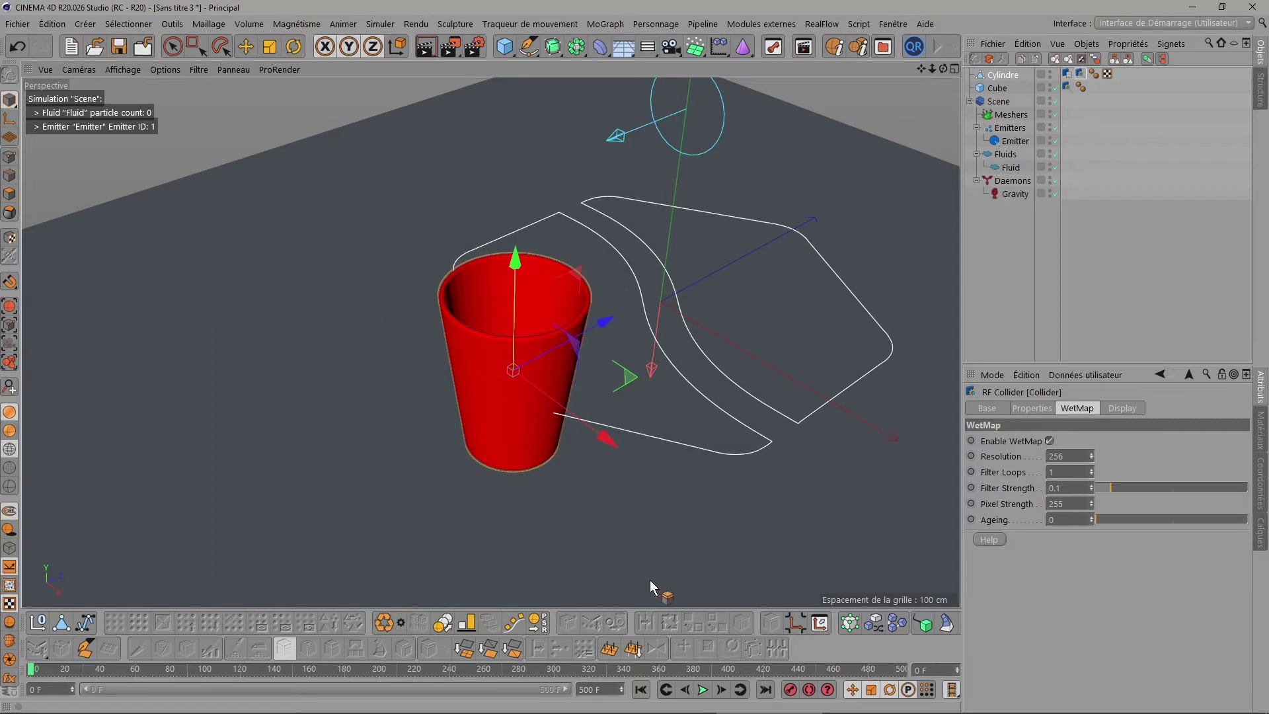
pyautogui.moveTo(941, 69); pyautogui.dragTo(508, 537)
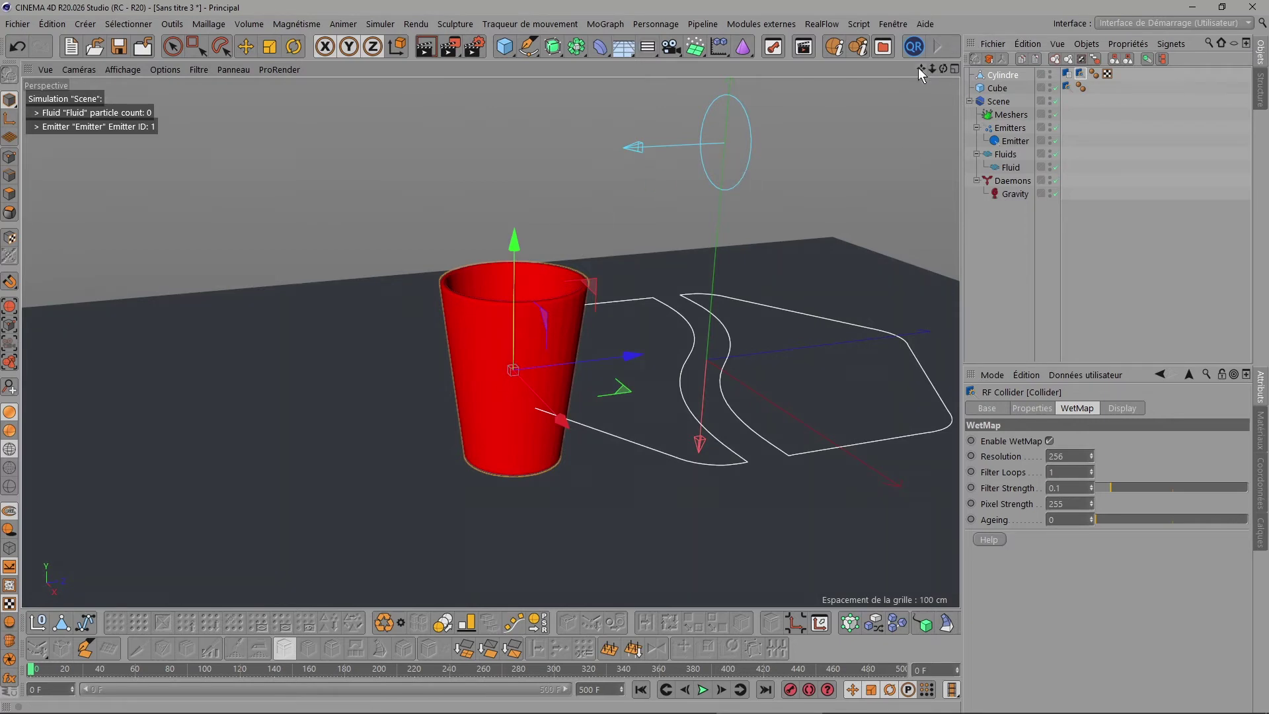
pyautogui.moveTo(920, 69); pyautogui.dragTo(890, 46)
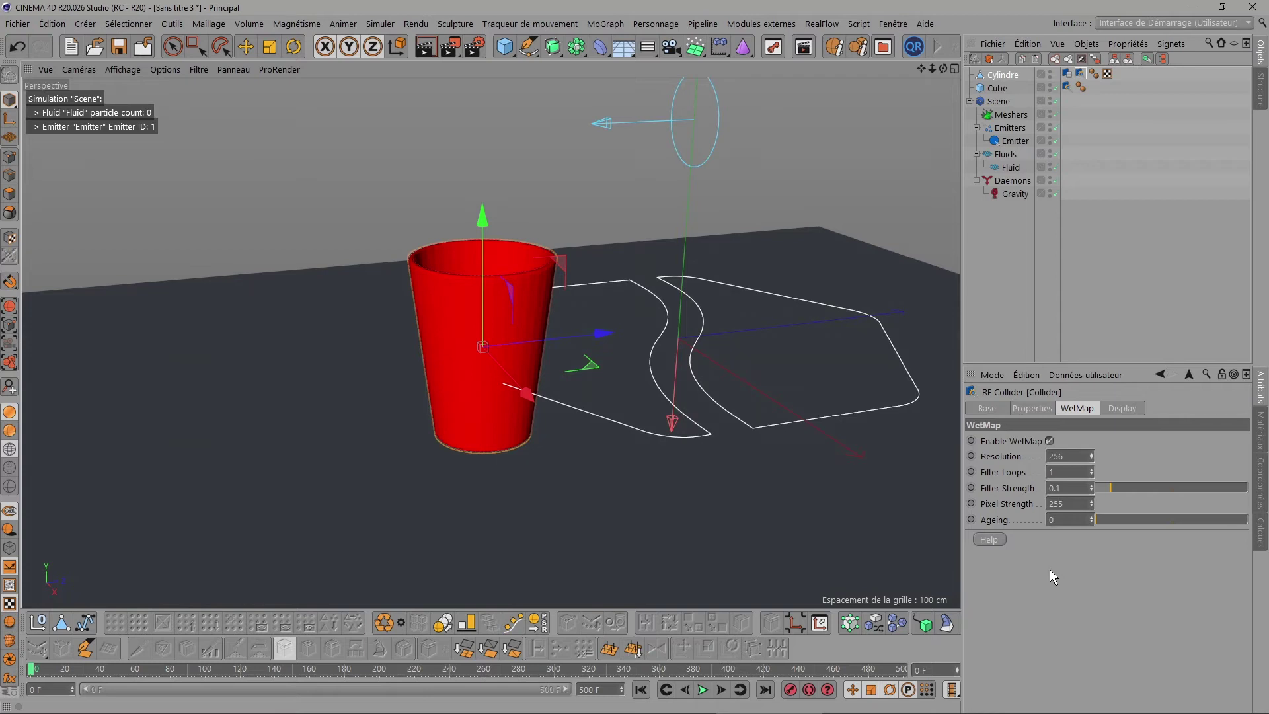
pyautogui.scroll(-2, 767, 267)
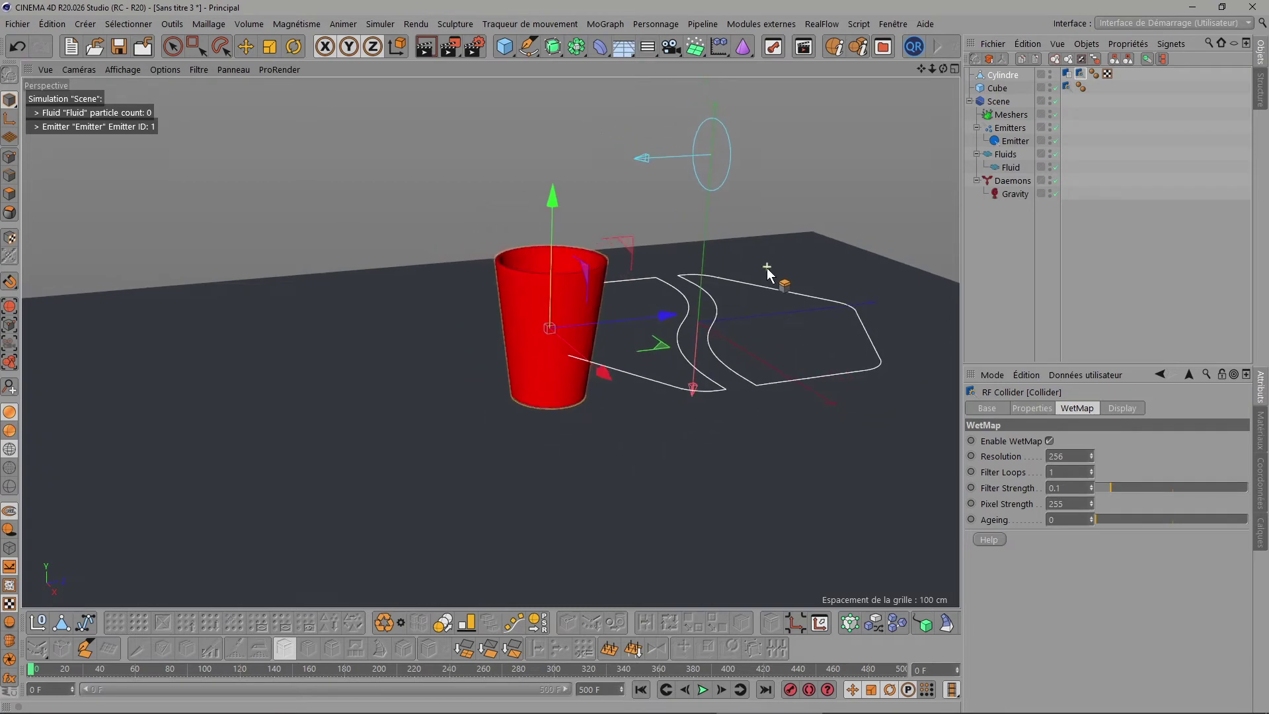
pyautogui.moveTo(945, 68); pyautogui.dragTo(947, 74)
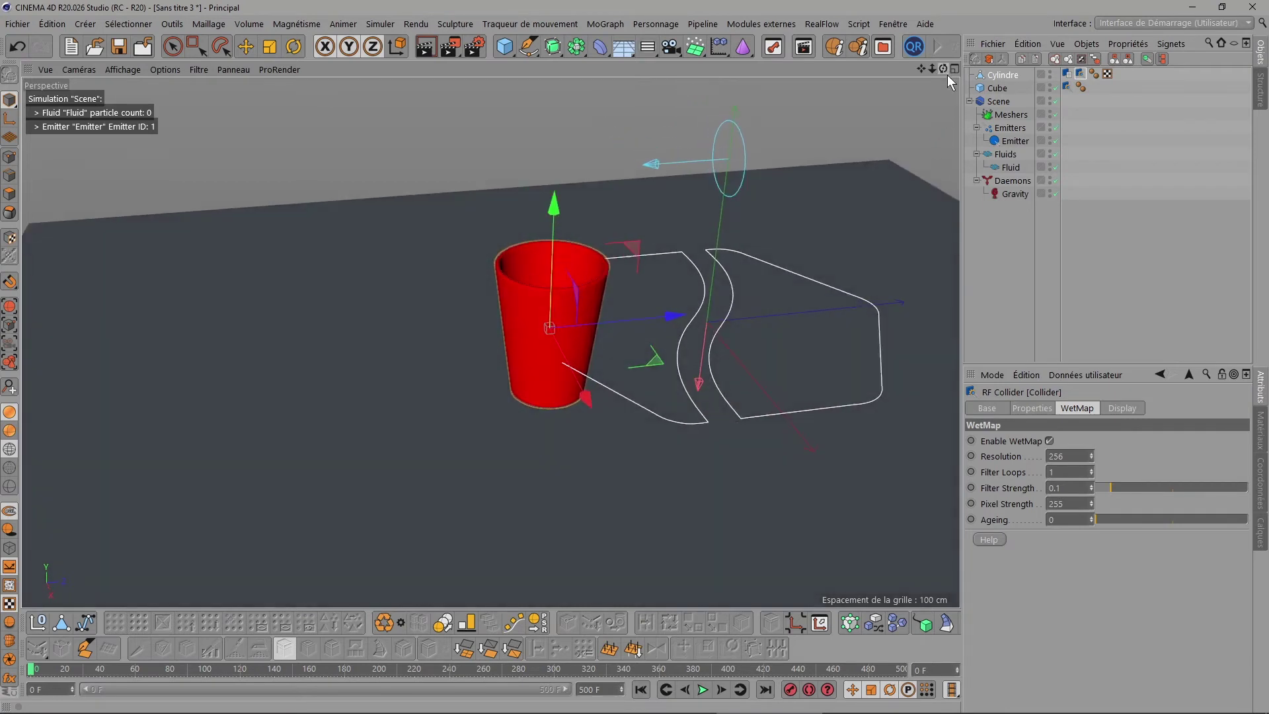
pyautogui.click(1005, 76)
# Step: Replace the cup with a Sphere in the emitter's path and move the Emitter beside it
pyautogui.press('Delete')
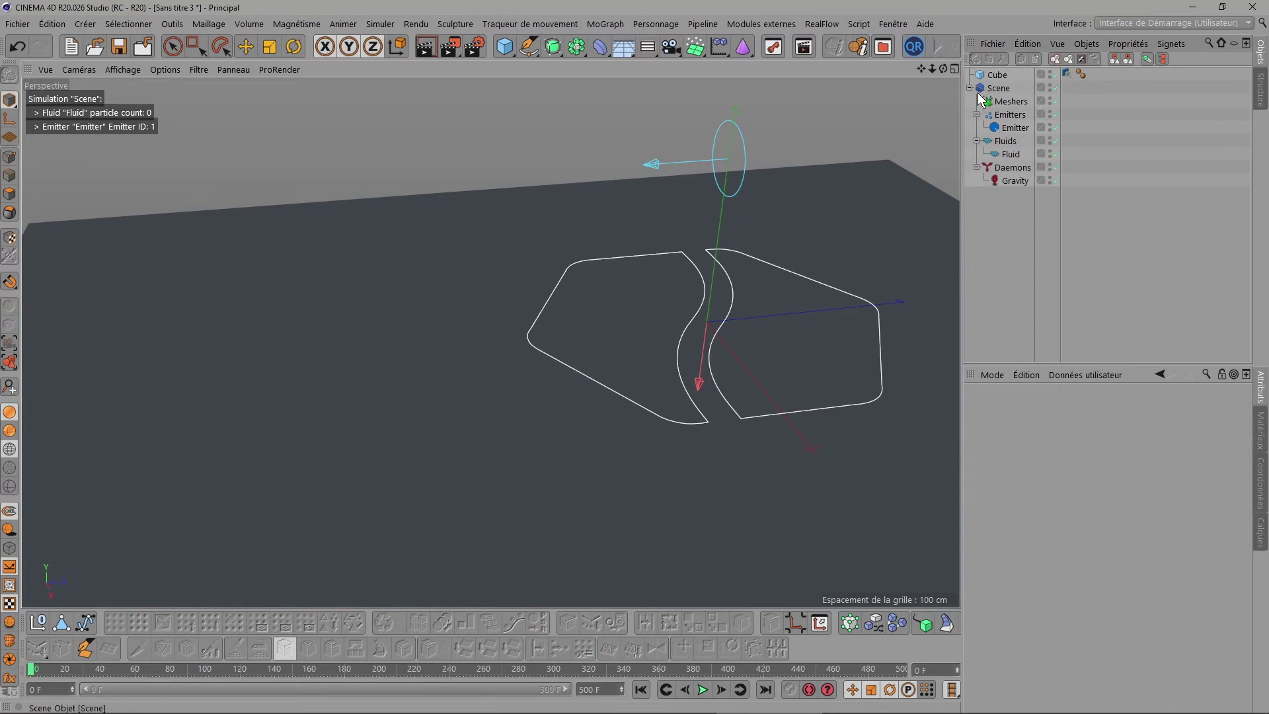
pyautogui.click(509, 45)
pyautogui.click(862, 89)
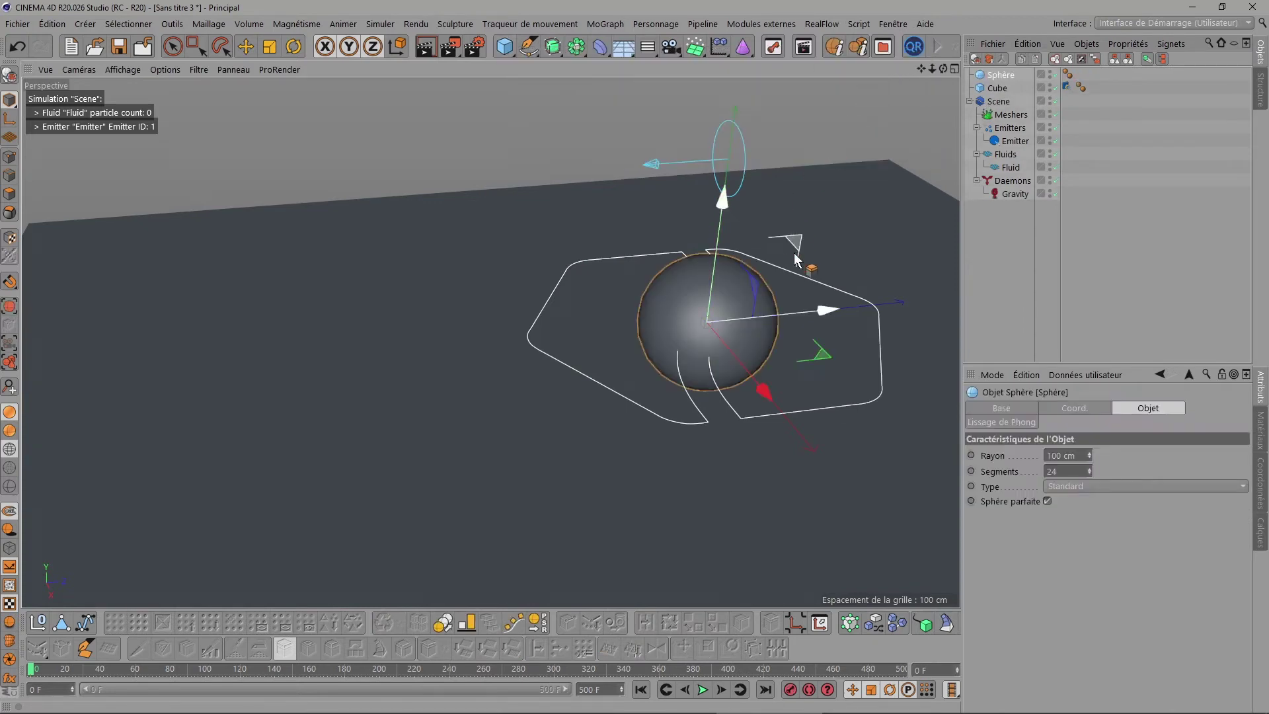
pyautogui.moveTo(823, 312); pyautogui.dragTo(669, 325)
pyautogui.moveTo(943, 68); pyautogui.dragTo(980, 94)
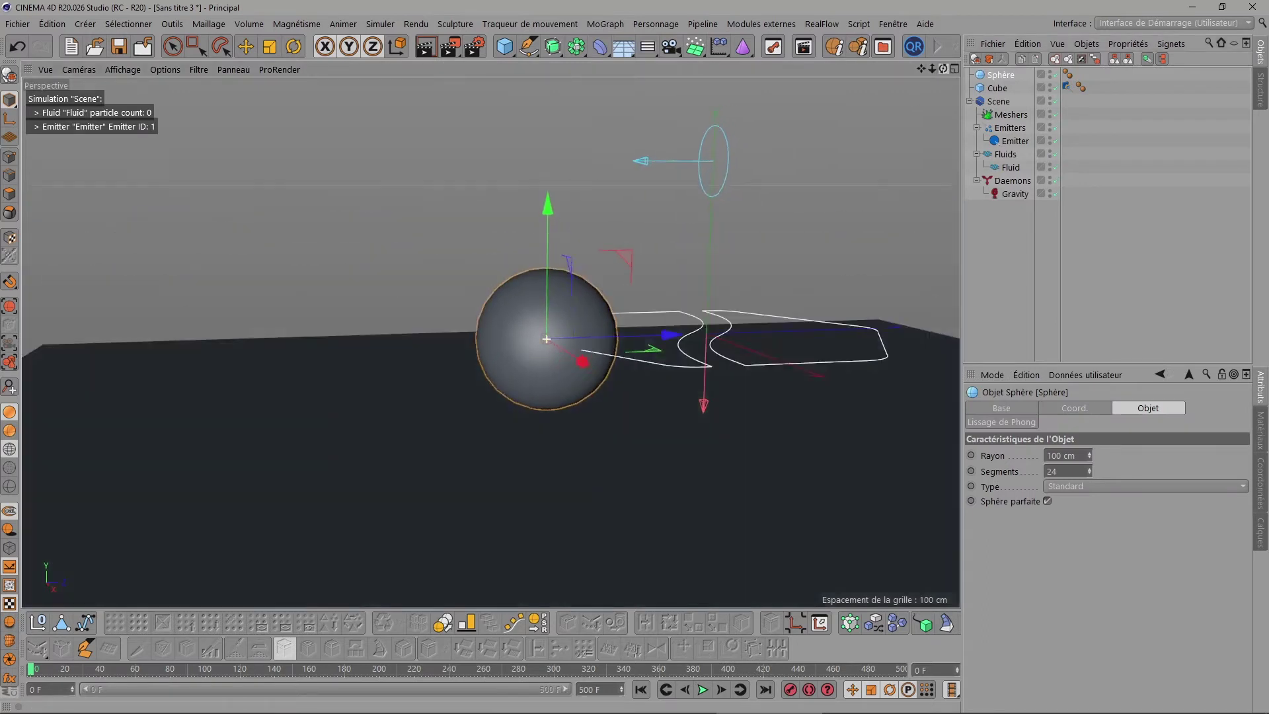
pyautogui.click(1015, 141)
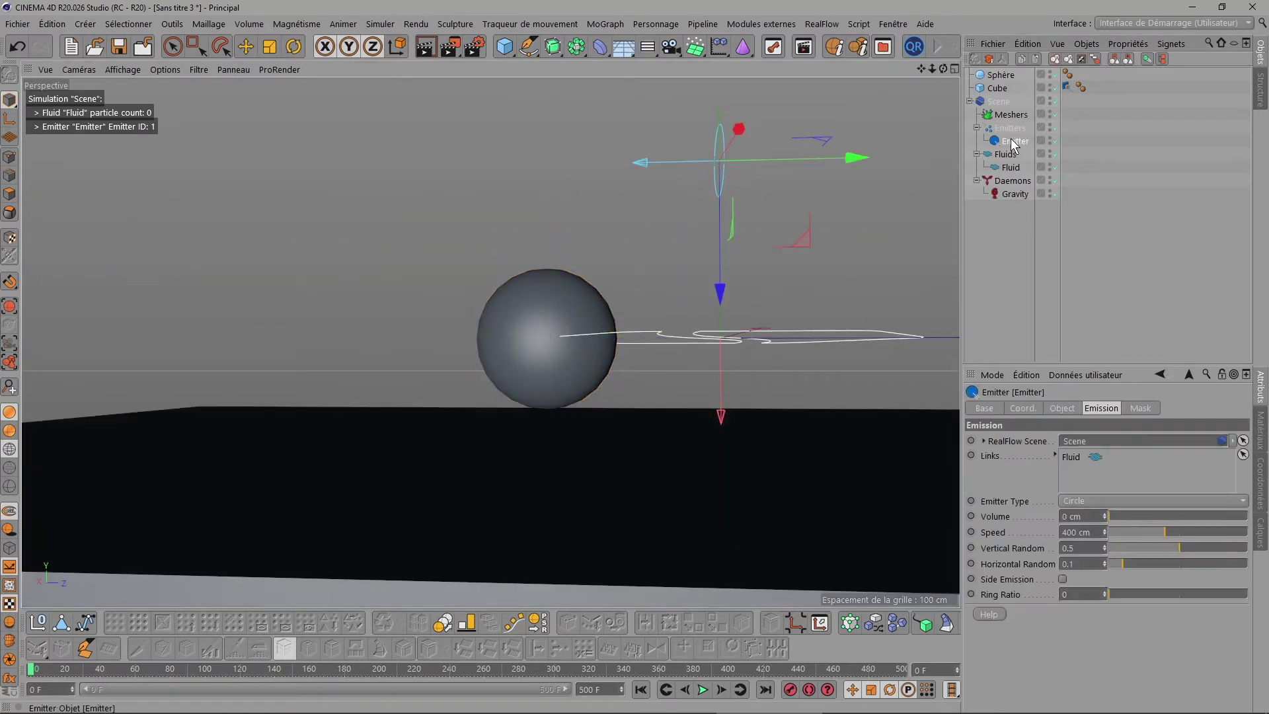
pyautogui.moveTo(807, 240); pyautogui.dragTo(915, 267)
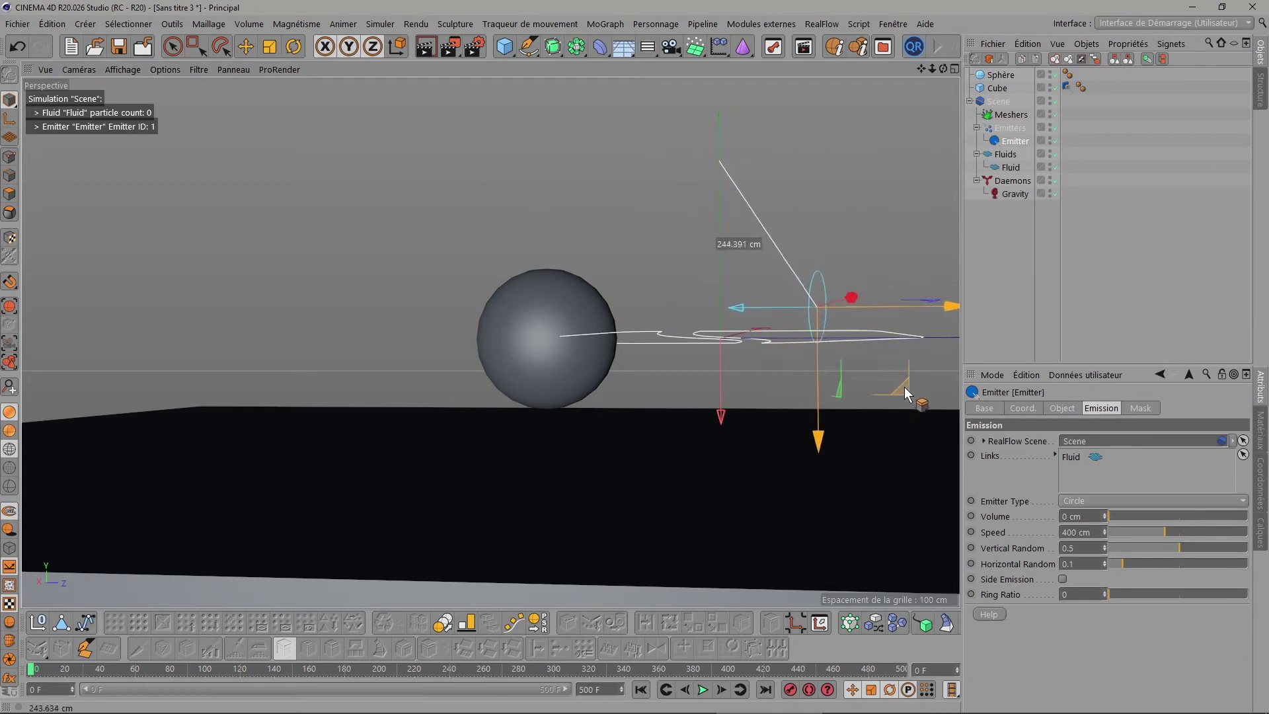
# Step: Disable the Gravity daemon, play the horizontal jet through the sphere, then rewind
pyautogui.moveTo(943, 68); pyautogui.dragTo(939, 52)
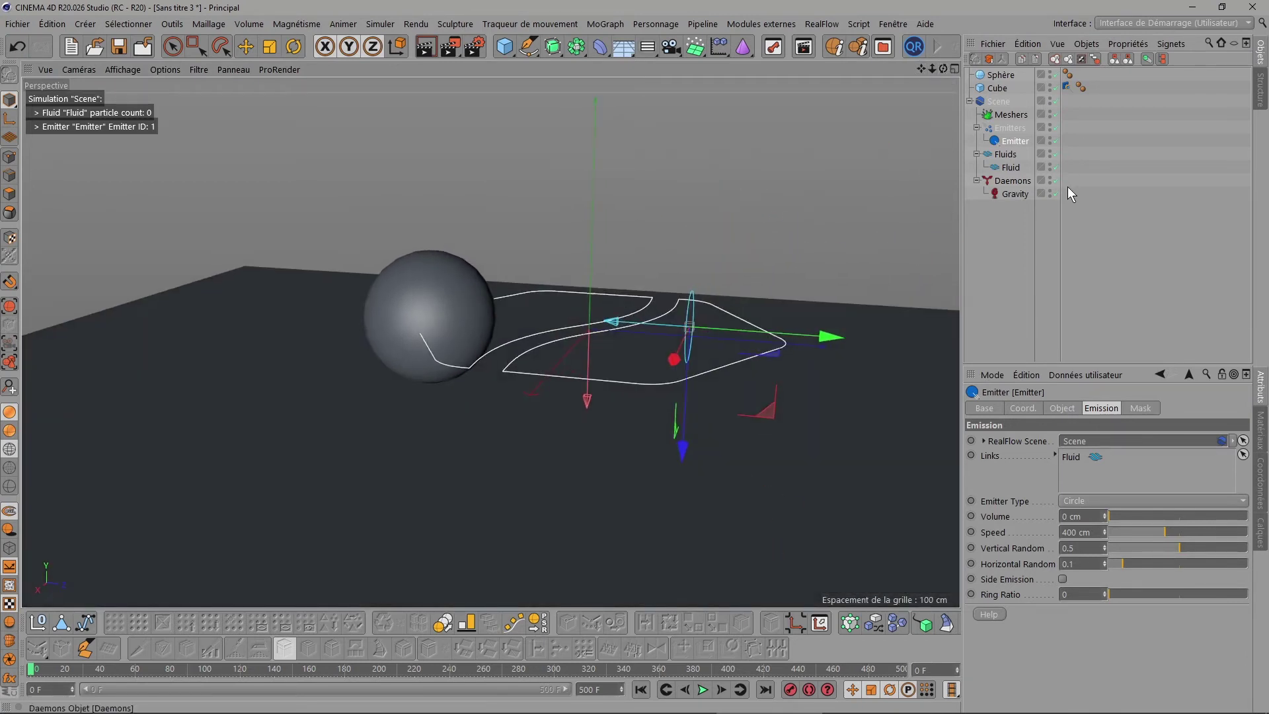
pyautogui.click(1055, 193)
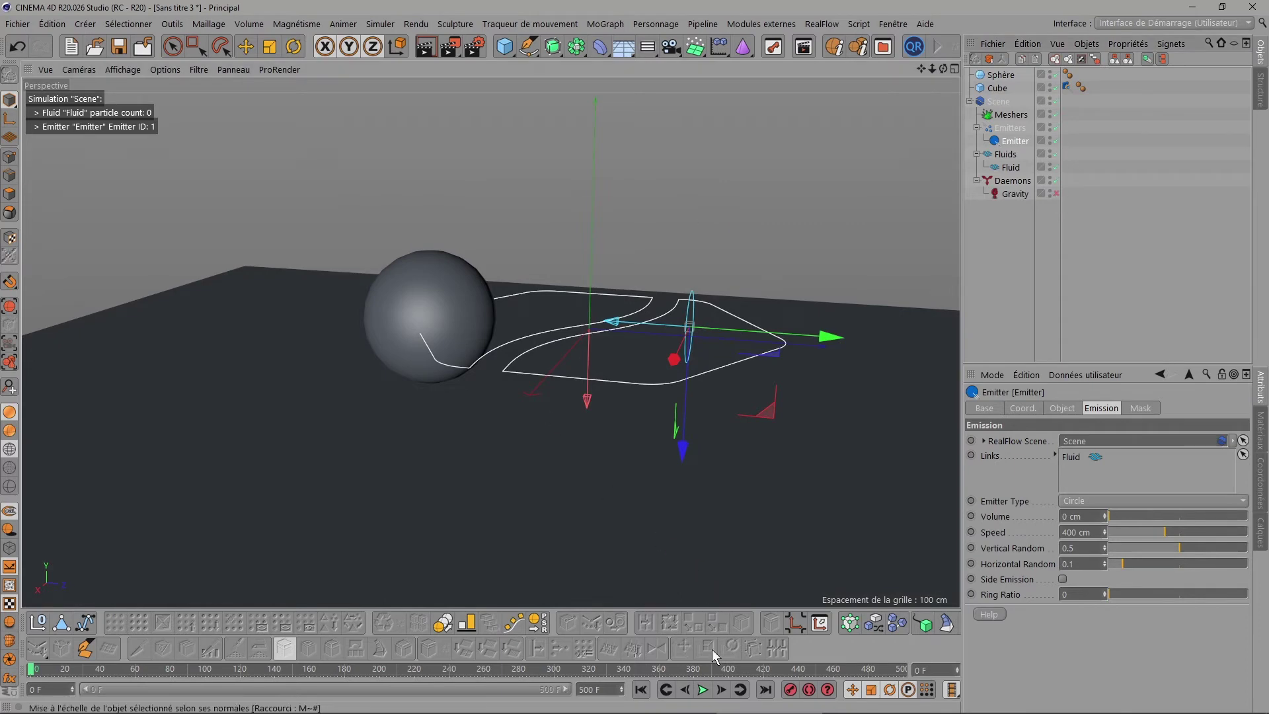
pyautogui.click(702, 689)
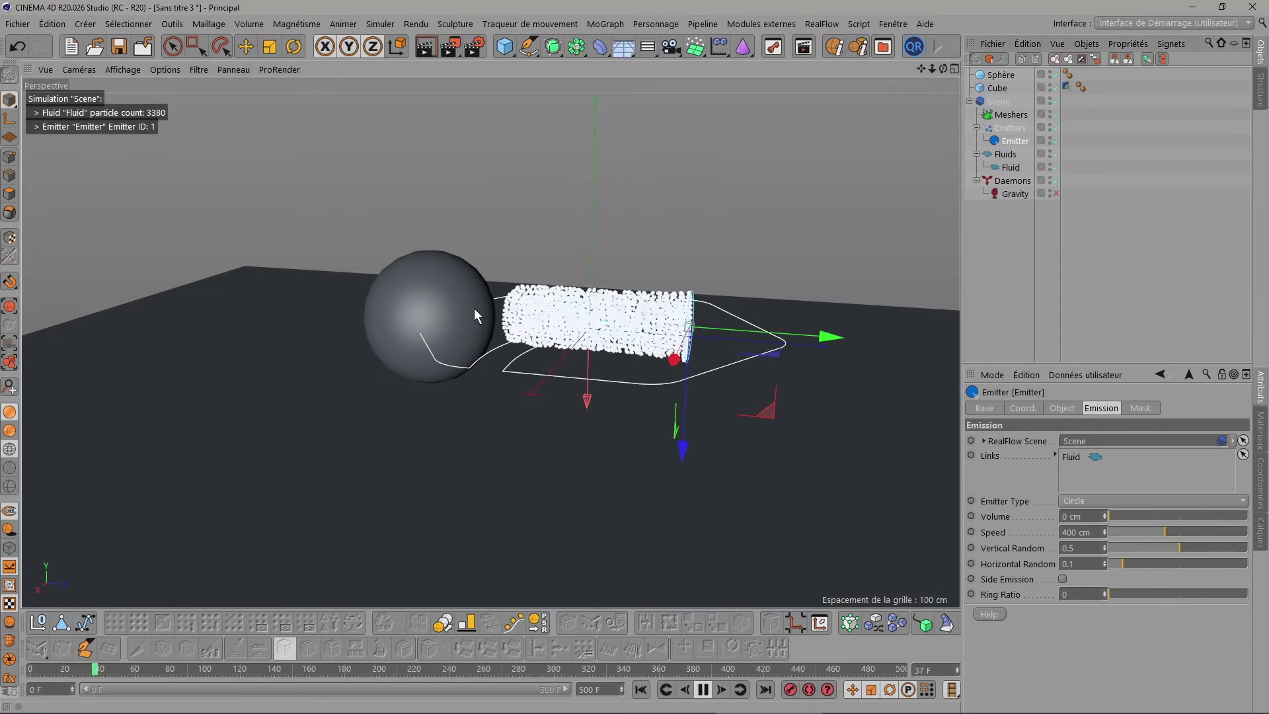
pyautogui.moveTo(944, 70); pyautogui.dragTo(886, 99)
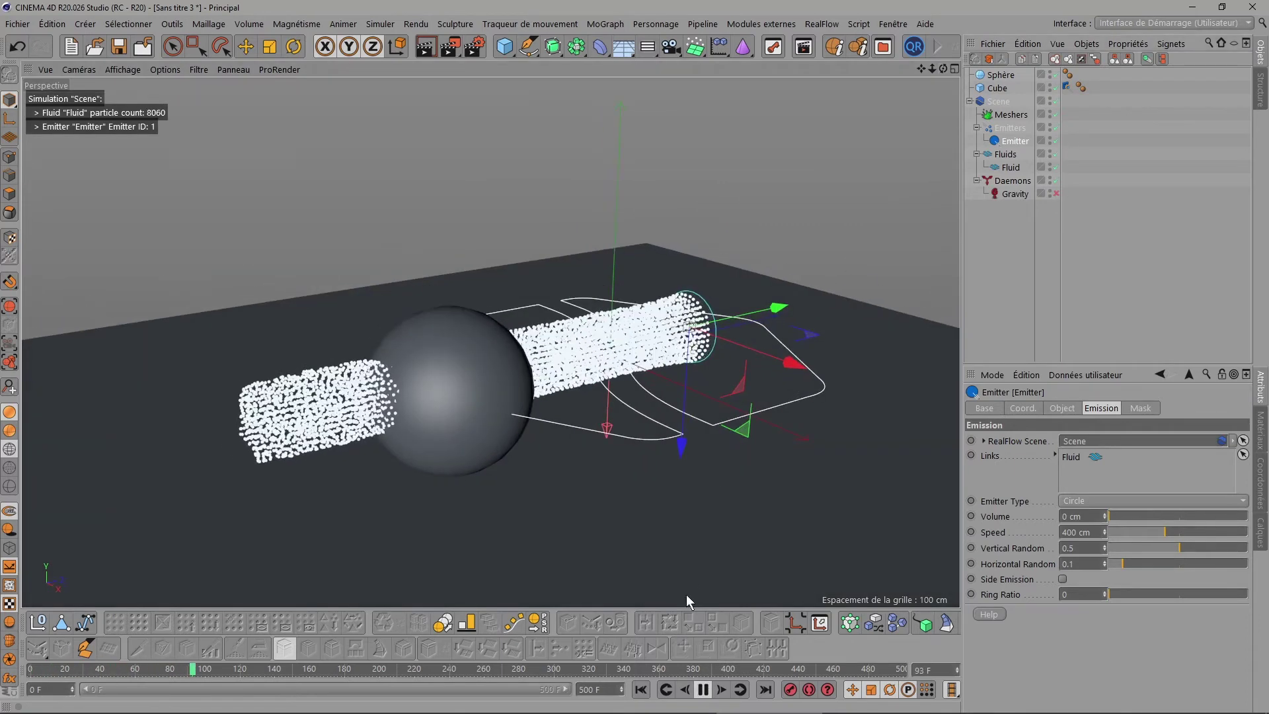
pyautogui.click(702, 689)
pyautogui.click(648, 691)
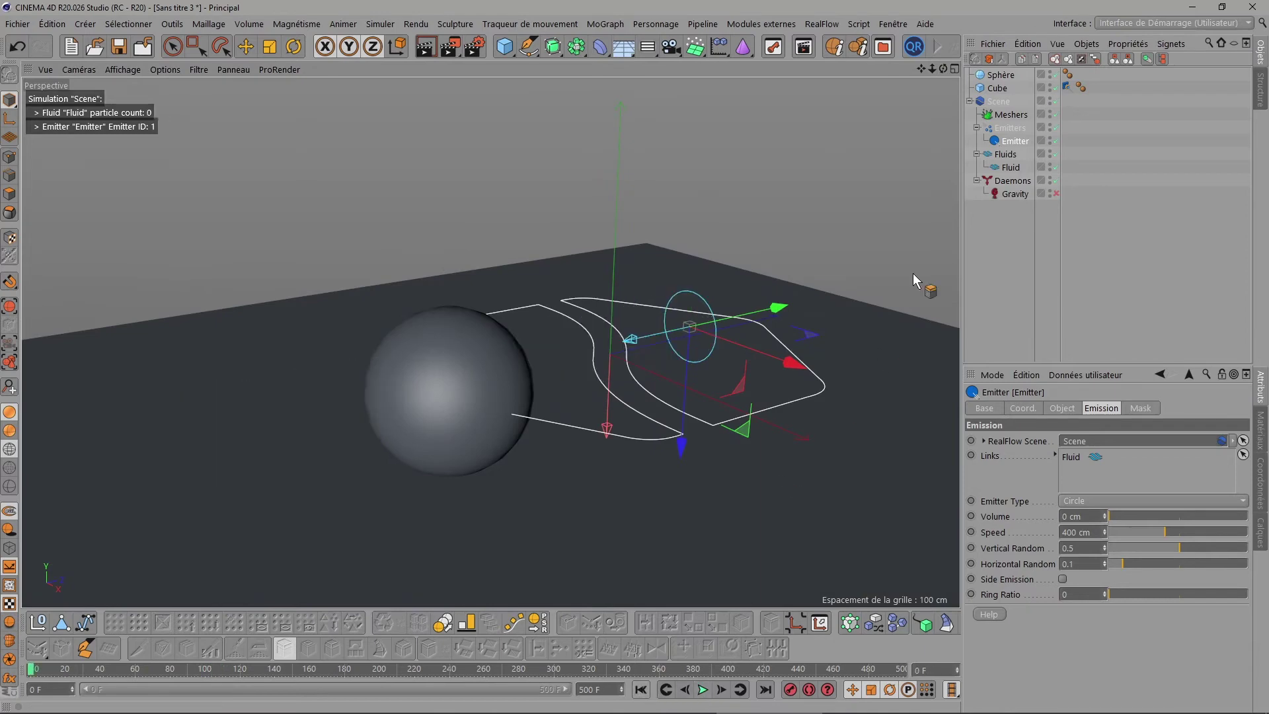
# Step: Add a RealFlow Collider tag to the Sphere and play the simulation
pyautogui.rightClick(997, 72)
pyautogui.moveTo(1055, 181)
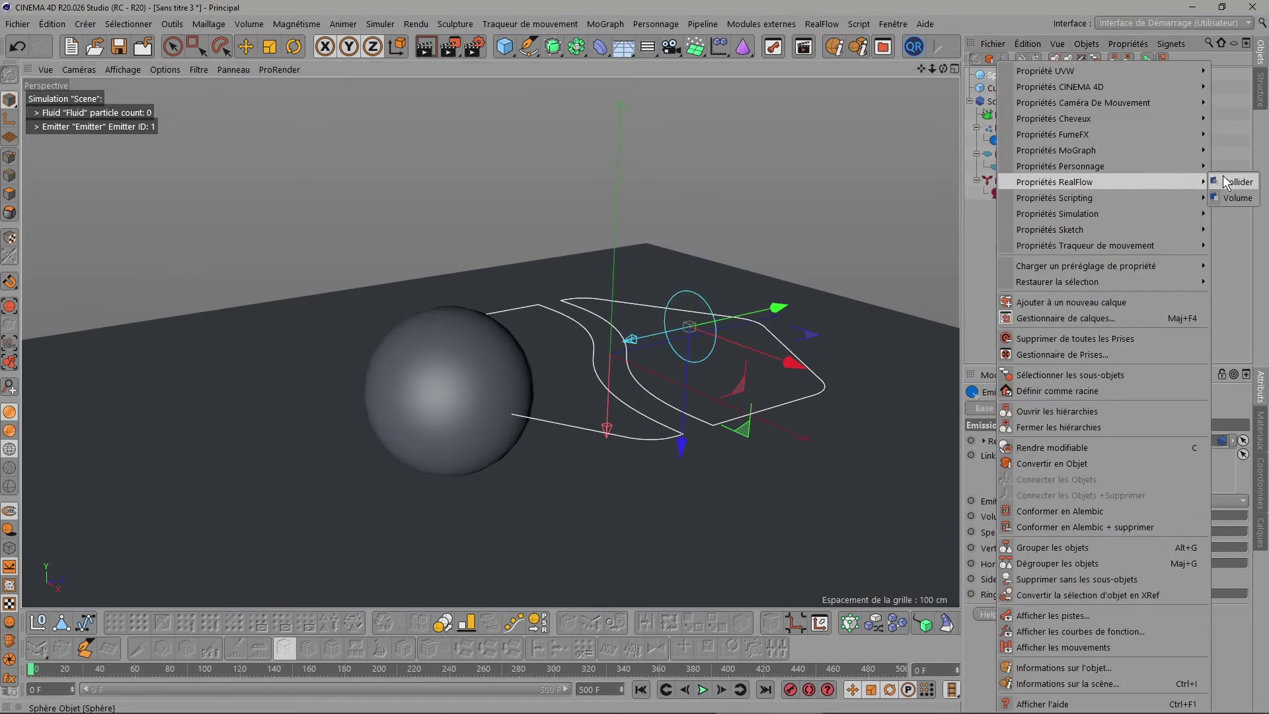
pyautogui.click(1236, 182)
pyautogui.moveTo(944, 73); pyautogui.dragTo(941, 69)
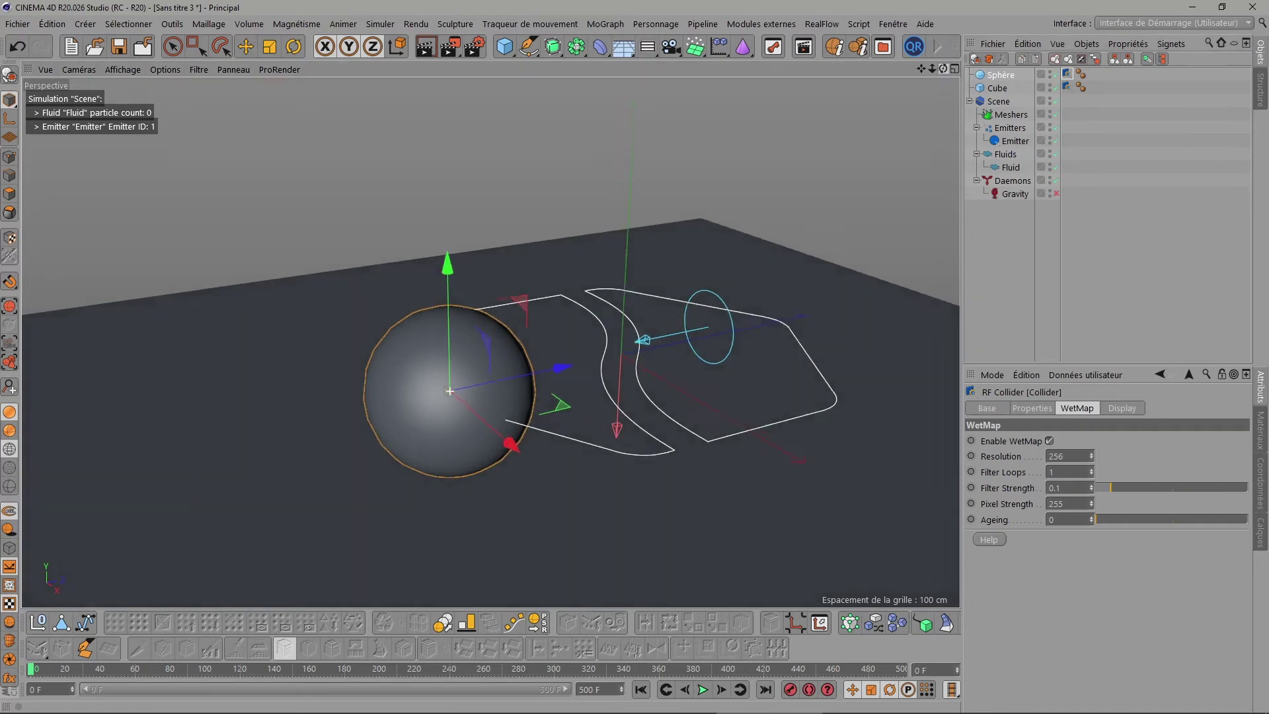
pyautogui.click(703, 689)
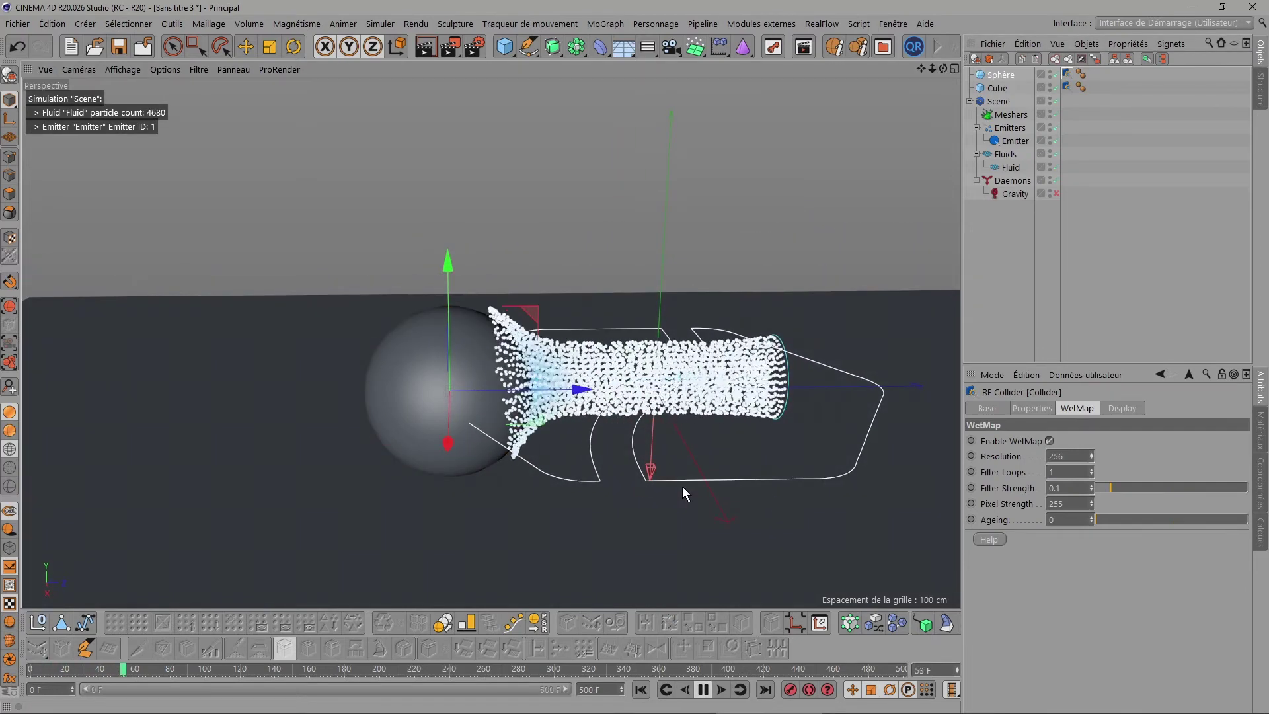
# Step: Orbit around the jet splashing off the sphere, then stop playback at frame 495
pyautogui.moveTo(943, 68); pyautogui.dragTo(919, 73)
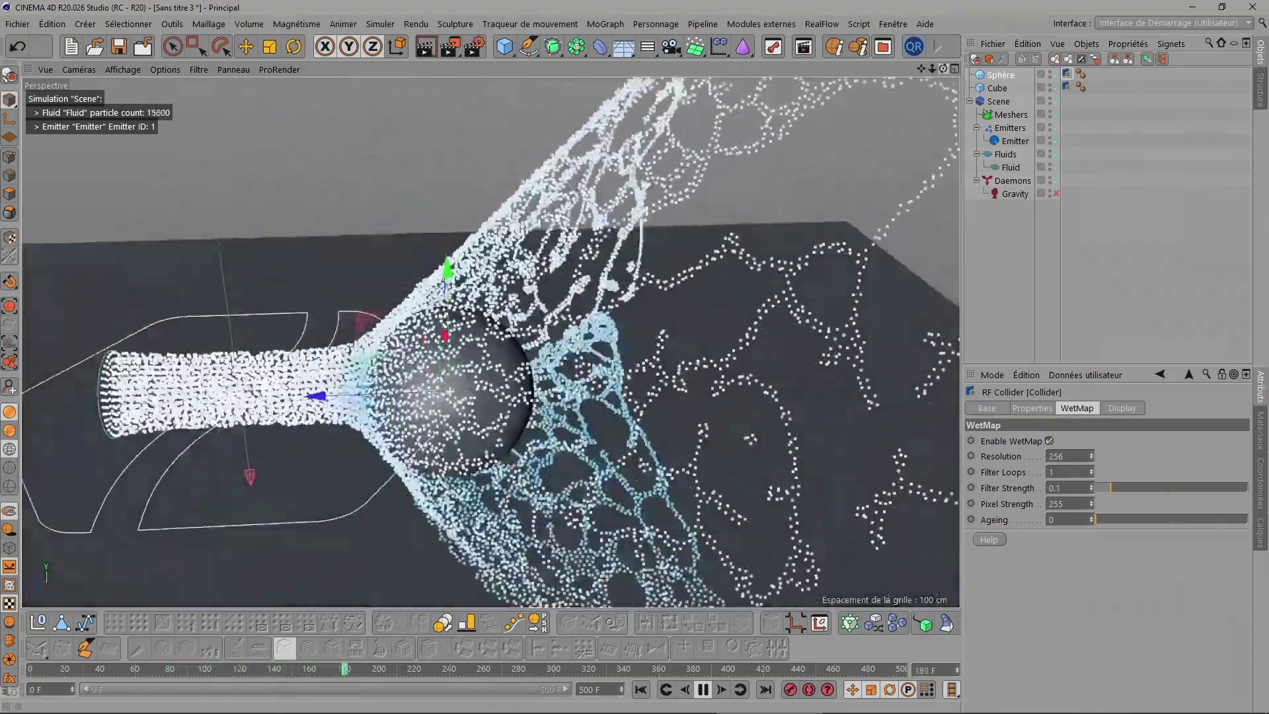
pyautogui.keyDown('alt'); pyautogui.moveTo(462, 330); pyautogui.dragTo(515, 375); pyautogui.keyUp('alt')
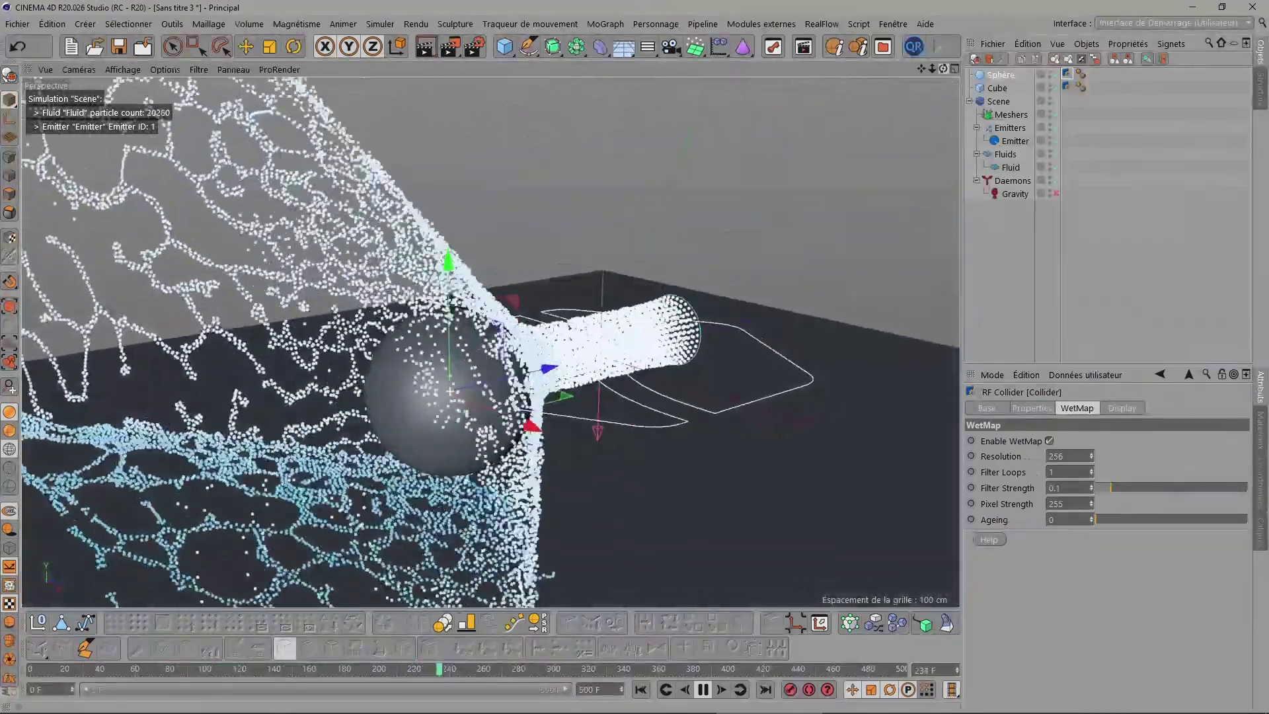
pyautogui.keyDown('alt'); pyautogui.moveTo(530, 332); pyautogui.dragTo(562, 347); pyautogui.keyUp('alt')
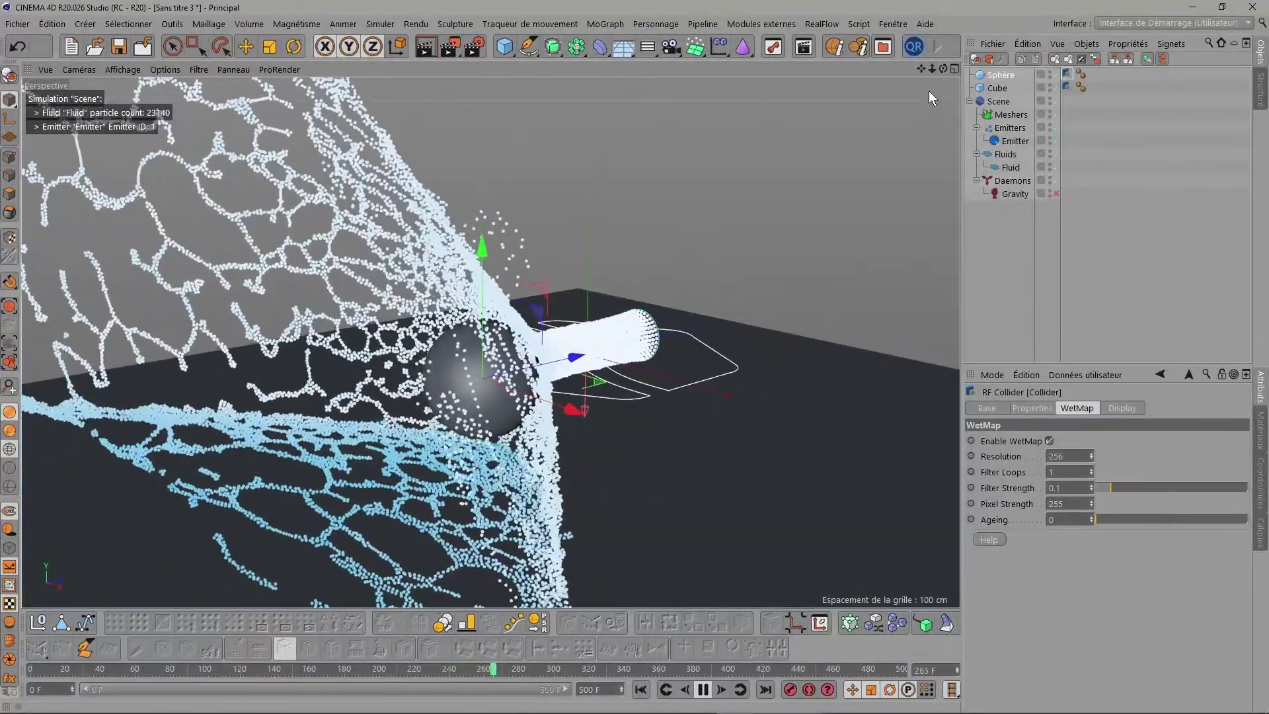
pyautogui.moveTo(944, 69); pyautogui.dragTo(955, 74)
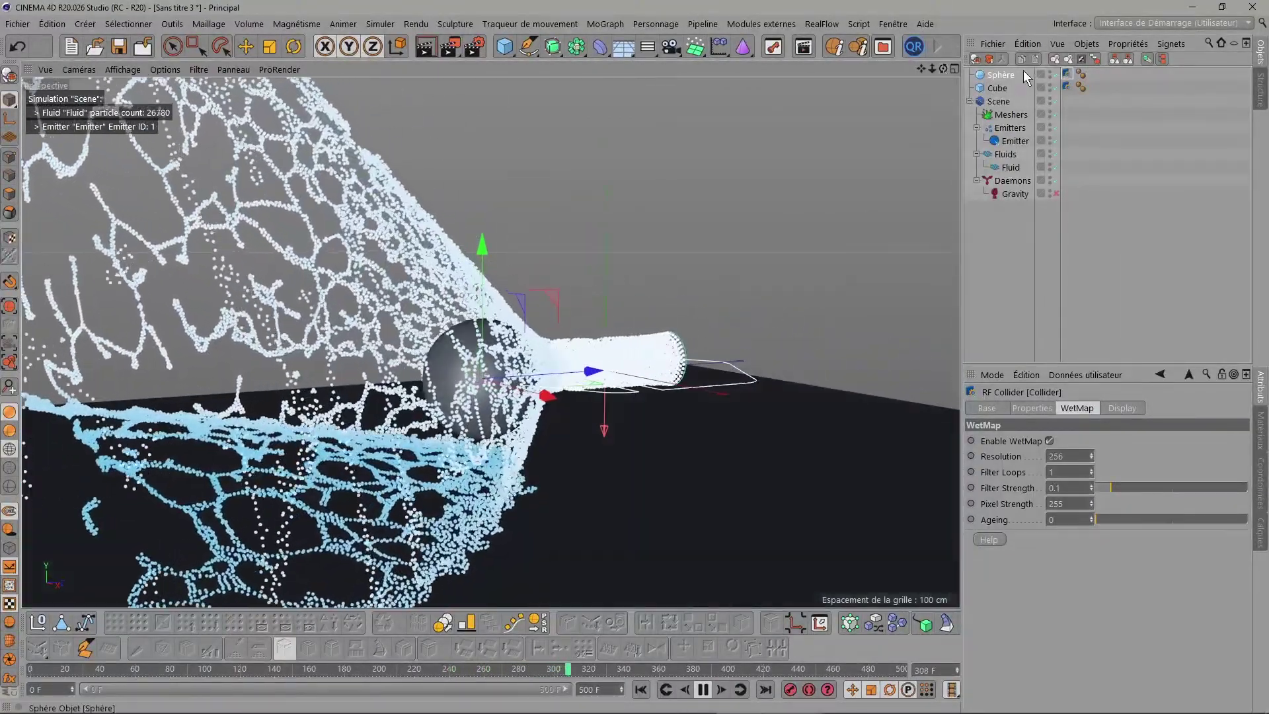
pyautogui.moveTo(943, 69); pyautogui.dragTo(823, 222)
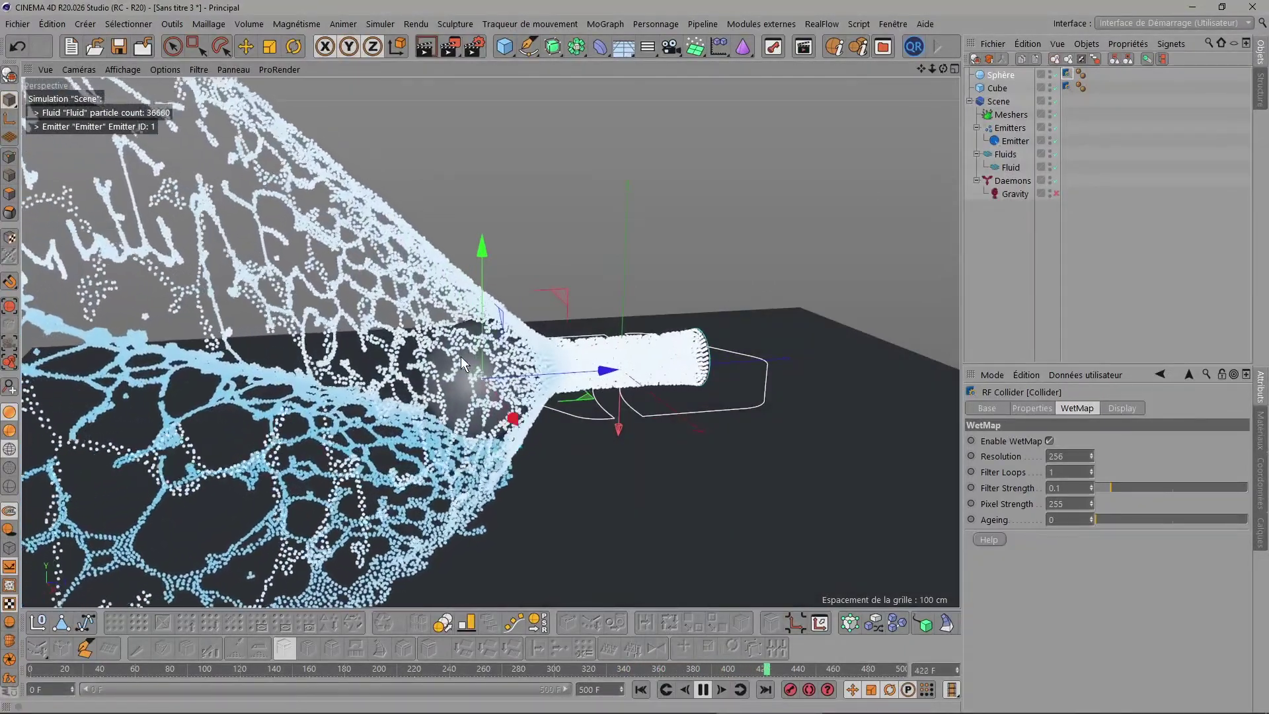
pyautogui.moveTo(942, 66); pyautogui.dragTo(505, 391)
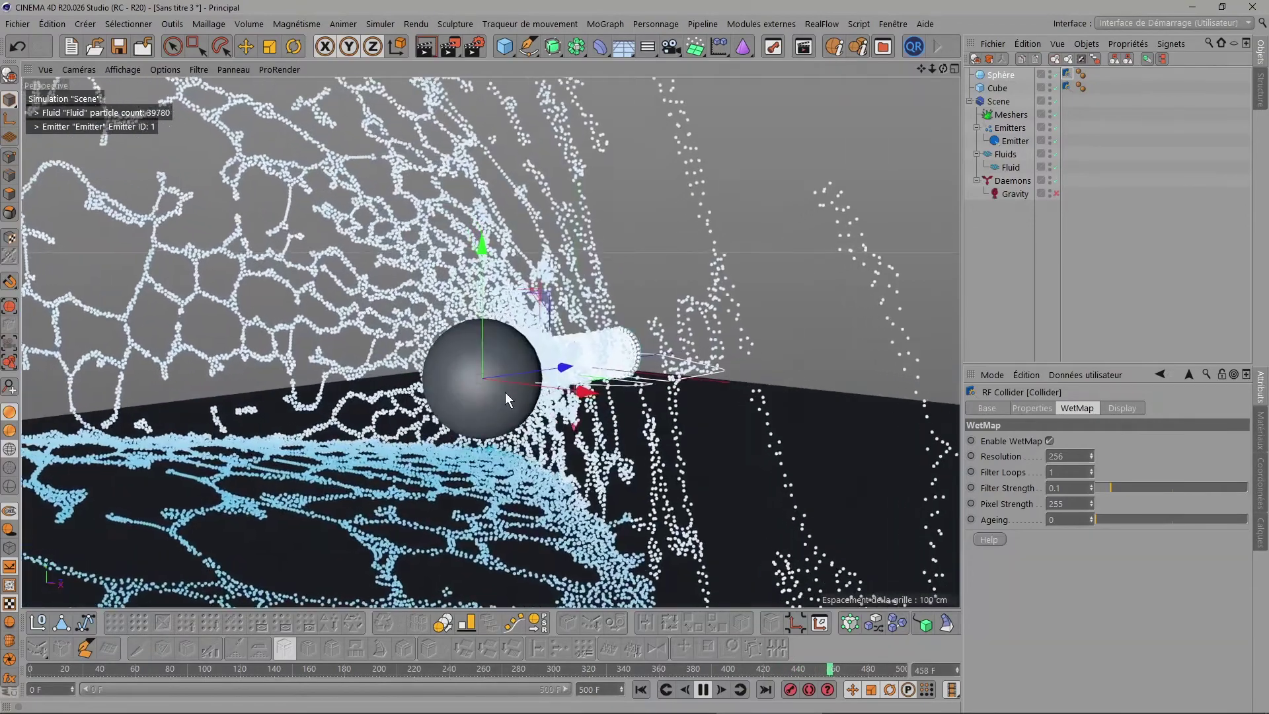
pyautogui.click(703, 684)
pyautogui.moveTo(943, 68); pyautogui.dragTo(826, 132)
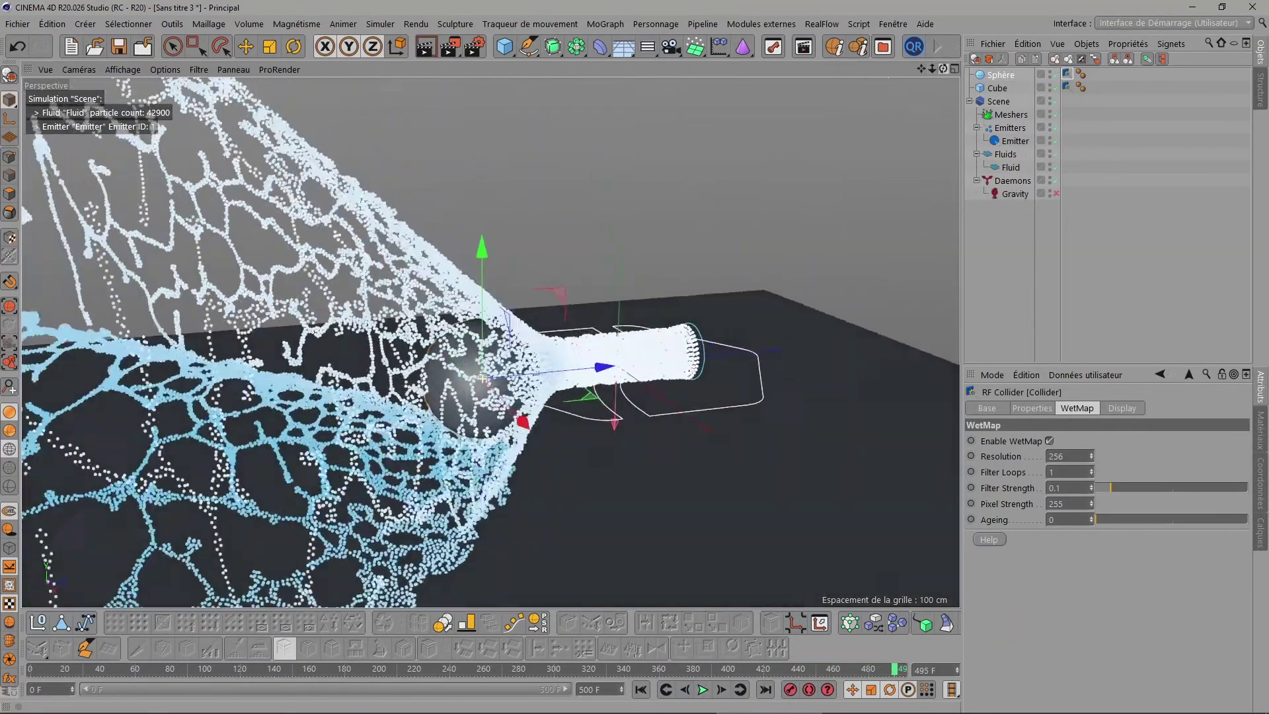
pyautogui.moveTo(943, 69); pyautogui.dragTo(859, 119)
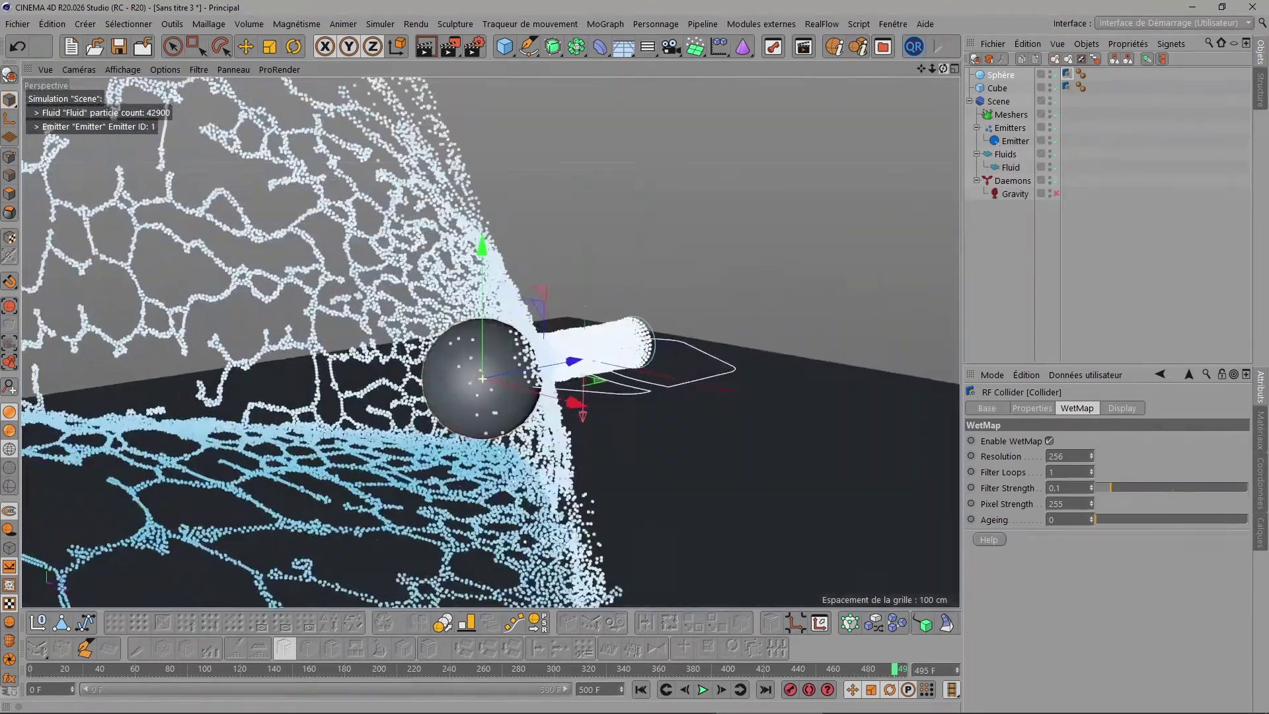
pyautogui.click(821, 24)
pyautogui.moveTo(840, 93)
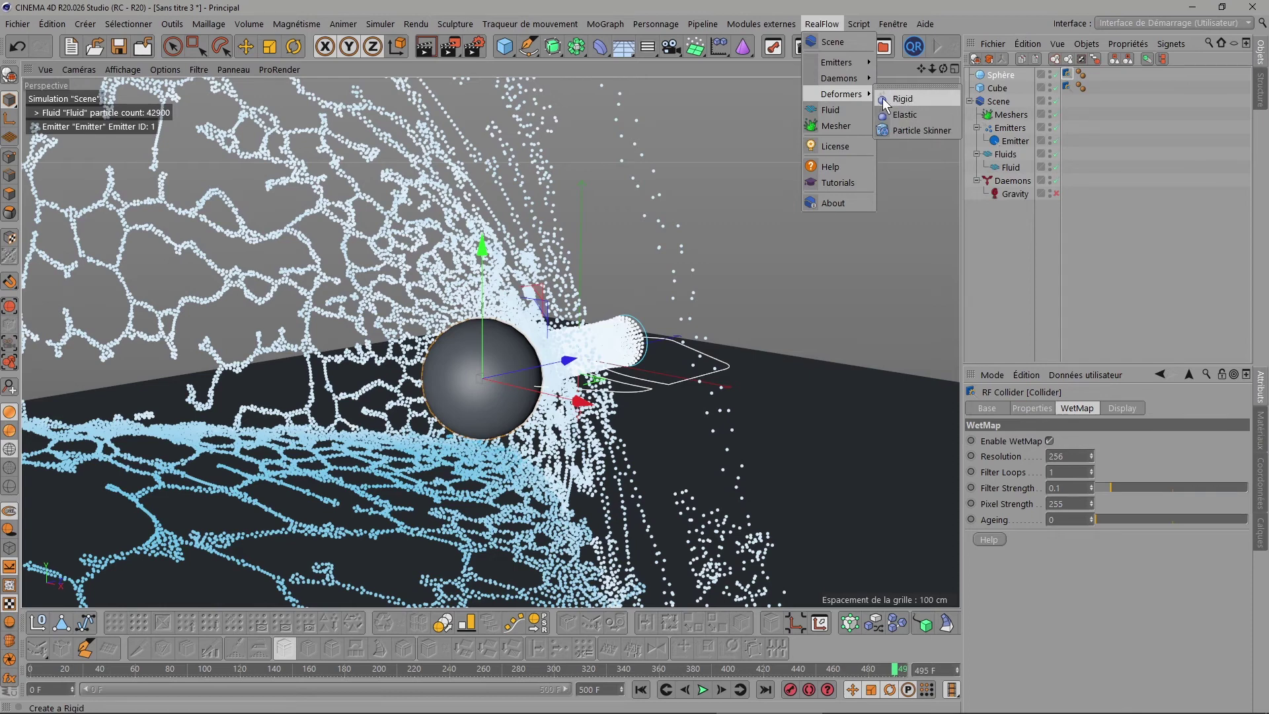
pyautogui.click(822, 23)
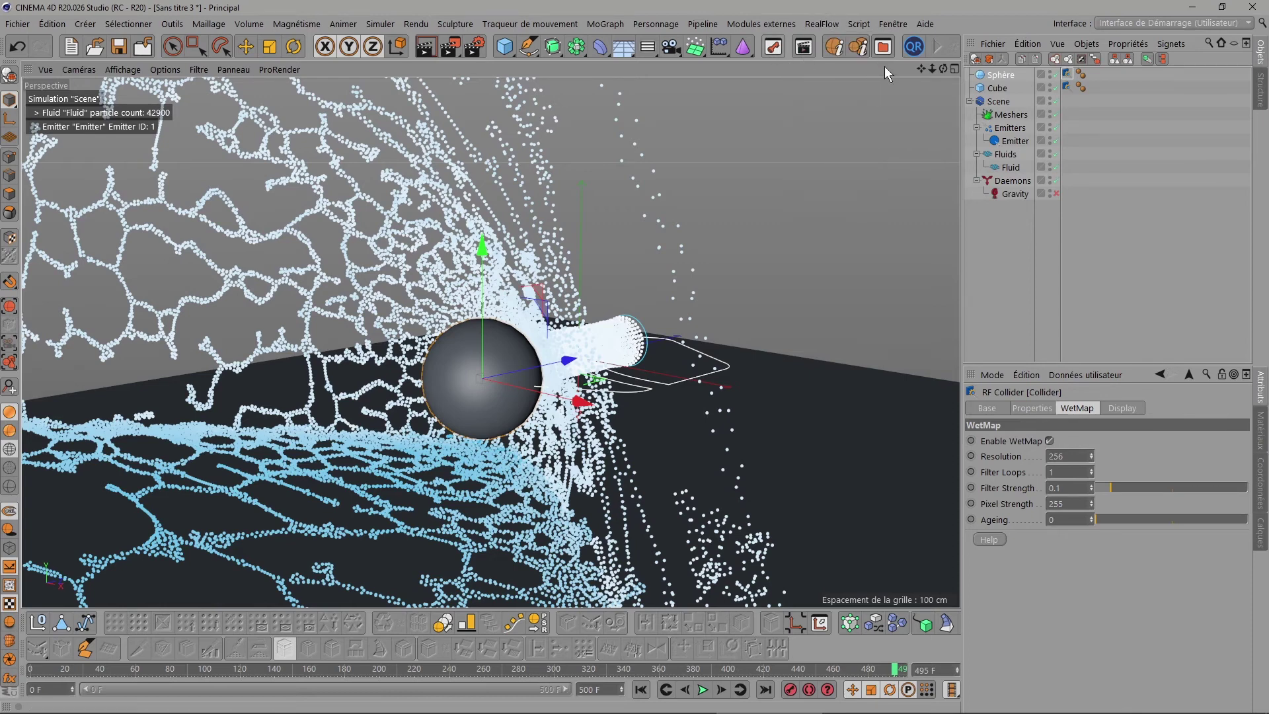
pyautogui.moveTo(942, 69); pyautogui.dragTo(827, 86)
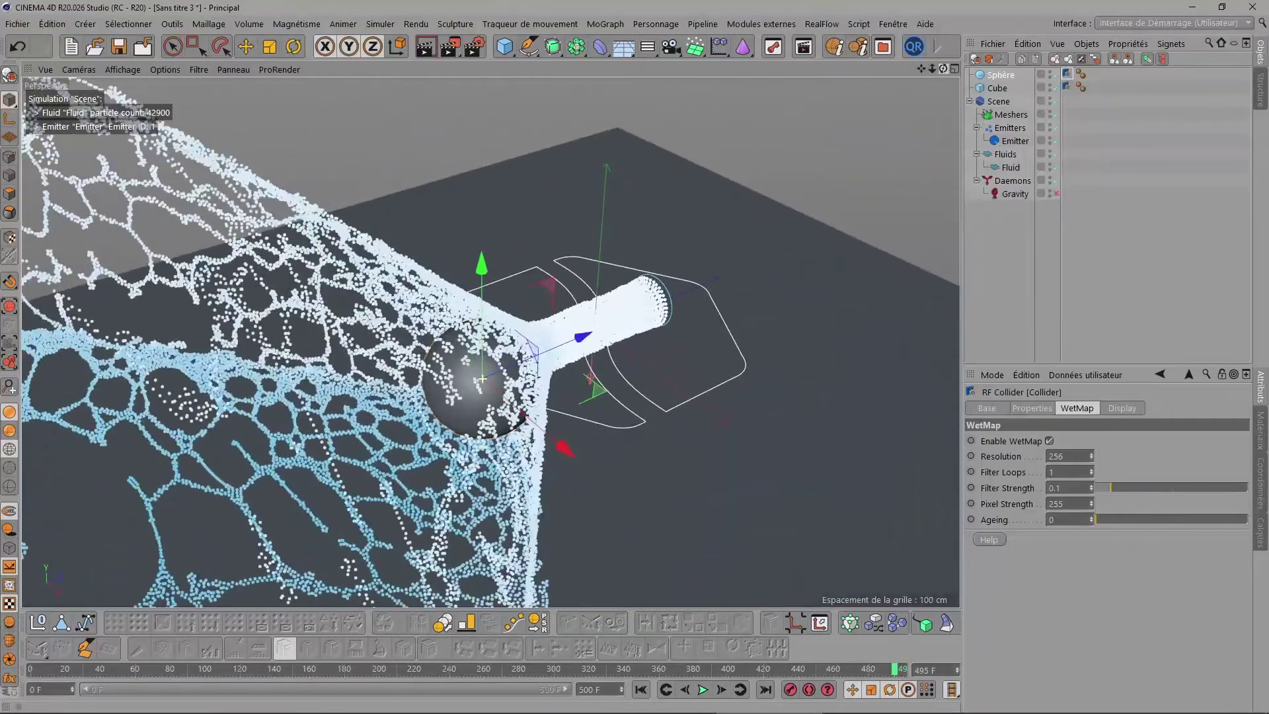
pyautogui.moveTo(827, 86); pyautogui.dragTo(958, 75)
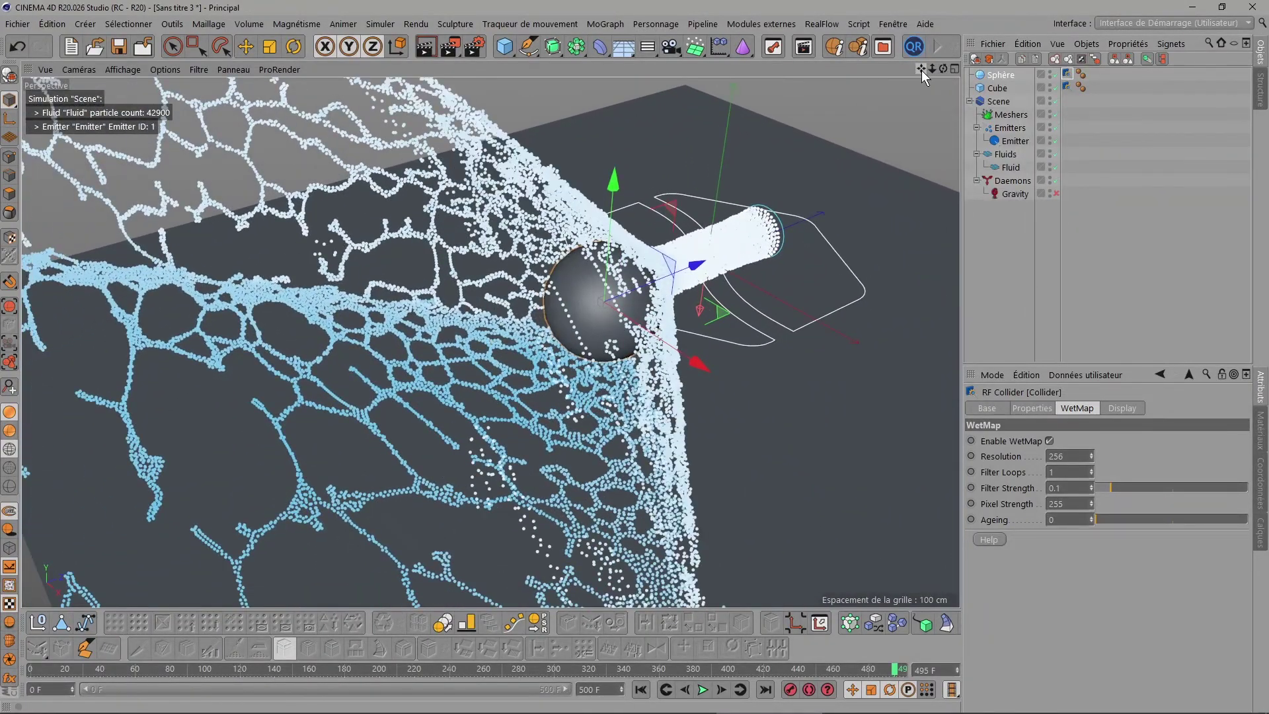